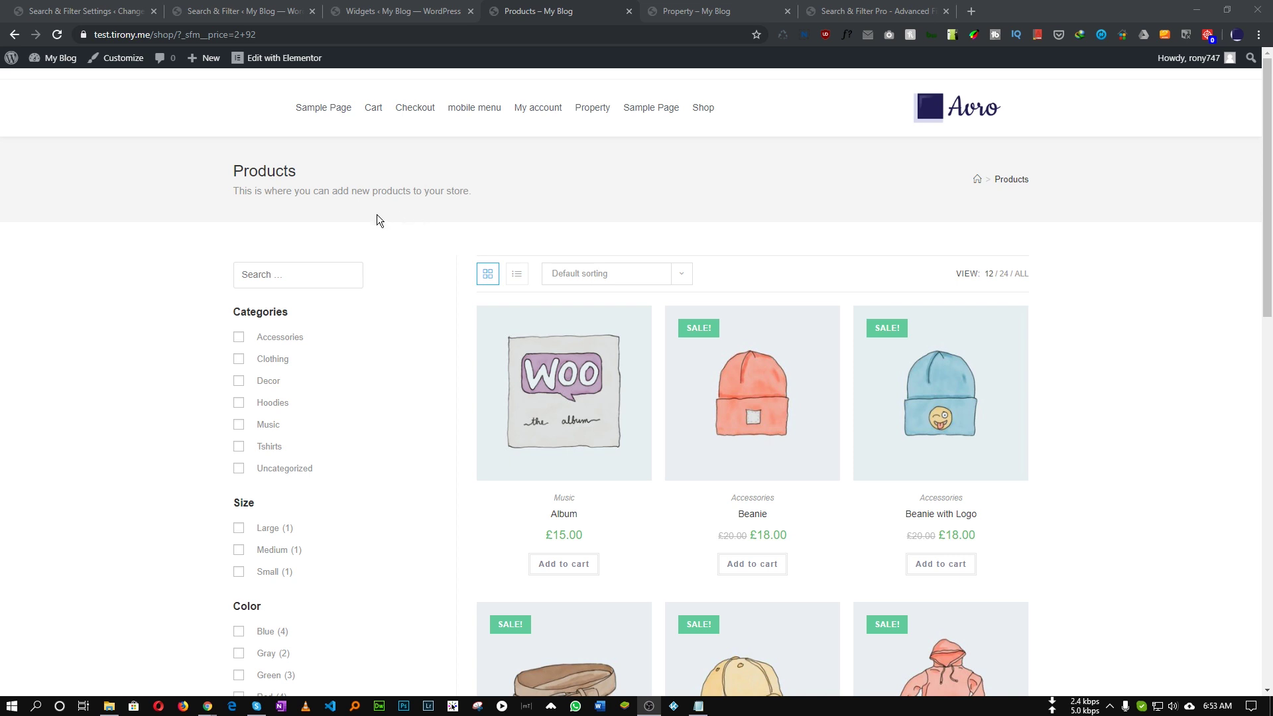
Review the Search & Filter Pro website's feature overview and its single site and developer license pricing.
left_click(859, 11)
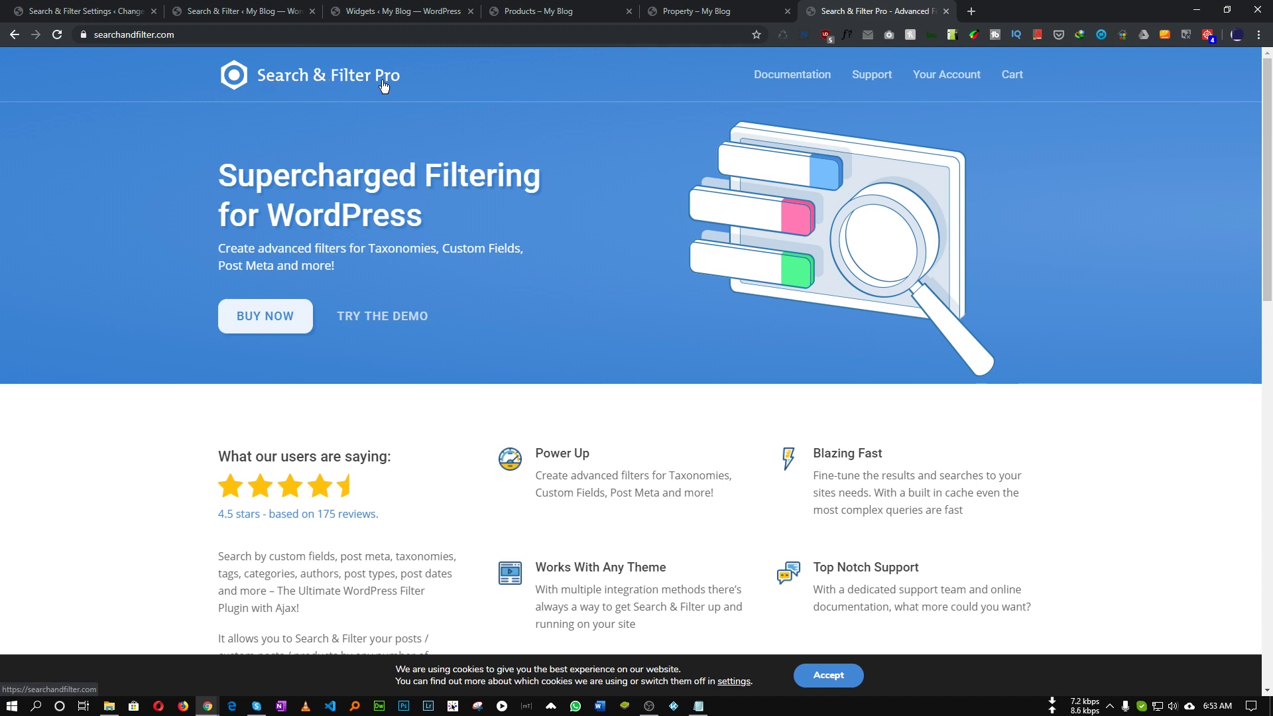
scroll(293, 268, "down", 1)
scroll(294, 268, "up", 1)
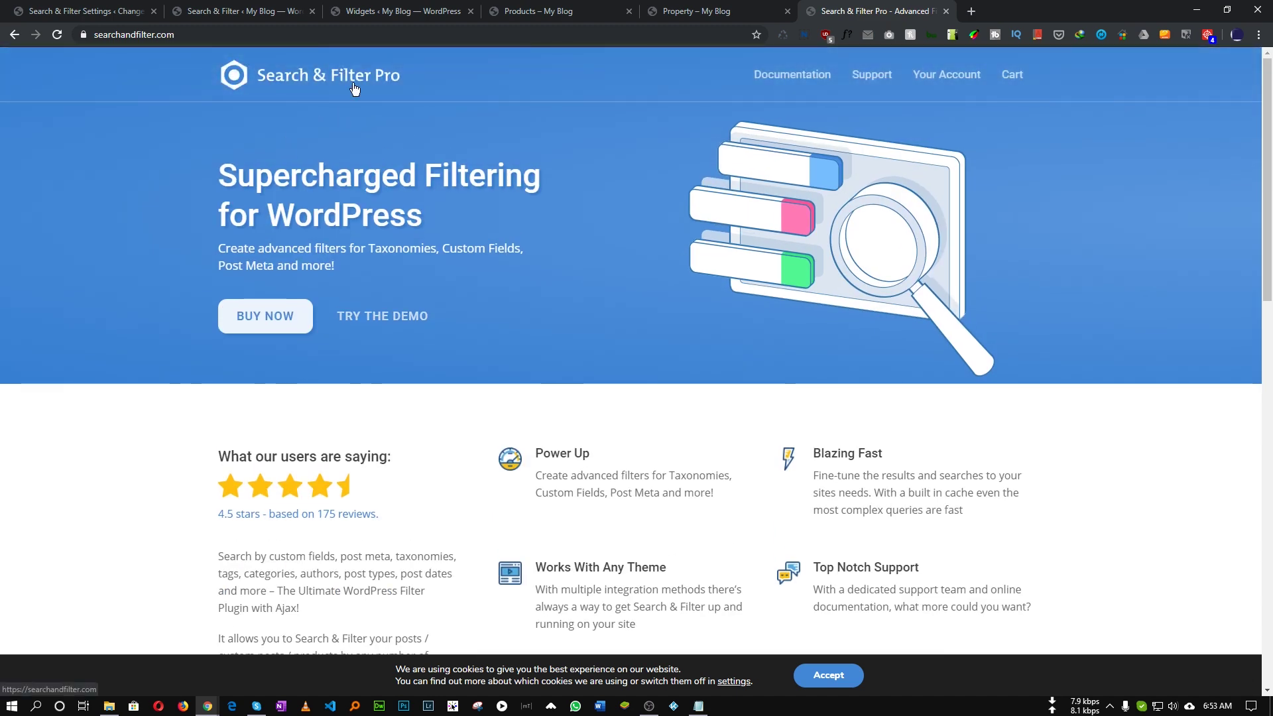
scroll(297, 236, "down", 9)
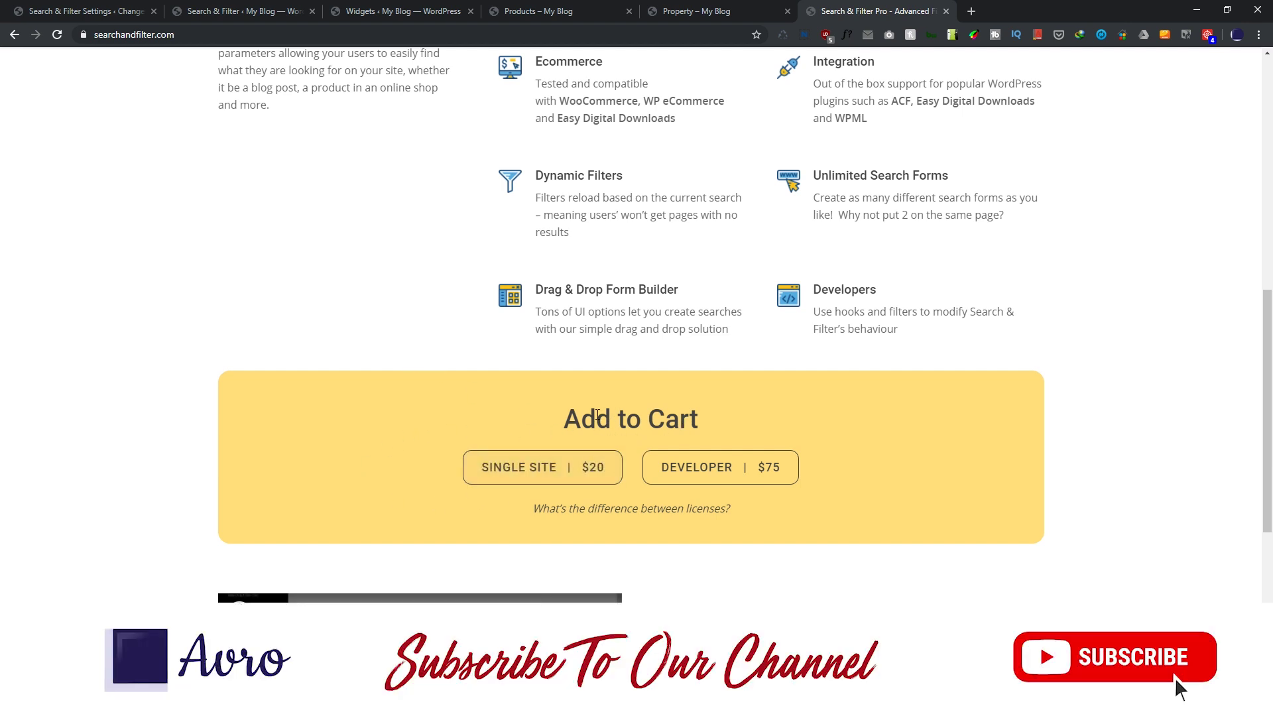
scroll(597, 415, "down", 1)
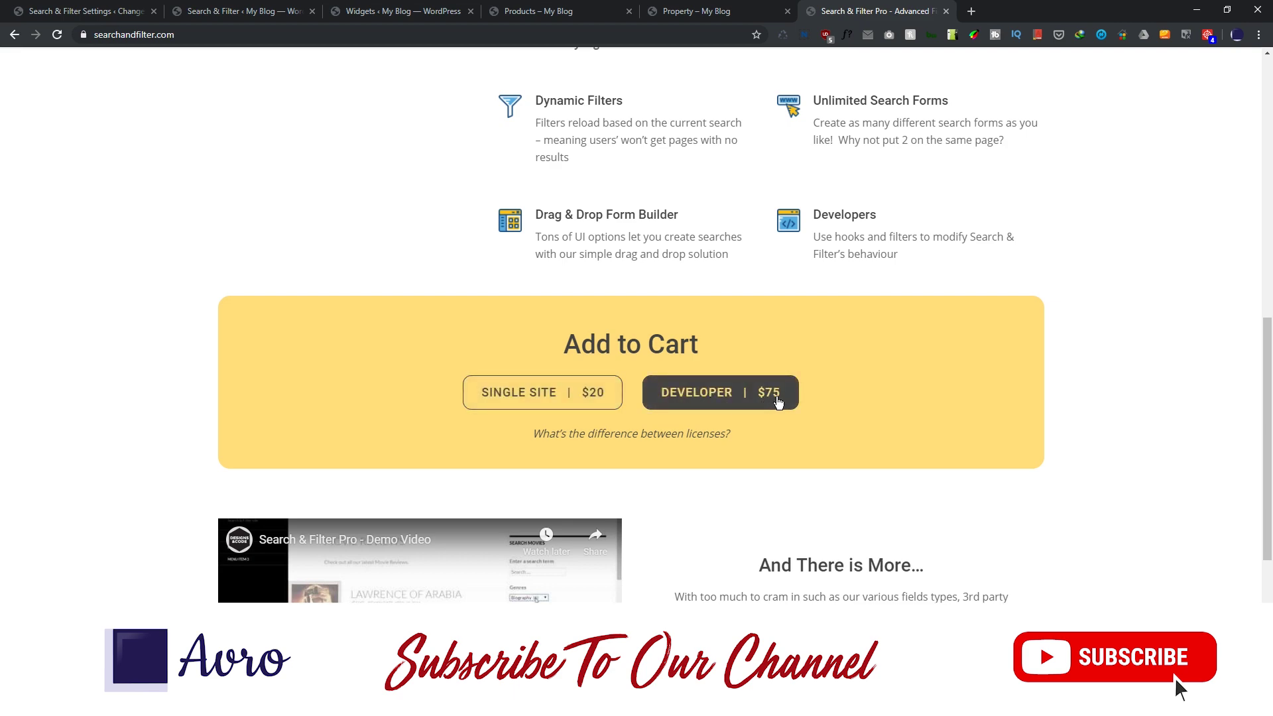
scroll(570, 398, "up", 10)
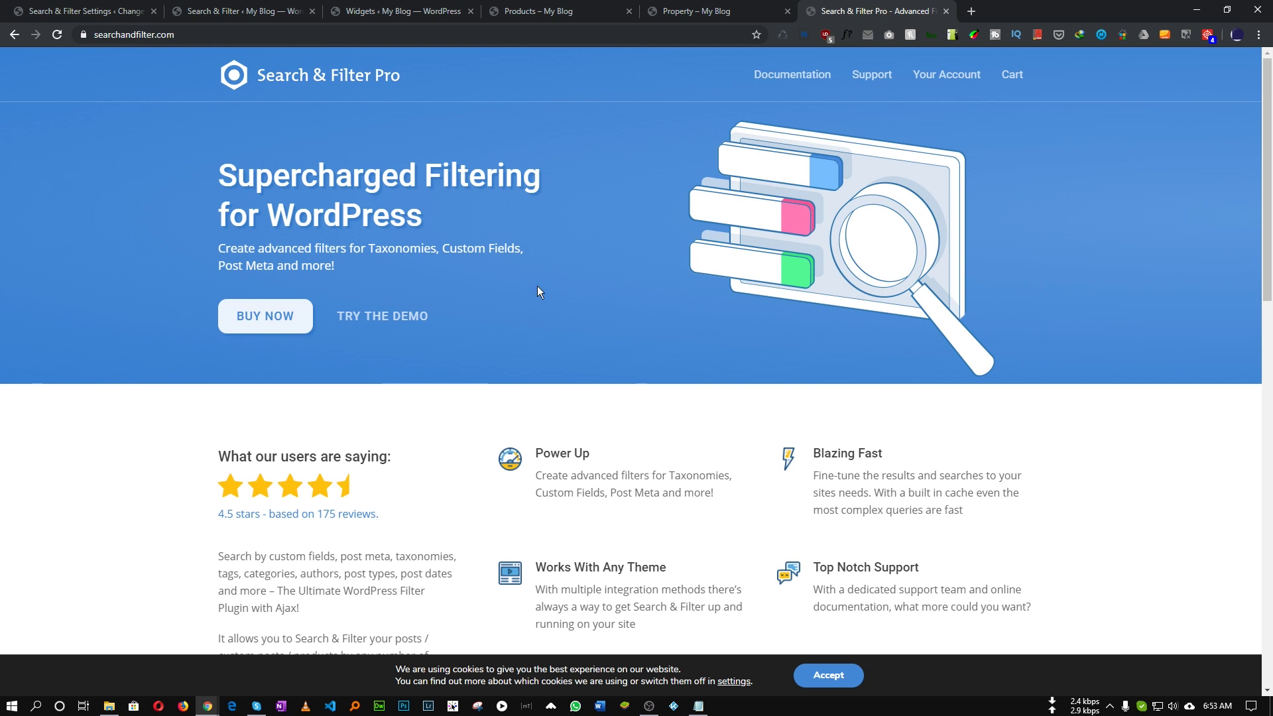
double_click(278, 178)
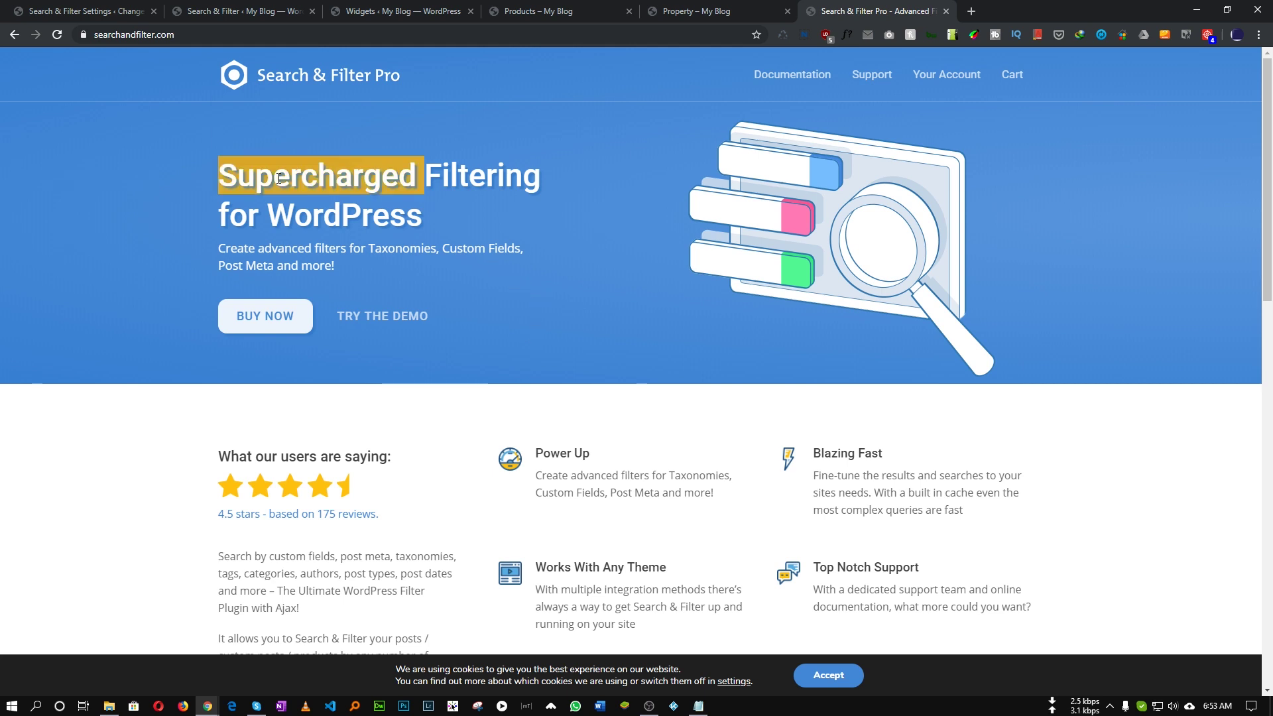
left_click(412, 98)
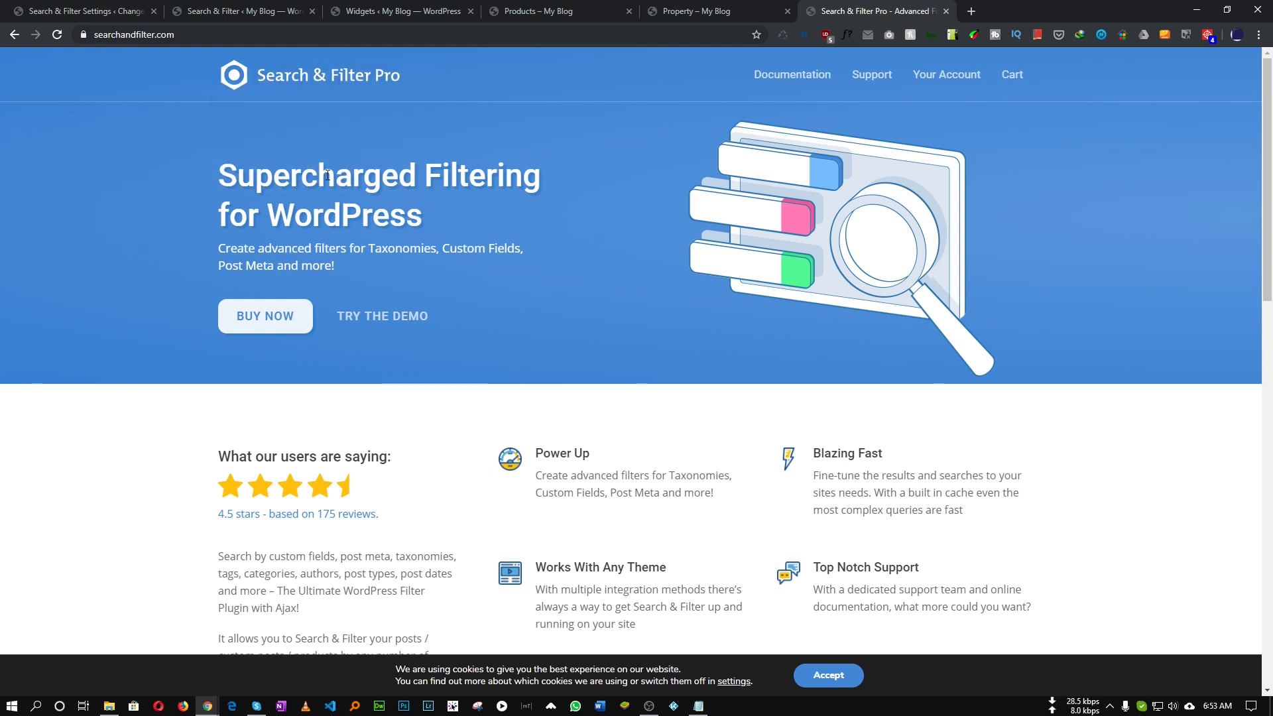
double_click(378, 214)
left_click(397, 243)
Review the list of Search & Filter search forms in the WordPress admin.
left_click(275, 12)
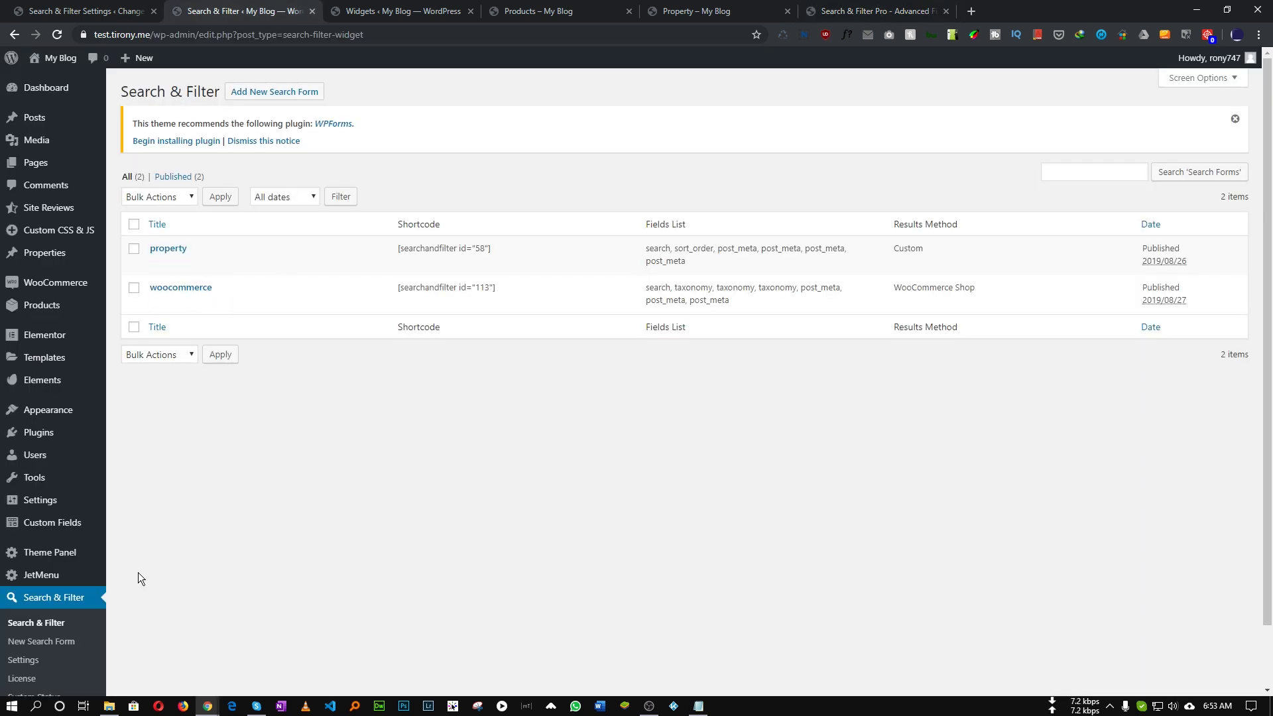
scroll(138, 573, "down", 2)
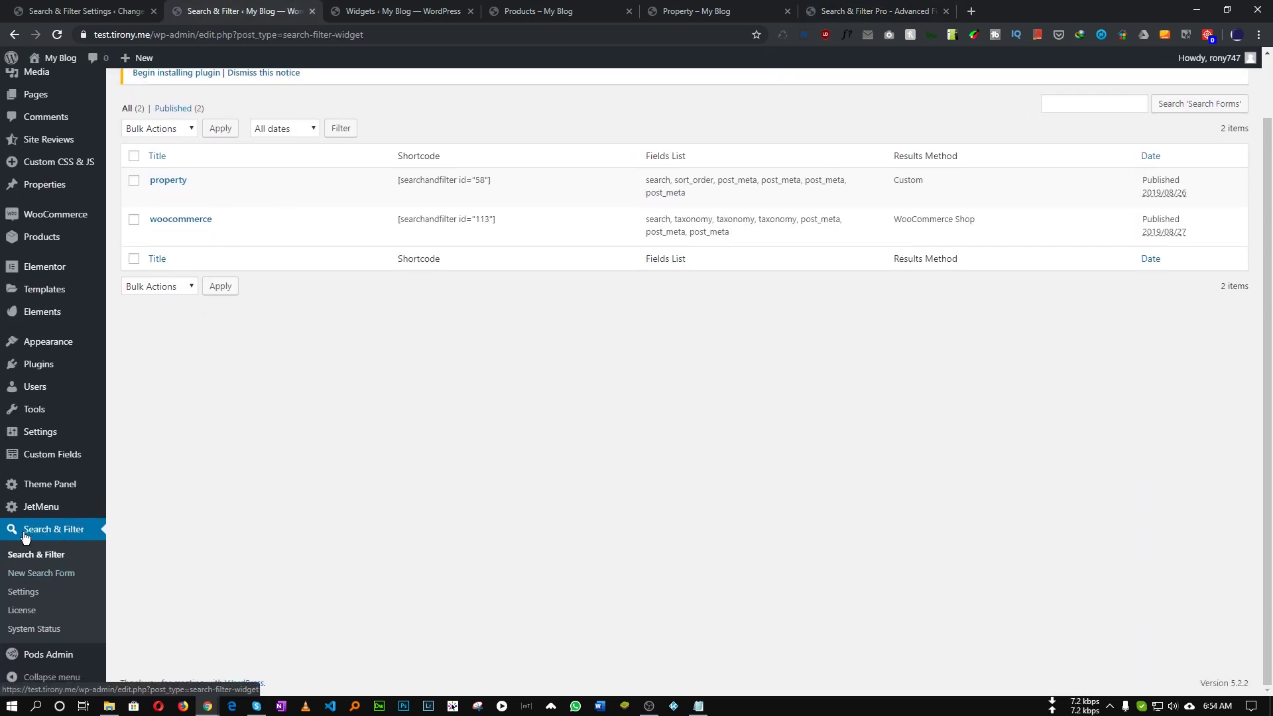
scroll(219, 535, "up", 2)
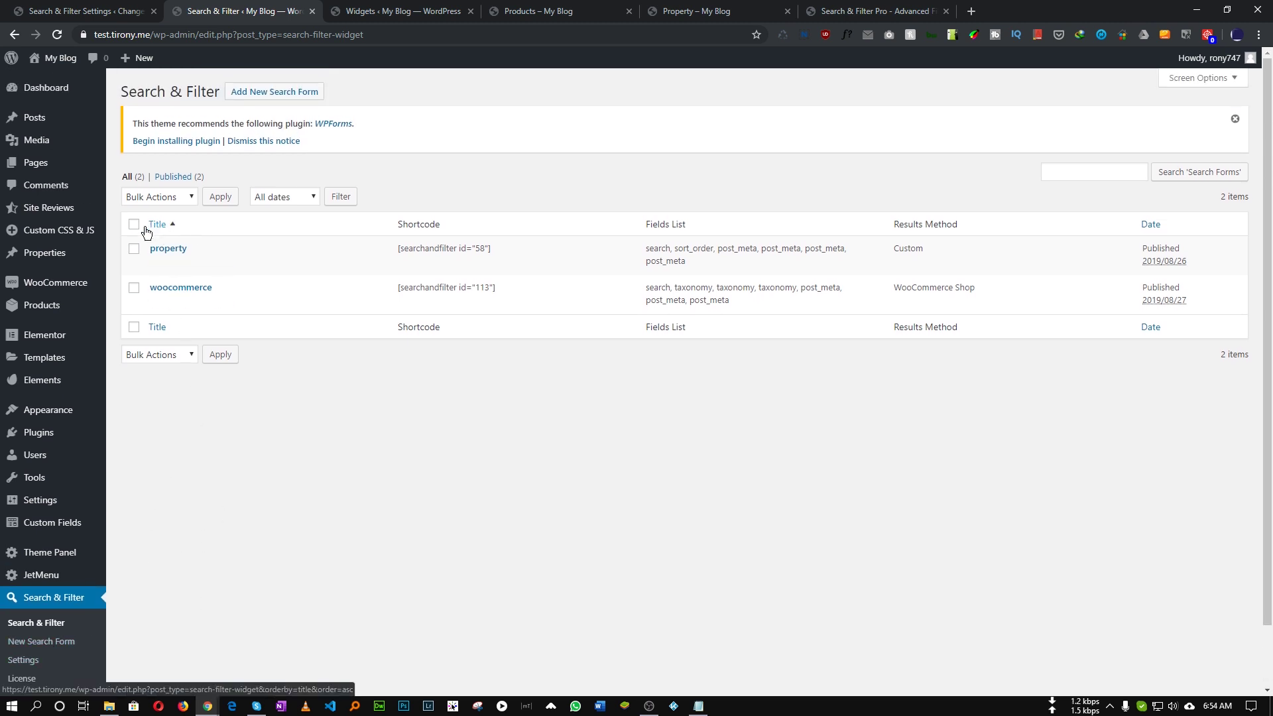
Examine the shop page's product grid and its search, category, size, color, brand, price and rating filters.
left_click(492, 13)
scroll(192, 235, "down", 2)
scroll(170, 245, "up", 2)
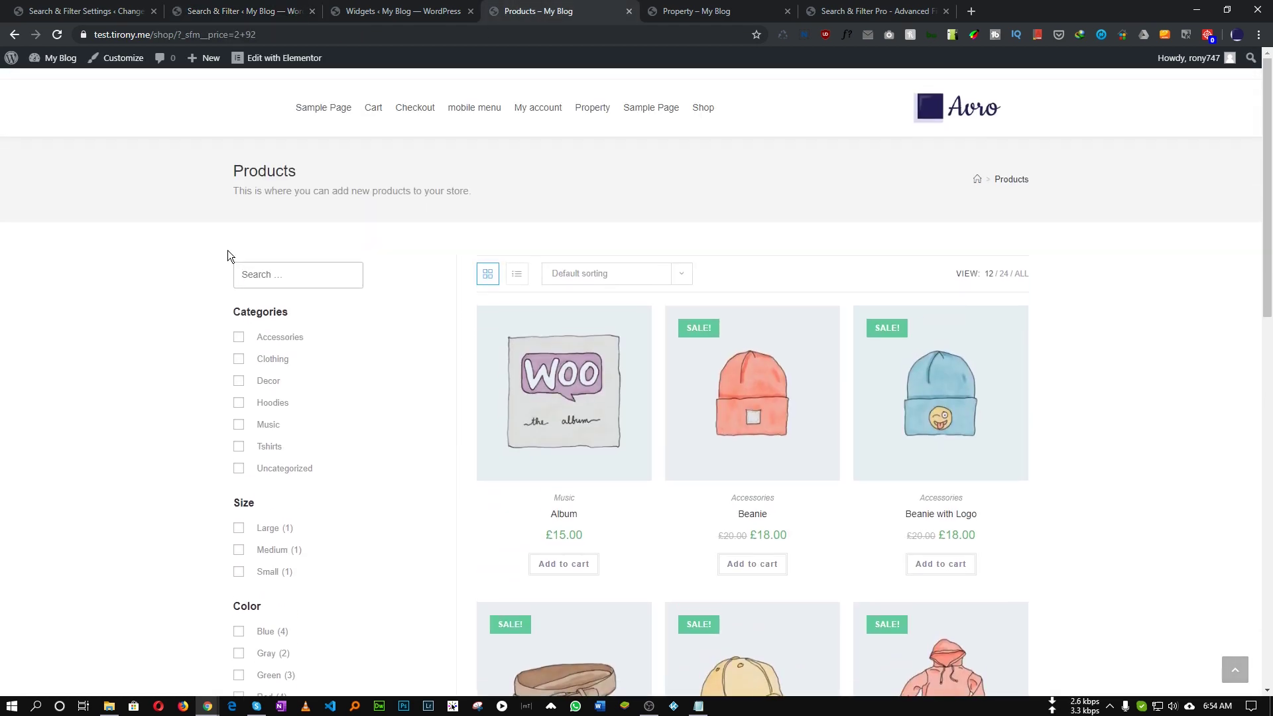
scroll(678, 323, "down", 8)
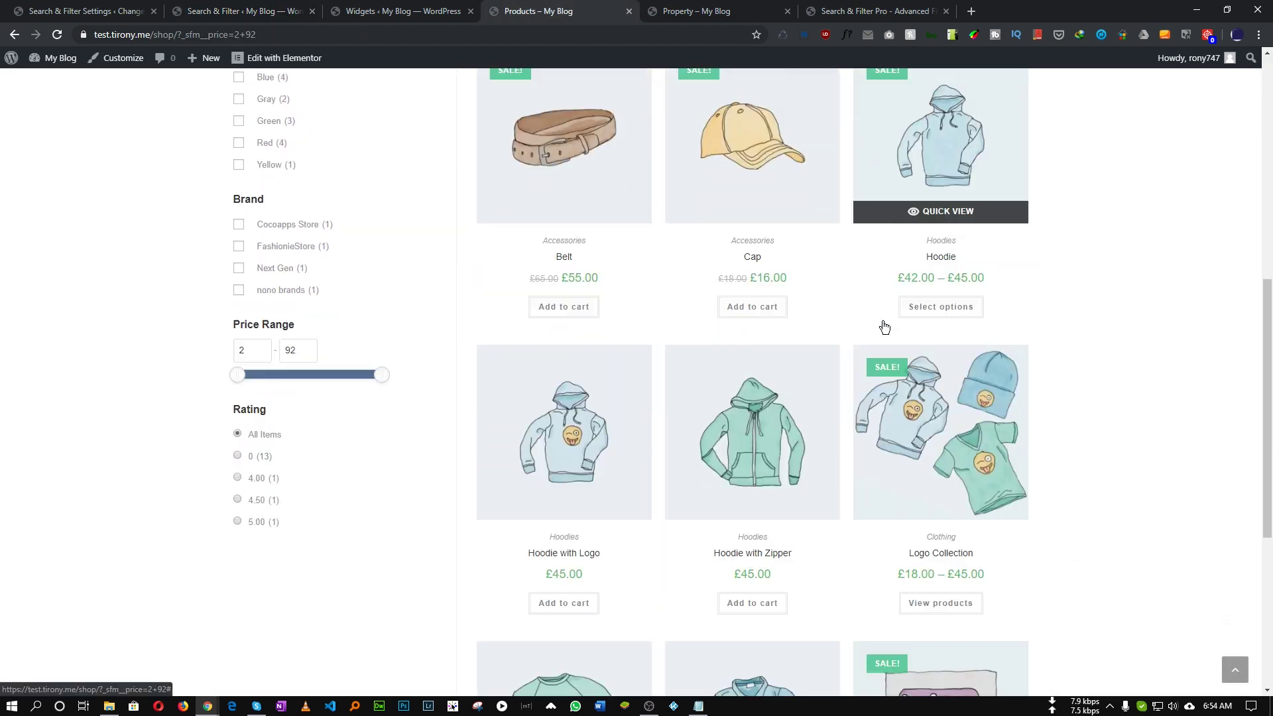
scroll(841, 345, "down", 4)
scroll(841, 341, "up", 13)
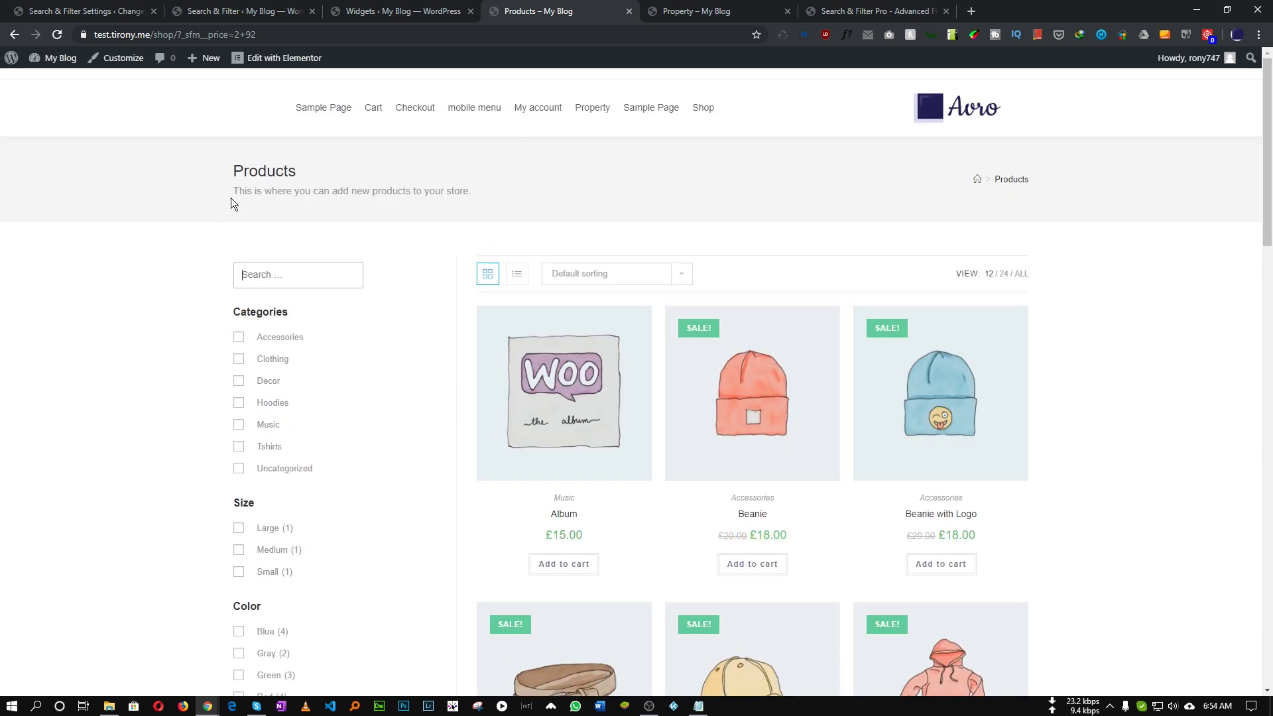
scroll(185, 254, "down", 3)
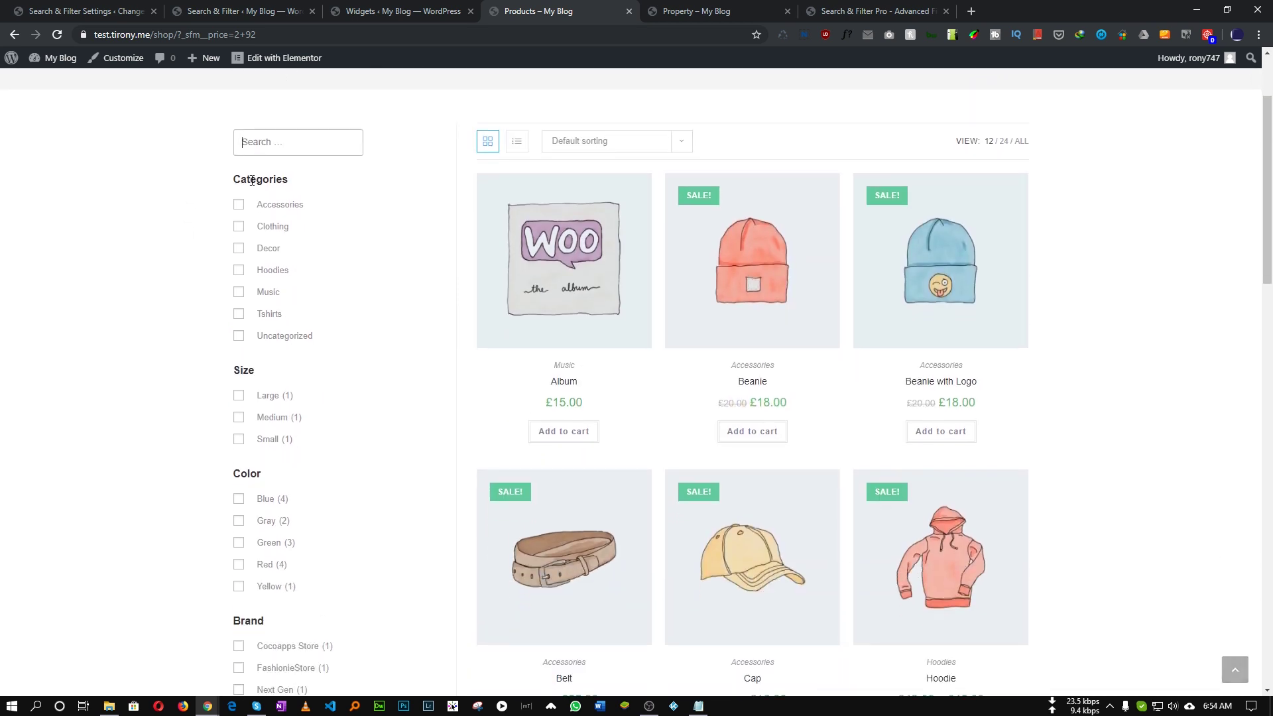
scroll(251, 285, "down", 3)
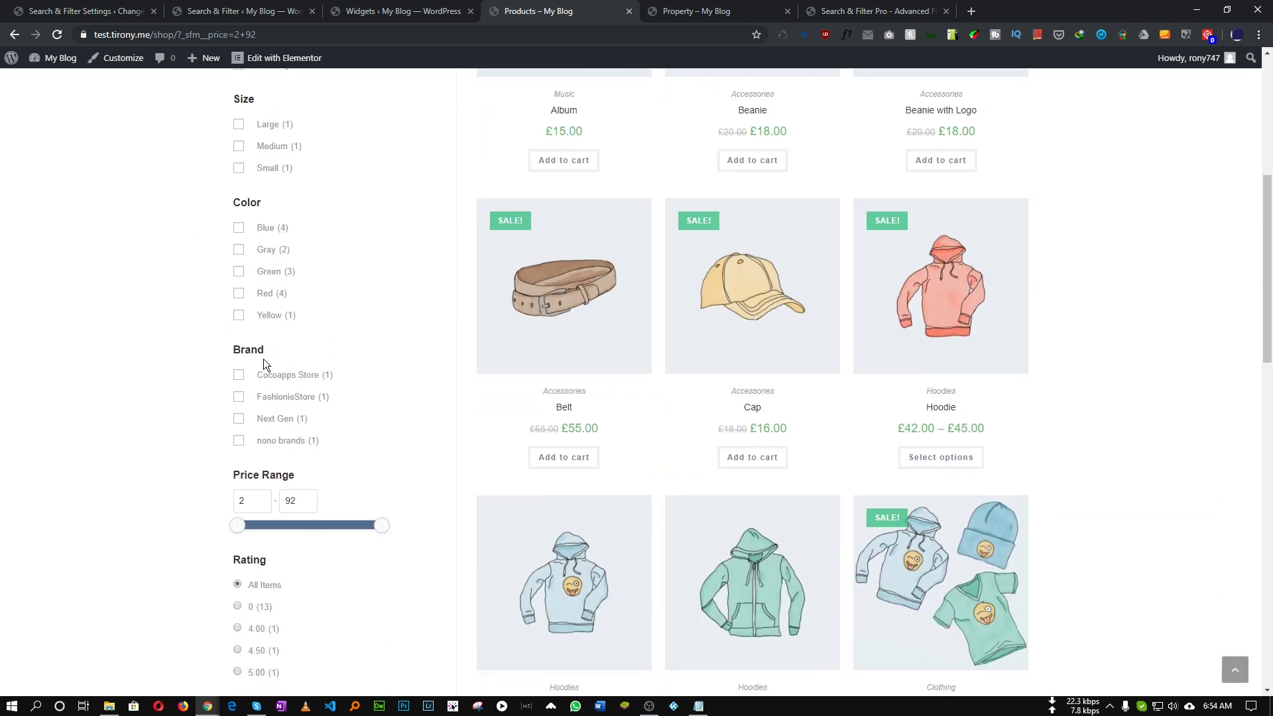
scroll(264, 359, "up", 5)
scroll(237, 282, "down", 5)
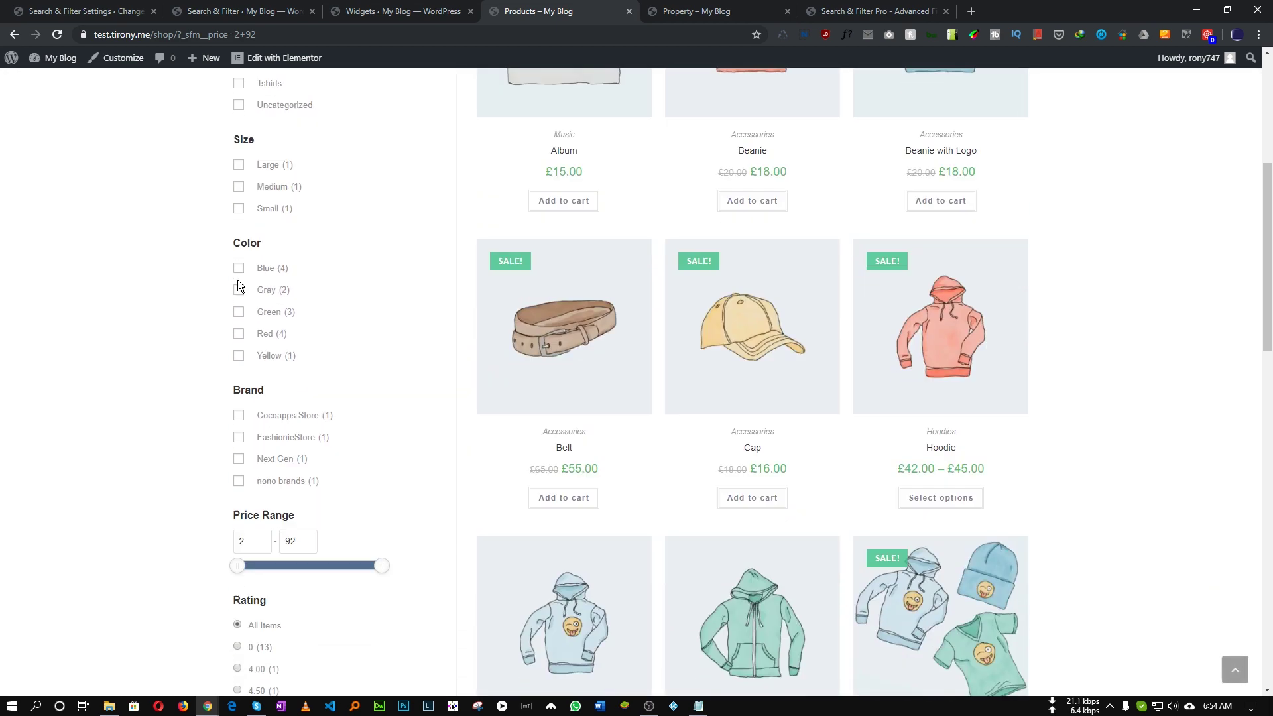
scroll(280, 336, "down", 4)
scroll(289, 352, "up", 7)
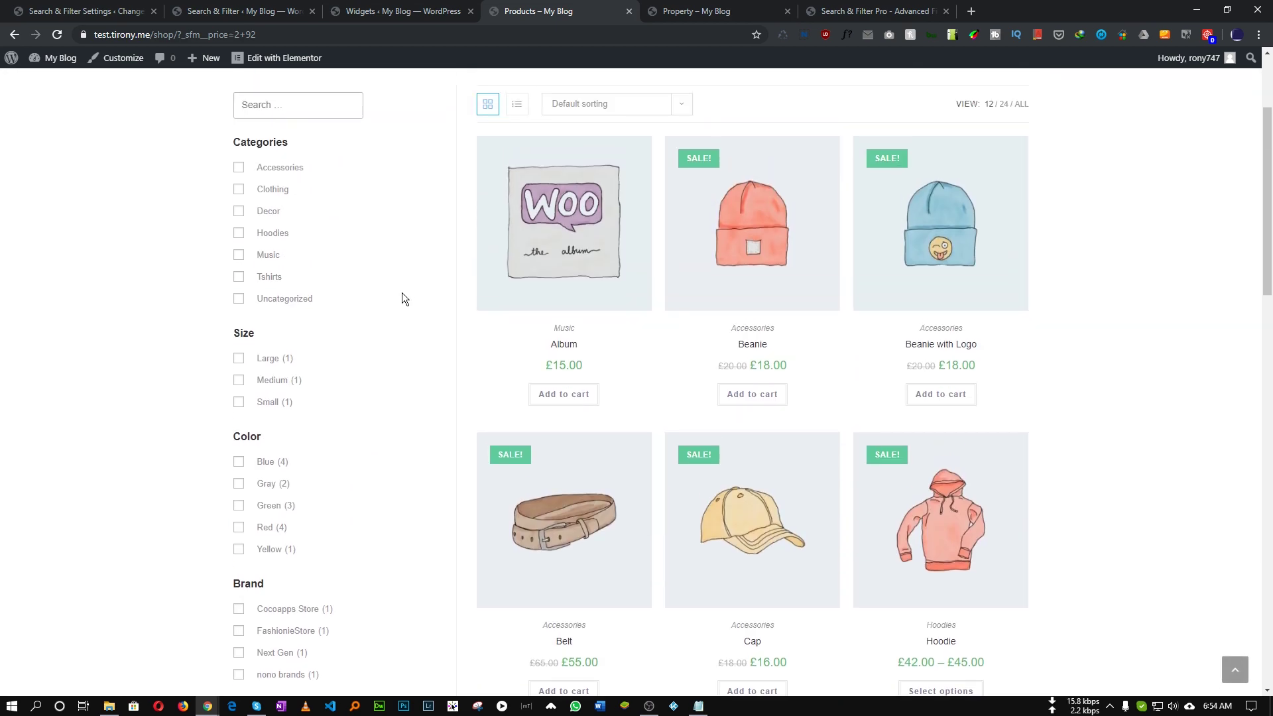
scroll(402, 293, "up", 3)
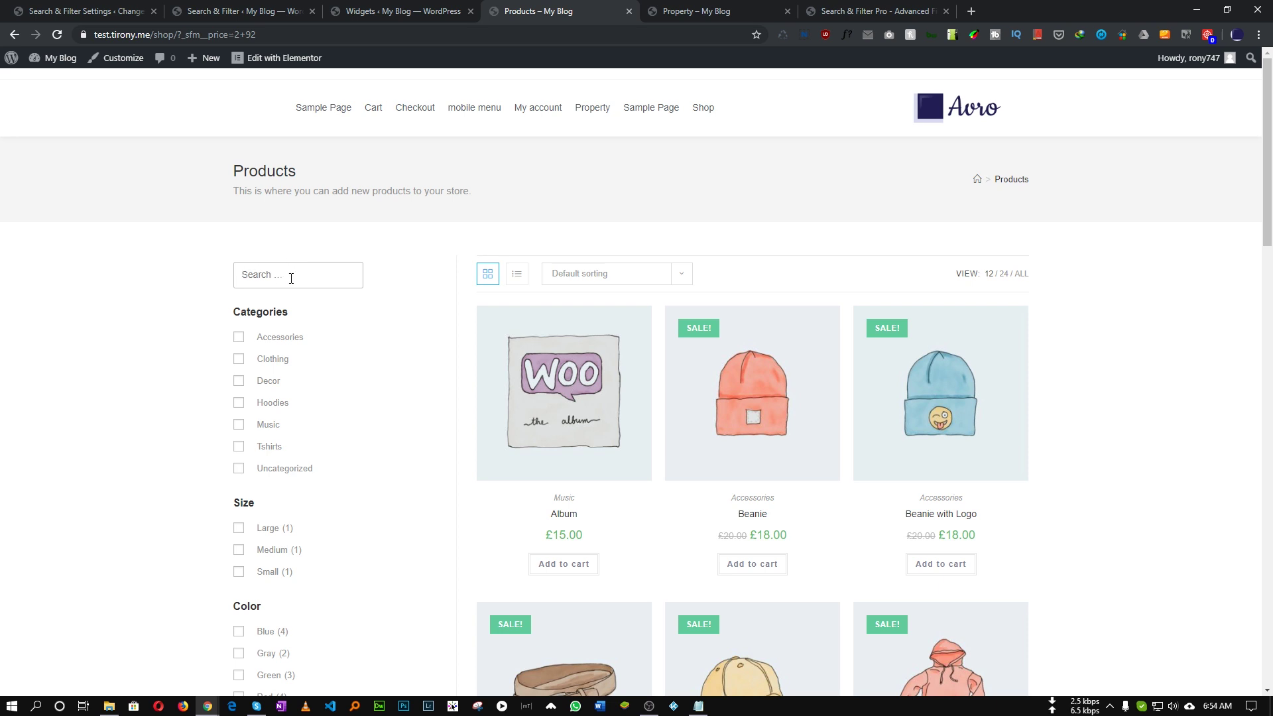
Test the shop's product search with the term "album" and clear the search field.
scroll(293, 281, "down", 1)
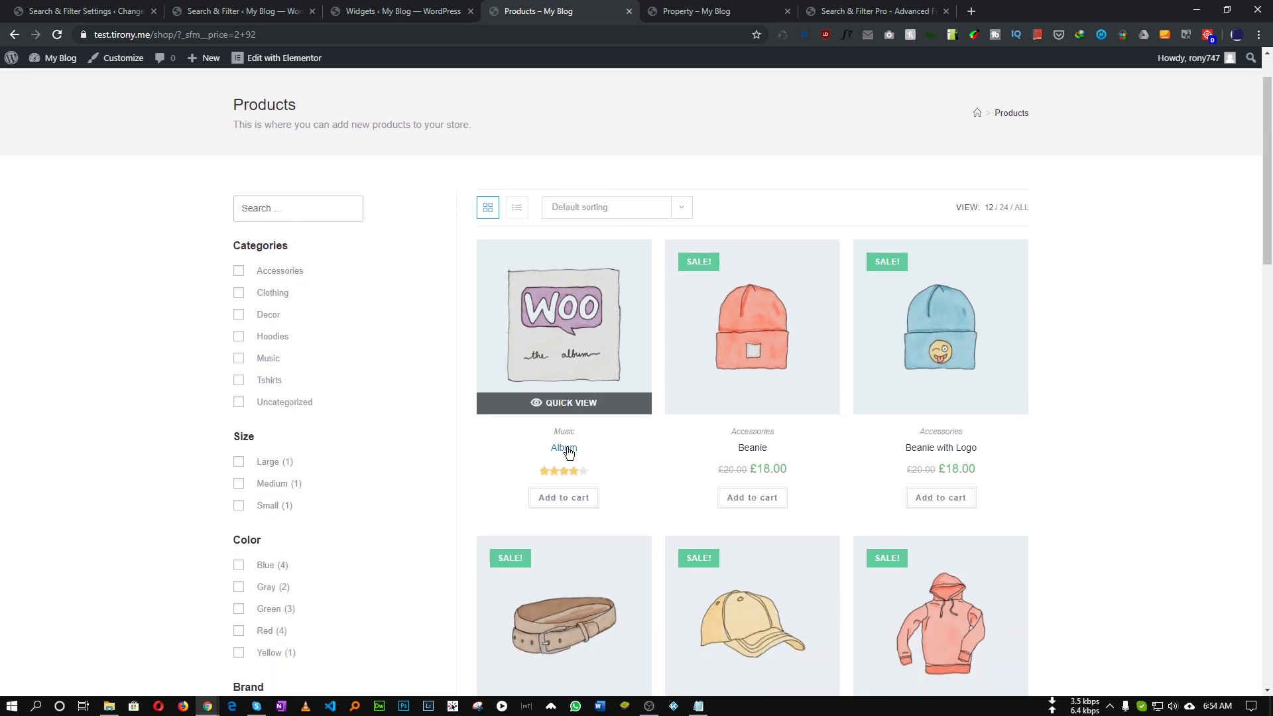
type("al")
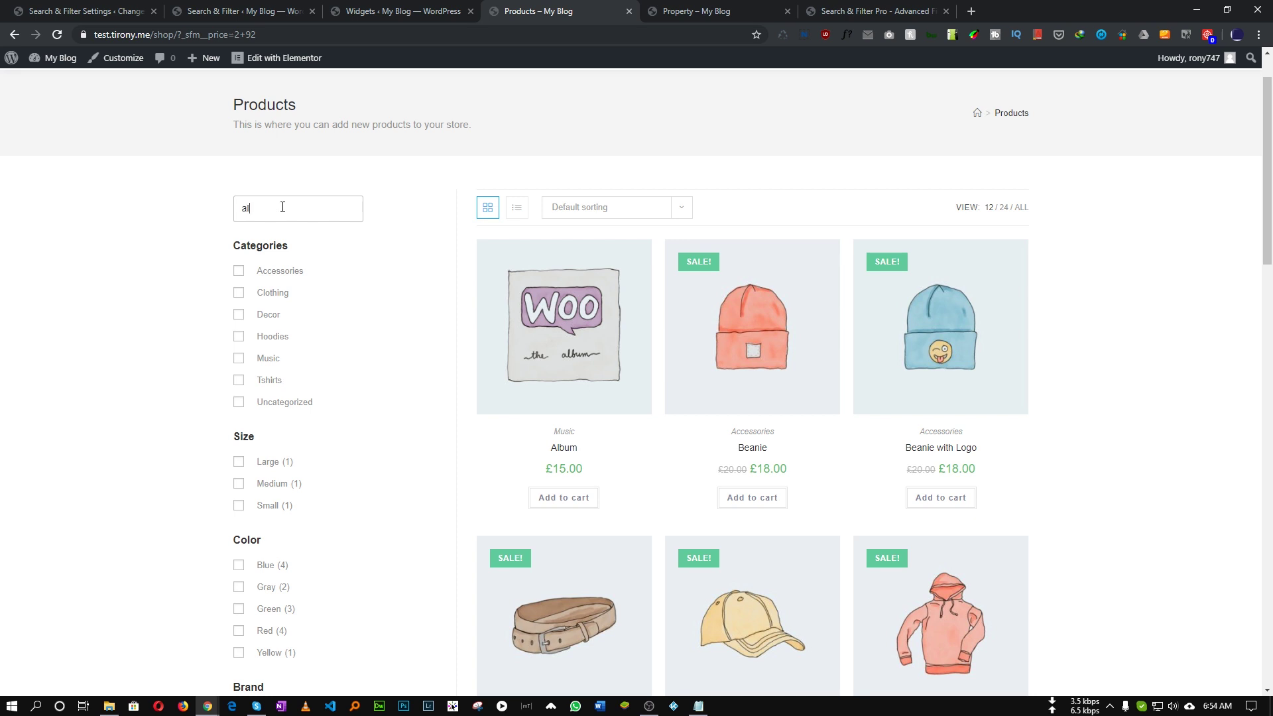
type("bum")
key("Return")
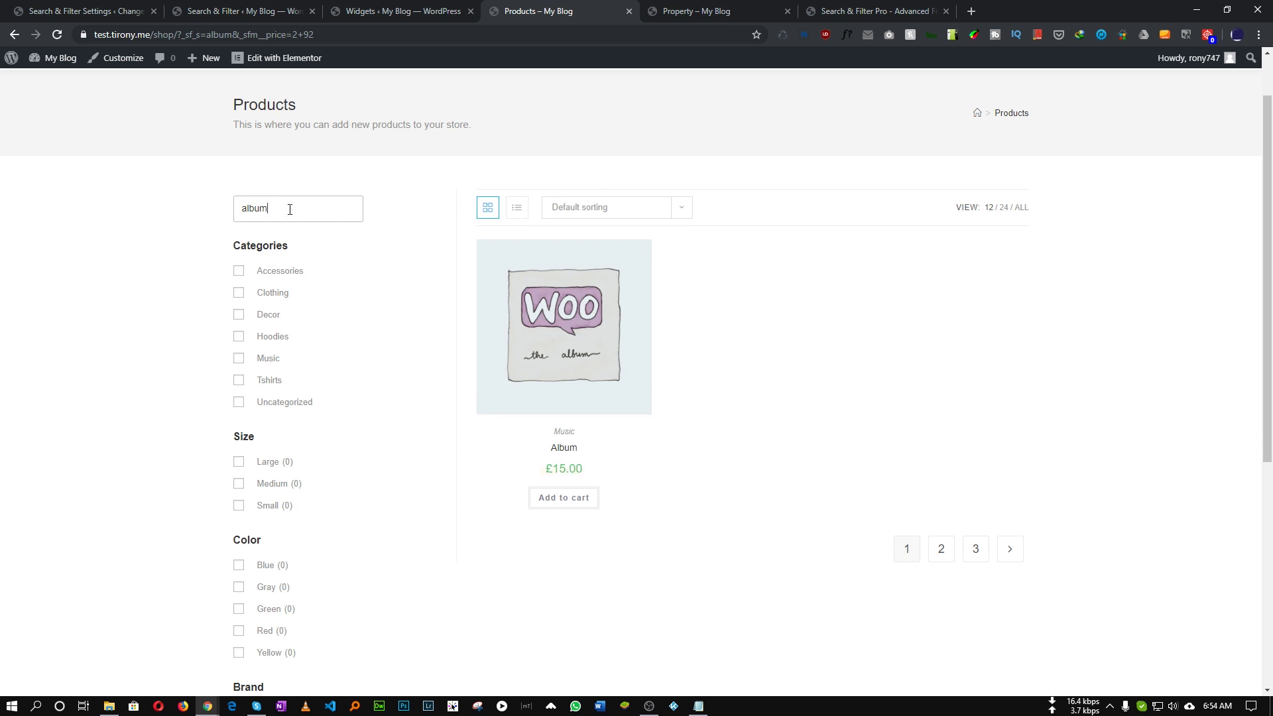
left_click_drag(290, 209, 134, 221)
key("BackSpace")
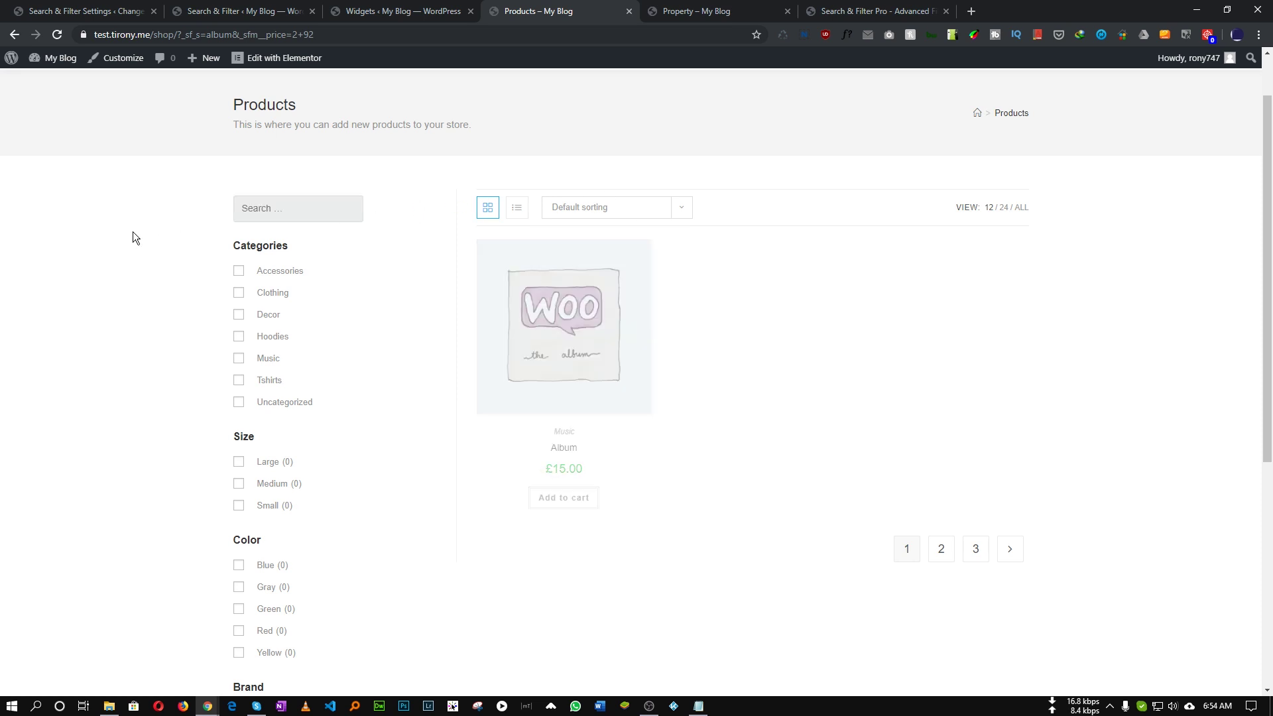
Test the shop's category filter with Accessories and clear that category again.
scroll(275, 319, "down", 2)
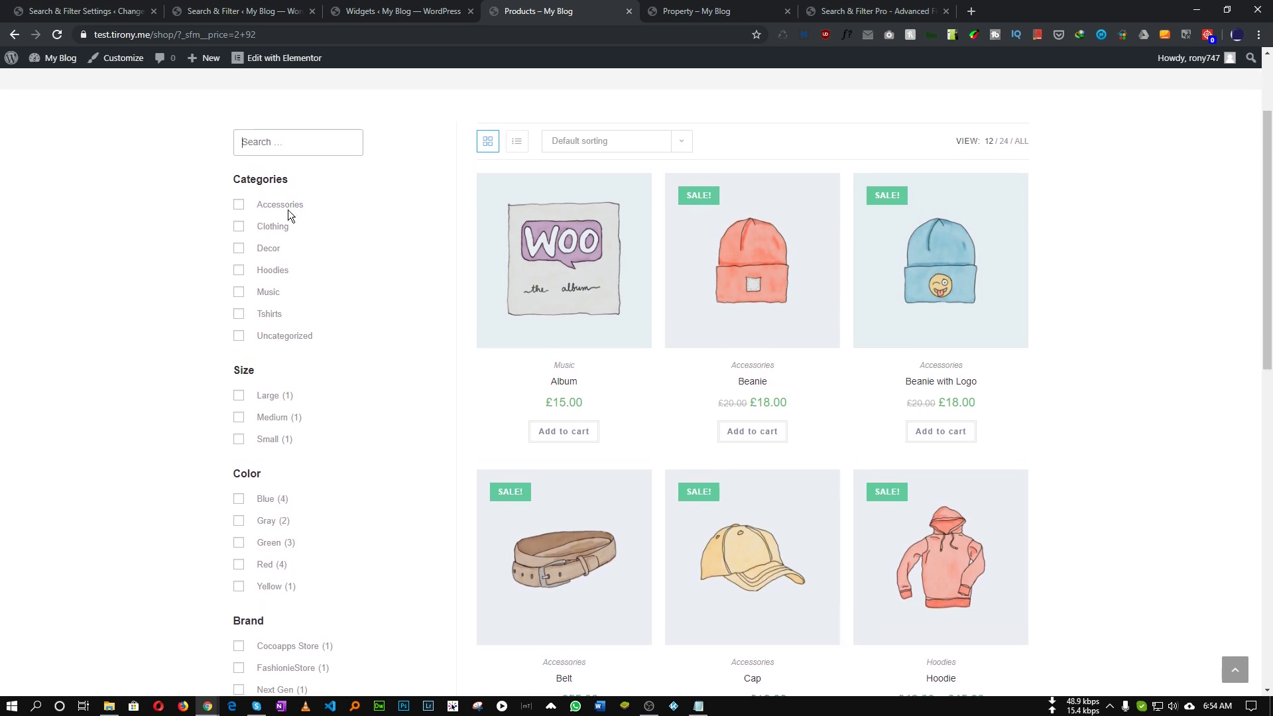
left_click(238, 205)
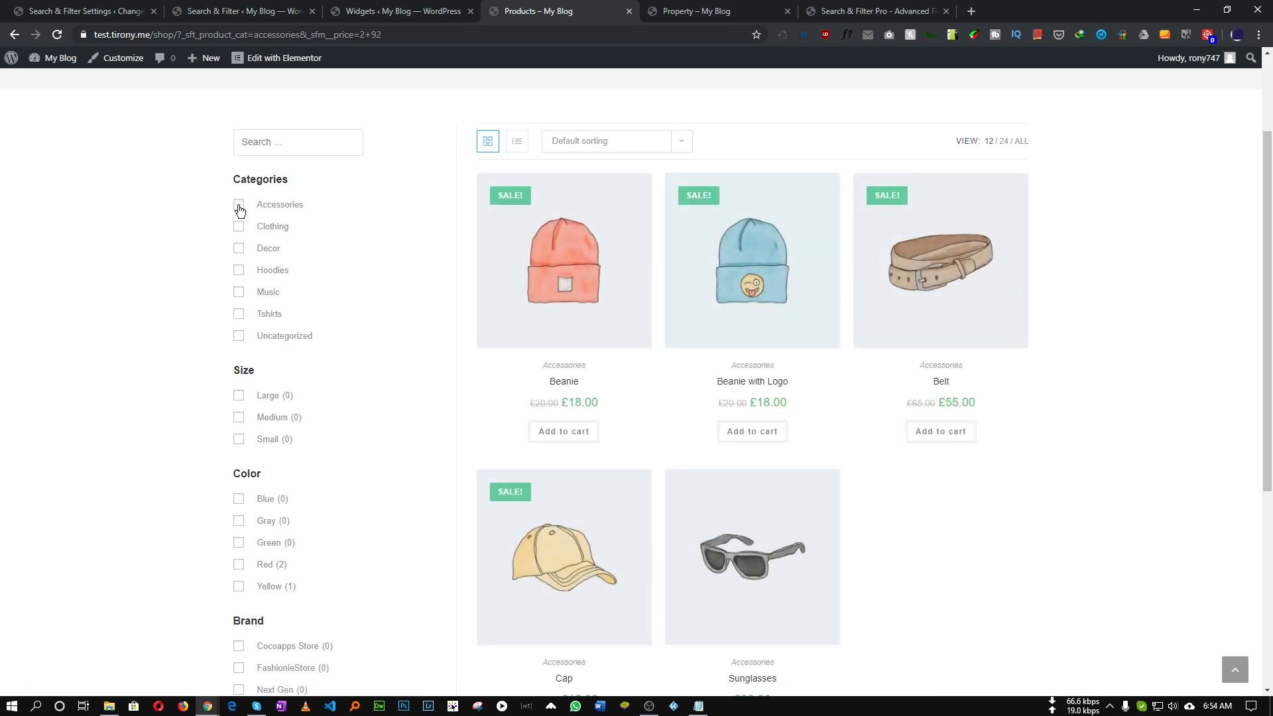
left_click(239, 207)
Filter the shop's products by the color Blue and look over the filtered results.
scroll(265, 397, "down", 2)
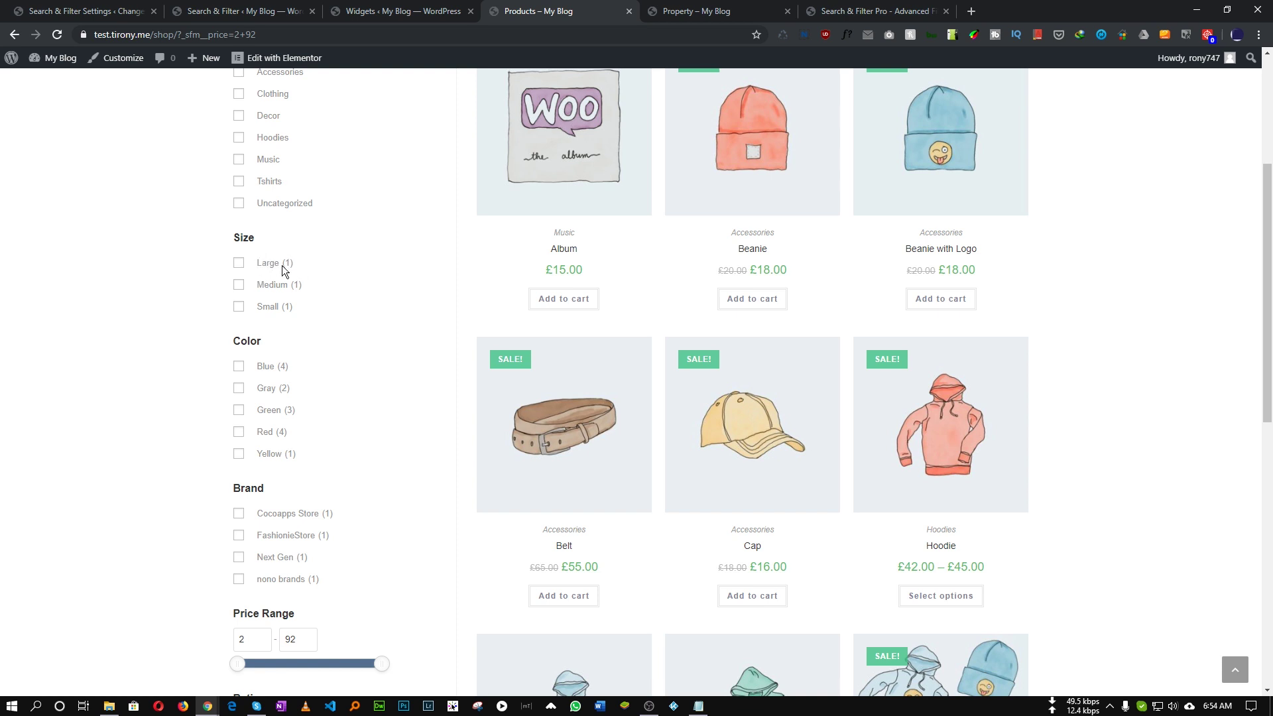
scroll(212, 317, "down", 2)
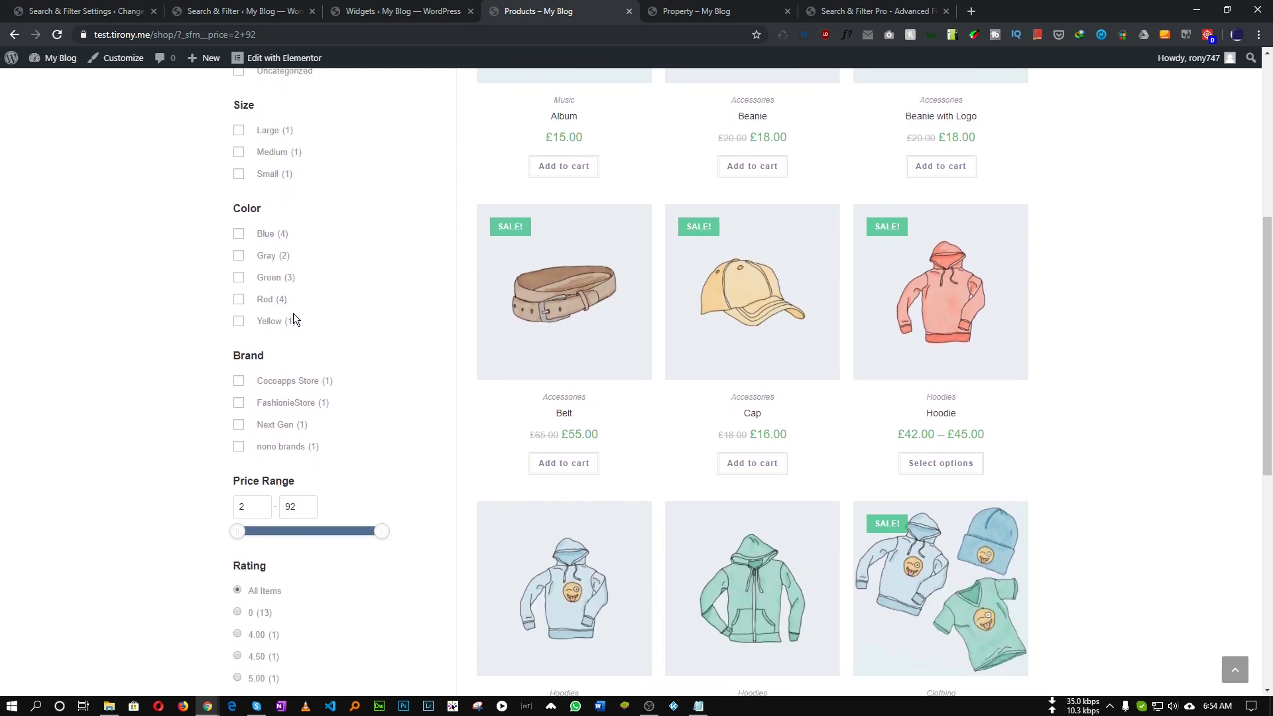
left_click(271, 237)
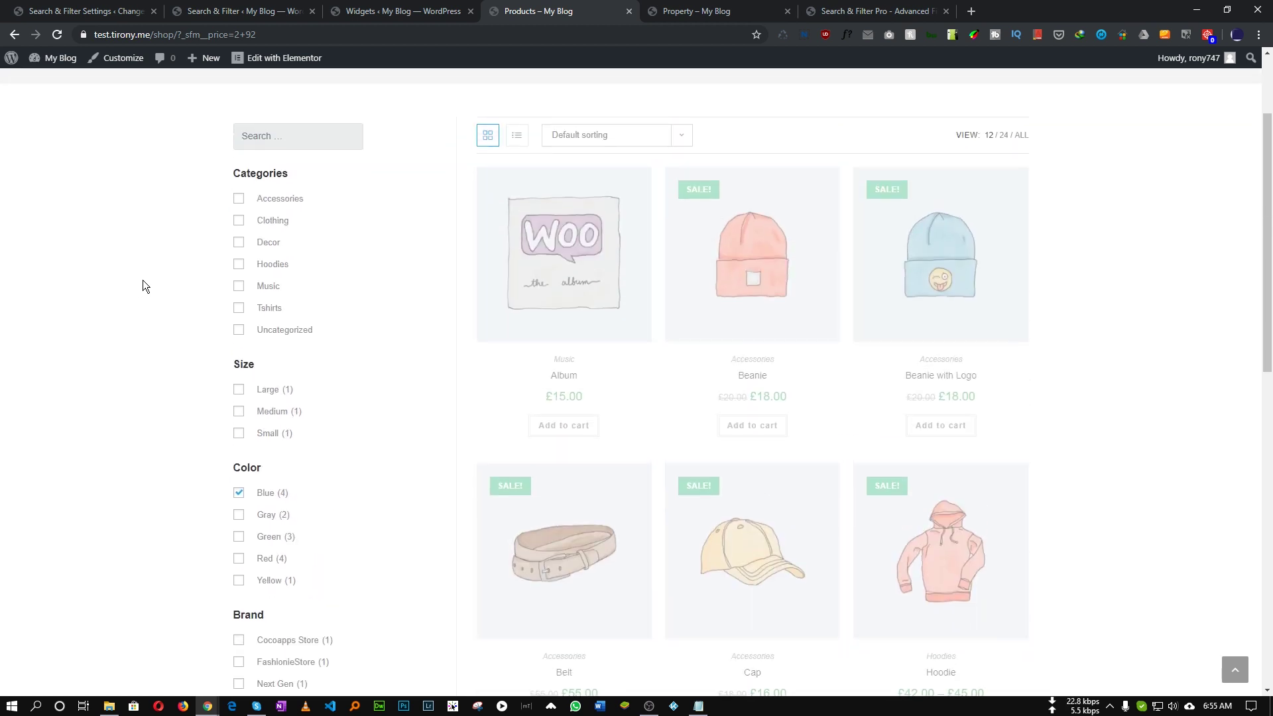
scroll(511, 346, "down", 4)
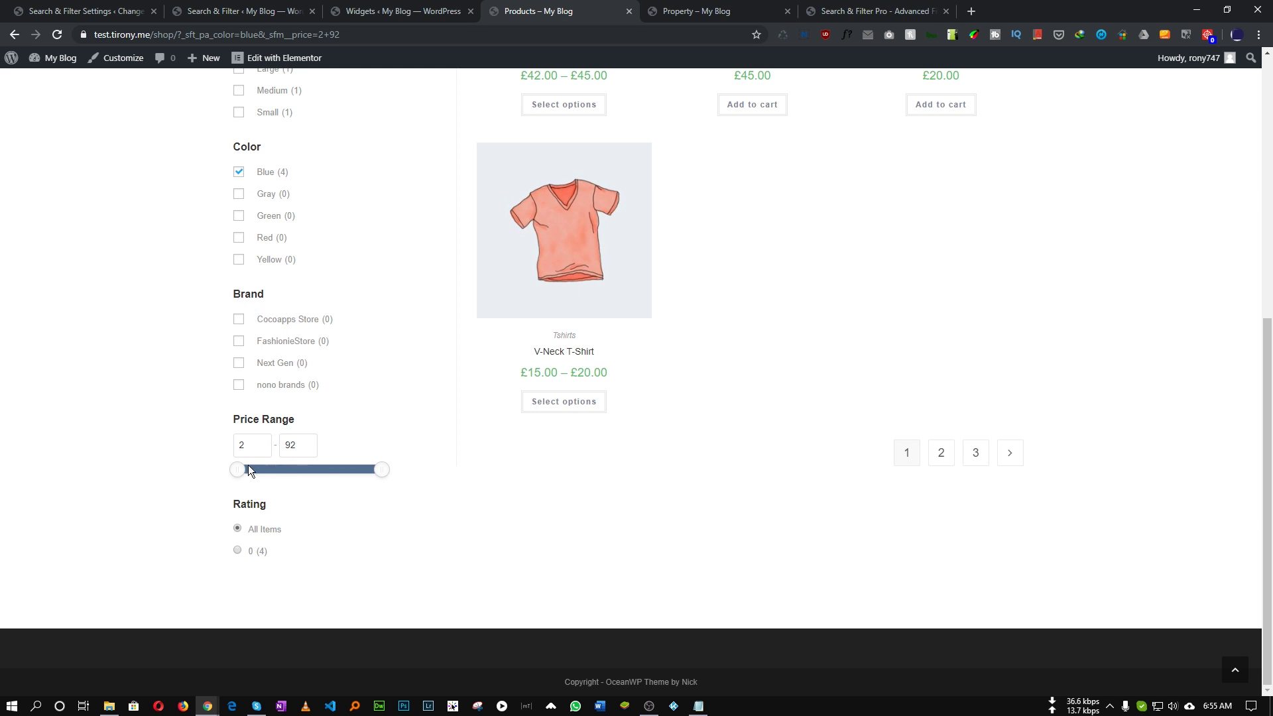
scroll(240, 556, "up", 7)
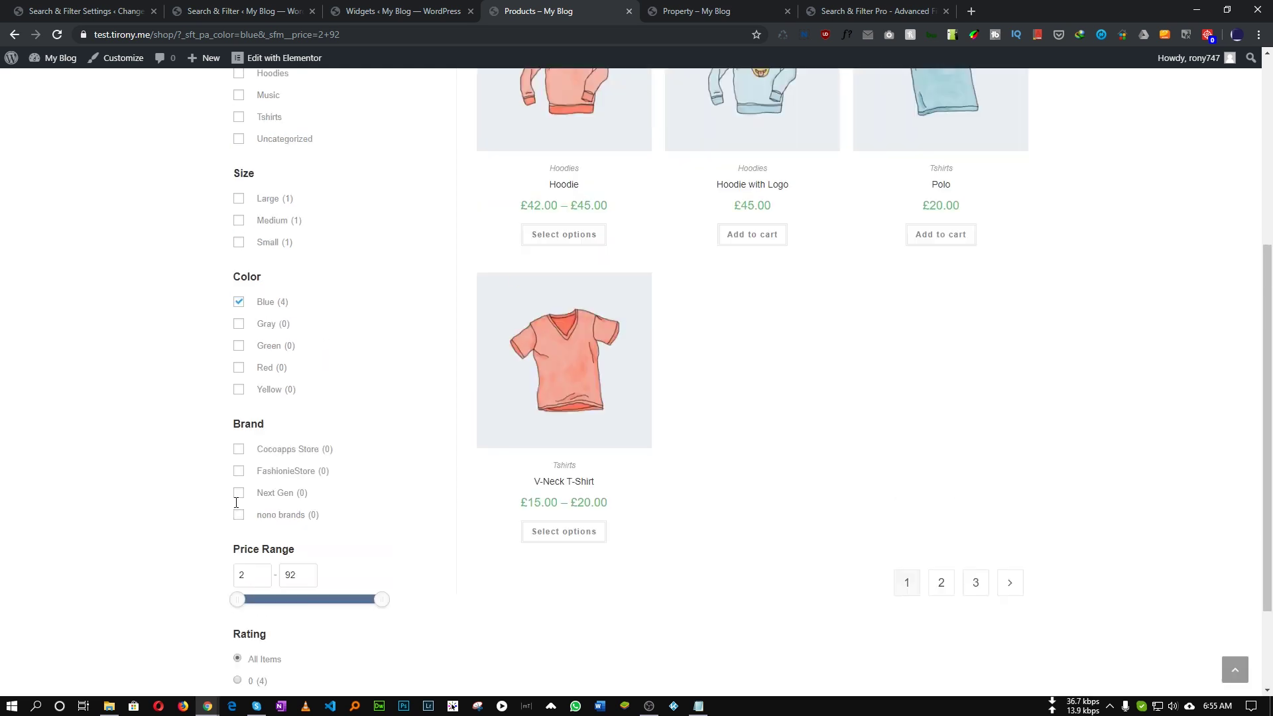
Examine the Property page's filter form and the room and year details on the San Bernardino office listing.
left_click(721, 8)
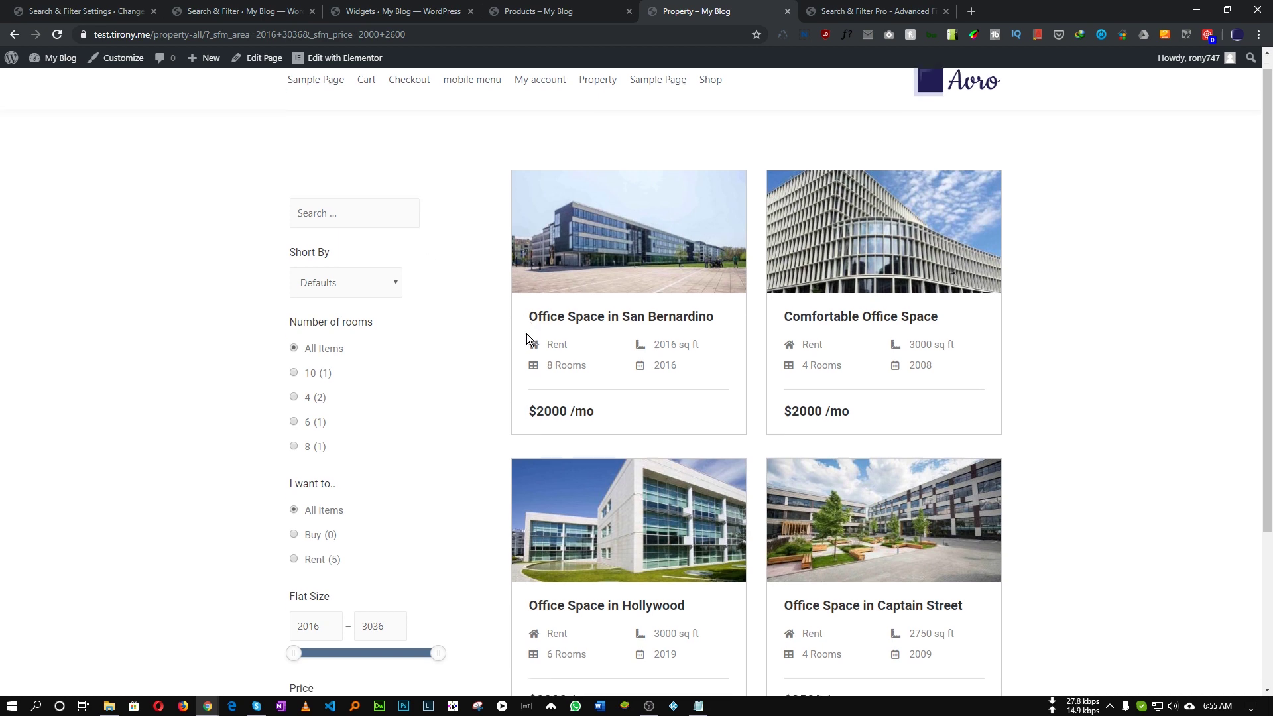
scroll(526, 332, "down", 1)
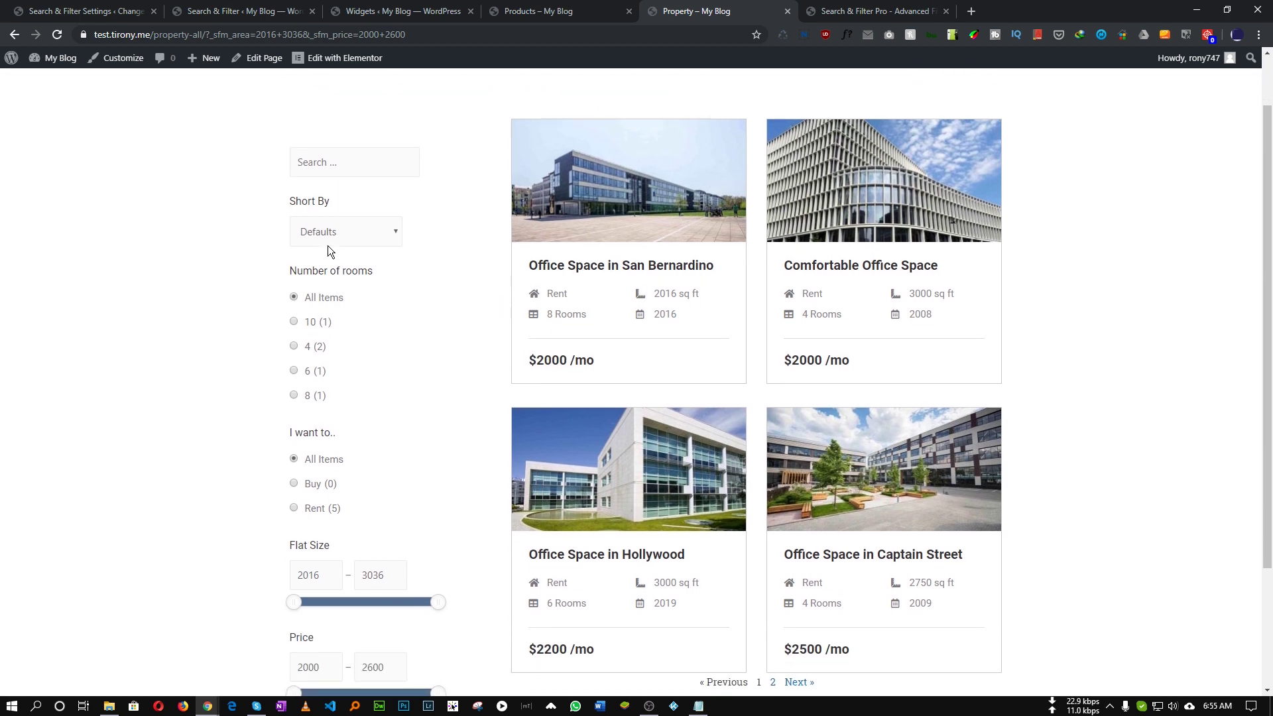
scroll(328, 245, "down", 2)
scroll(327, 247, "up", 3)
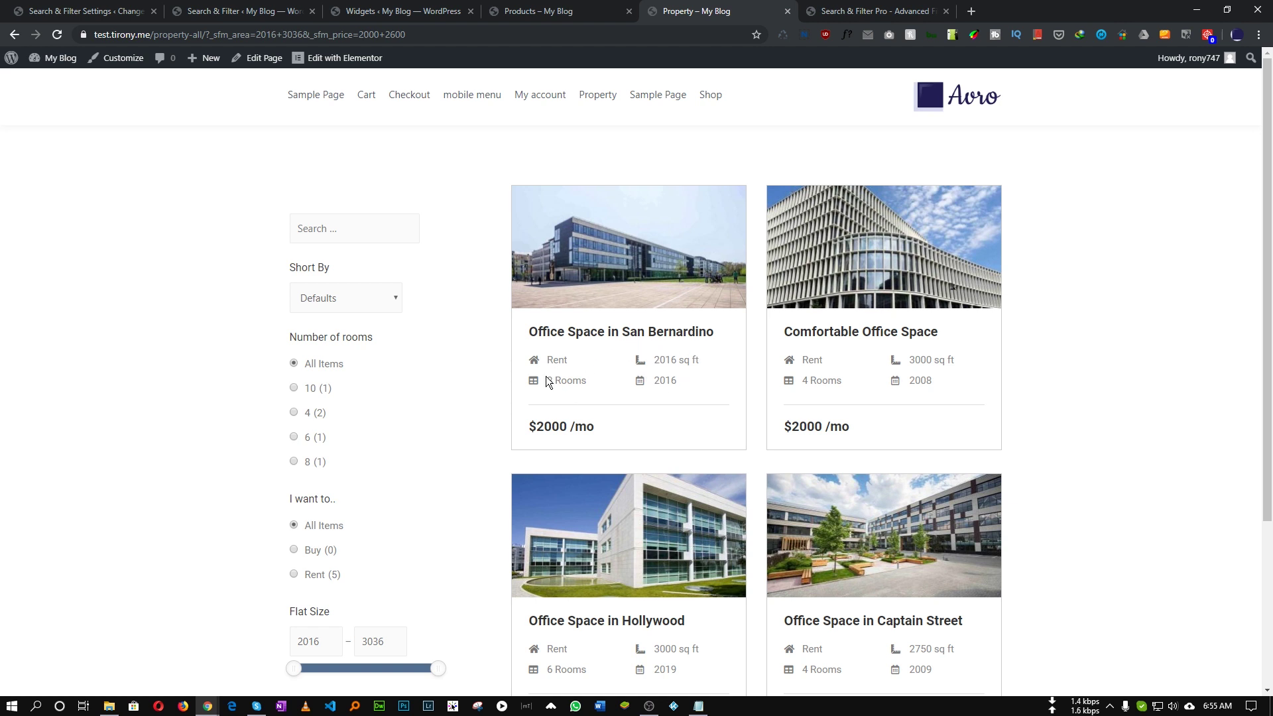
left_click_drag(548, 380, 587, 375)
double_click(665, 380)
left_click(598, 399)
Inspect the Short By sorting options and the Number of rooms filter on the Property page.
left_click(338, 299)
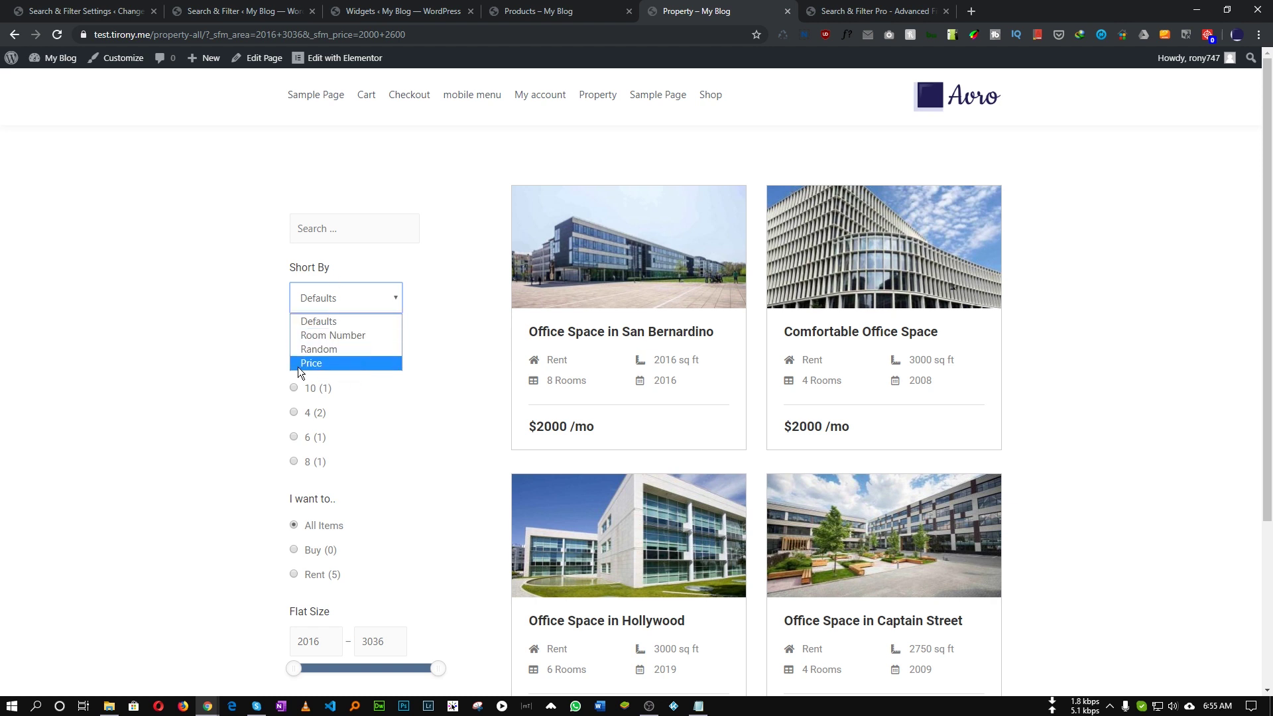
left_click(214, 364)
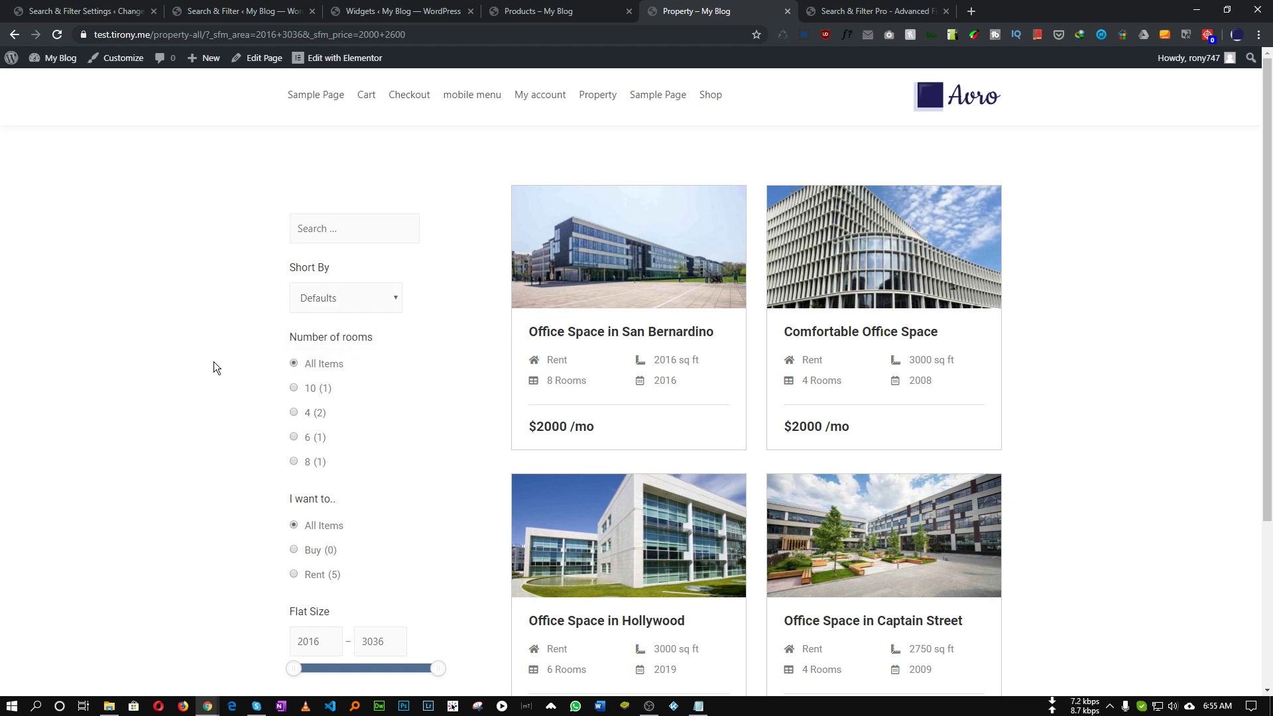
scroll(214, 364, "down", 2)
left_click_drag(300, 205, 364, 223)
left_click(351, 208)
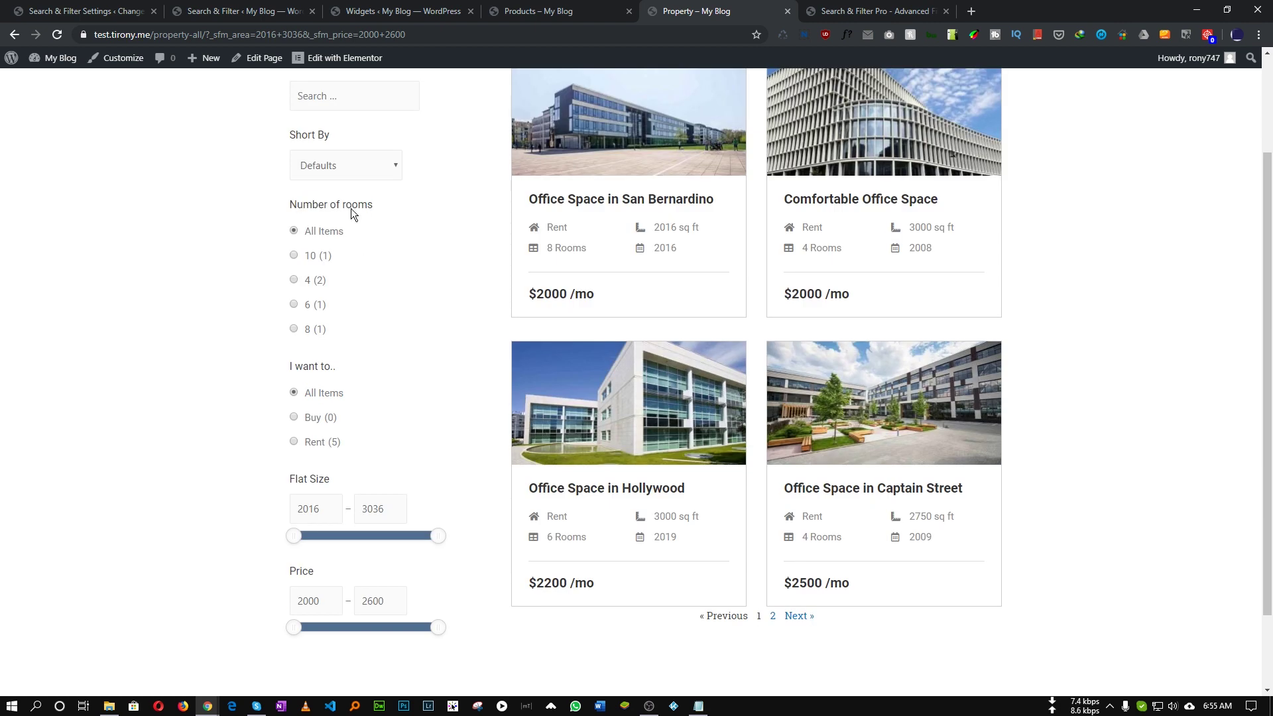
Examine the rooms, I want to, Flat Size and Price filters on the Property page.
scroll(358, 232, "down", 1)
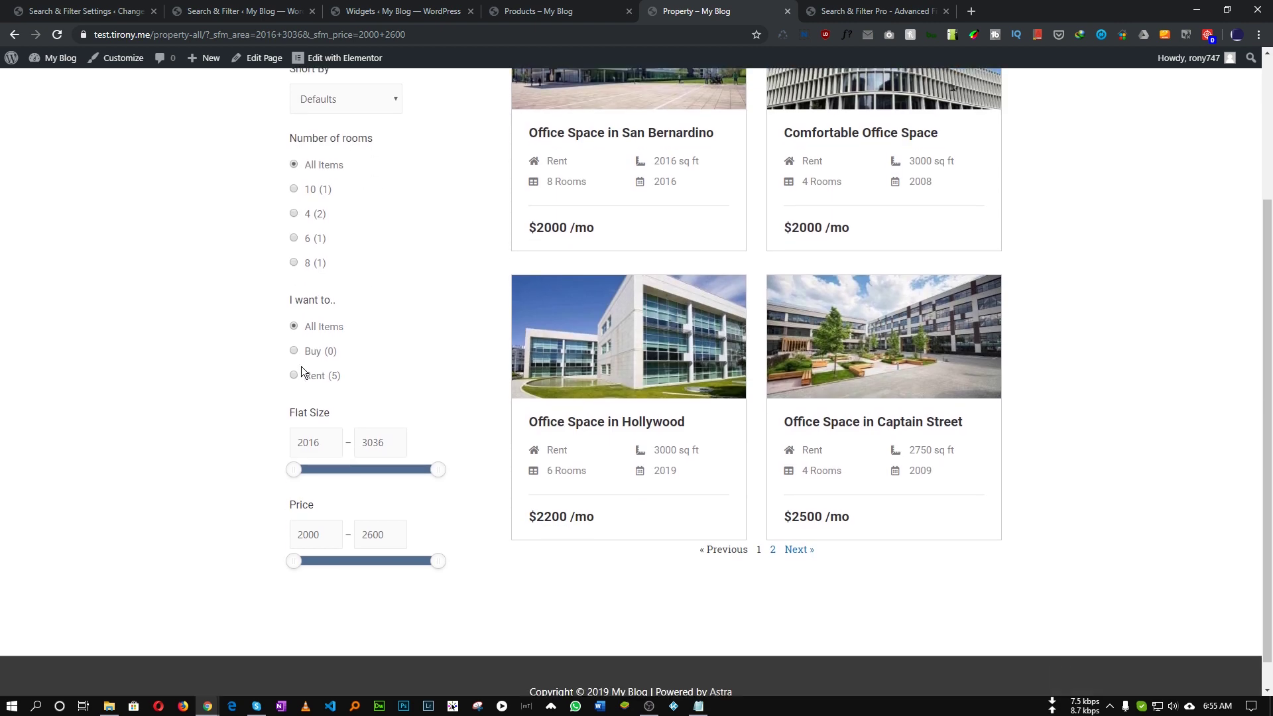
scroll(292, 379, "down", 1)
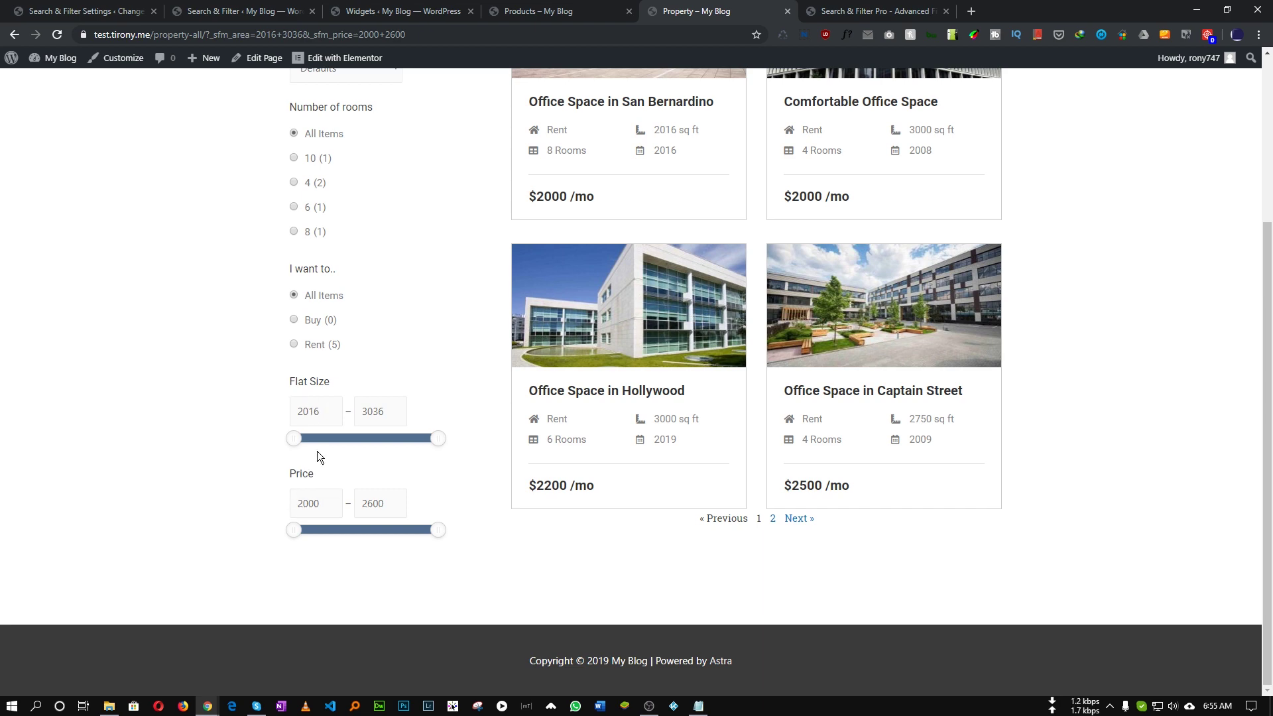
scroll(328, 440, "up", 3)
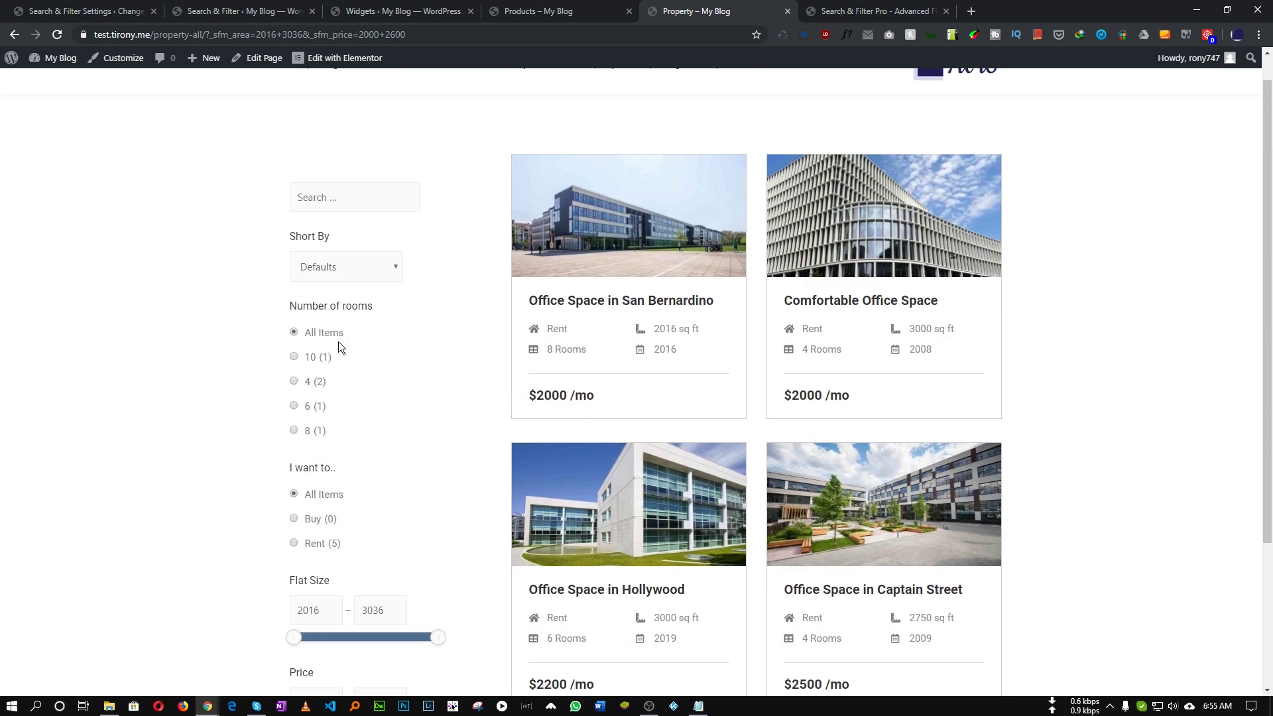
scroll(464, 436, "down", 3)
scroll(468, 434, "up", 2)
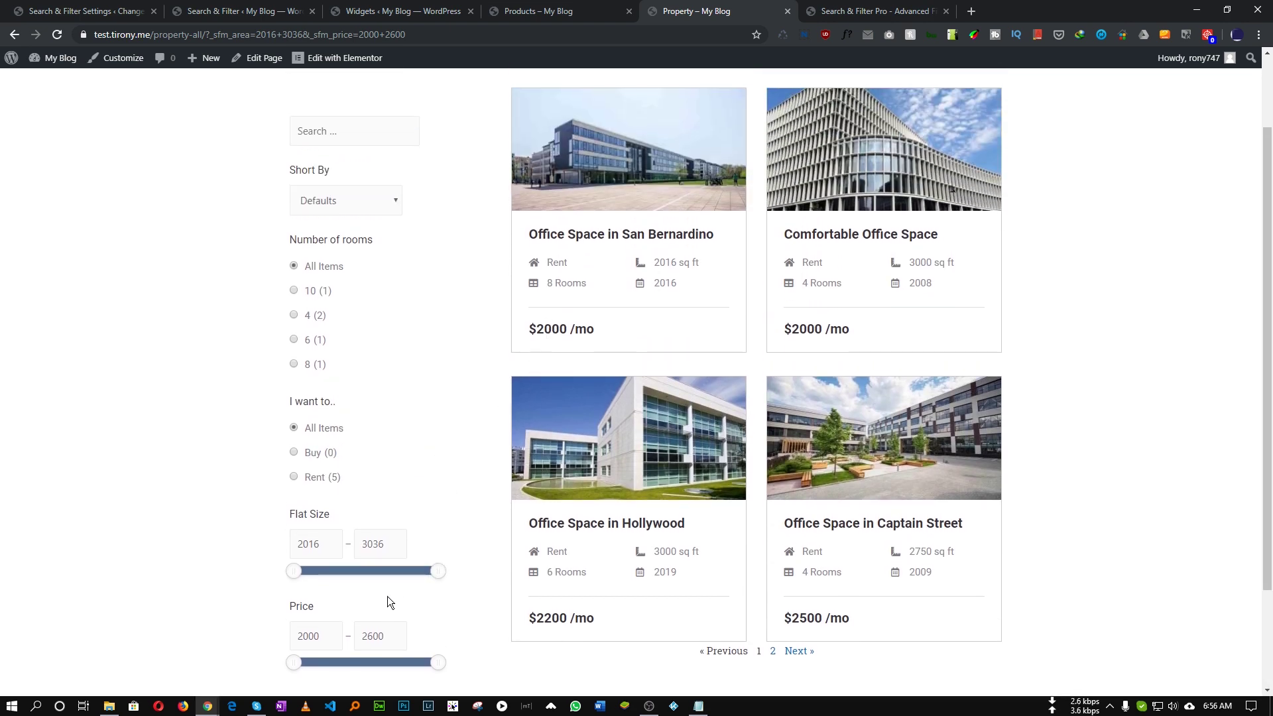
Test the Property page's price filter with a maximum of 2170, restore it to 2600, and filter by 4 rooms.
scroll(398, 605, "down", 1)
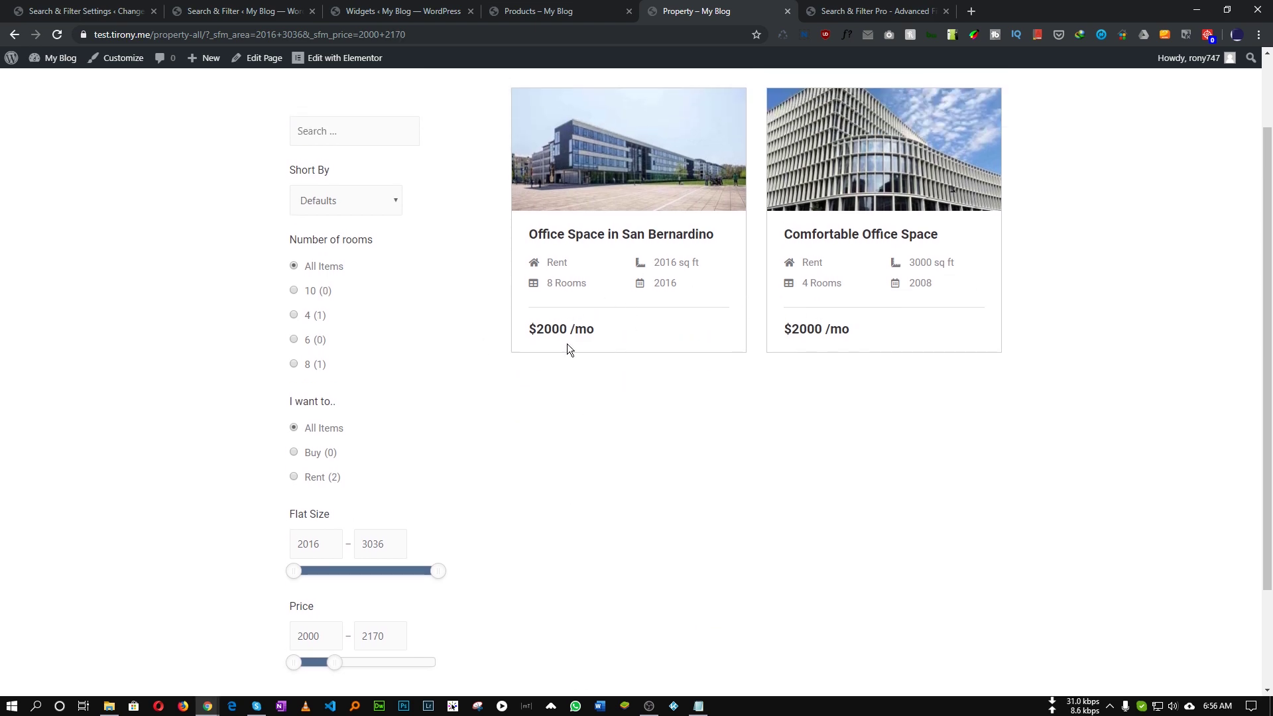
left_click_drag(335, 661, 483, 625)
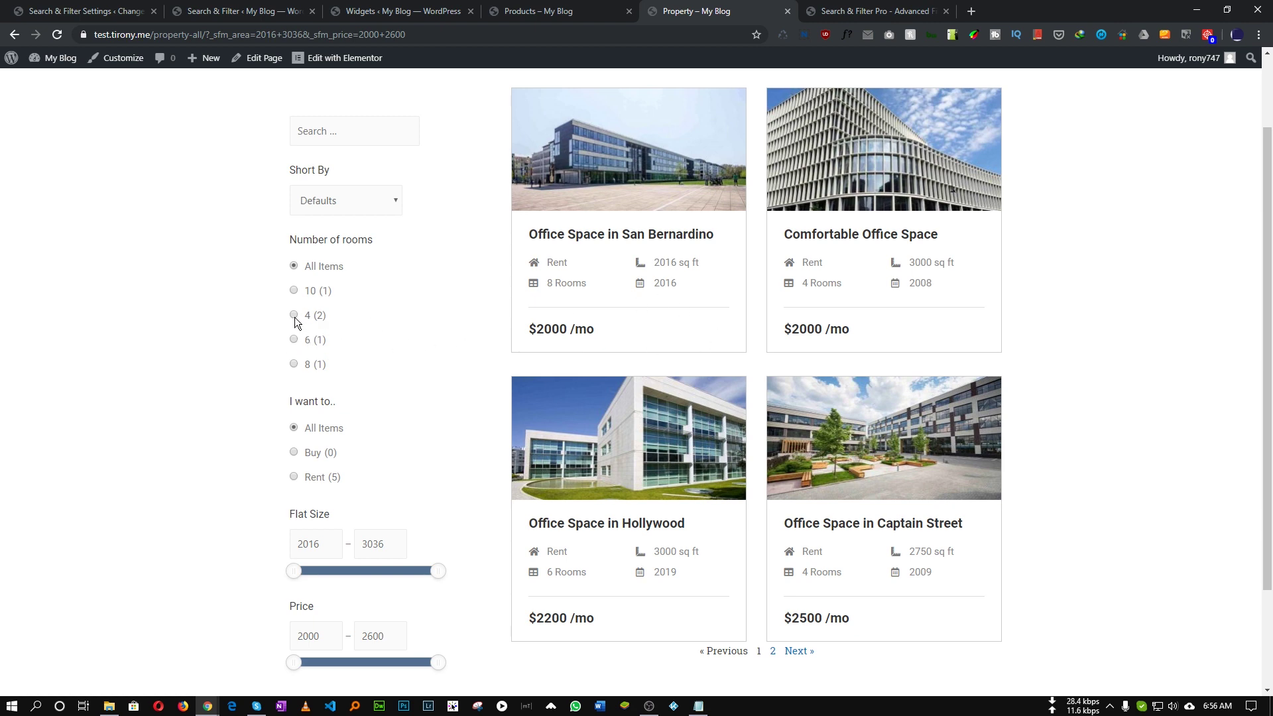
left_click(295, 317)
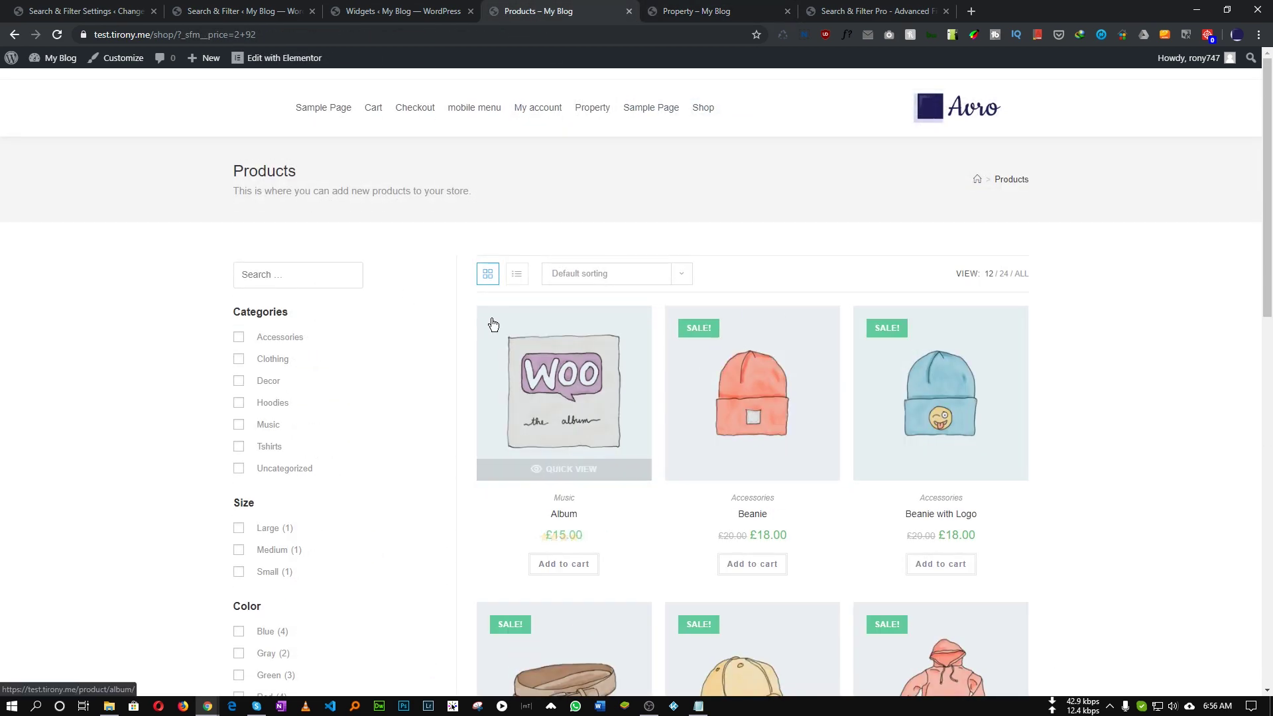
Look through the shop page's product list and its category, size, color and brand filters.
scroll(525, 316, "down", 10)
scroll(525, 316, "down", 4)
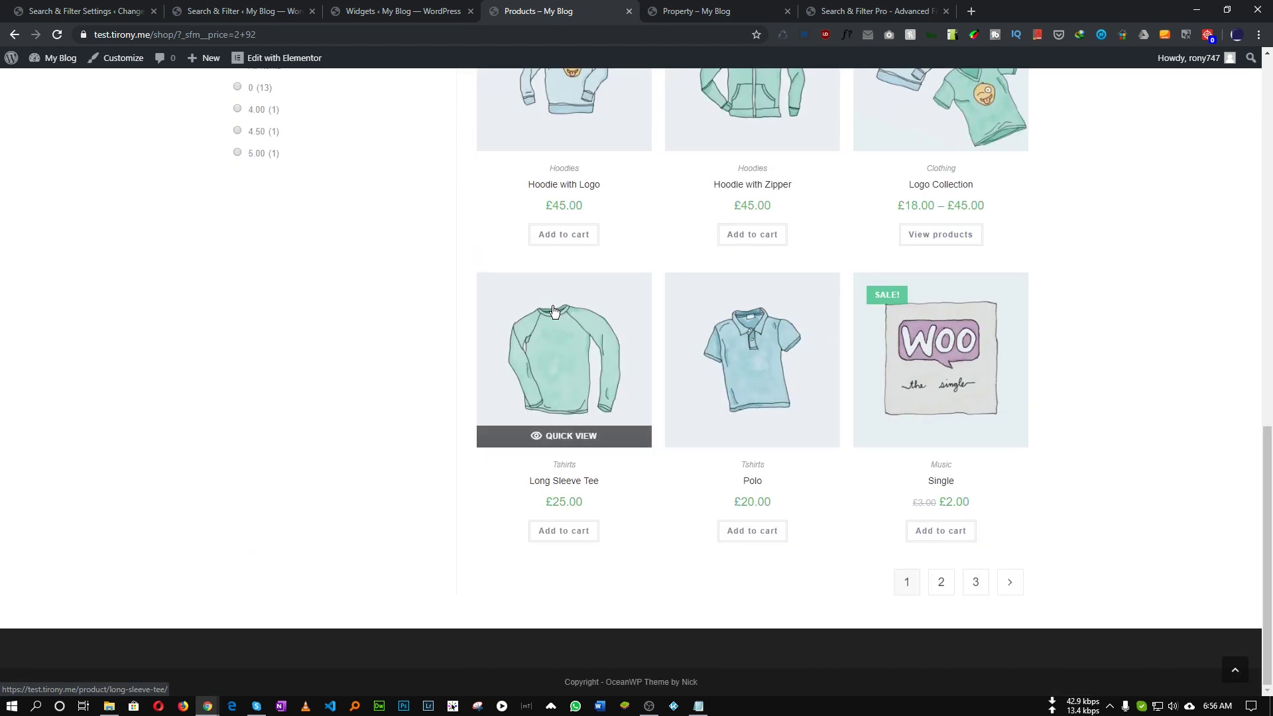
scroll(623, 382, "down", 7)
scroll(623, 387, "down", 3)
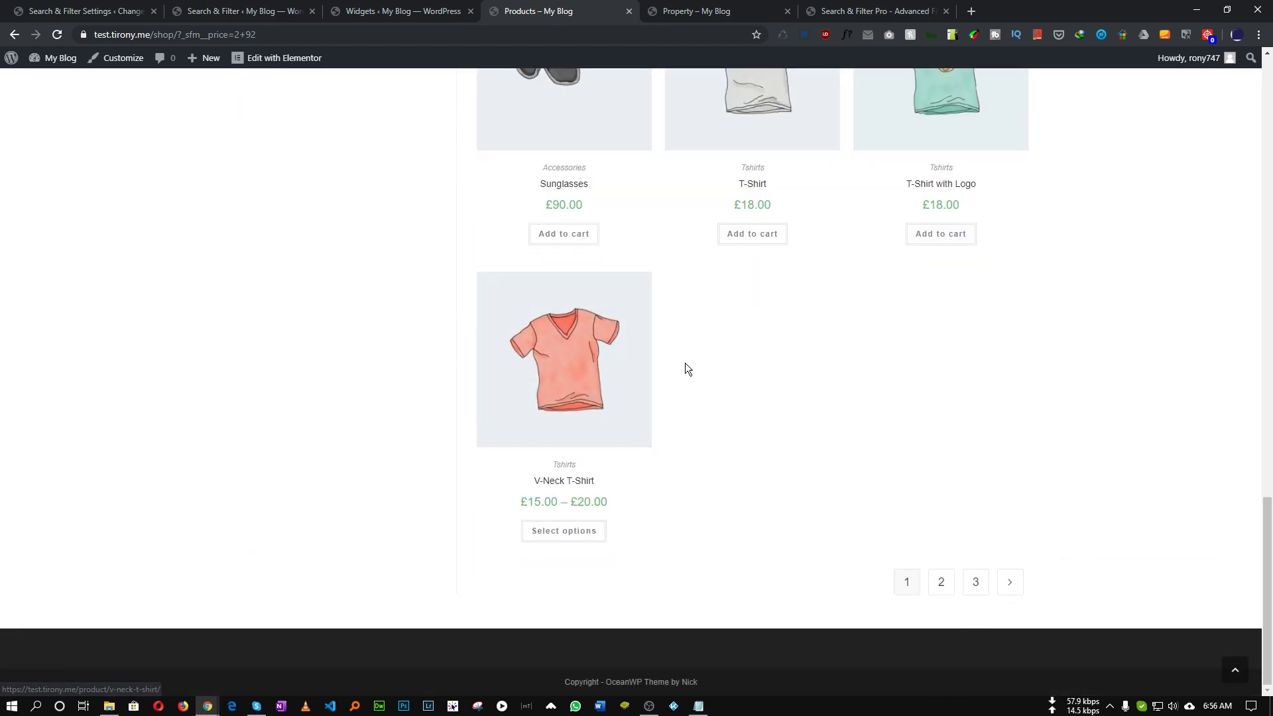
scroll(792, 365, "up", 20)
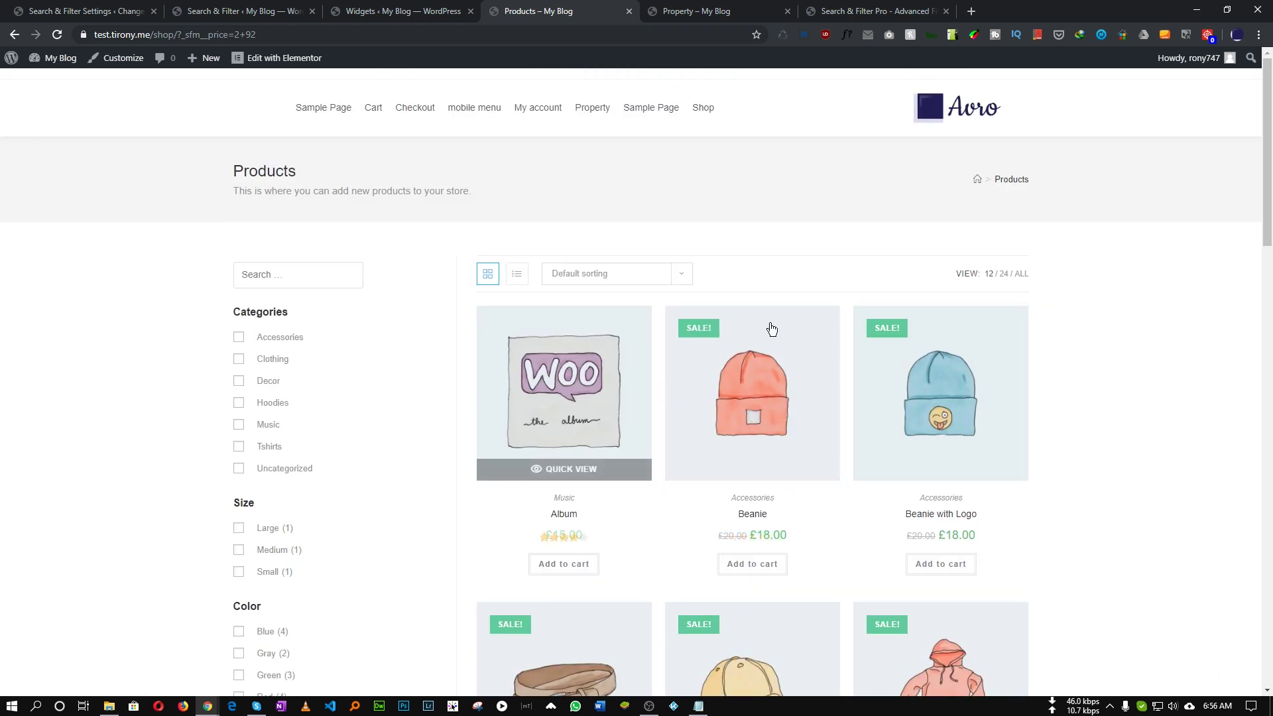
scroll(649, 393, "down", 2)
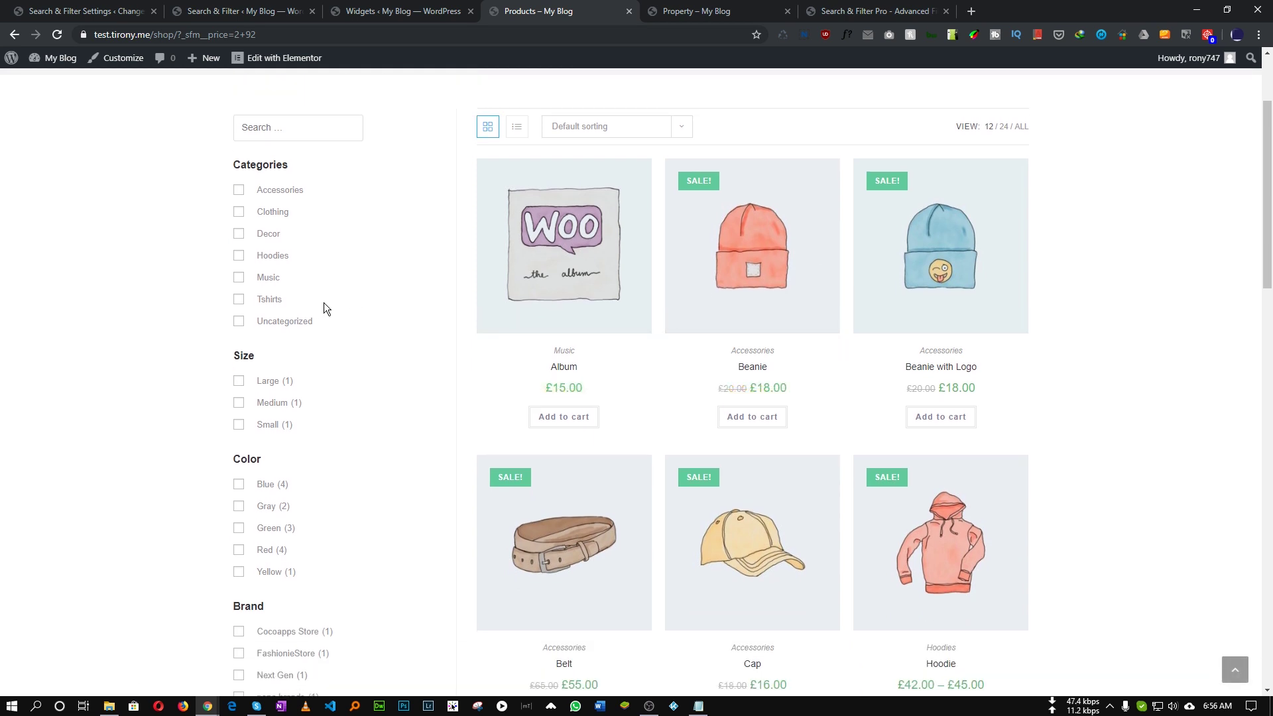
scroll(646, 424, "down", 3)
scroll(640, 422, "up", 5)
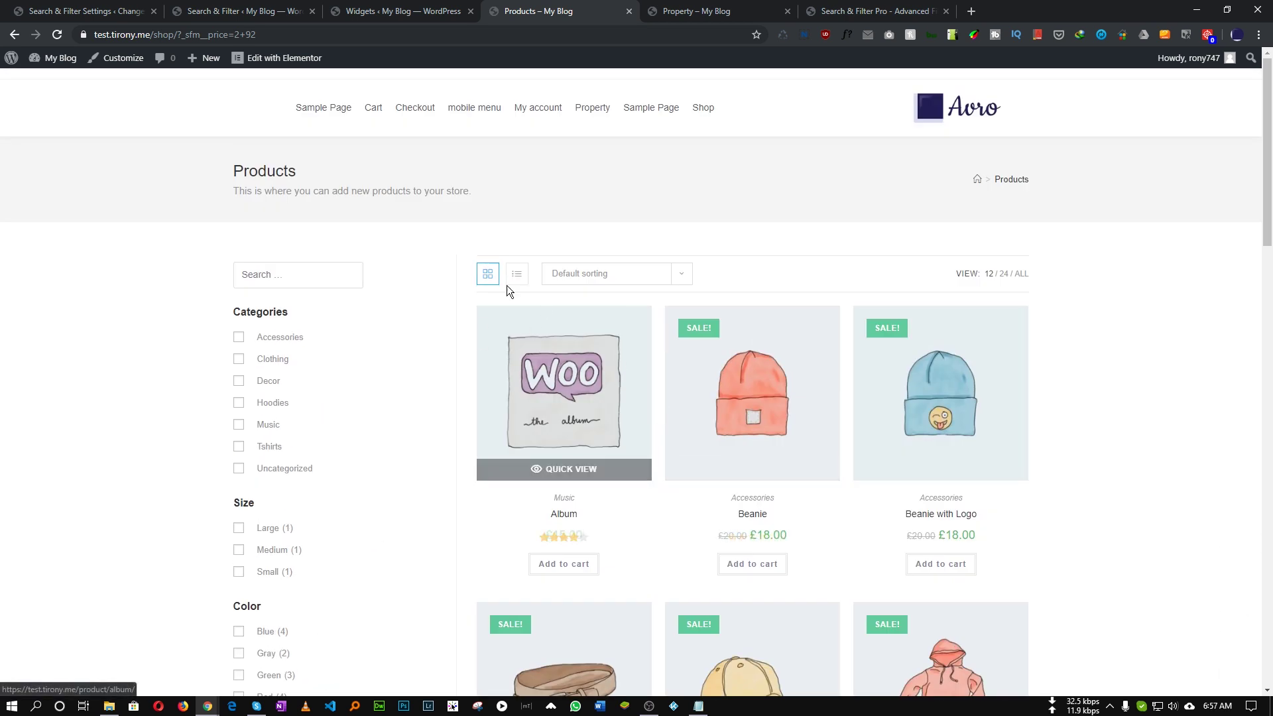
Delete the Search & Filter Form widget from the WooCommerce Sidebar and check the sidebar on the reloaded shop page.
left_click(400, 9)
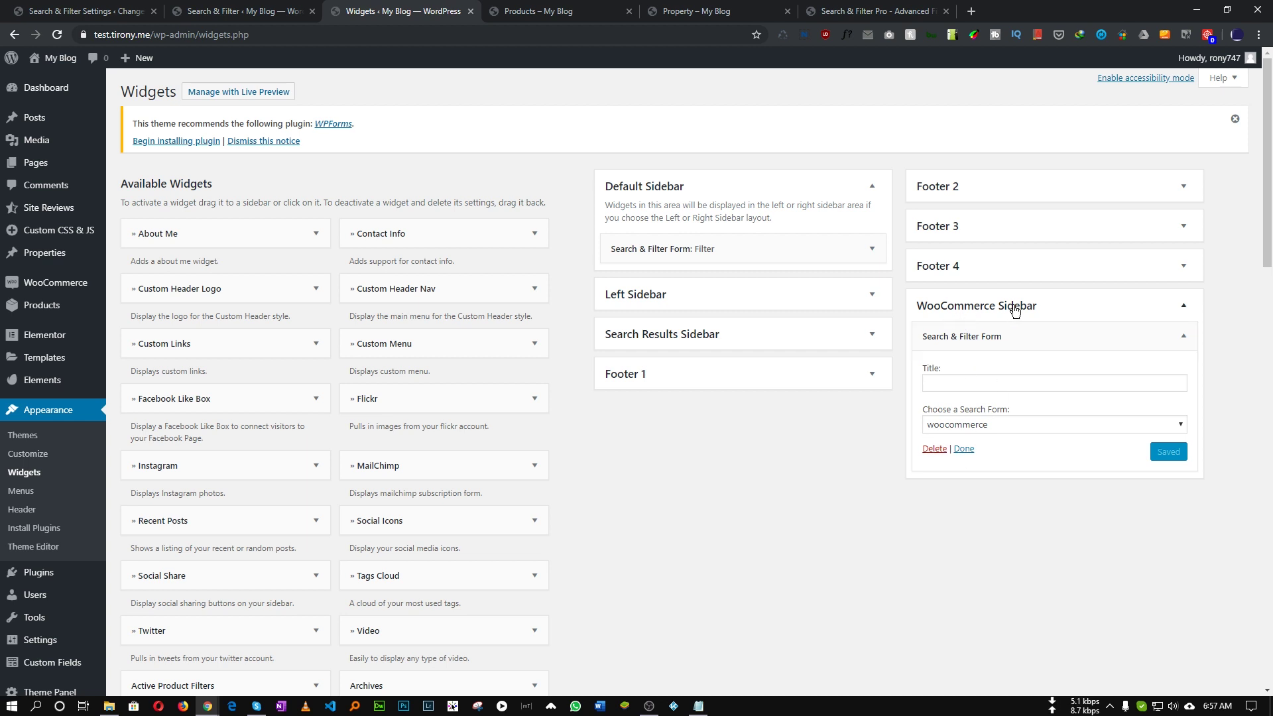
left_click(935, 450)
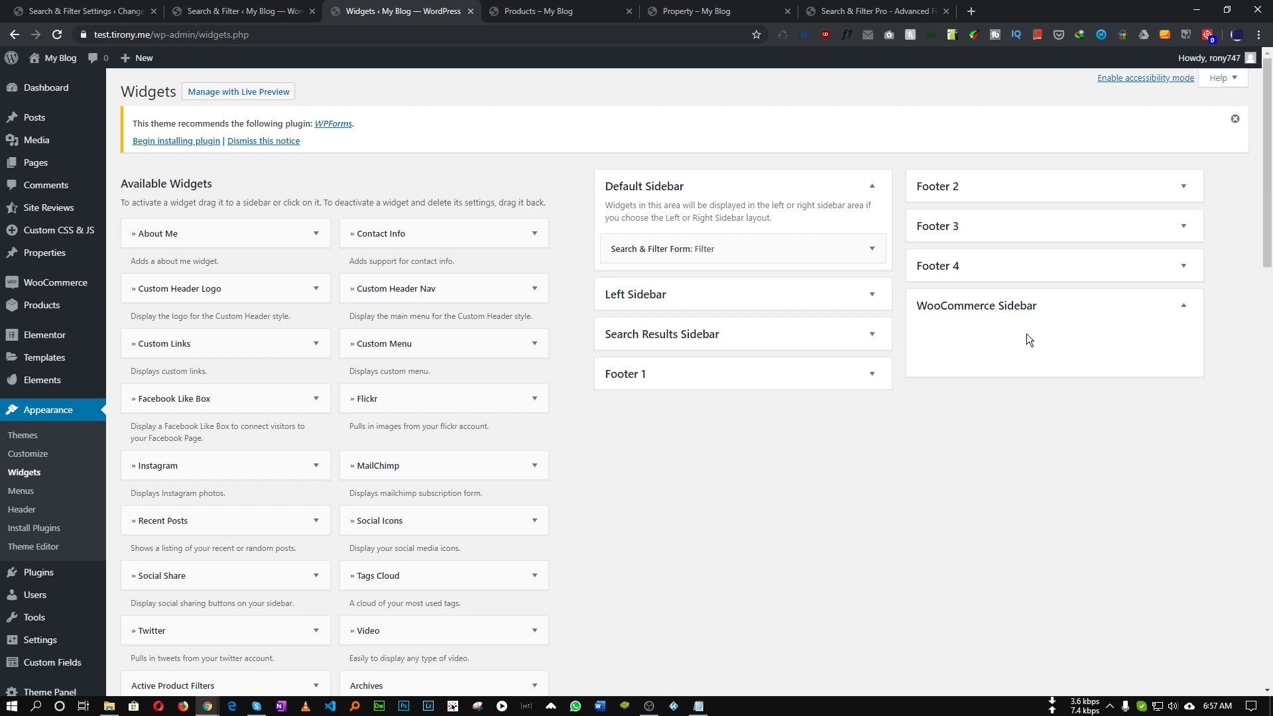
left_click(539, 10)
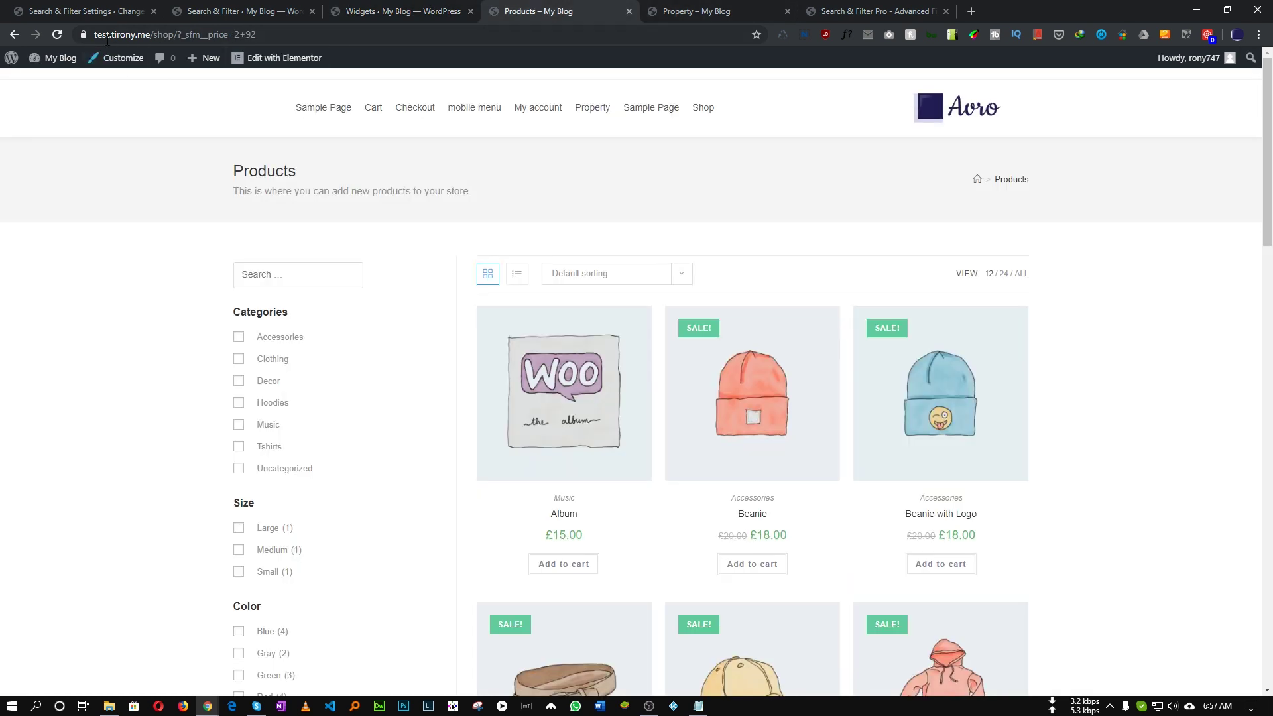
left_click(58, 41)
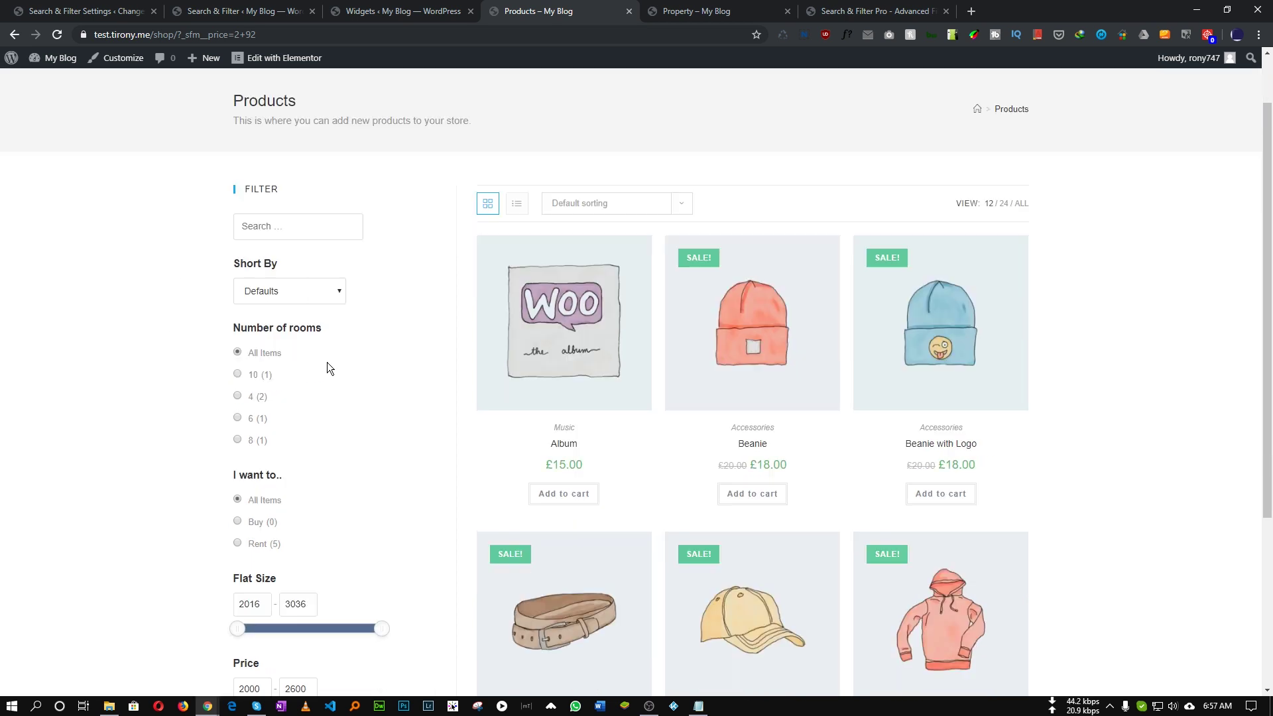
scroll(340, 420, "down", 5)
scroll(340, 420, "up", 5)
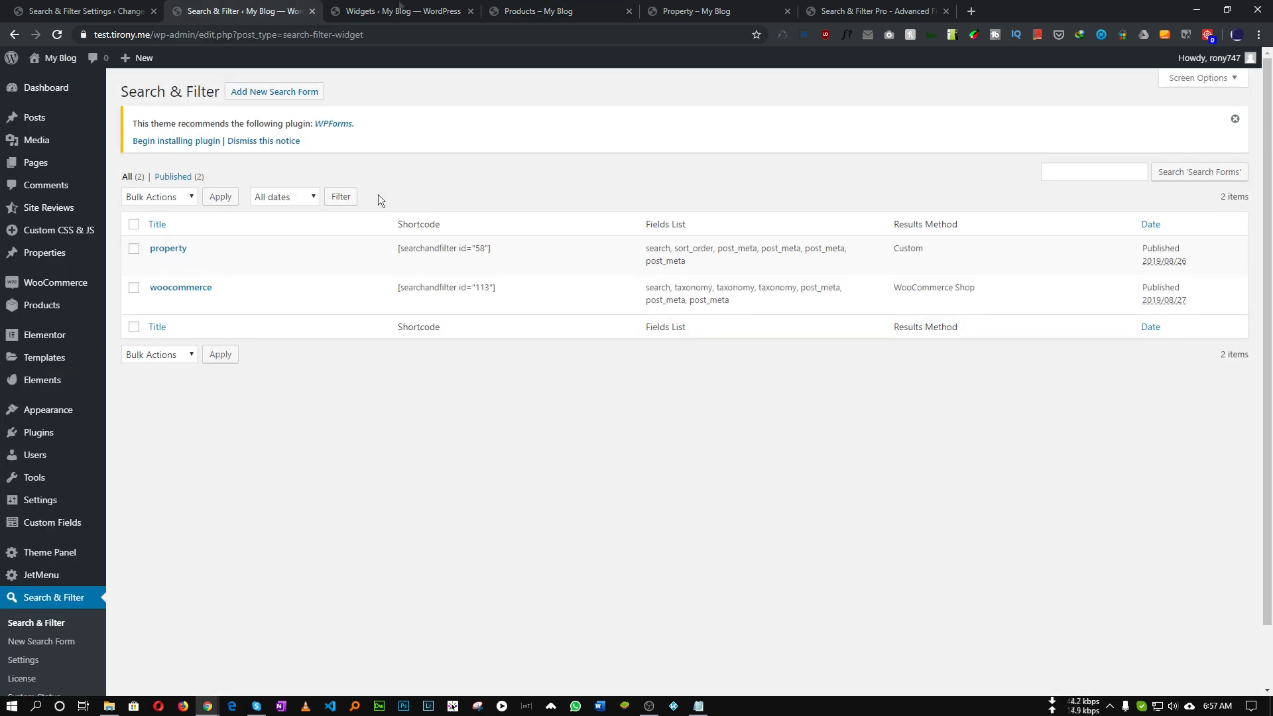
Create a new search form titled "woocommerce 2" that searches only the Products post type, clearing Posts and Pages.
left_click(285, 98)
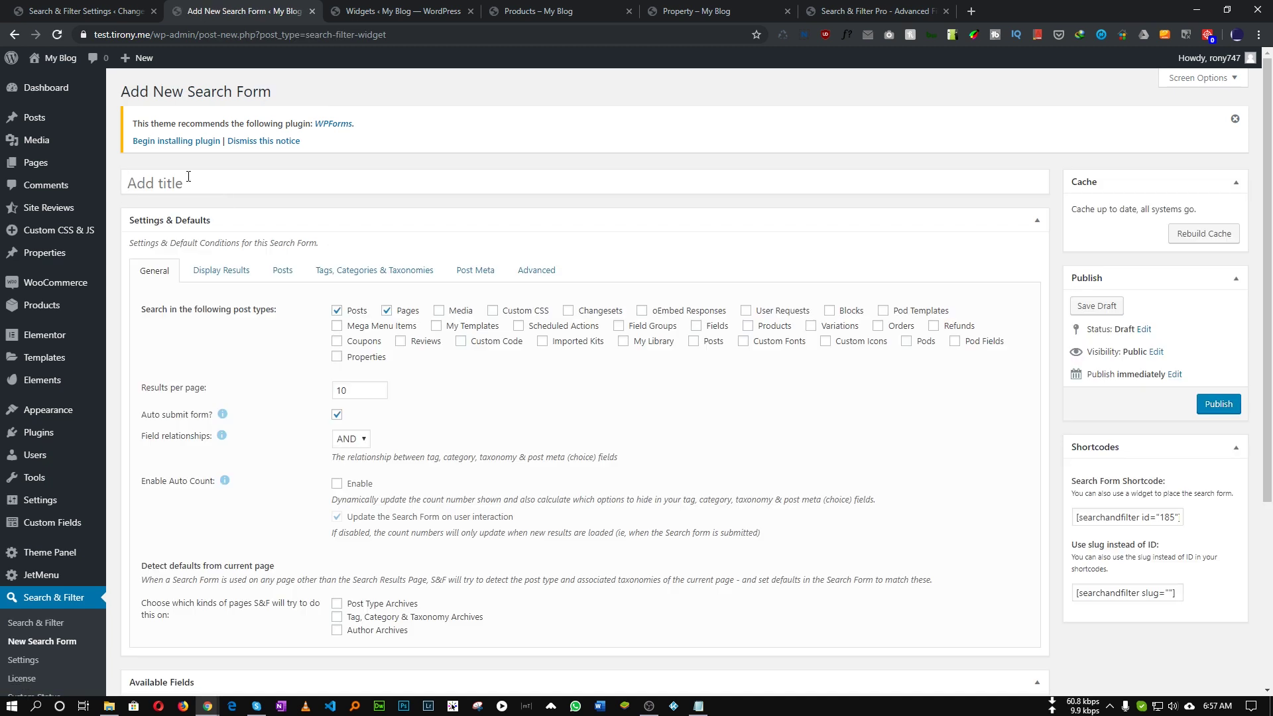
type("woocommerce 2")
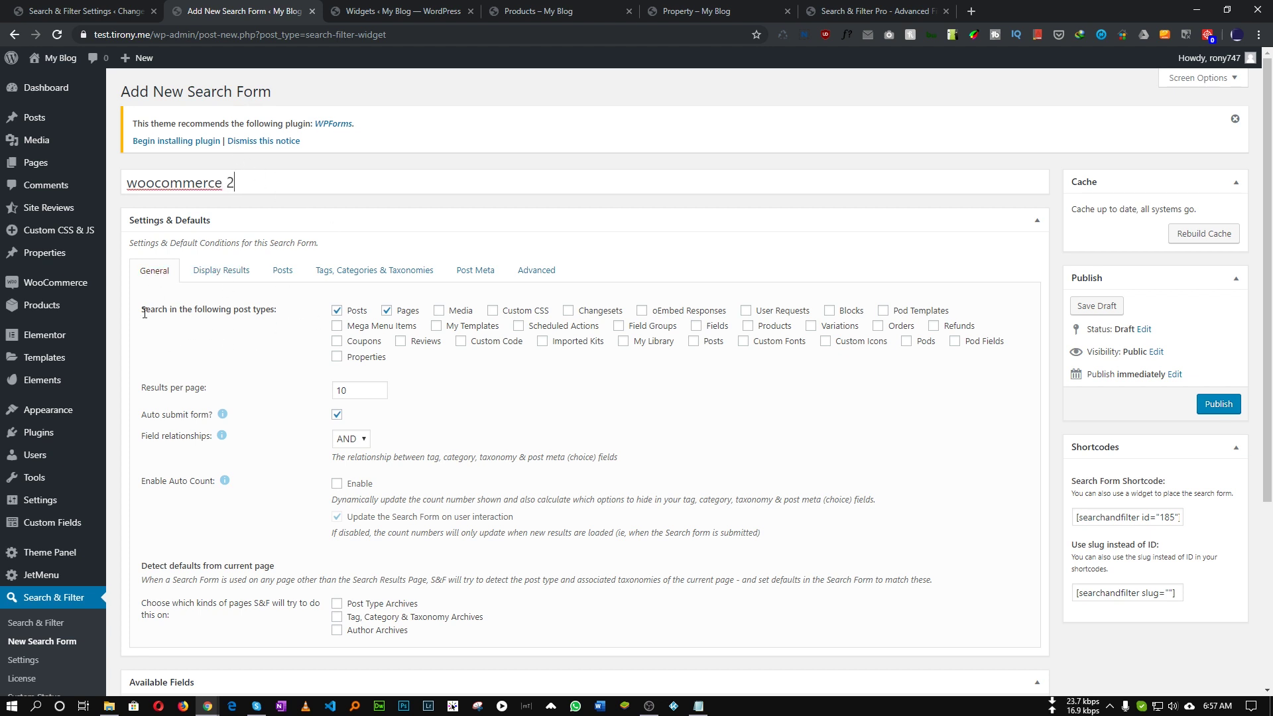
left_click_drag(277, 310, 166, 312)
double_click(264, 309)
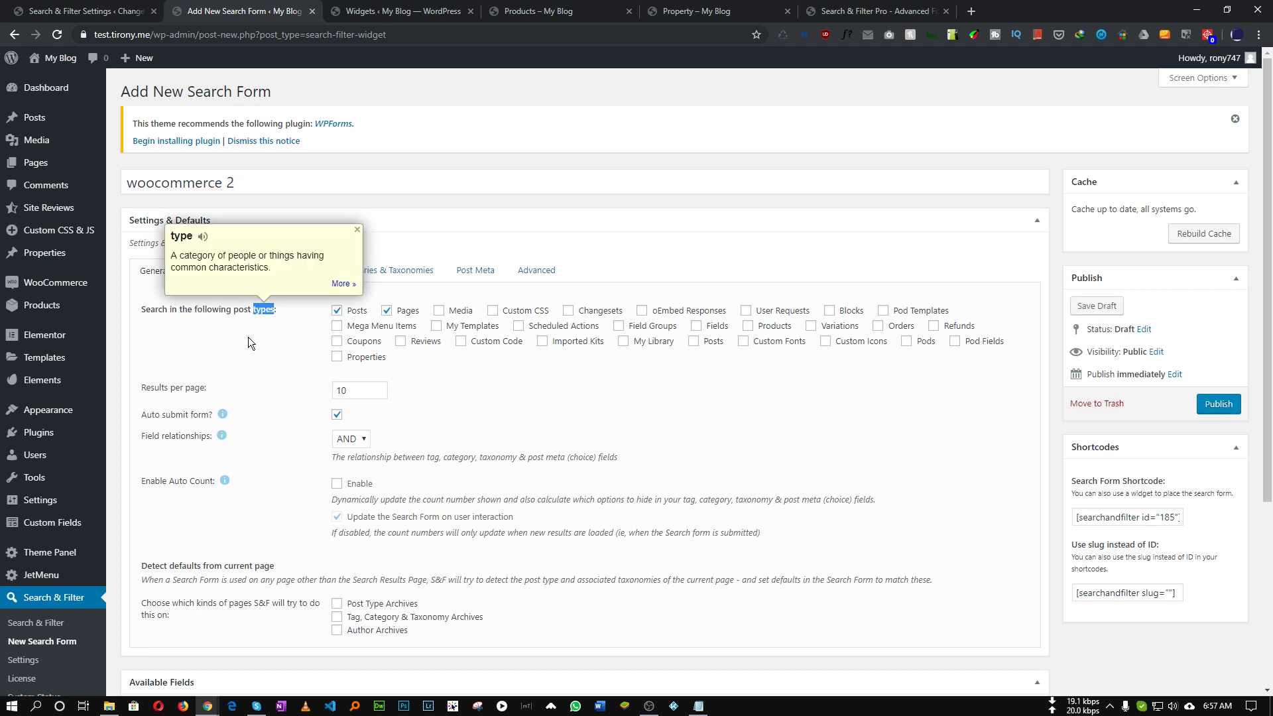
left_click(336, 323)
left_click(337, 310)
left_click(386, 311)
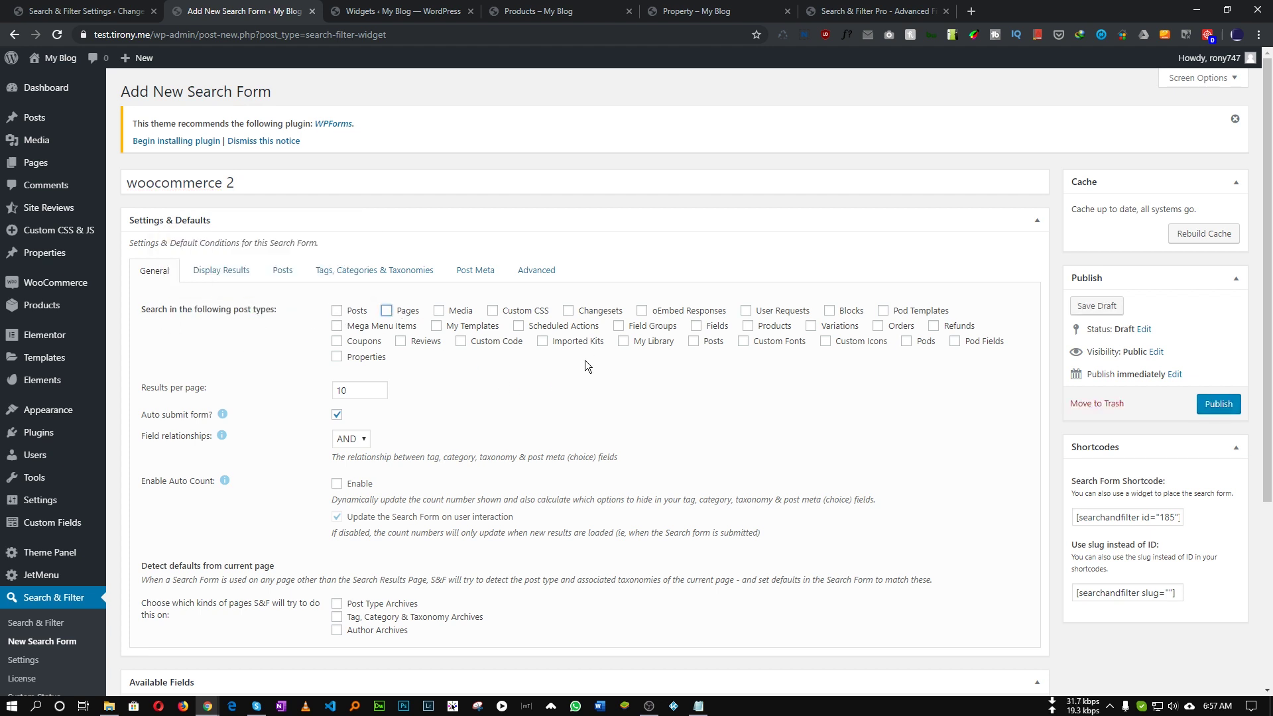
left_click(760, 330)
Examine the shop page's product grid to decide the new search form's results per page.
scroll(591, 420, "down", 2)
double_click(340, 258)
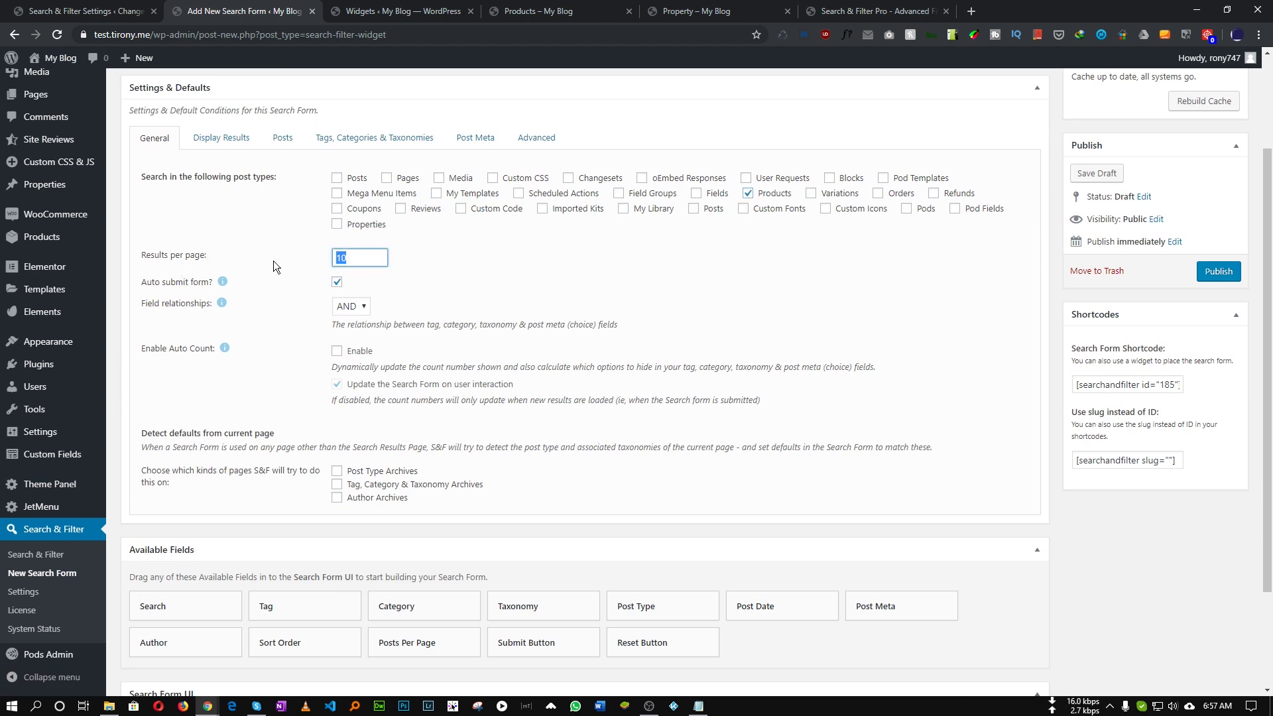
left_click(537, 12)
scroll(460, 213, "down", 2)
scroll(380, 168, "up", 1)
scroll(523, 239, "up", 1)
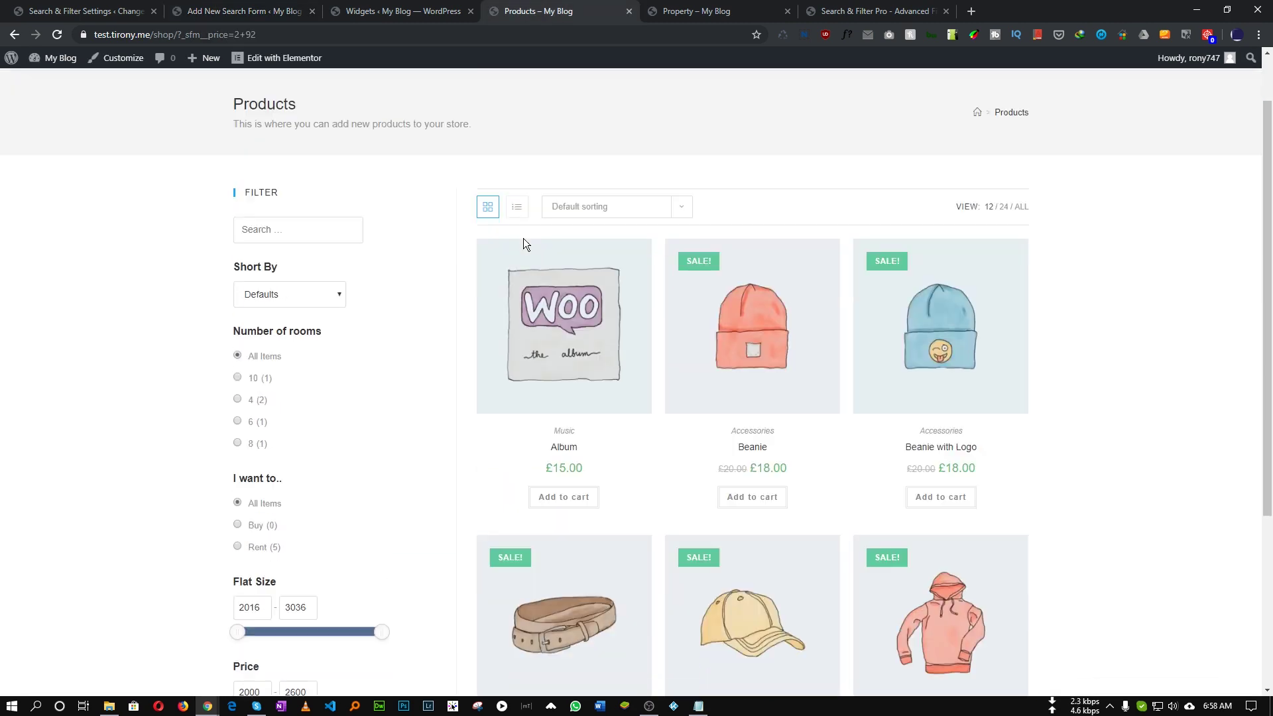
scroll(730, 268, "down", 4)
scroll(803, 278, "up", 2)
scroll(780, 468, "down", 1)
scroll(828, 332, "up", 2)
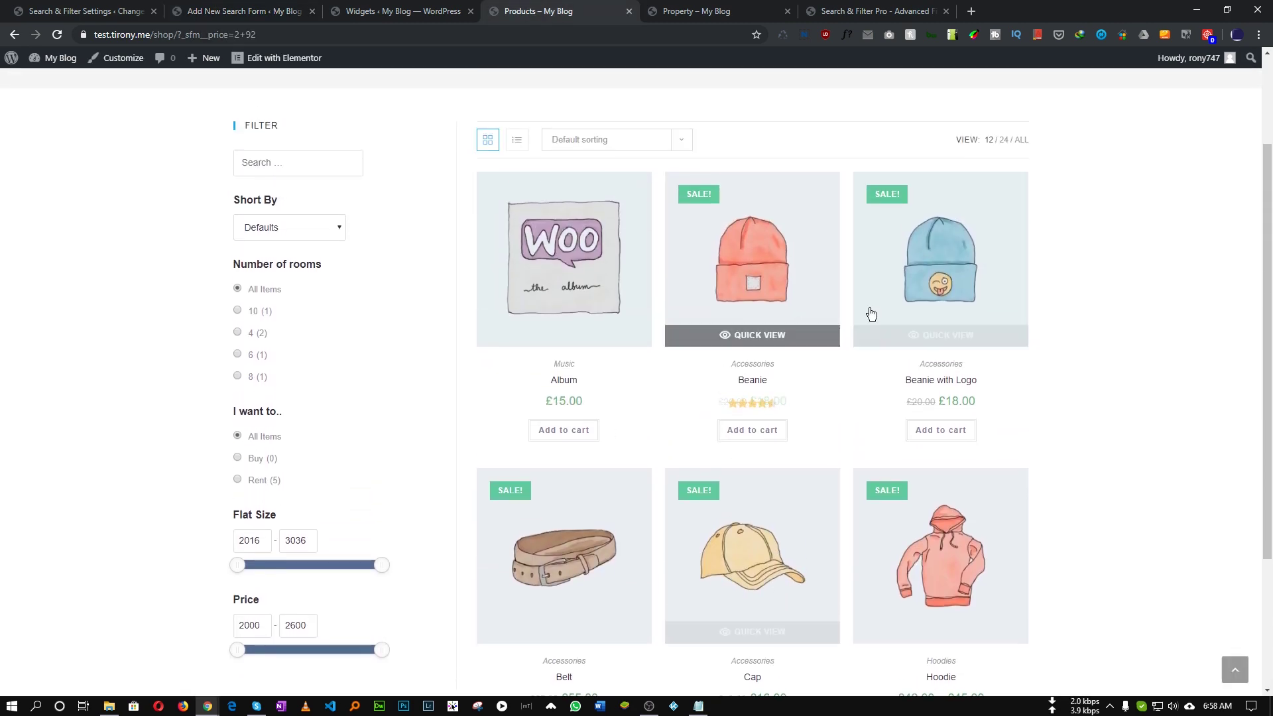
scroll(818, 350, "down", 3)
scroll(795, 396, "up", 5)
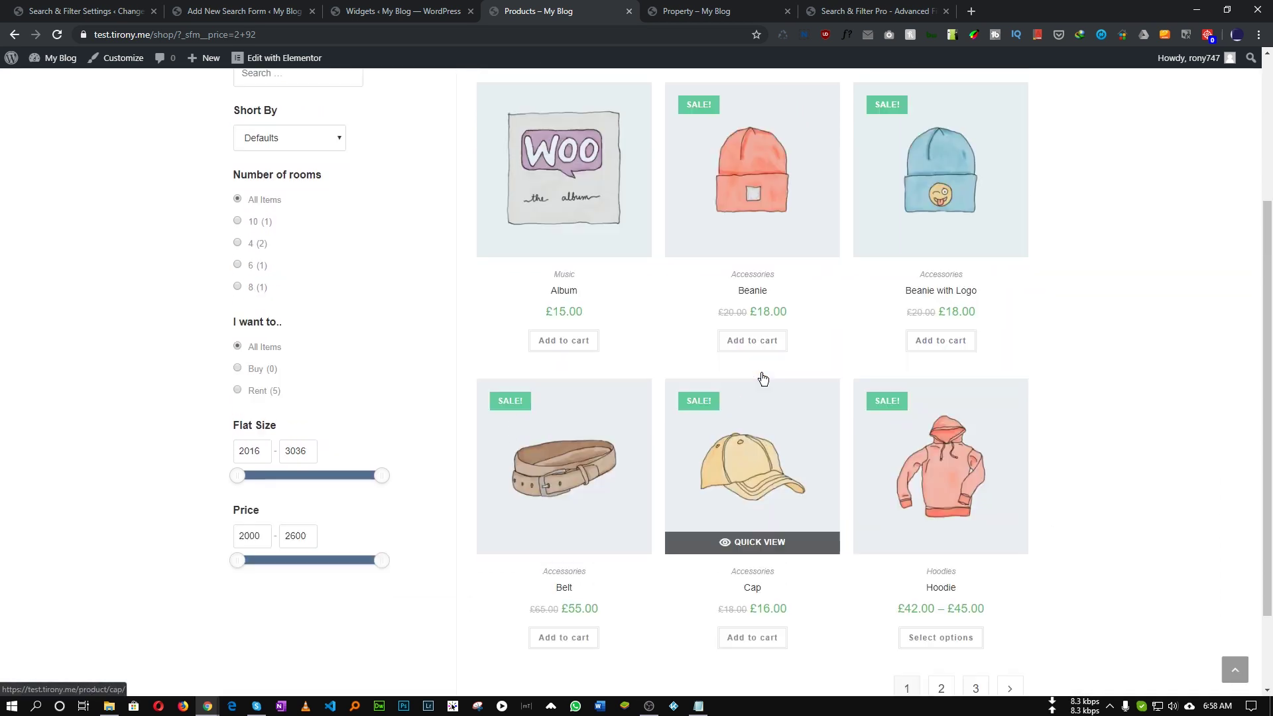
Set the new search form's results per page to 9.
left_click(245, 11)
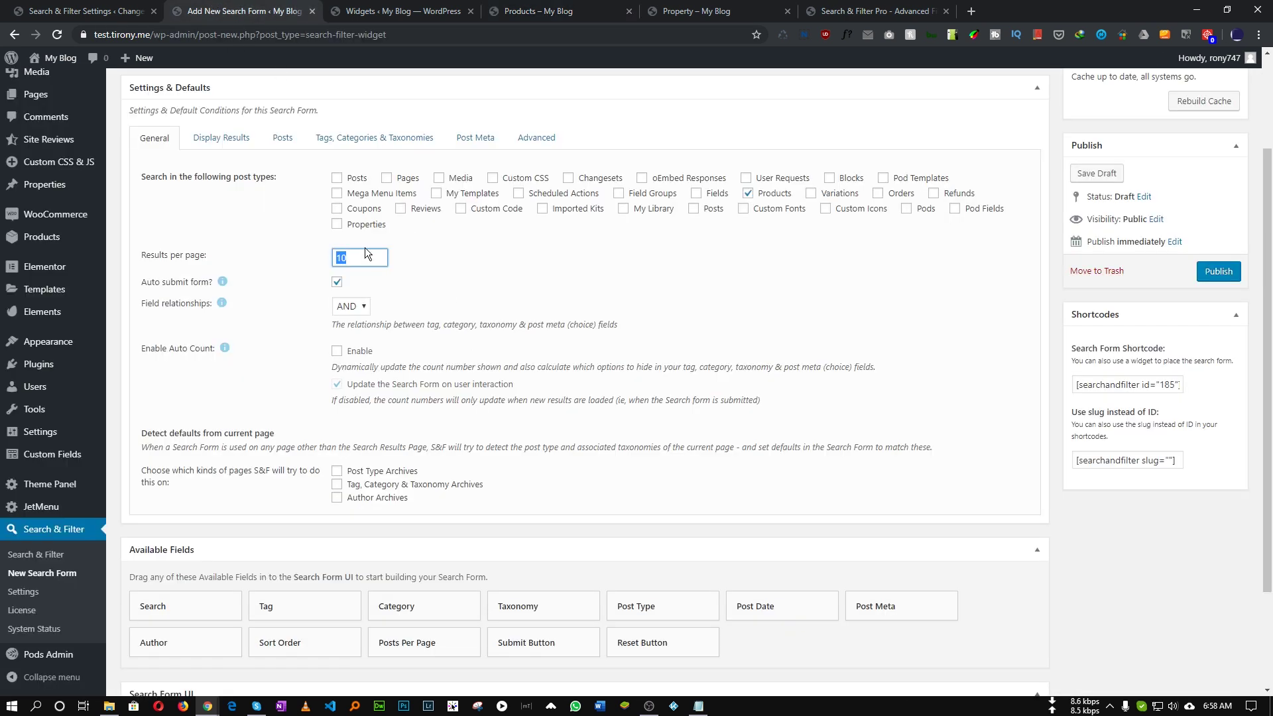
left_click_drag(364, 264, 305, 258)
type("9")
Check the search box in the shop page's filter sidebar and return to the new form's general settings.
left_click(528, 8)
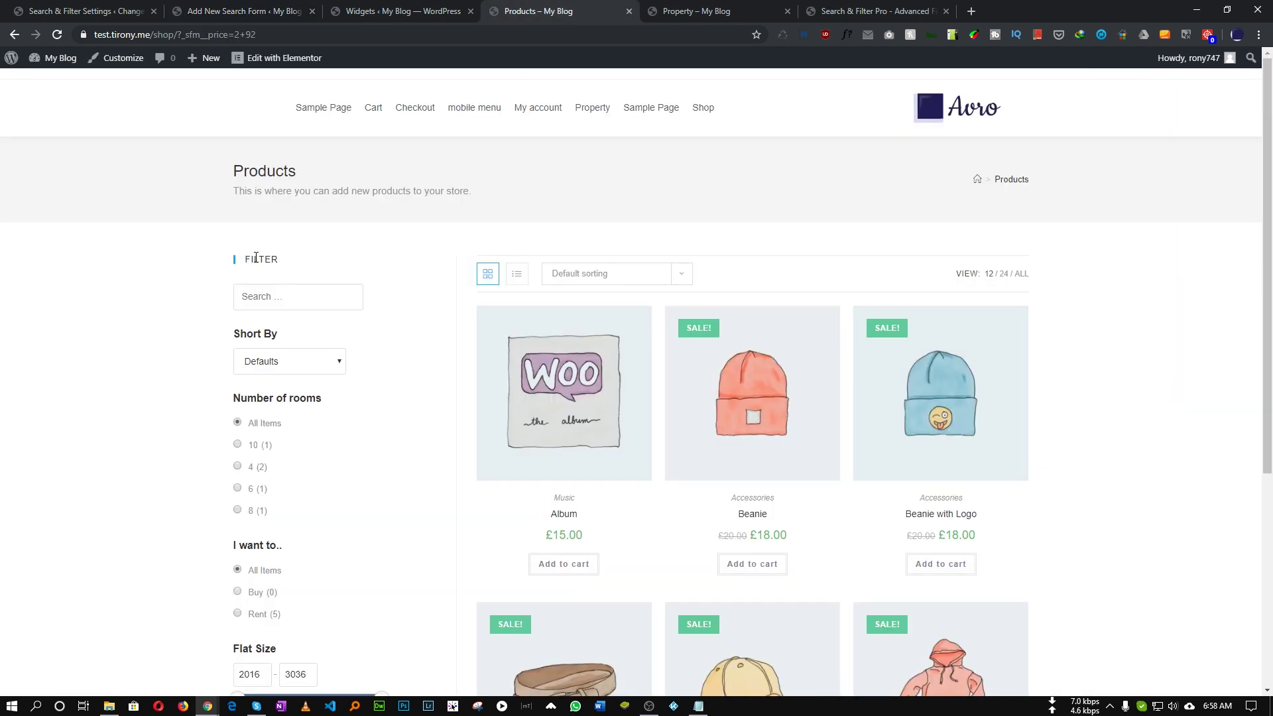
left_click(277, 294)
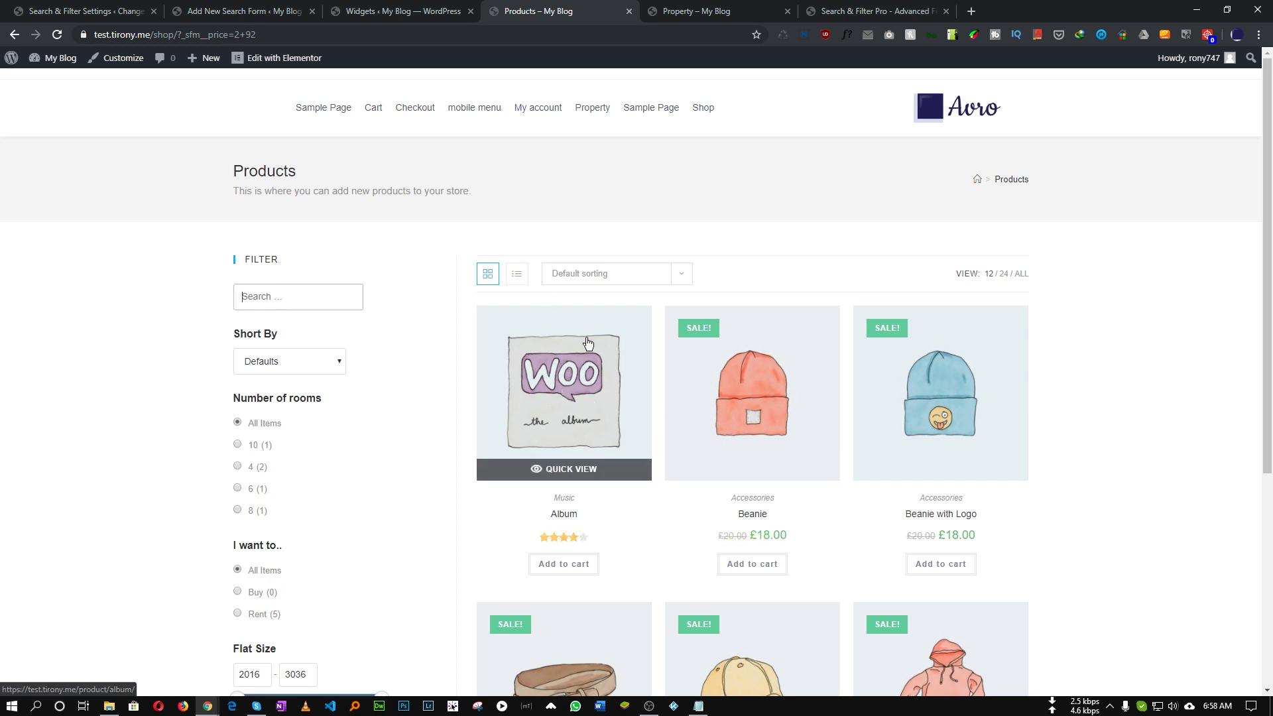
left_click(259, 8)
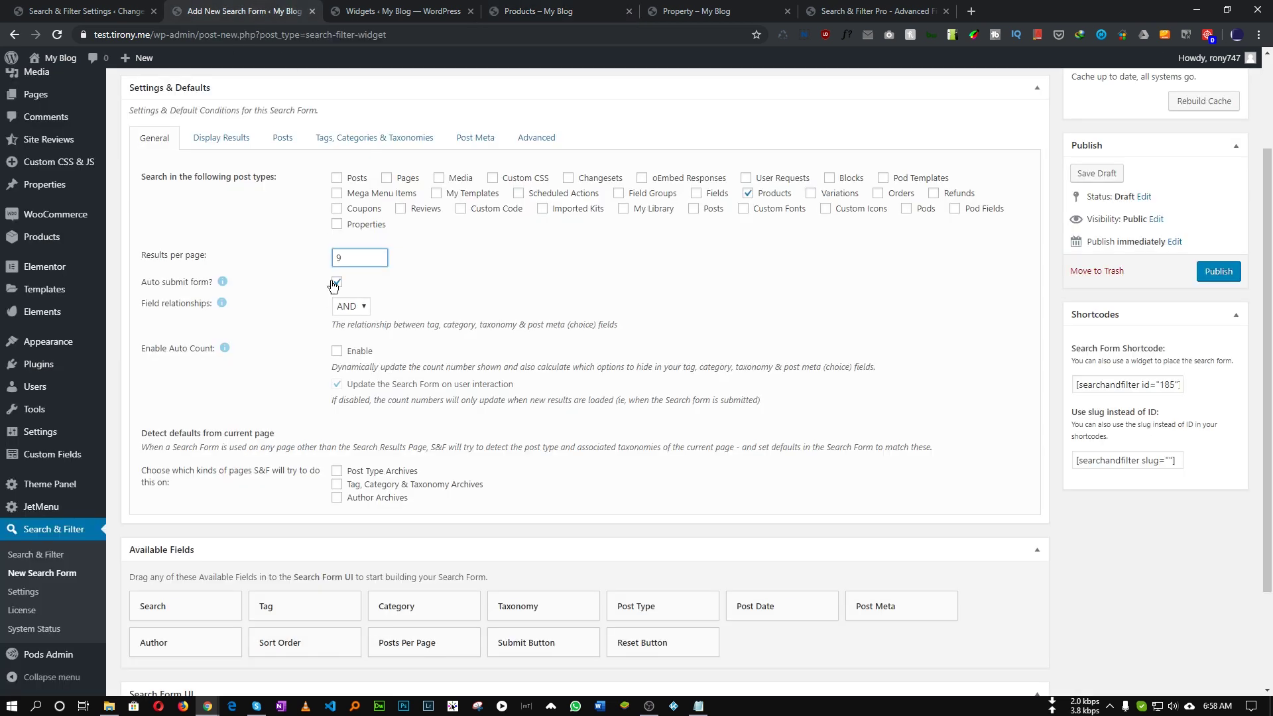
scroll(289, 293, "up", 3)
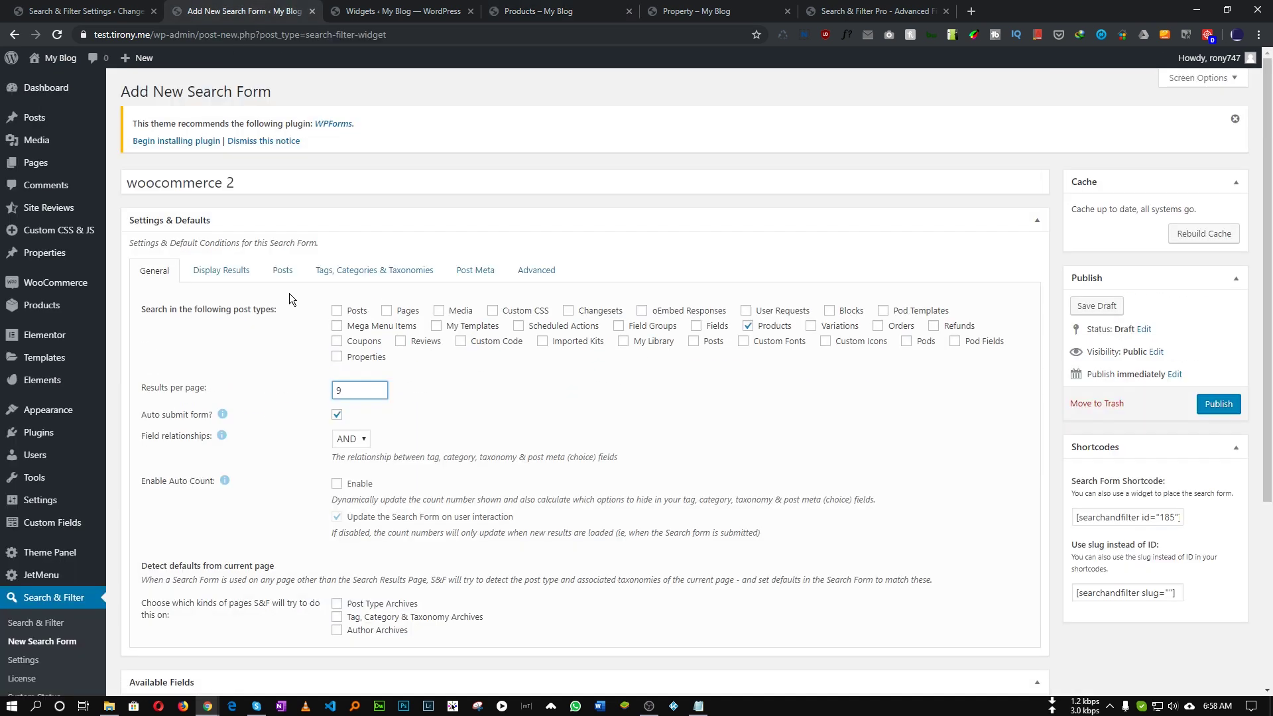
Set the form's display results method to WooCommerce Shop and review its template, Ajax and pagination options.
left_click(215, 278)
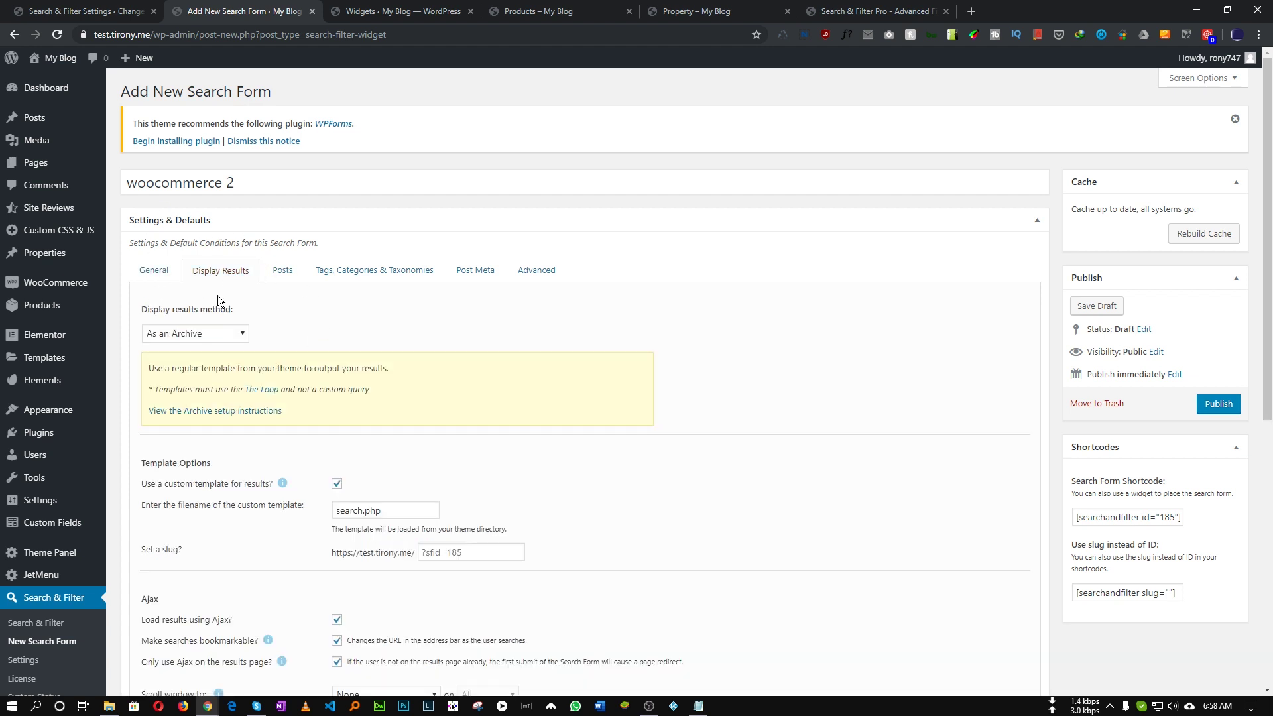
scroll(217, 295, "down", 2)
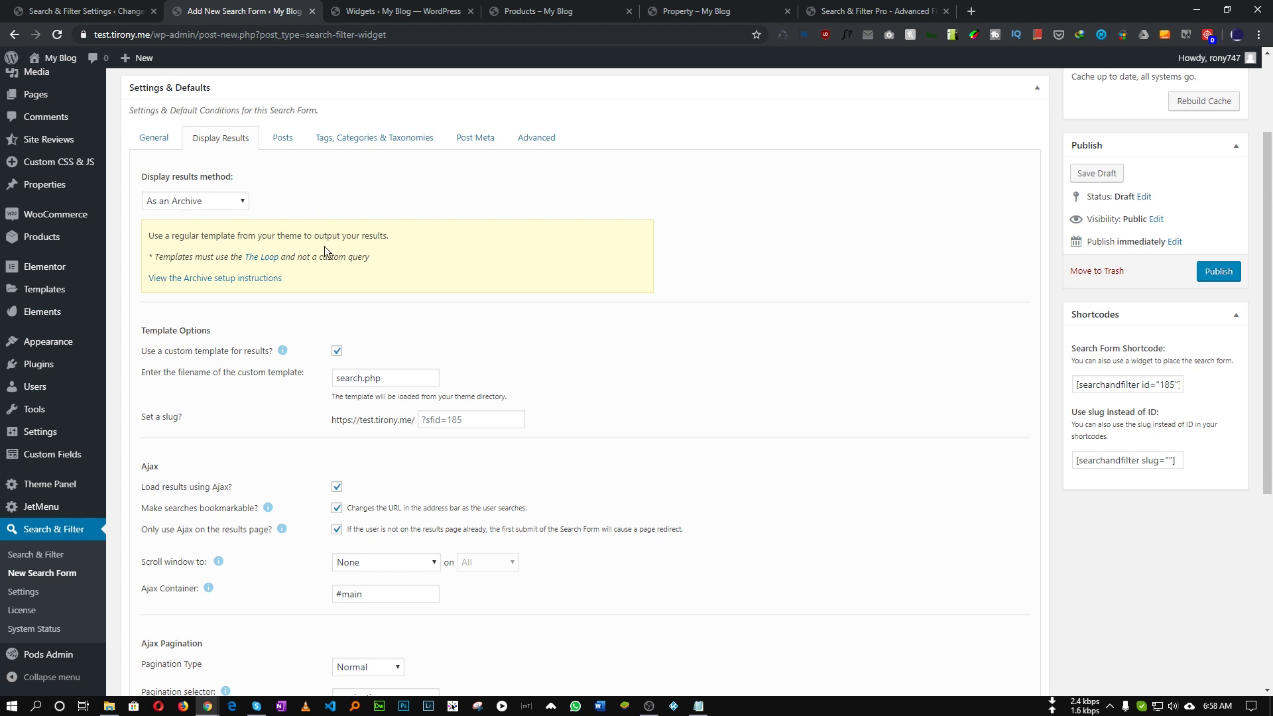
left_click(194, 202)
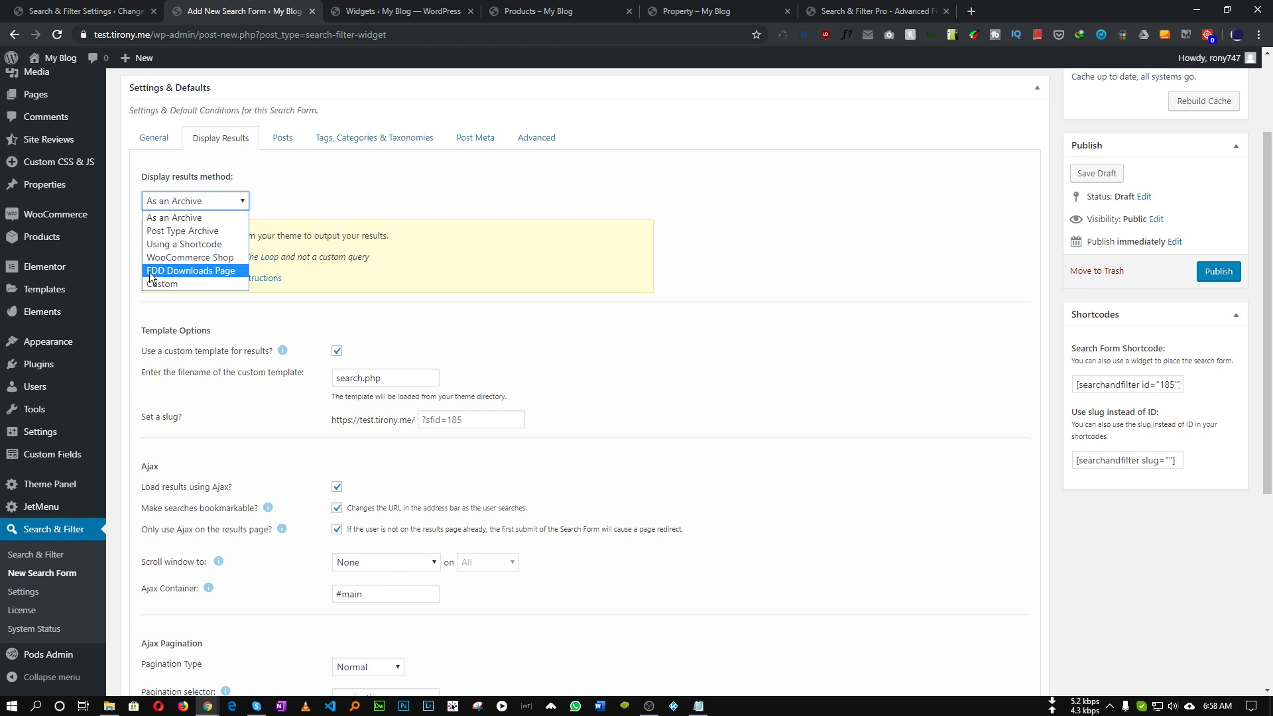
left_click(208, 264)
scroll(170, 243, "down", 1)
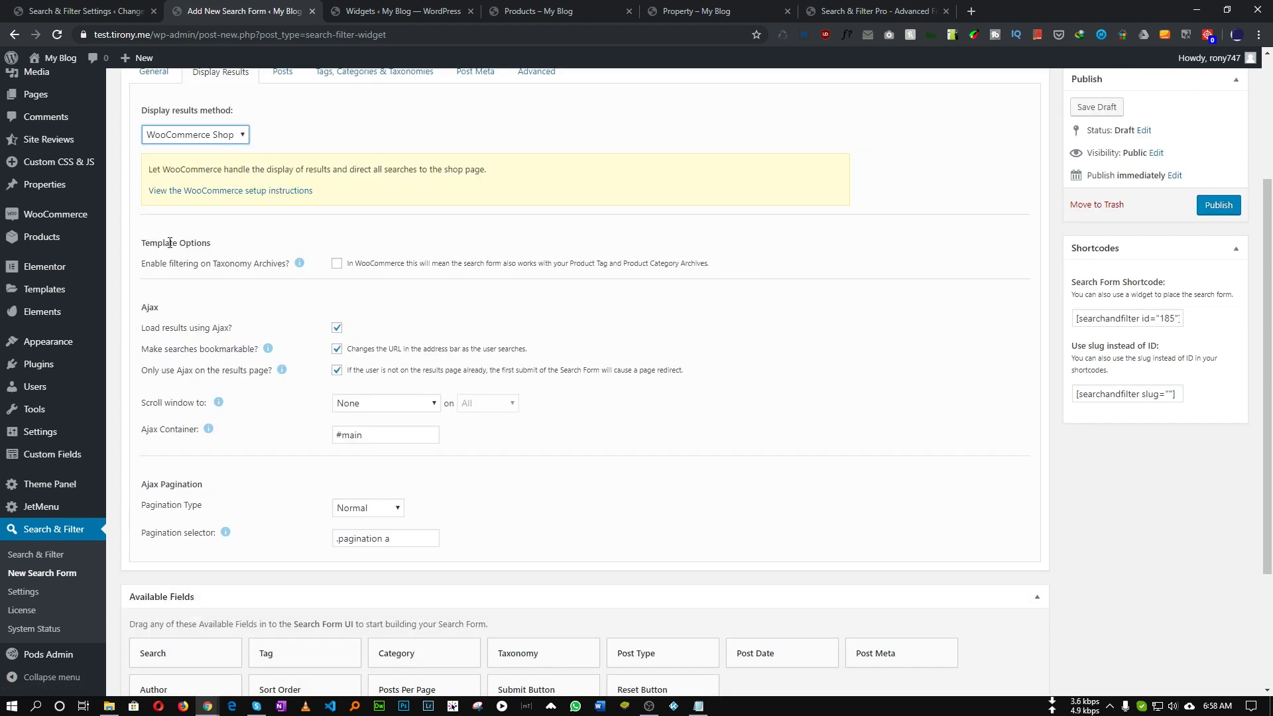
scroll(172, 319, "down", 2)
scroll(192, 320, "up", 1)
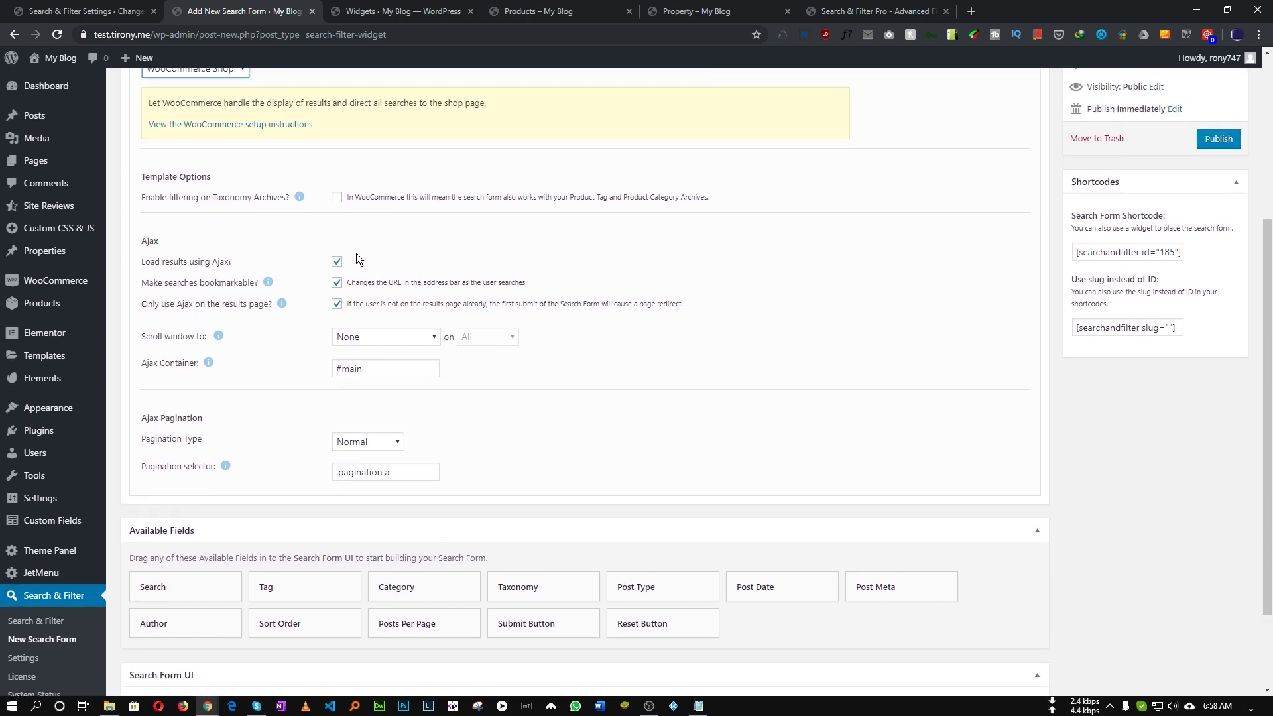
Inspect the shop page's product list markup to find the class name for the form's Ajax container.
left_click(361, 369)
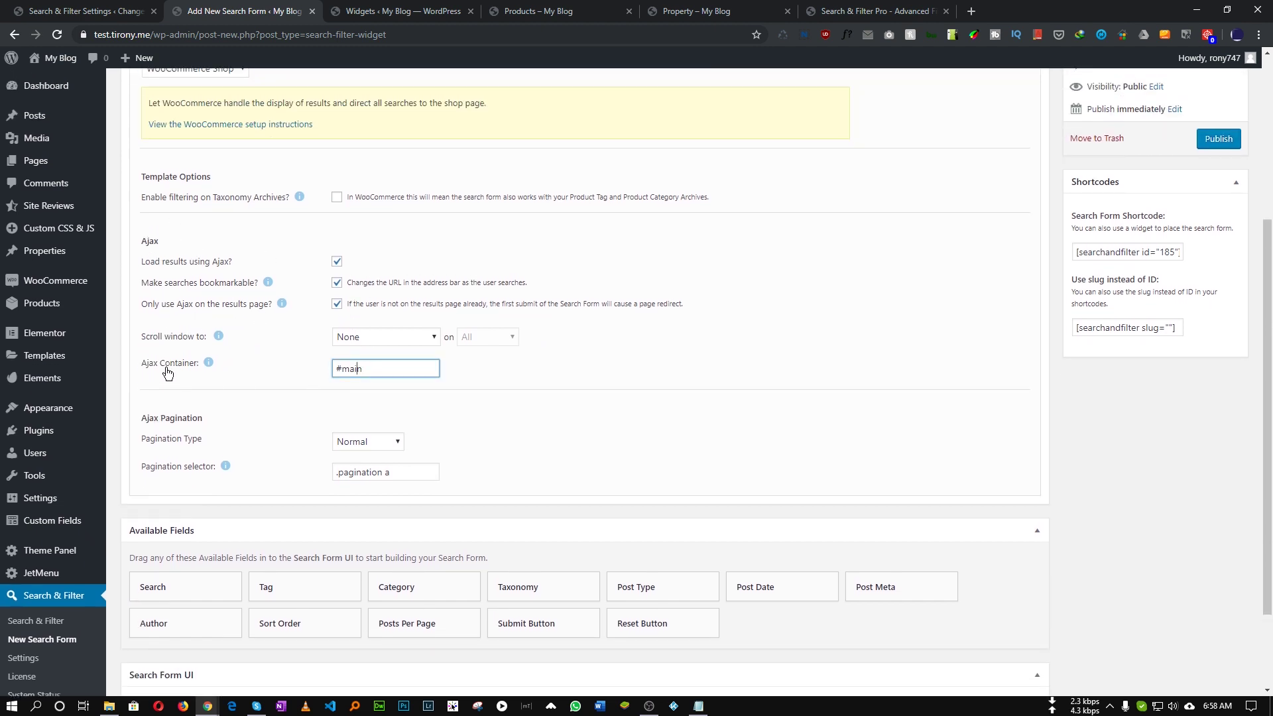
mouse_move(187, 374)
left_click(539, 11)
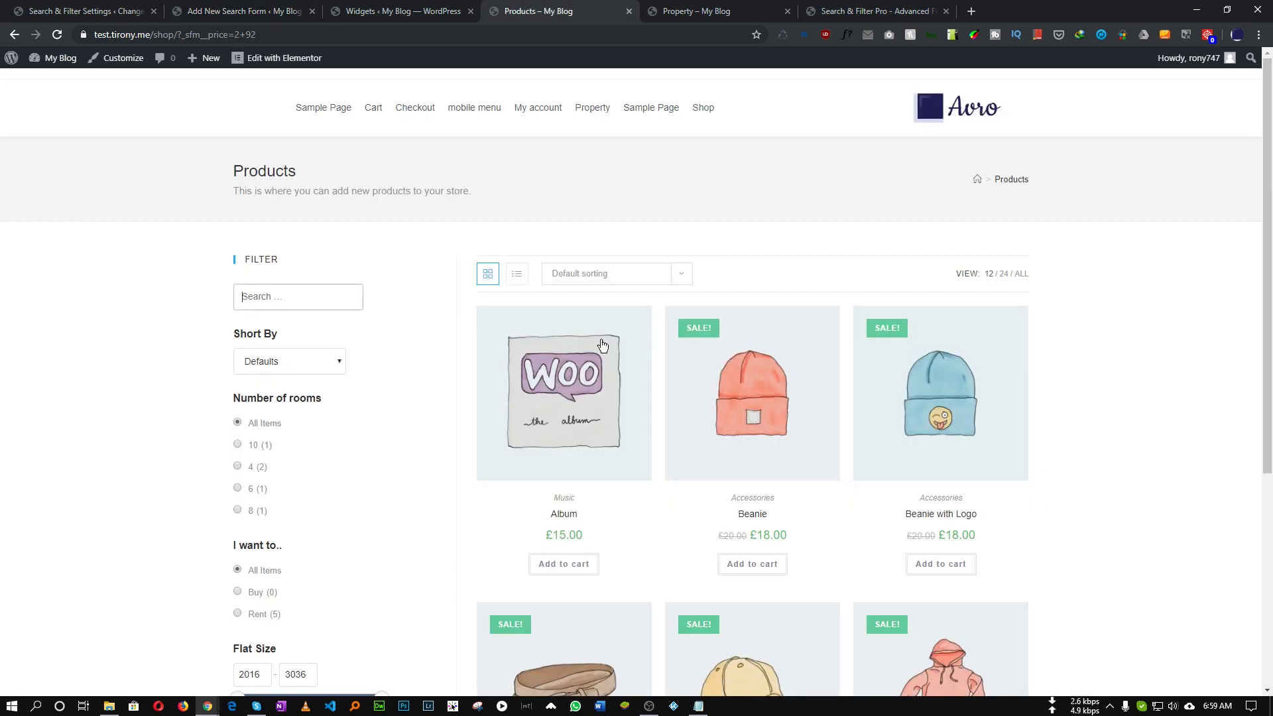
right_click(658, 313)
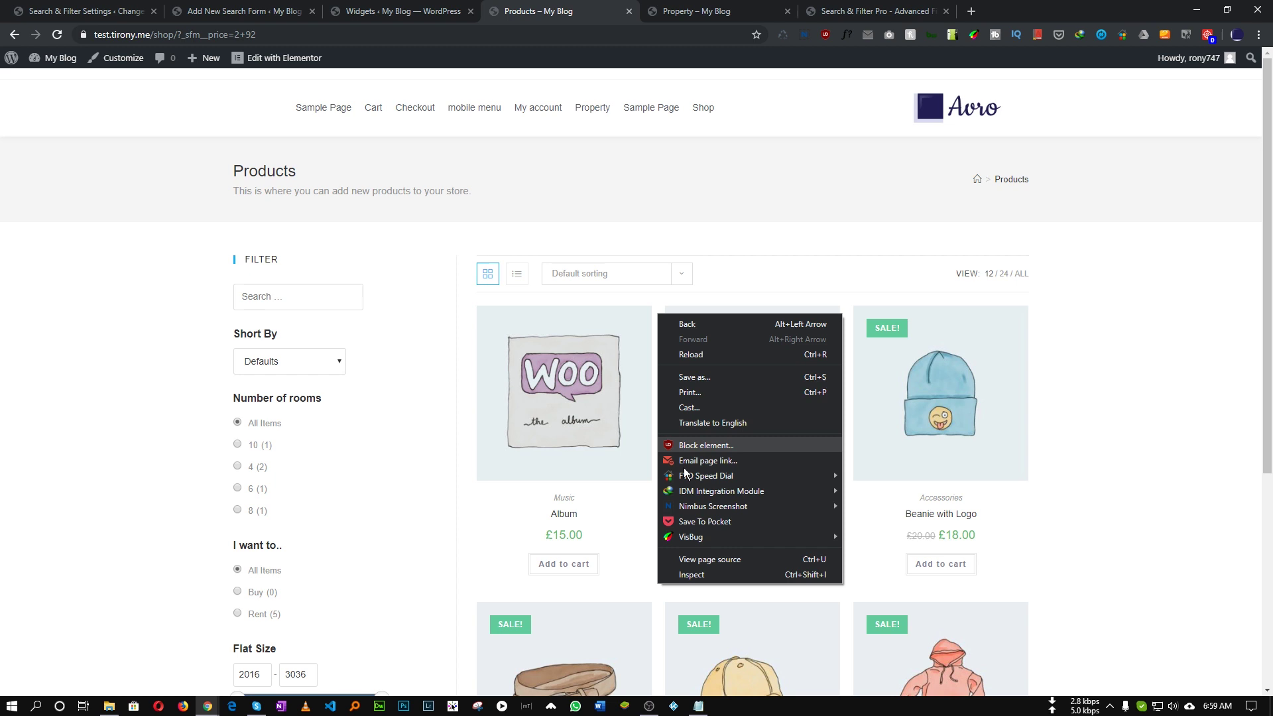
left_click(702, 574)
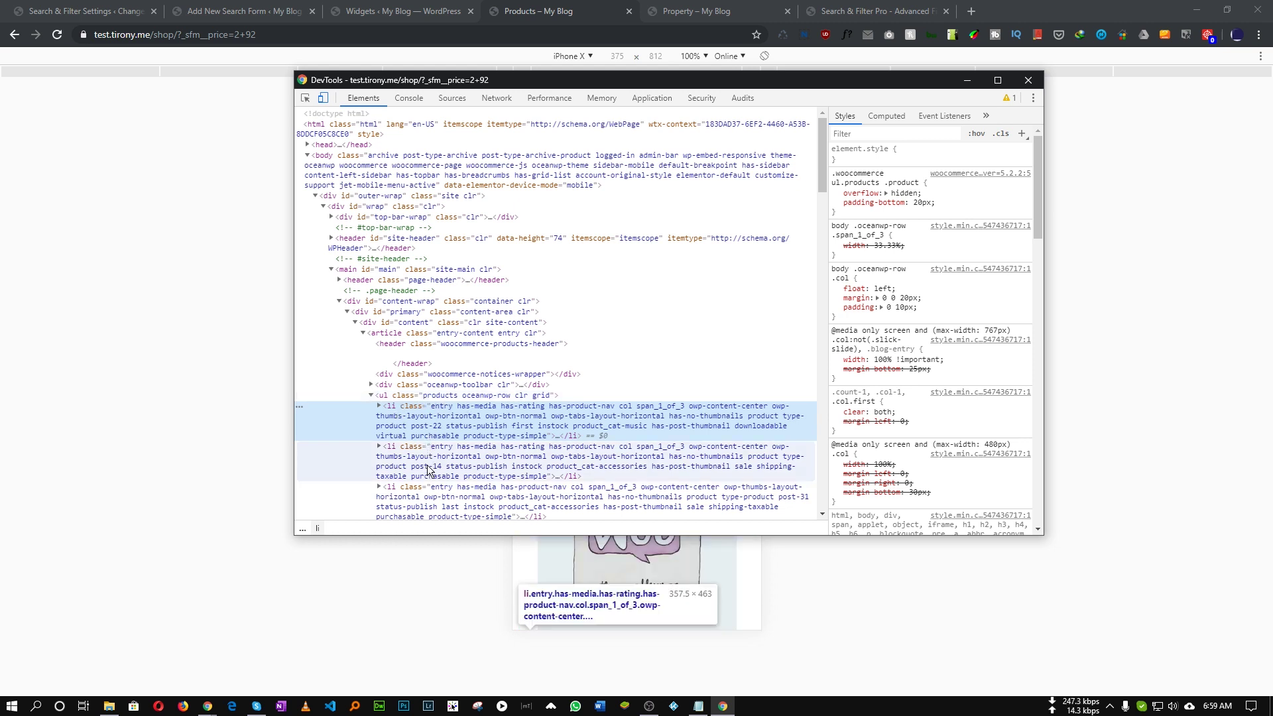
left_click(425, 396)
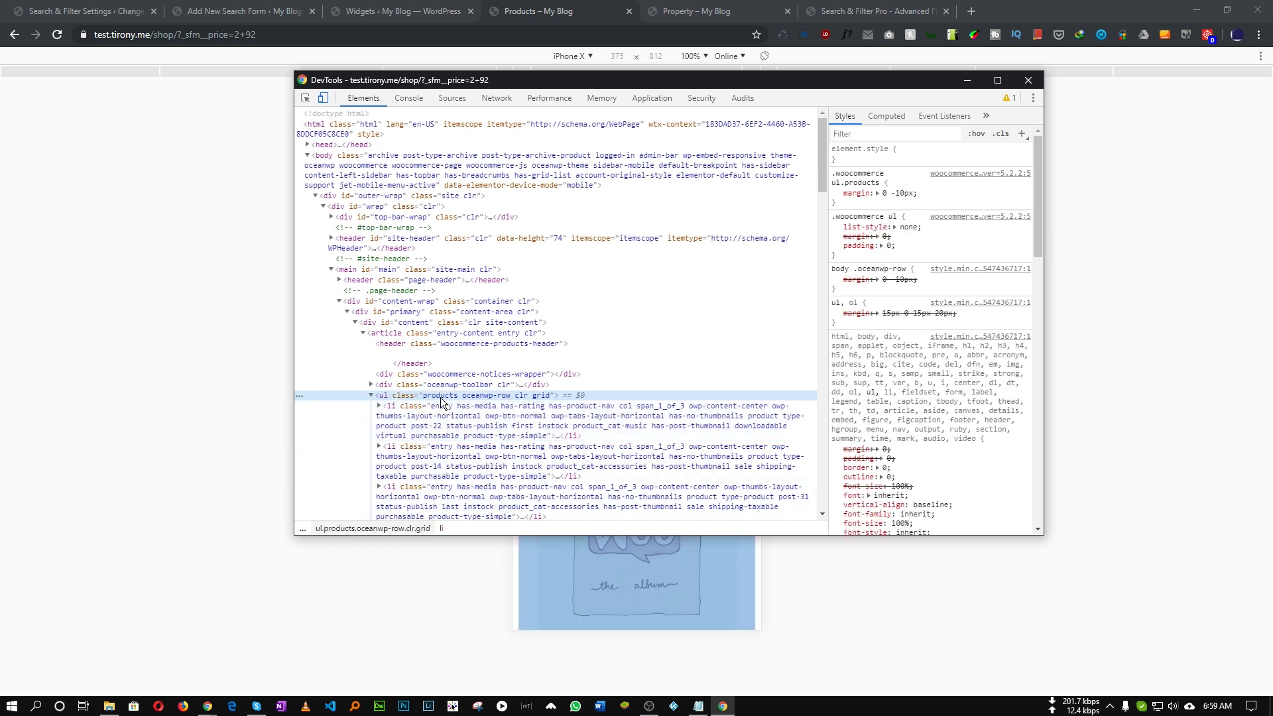
double_click(431, 395)
left_click_drag(455, 396, 420, 397)
Set the search form's Ajax container to .products.
left_click(263, 13)
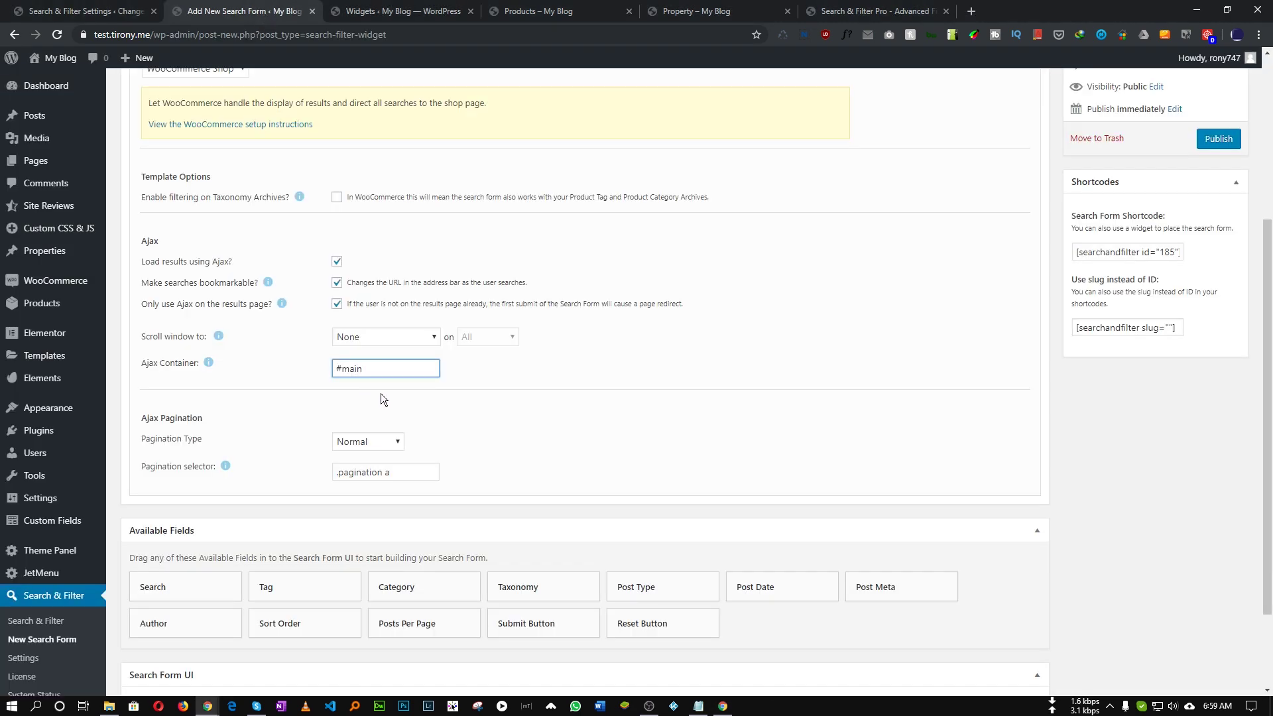
key("ctrl+a")
type(".")
type("products")
Inspect the markup of the page number links below the shop's product grid.
left_click(538, 11)
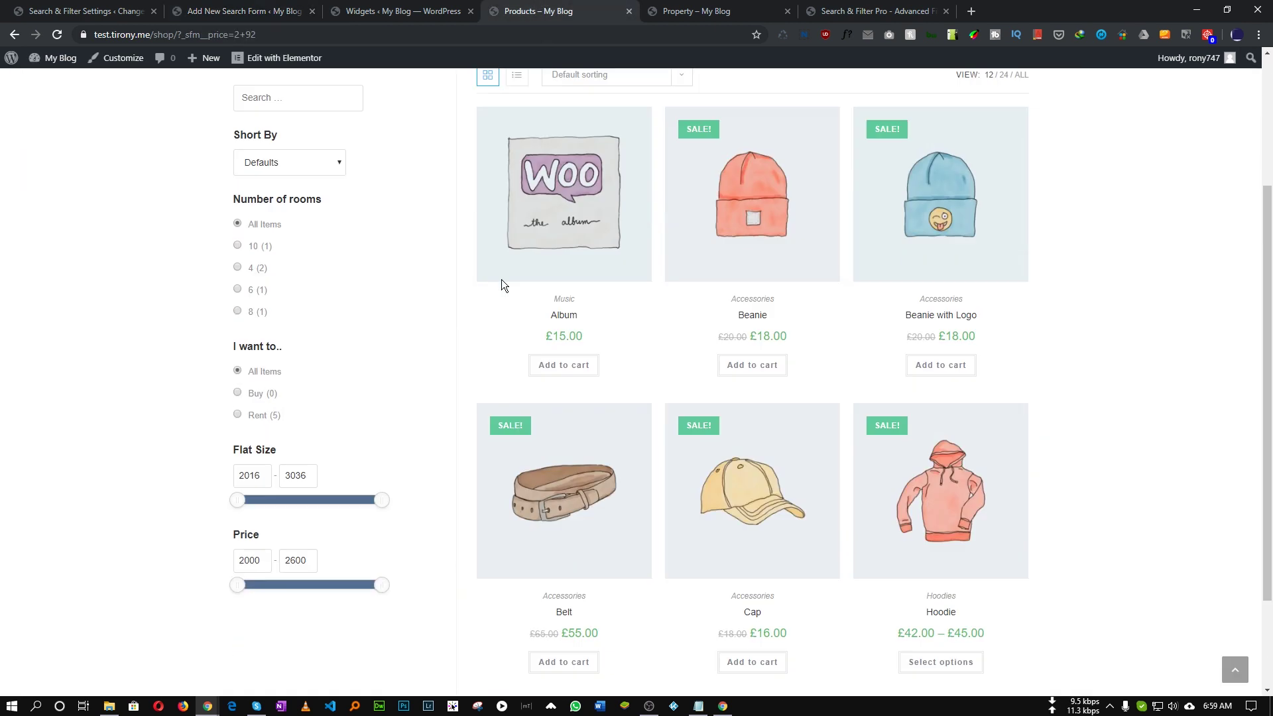
scroll(817, 501, "down", 5)
right_click(914, 582)
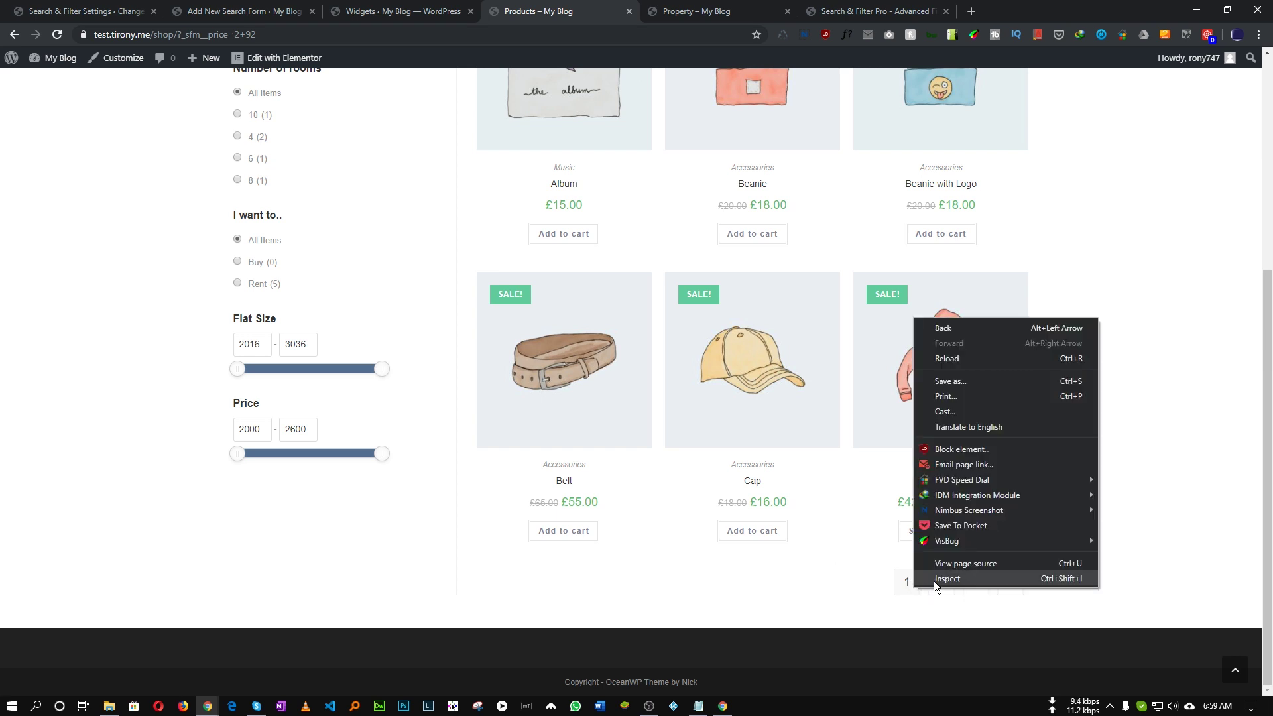
left_click(936, 592)
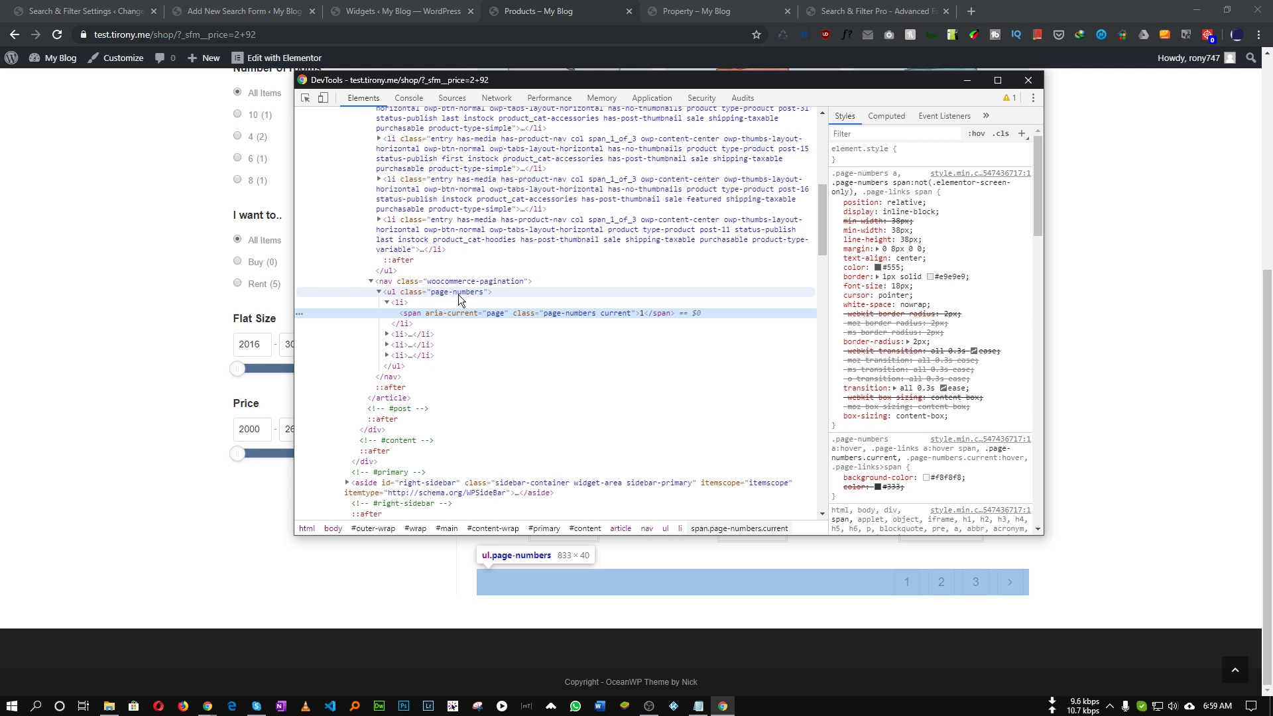
Set the form's pagination type to Infinite Scroll with .products as the infinite scroll container, and publish the form.
left_click(255, 11)
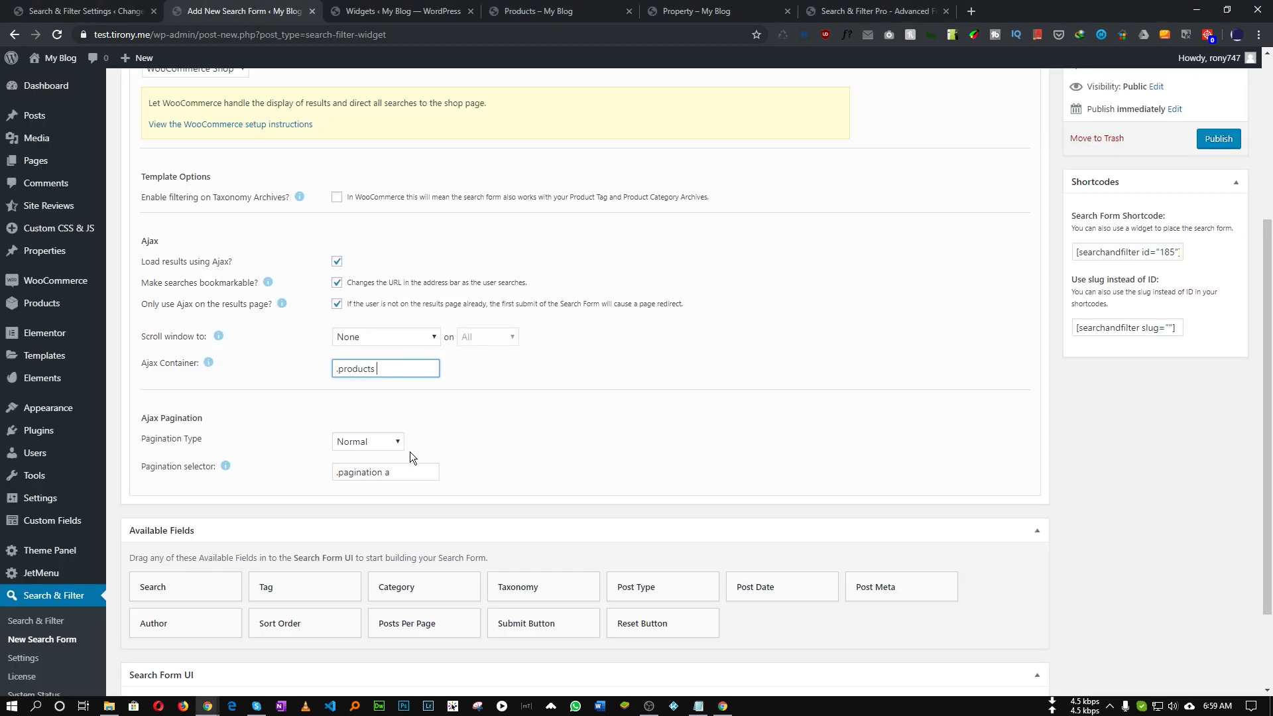
left_click(356, 439)
left_click(366, 472)
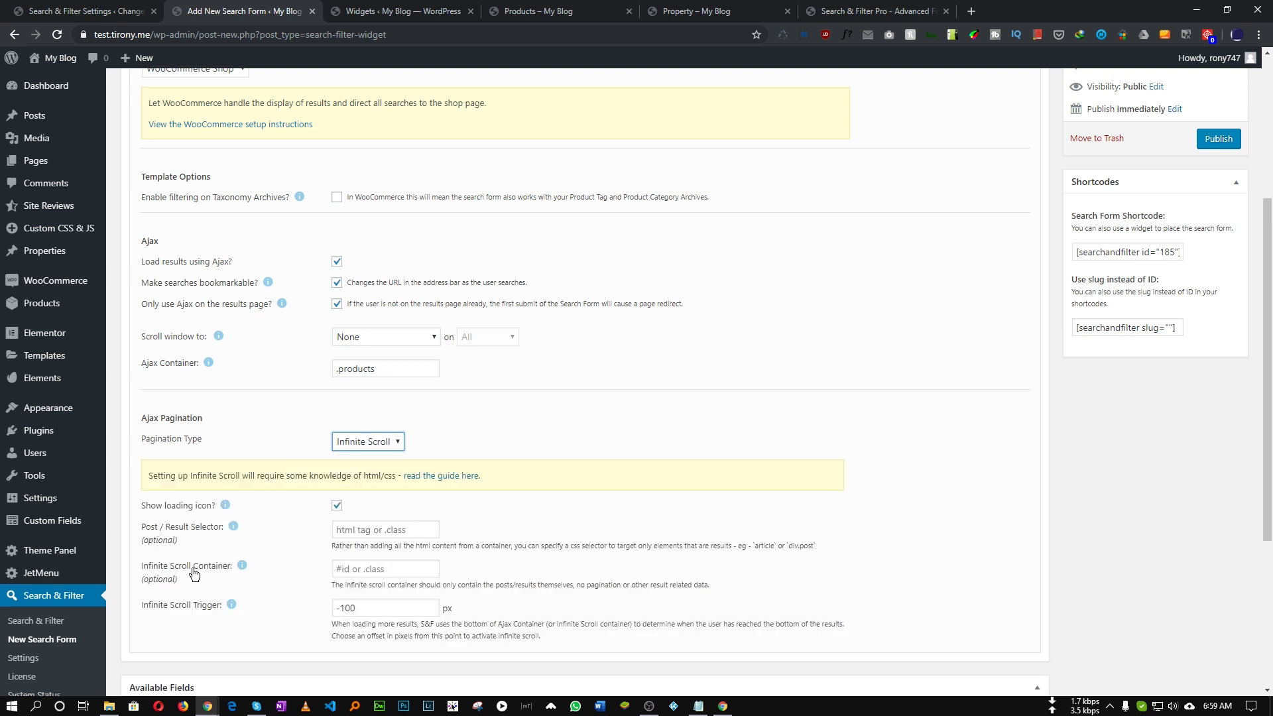
left_click(357, 569)
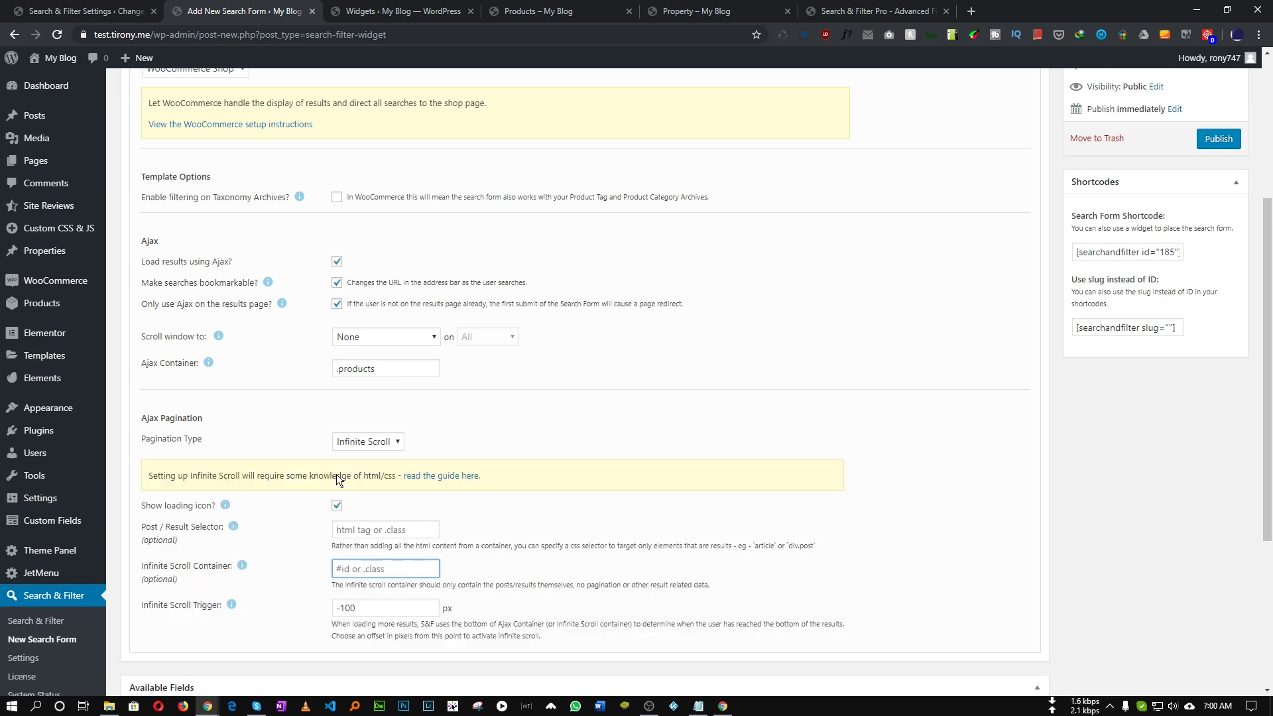
left_click_drag(393, 367, 333, 370)
left_click(372, 569)
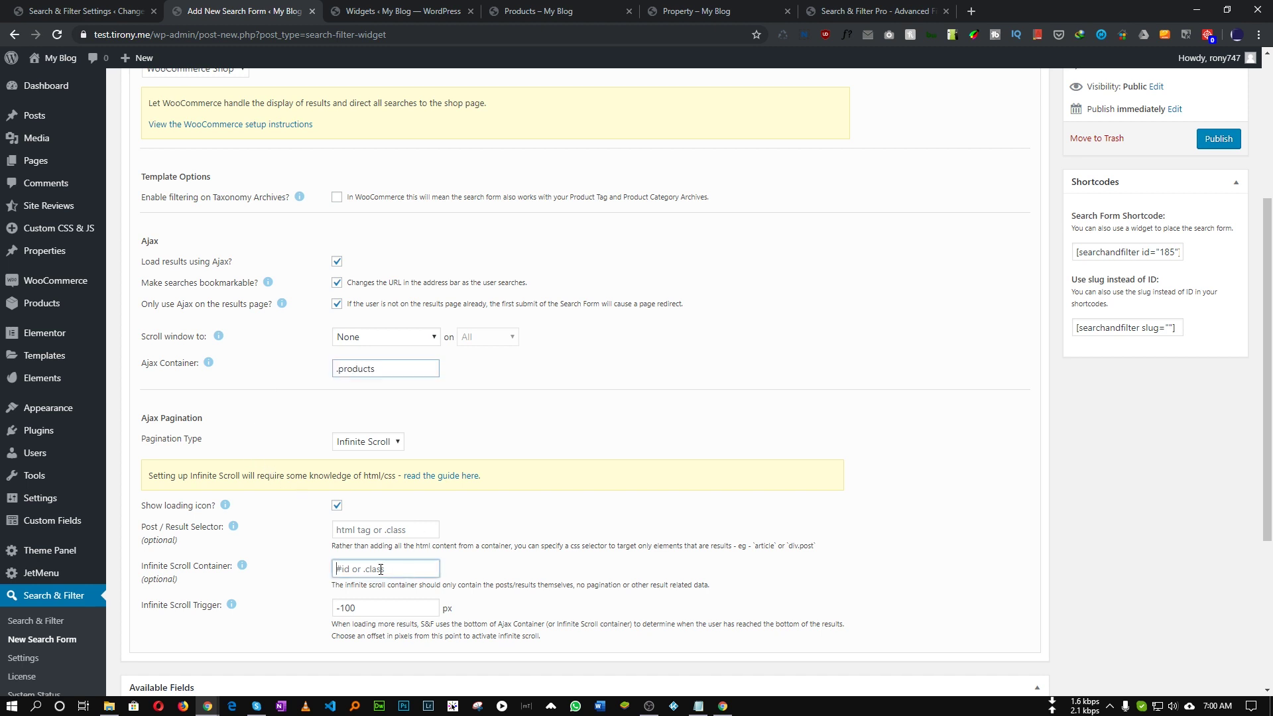
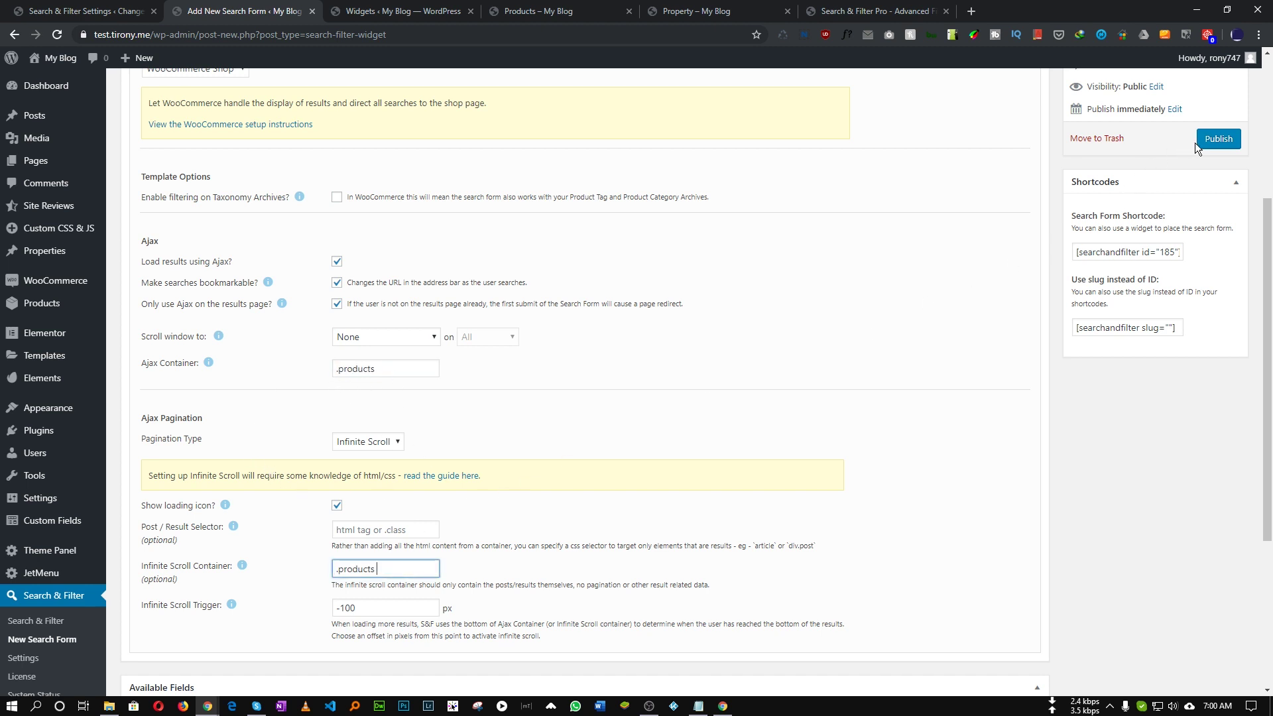
left_click(1217, 138)
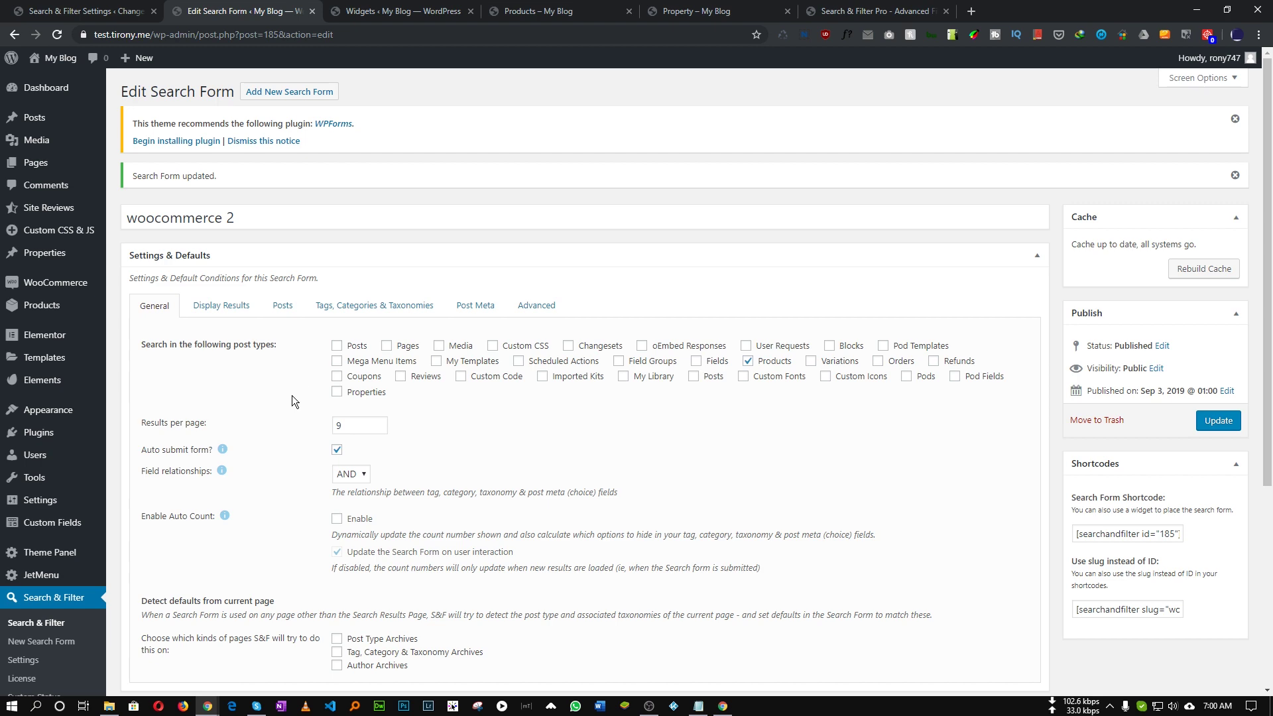
Add a Search field to the Search Form UI of the woocommerce 2 form and update the form.
scroll(278, 404, "down", 3)
scroll(407, 438, "up", 3)
scroll(425, 443, "down", 4)
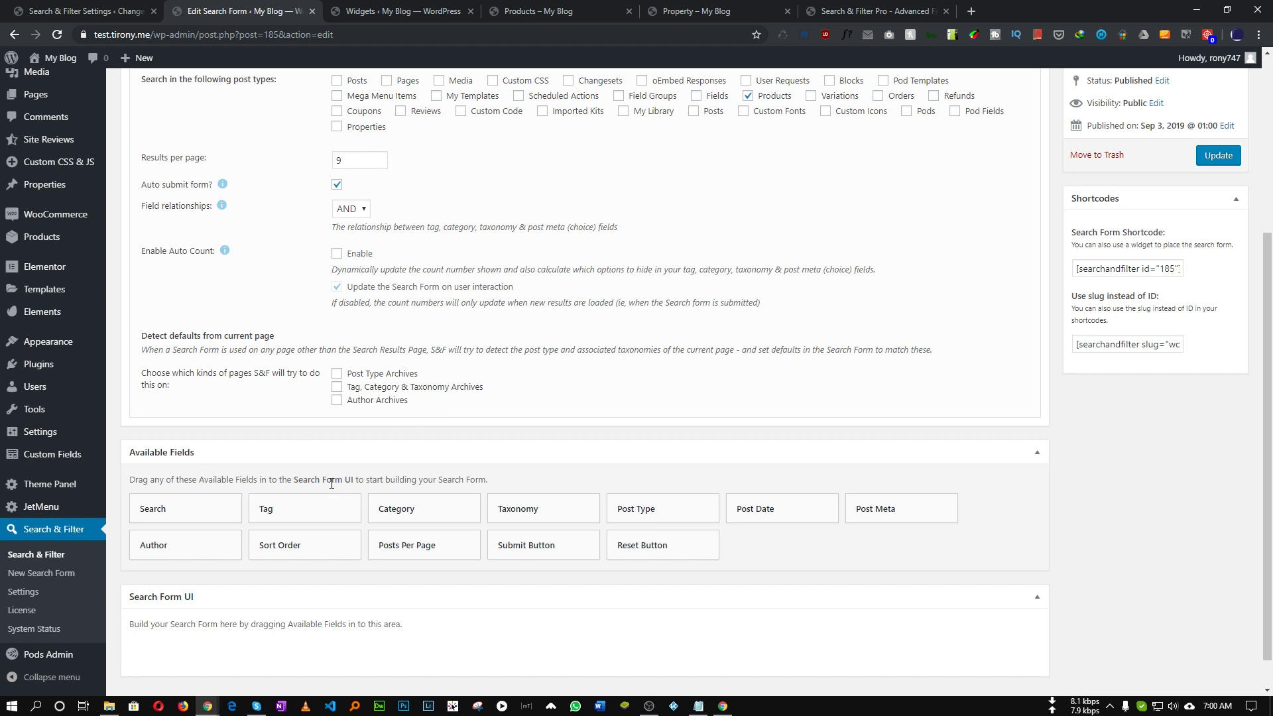
scroll(344, 504, "down", 1)
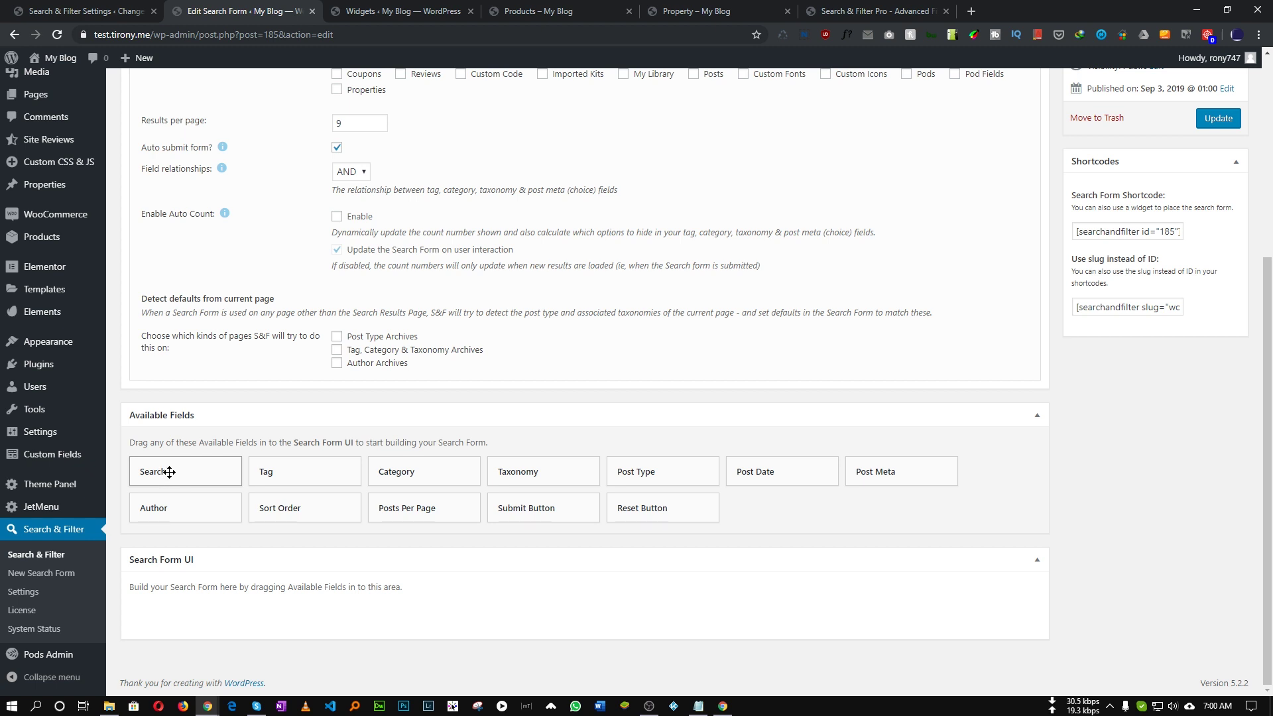
left_click_drag(165, 473, 181, 589)
scroll(221, 565, "down", 2)
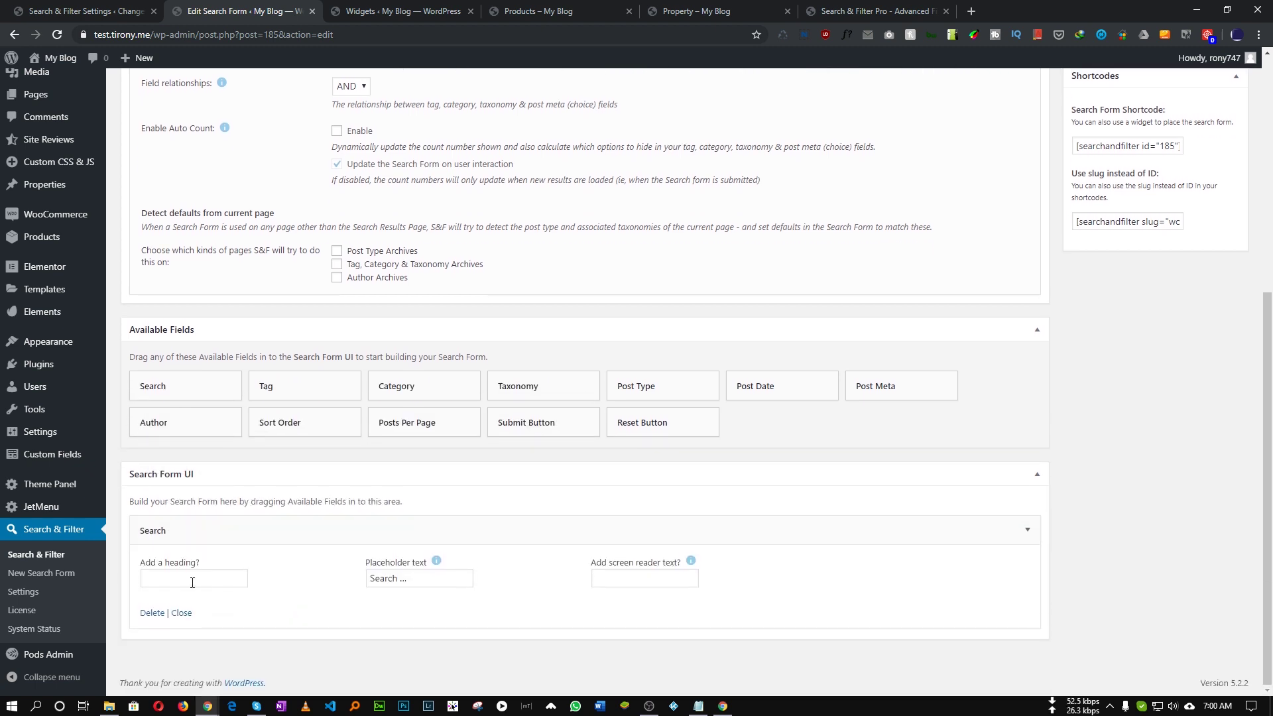
left_click(169, 569)
left_click(384, 576)
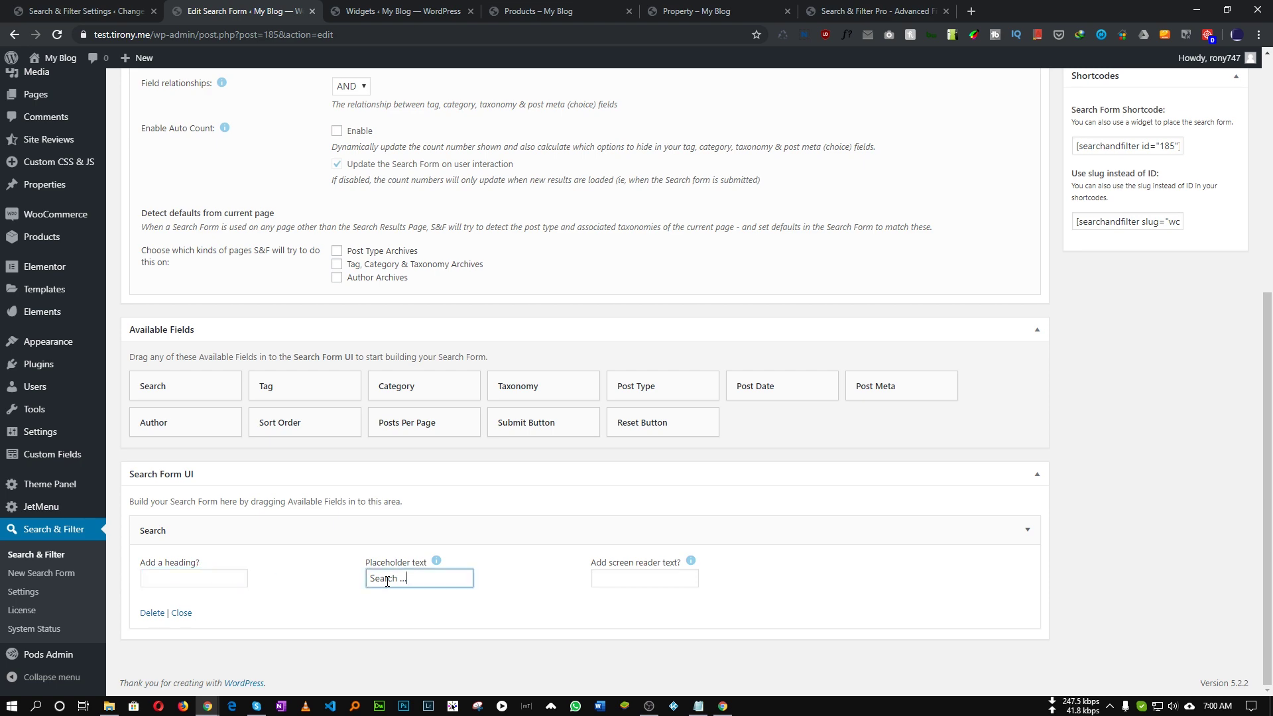
key("ctrl+a")
scroll(1044, 411, "up", 6)
left_click(1219, 281)
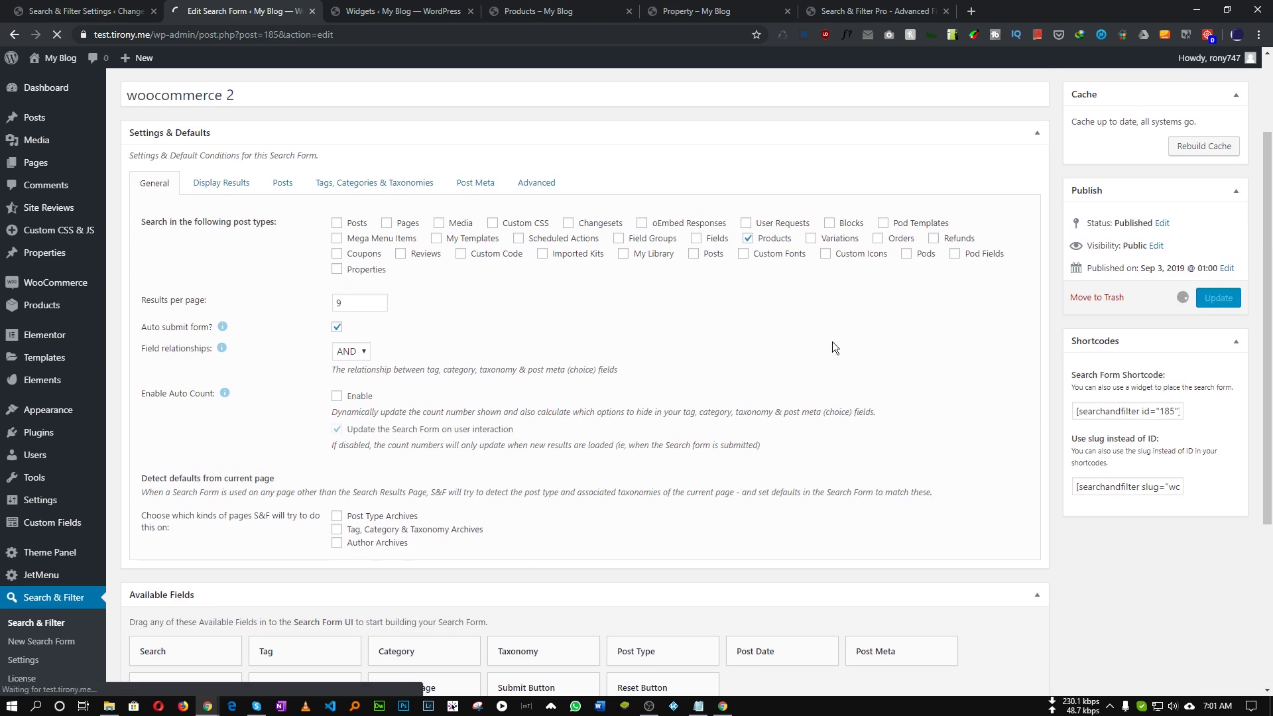
Reload the Widgets page and add a Search & Filter Form widget to the WooCommerce Sidebar.
left_click(396, 10)
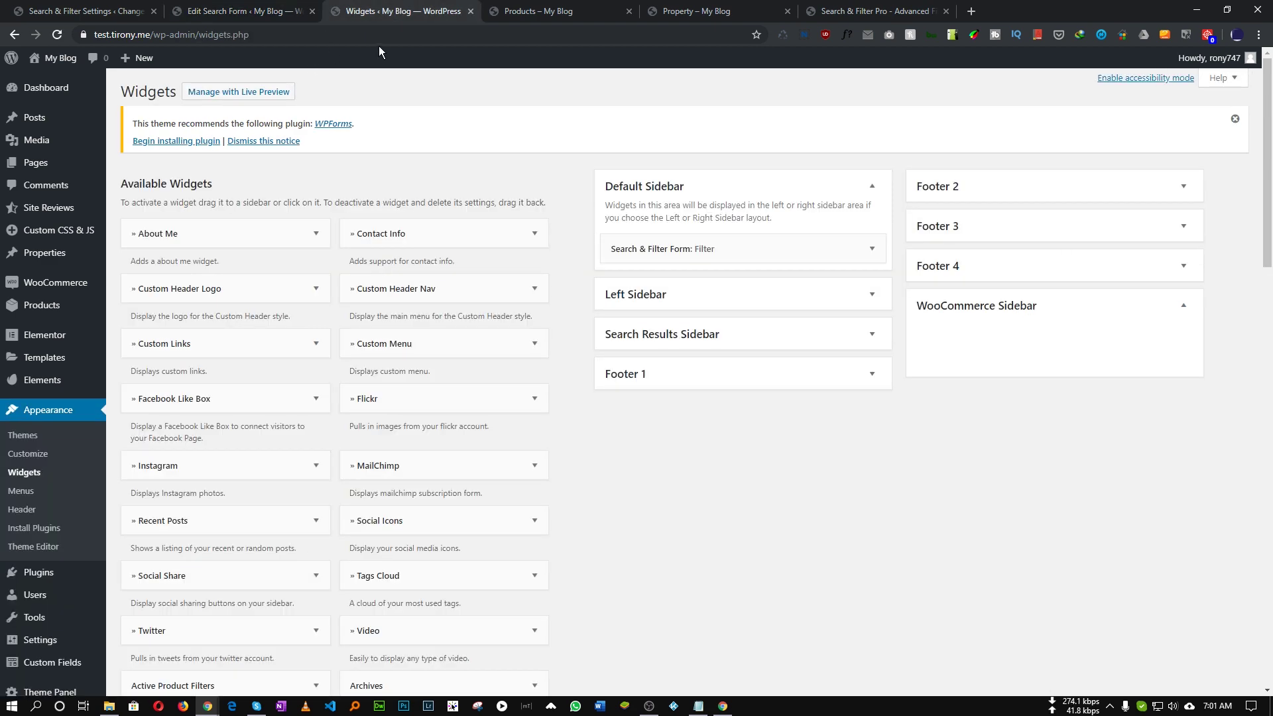
left_click(57, 35)
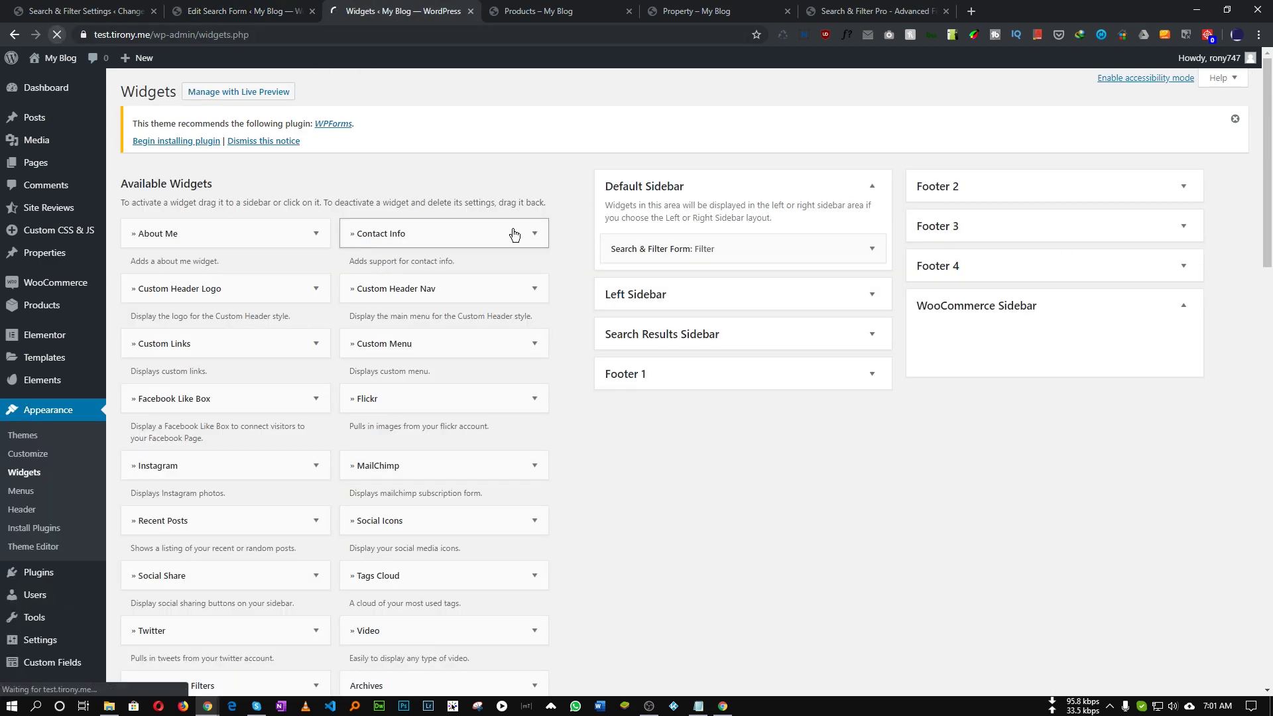
scroll(674, 456, "down", 15)
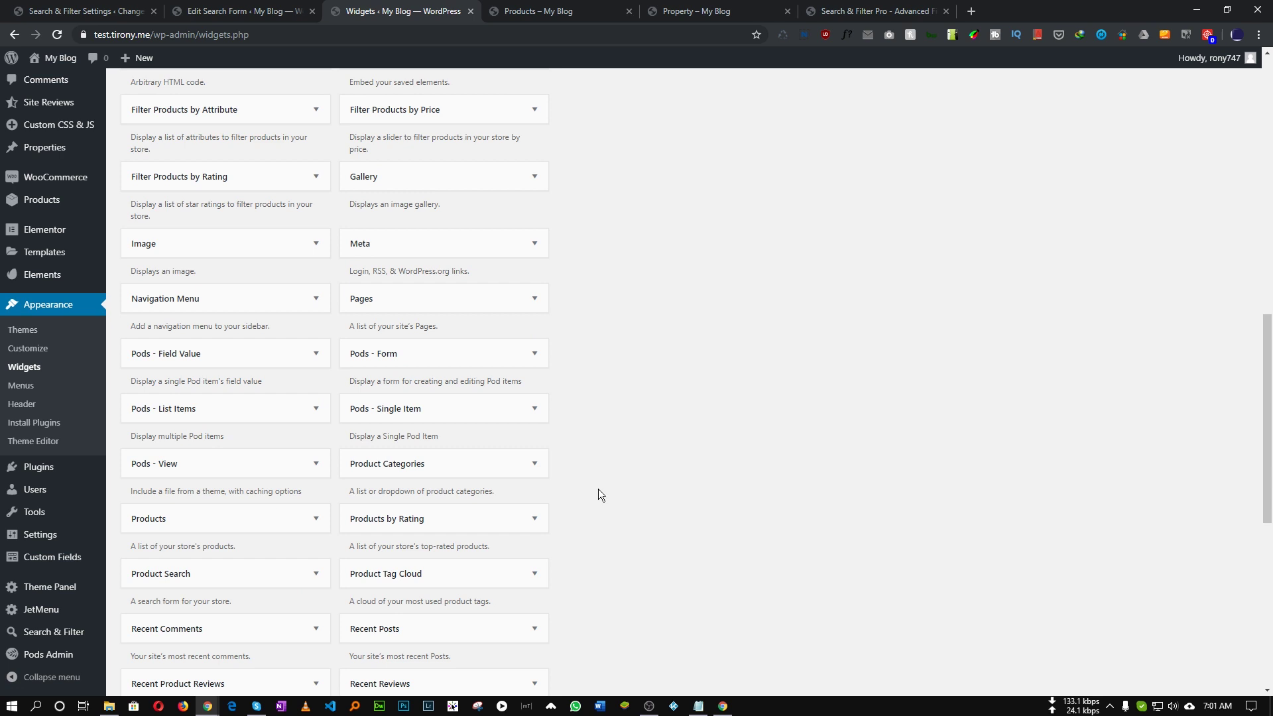
scroll(598, 488, "down", 8)
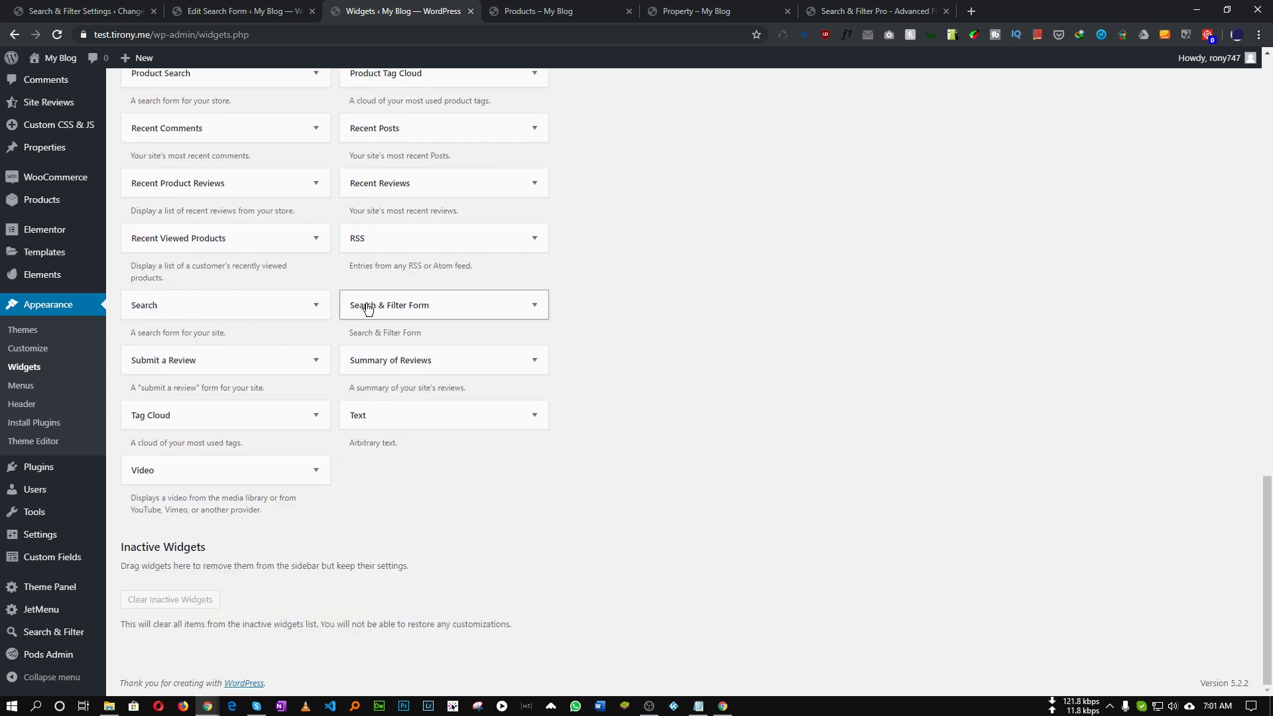
left_click(406, 310)
left_click(410, 534)
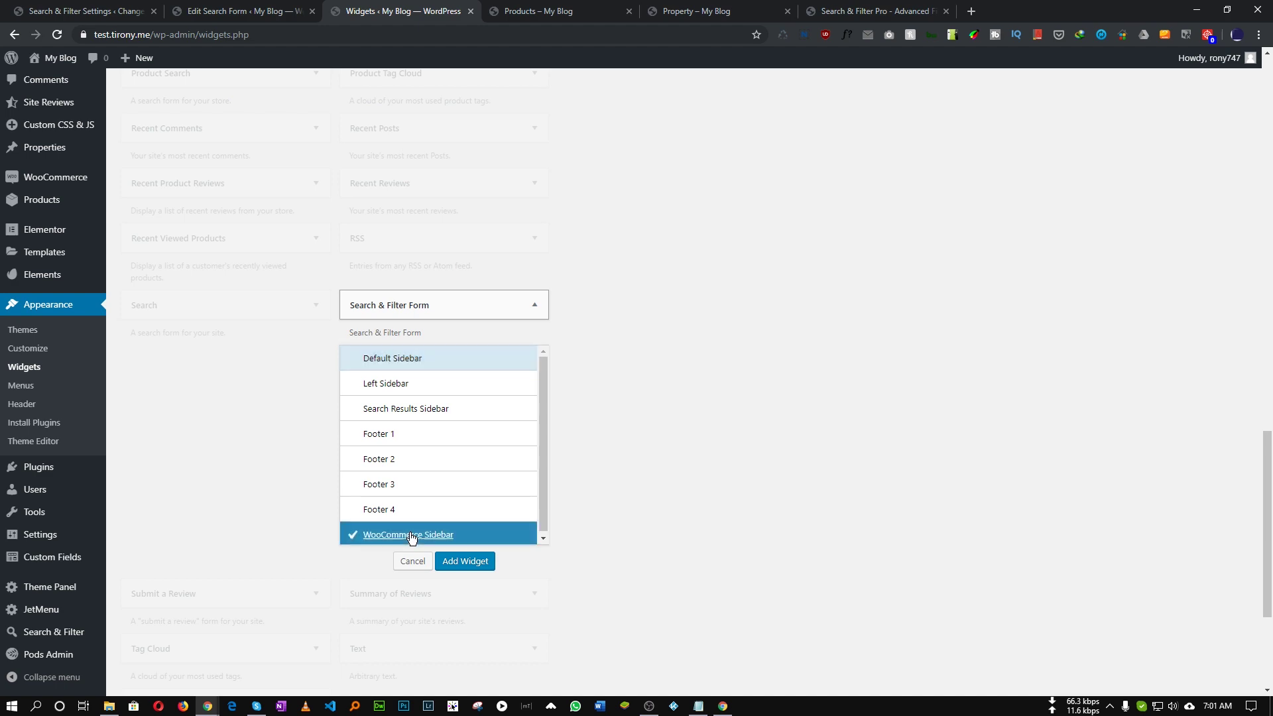
left_click(464, 563)
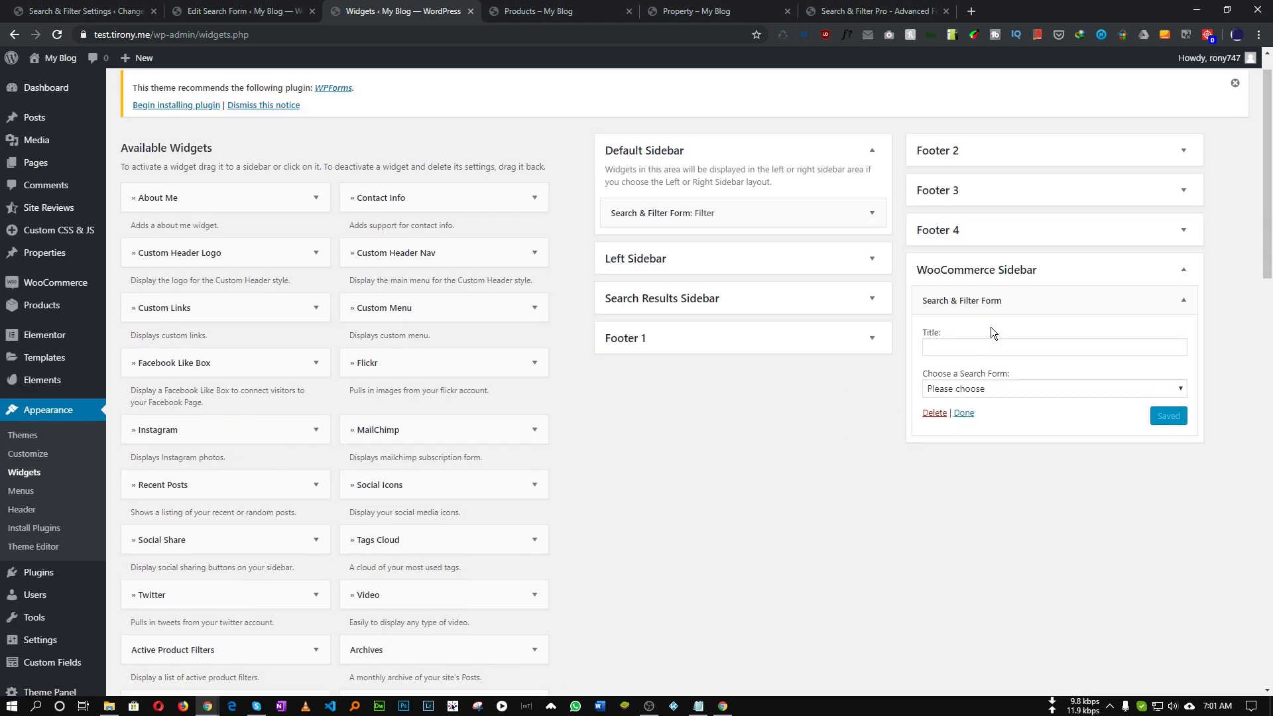
Assign the woocommerce 2 search form to the WooCommerce Sidebar widget and save it.
left_click(982, 387)
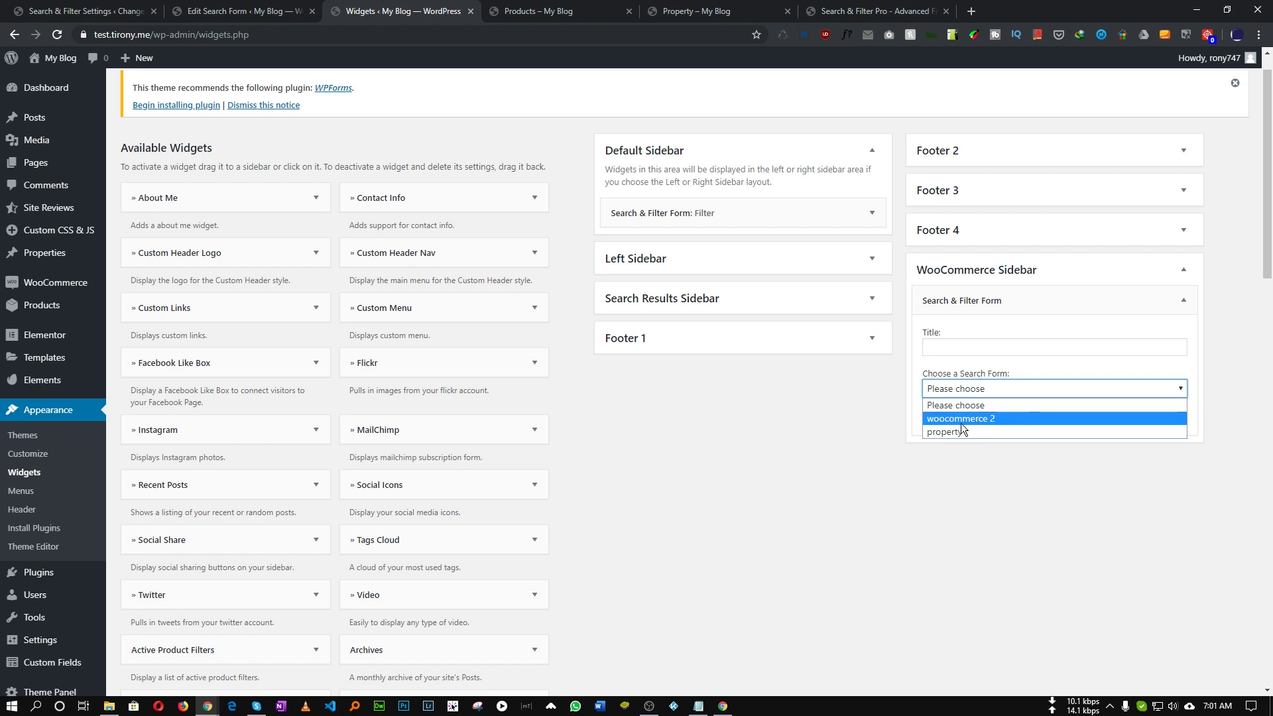
left_click(988, 419)
left_click(1185, 422)
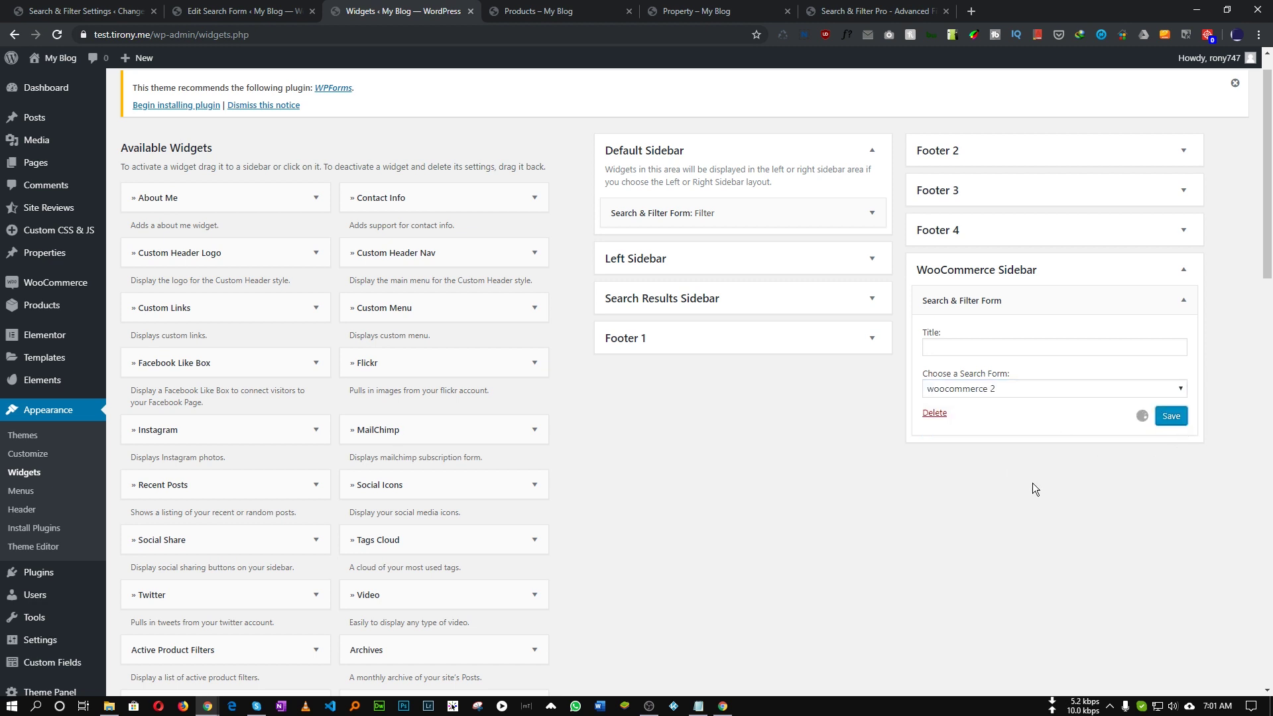
Reload the shop page, test the sidebar search with "album", and clear the search text.
left_click(538, 11)
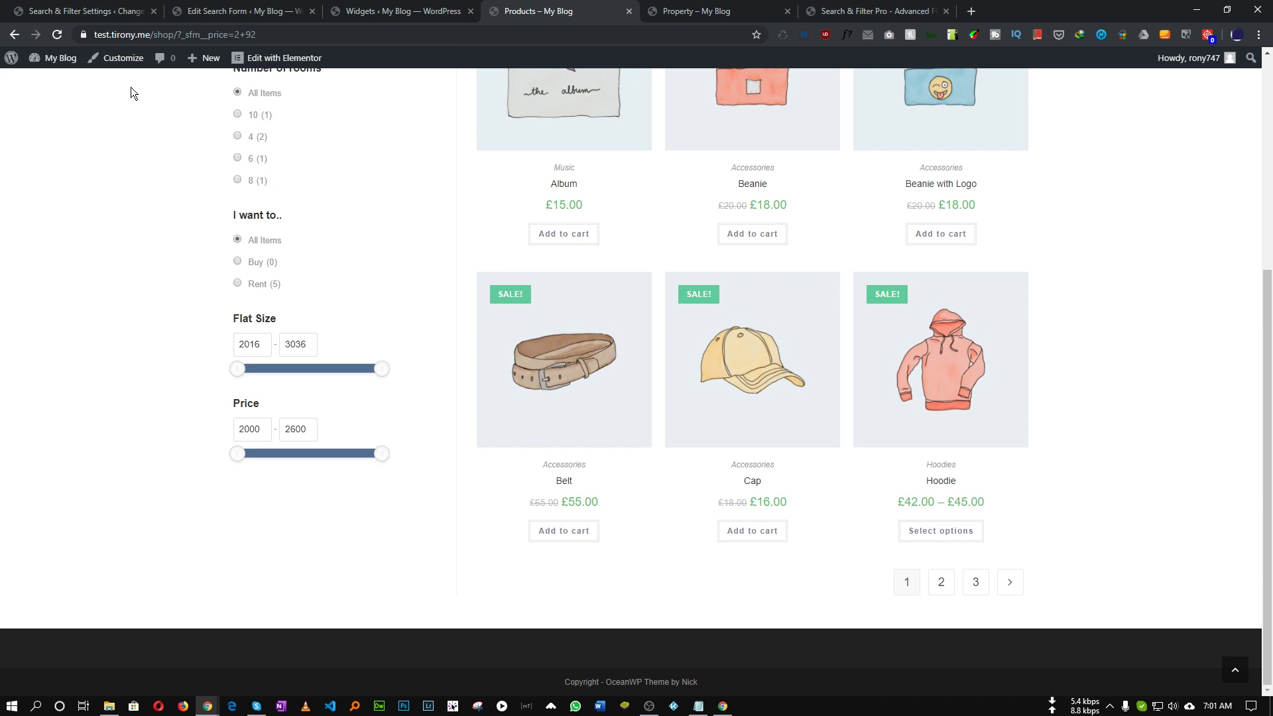
left_click(57, 34)
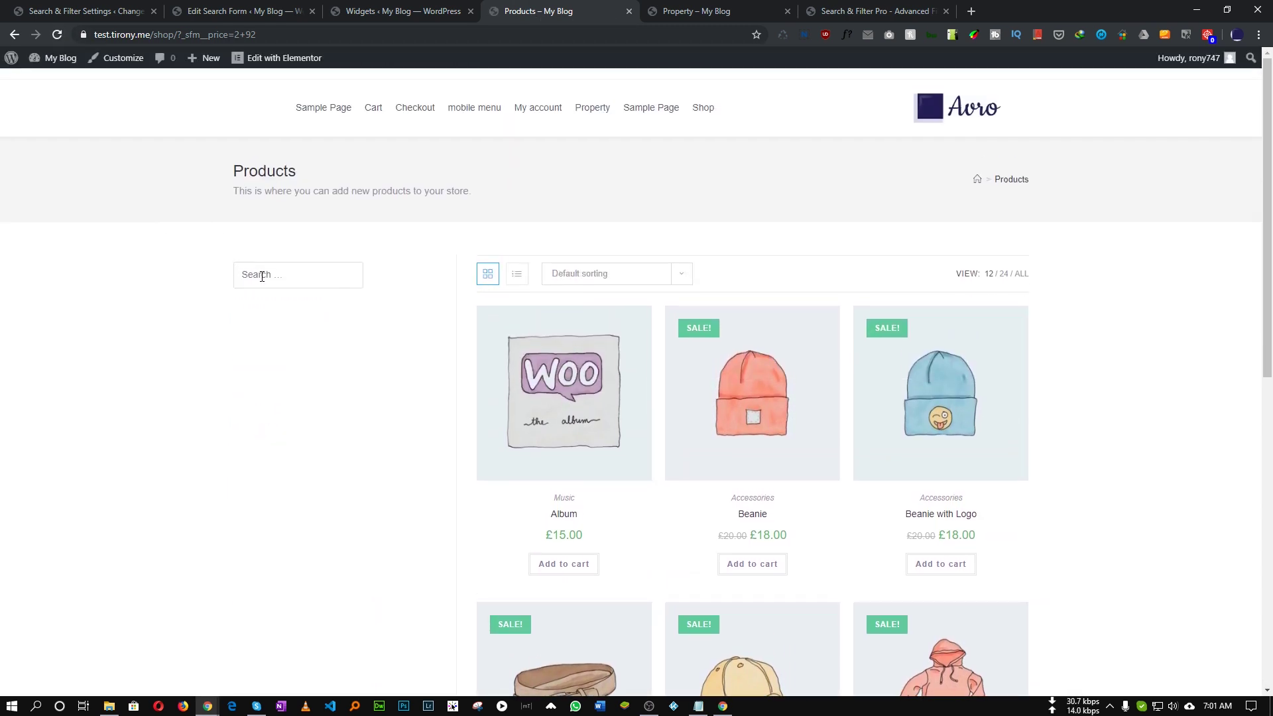
left_click(262, 275)
type("album")
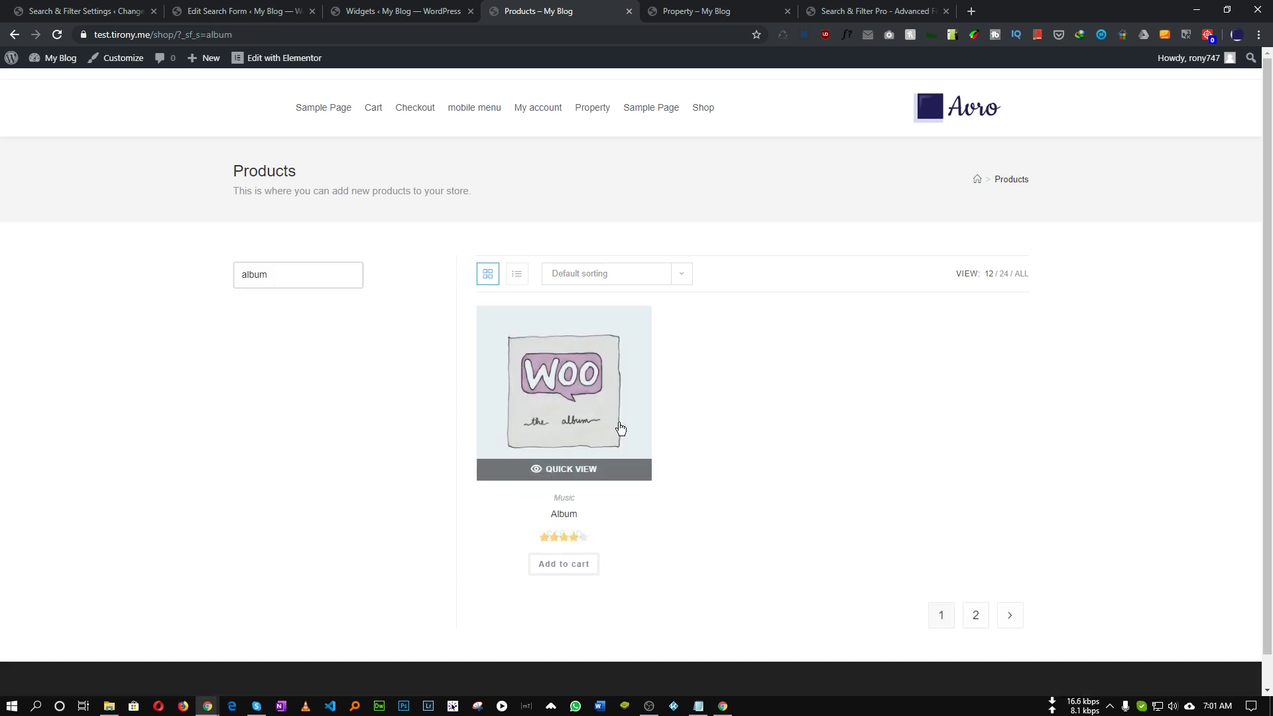
left_click_drag(284, 278, 179, 260)
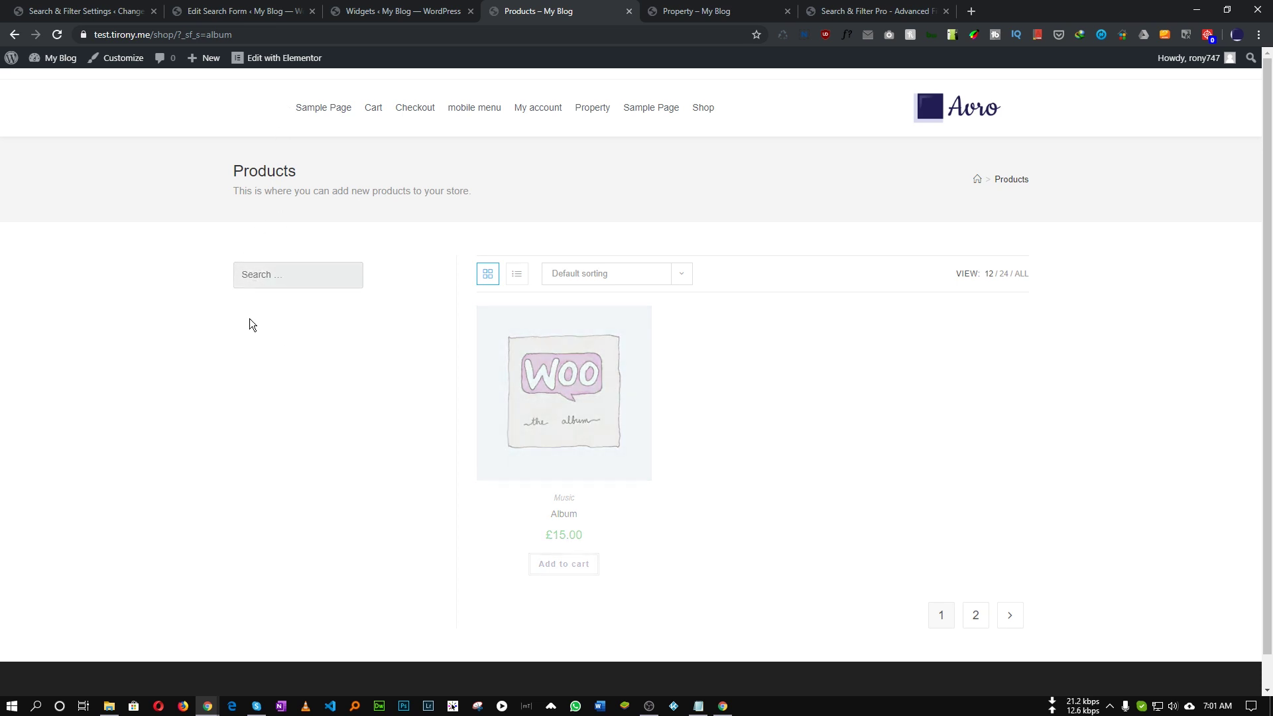
Add a Taxonomy field below the Search field in the woocommerce 2 form's Search Form UI.
left_click(214, 14)
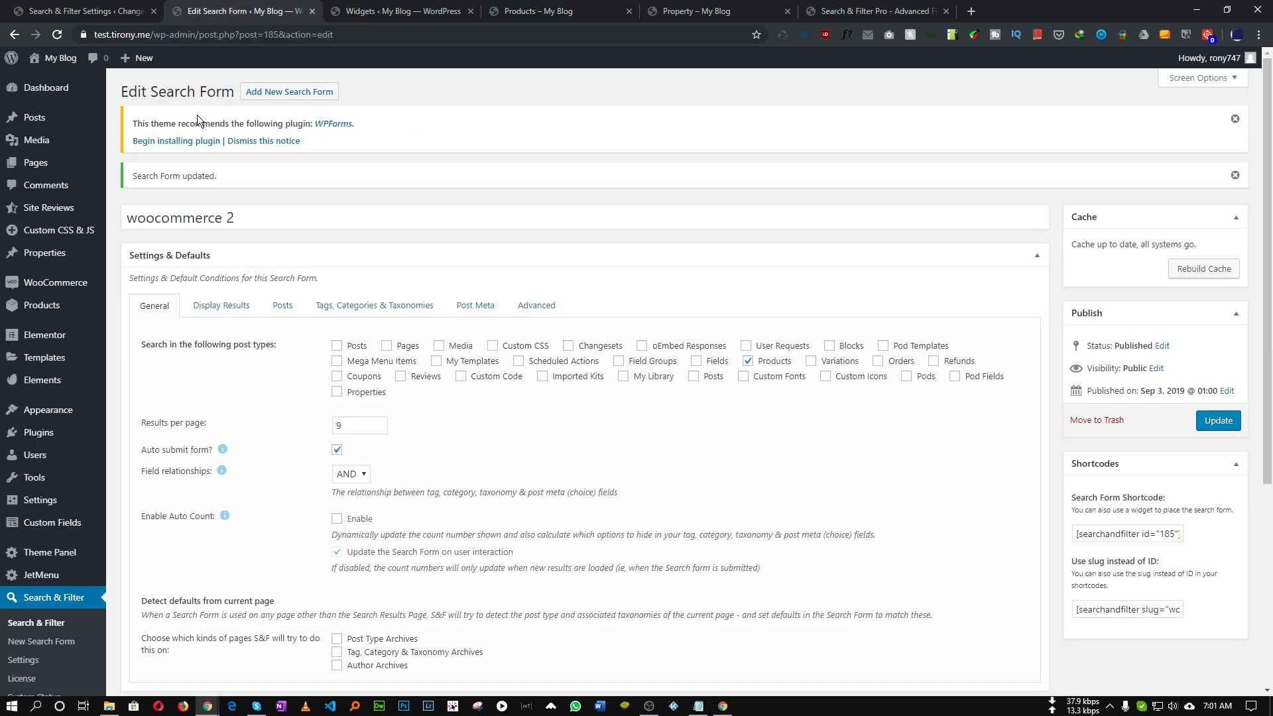
scroll(240, 410, "down", 7)
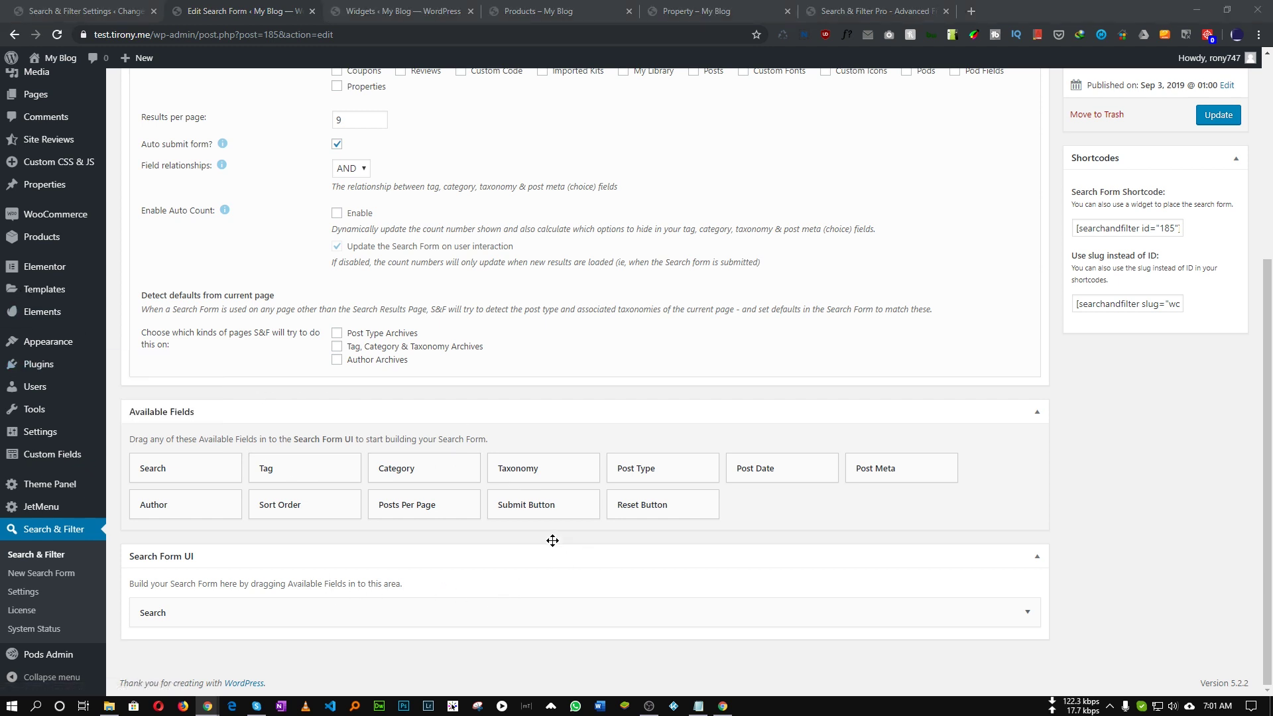
left_click_drag(521, 470, 312, 624)
scroll(315, 622, "down", 5)
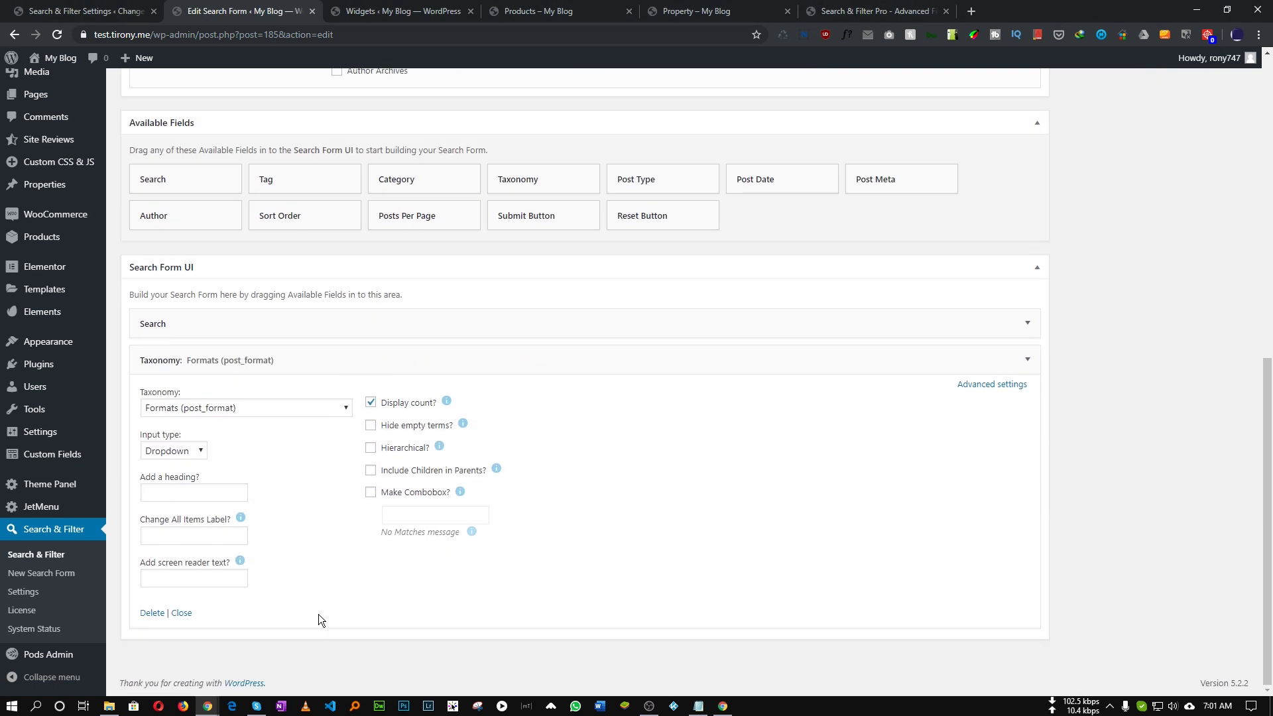
Set the Taxonomy field to Product categories (product_cat) with the Checkbox input type, and update the search form.
left_click(176, 409)
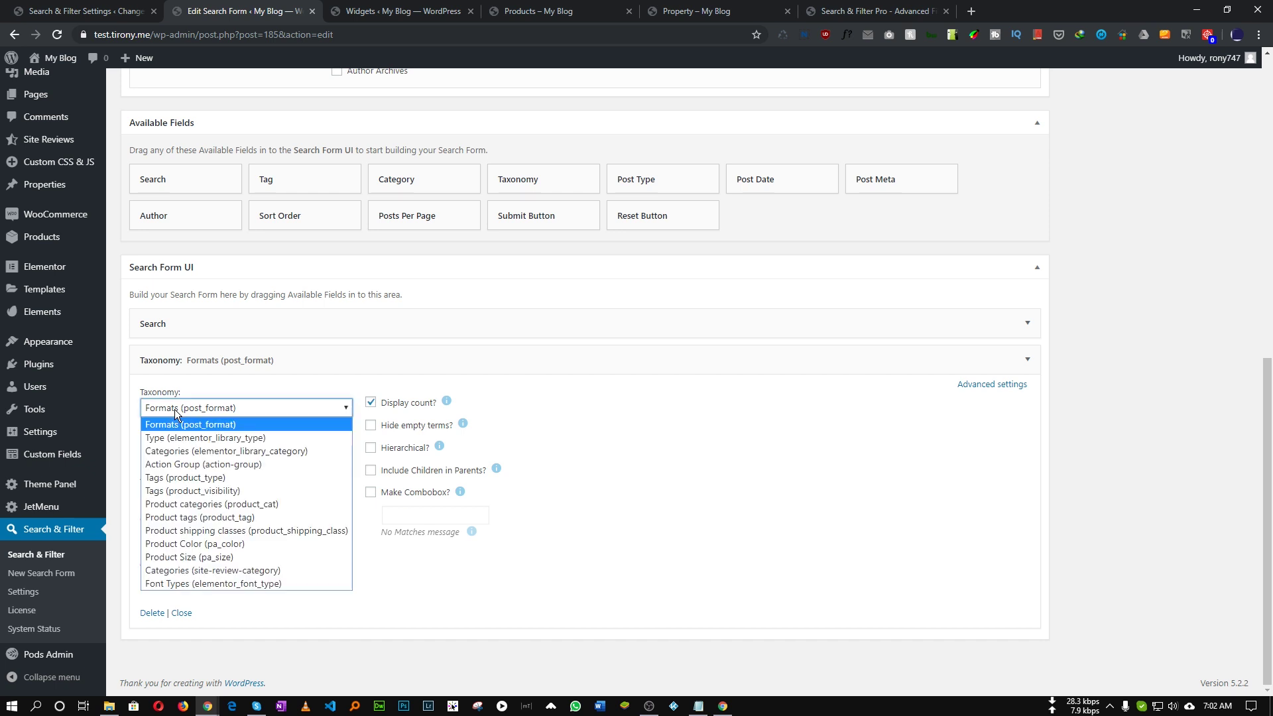
left_click(198, 505)
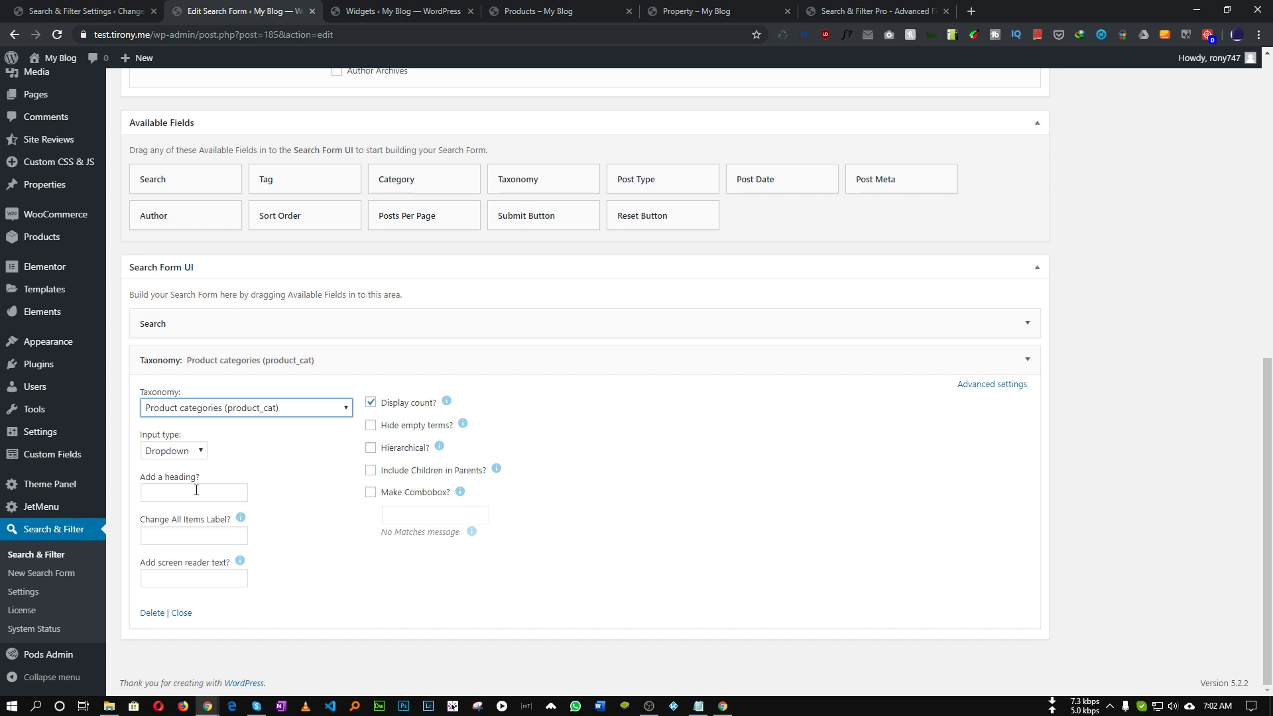
left_click(177, 453)
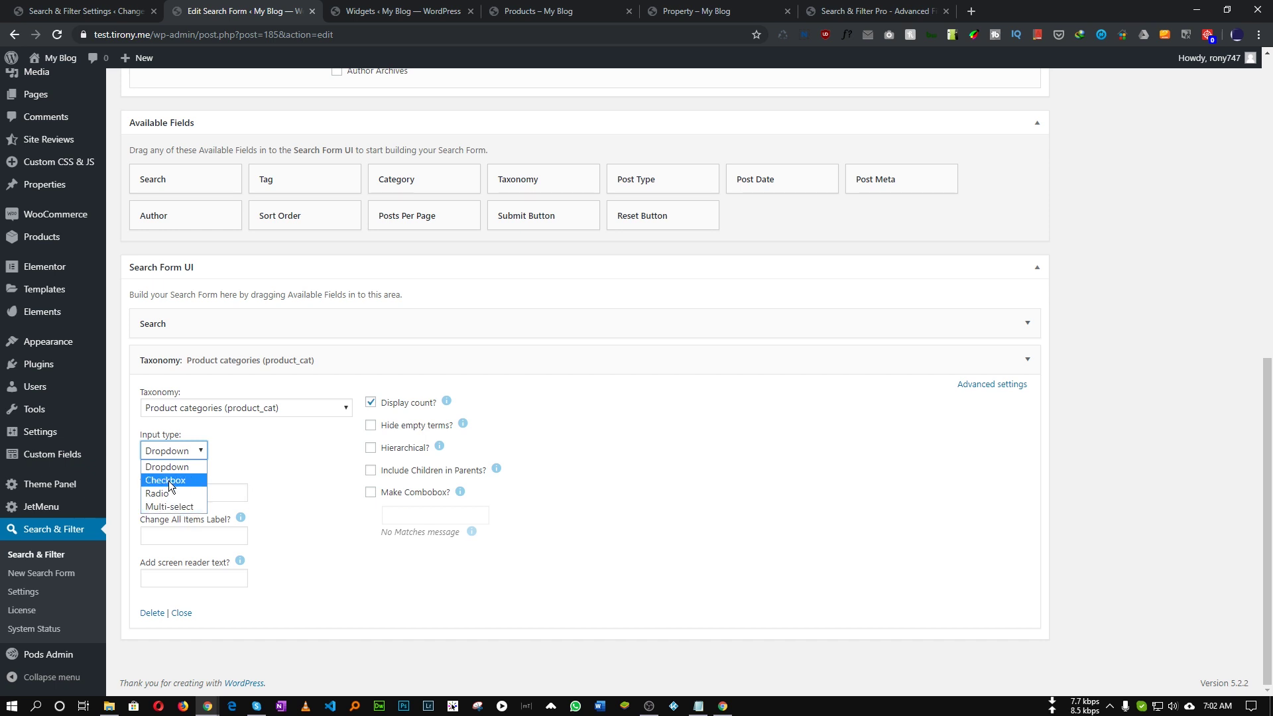
left_click(160, 481)
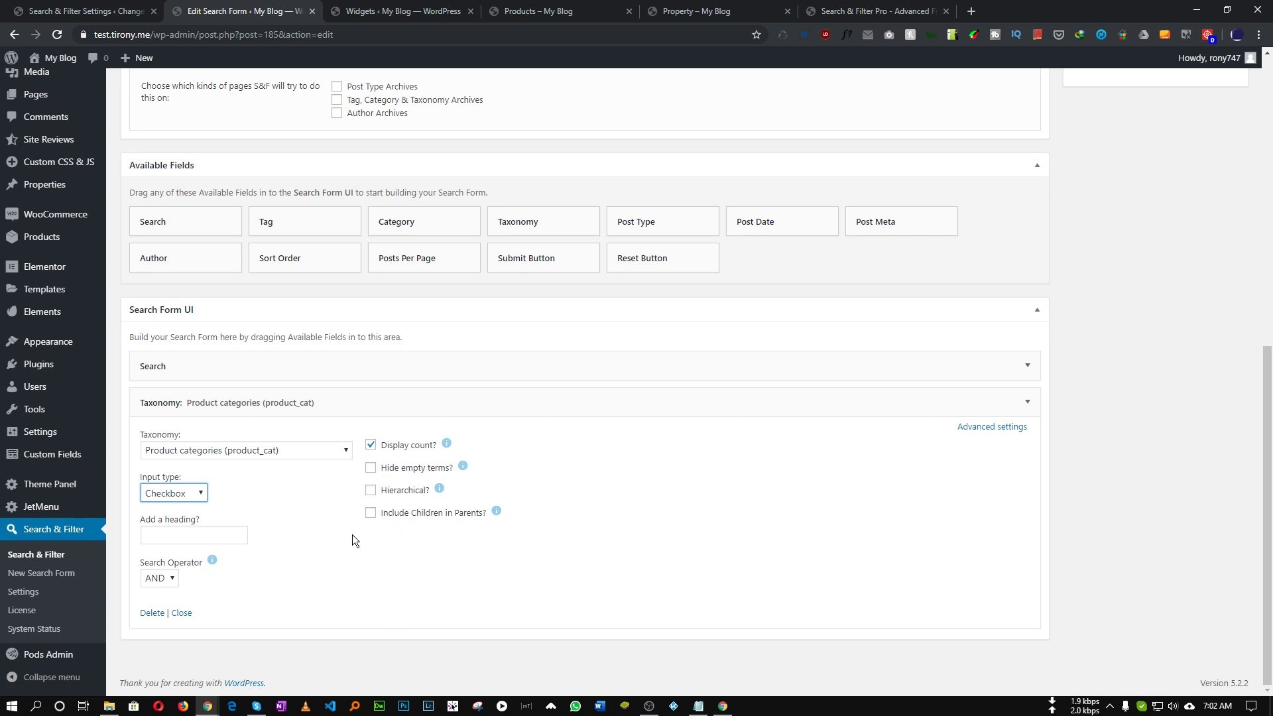
left_click(192, 534)
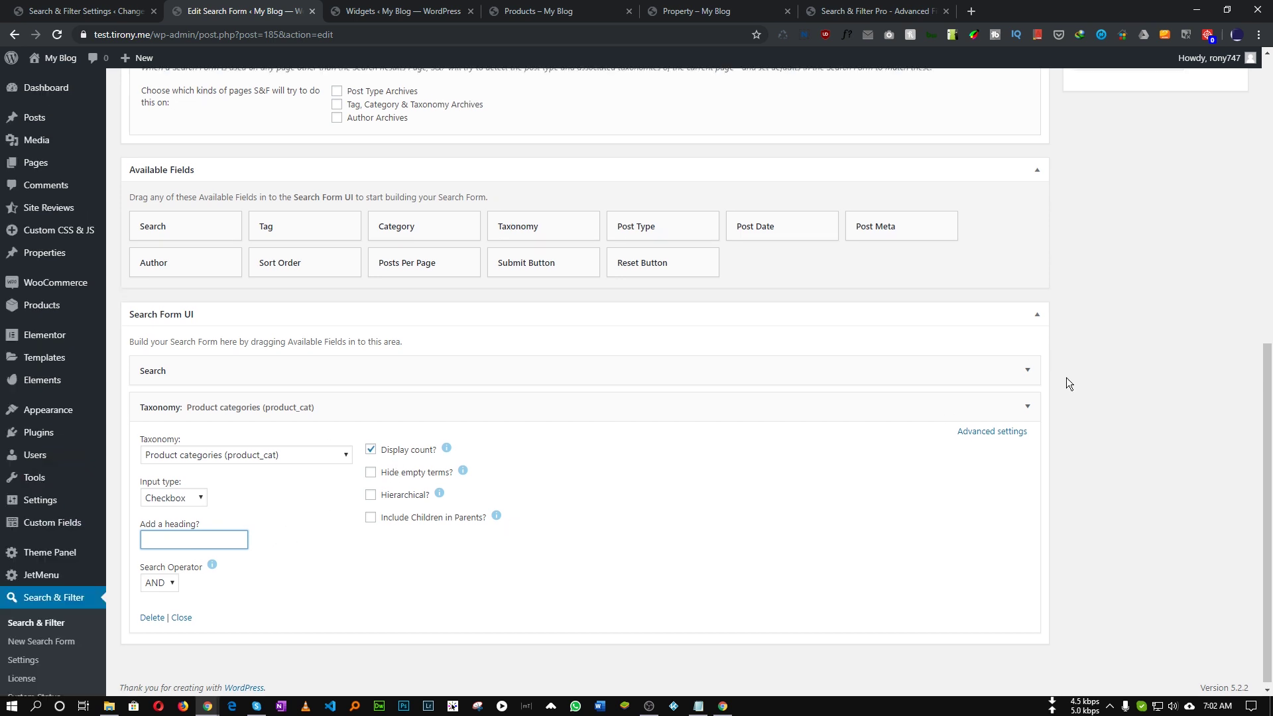
scroll(1066, 381, "up", 4)
left_click(1218, 133)
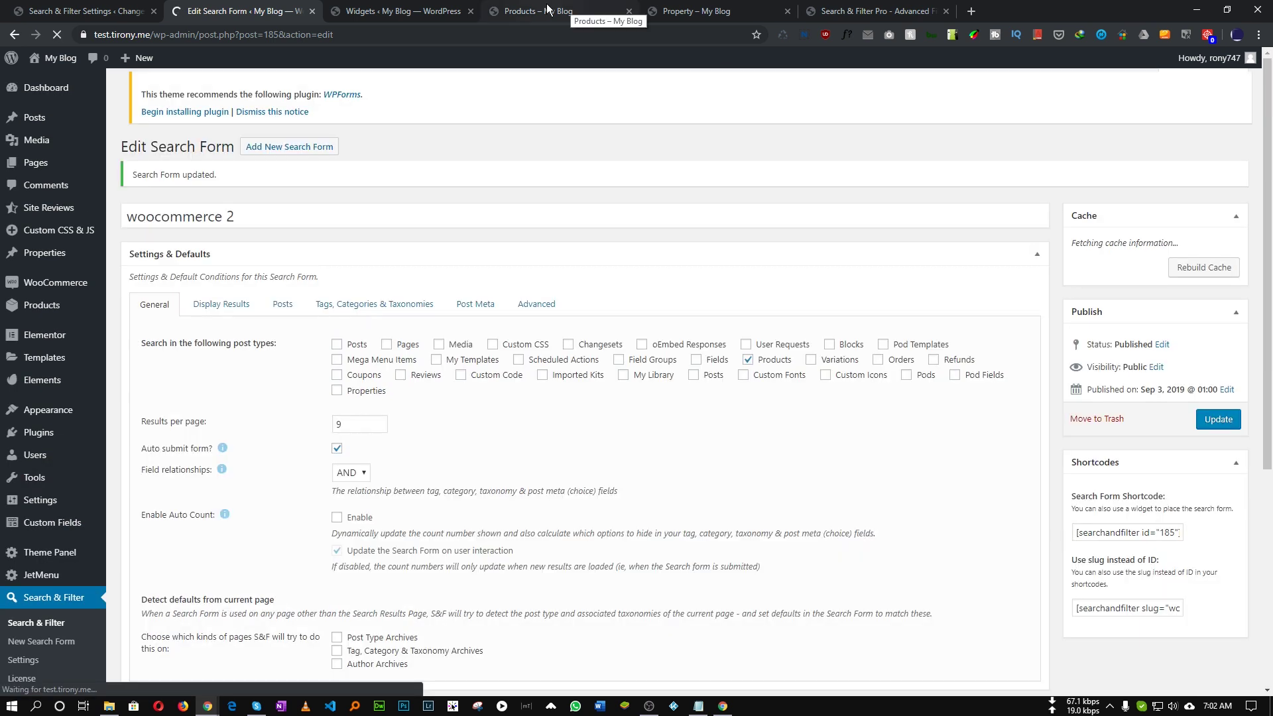
Reload the shop page and test the sidebar category filter with Hoodies.
left_click(564, 10)
key("F5")
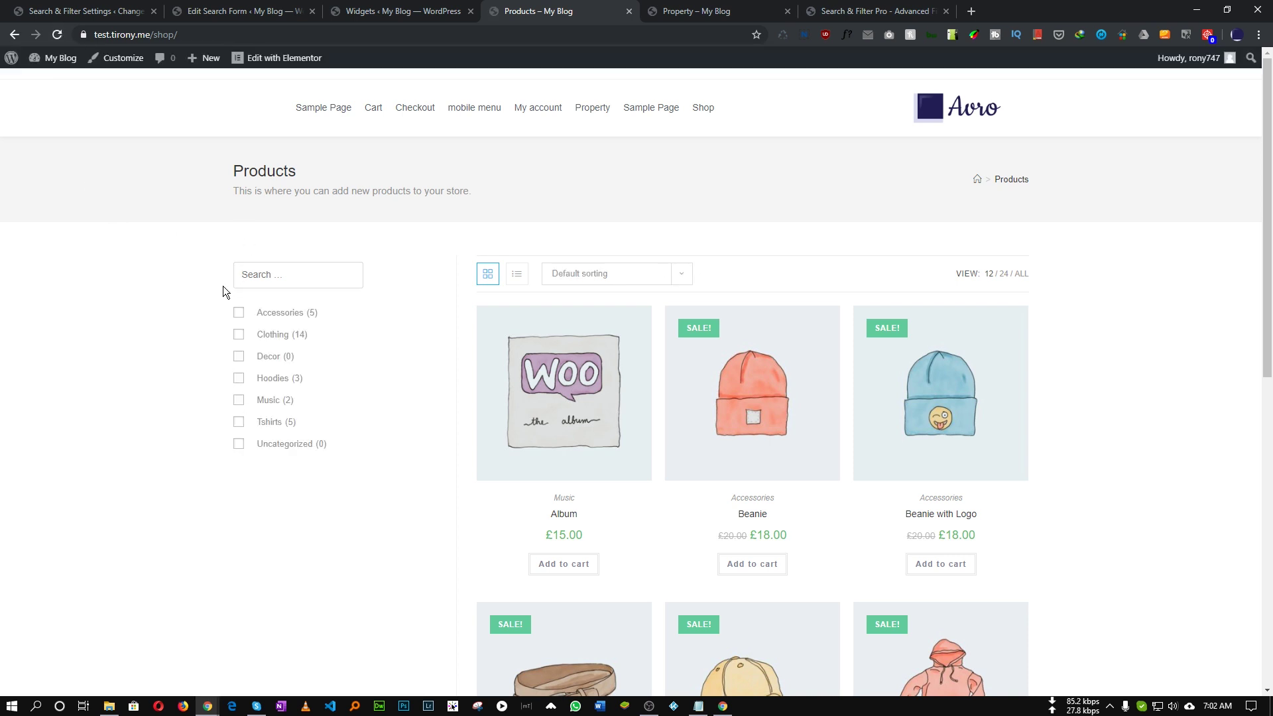
left_click(240, 378)
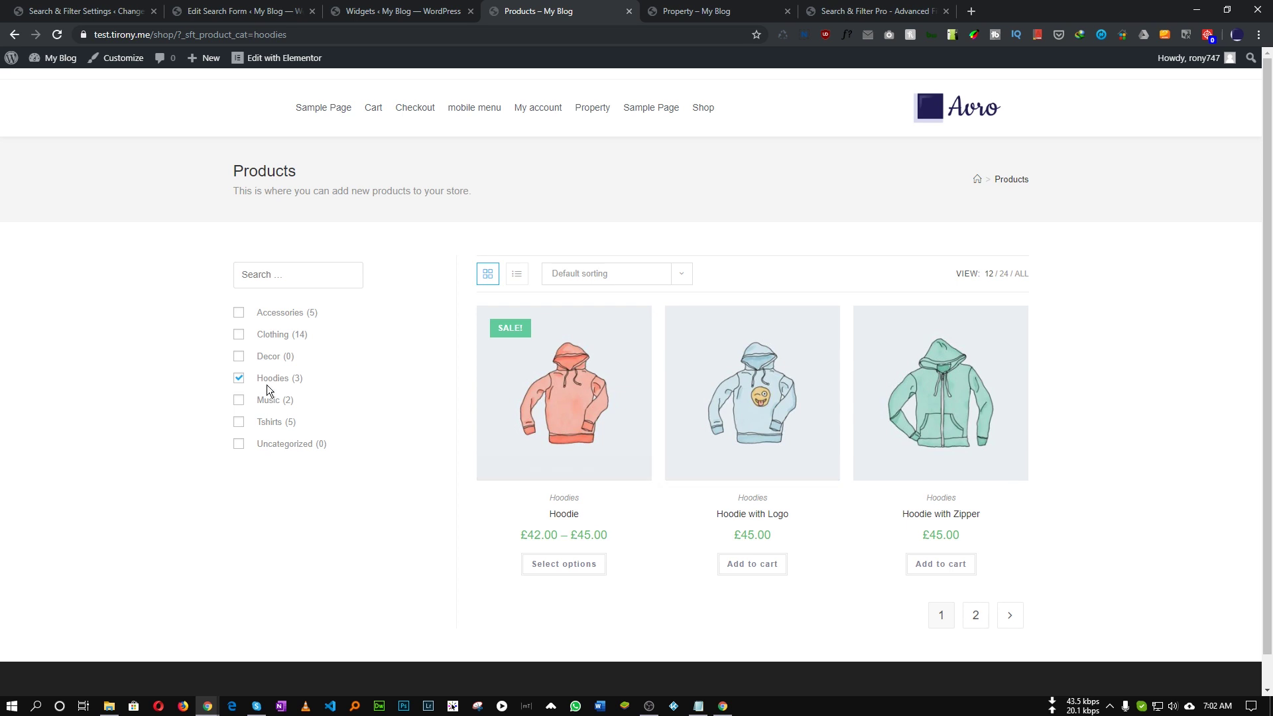
Include the Variations post type in the woocommerce 2 form's search and update the form.
left_click(239, 11)
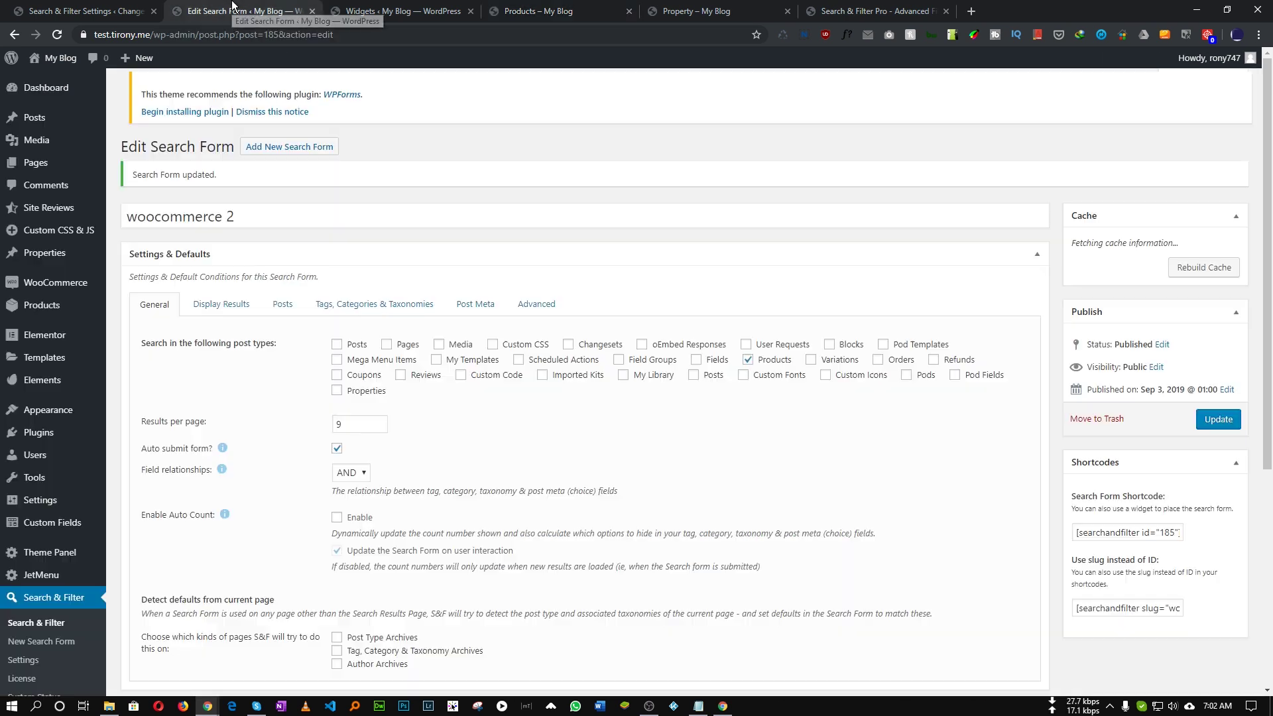
scroll(378, 326, "down", 5)
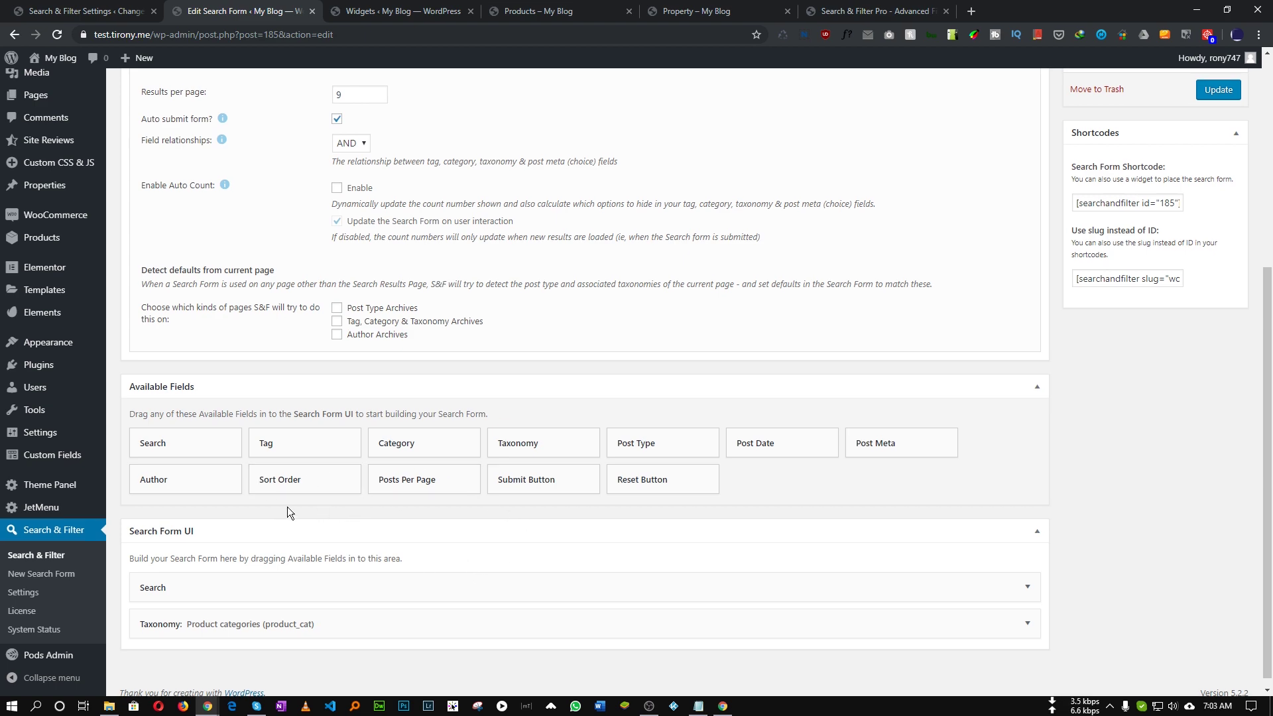
scroll(530, 449, "up", 4)
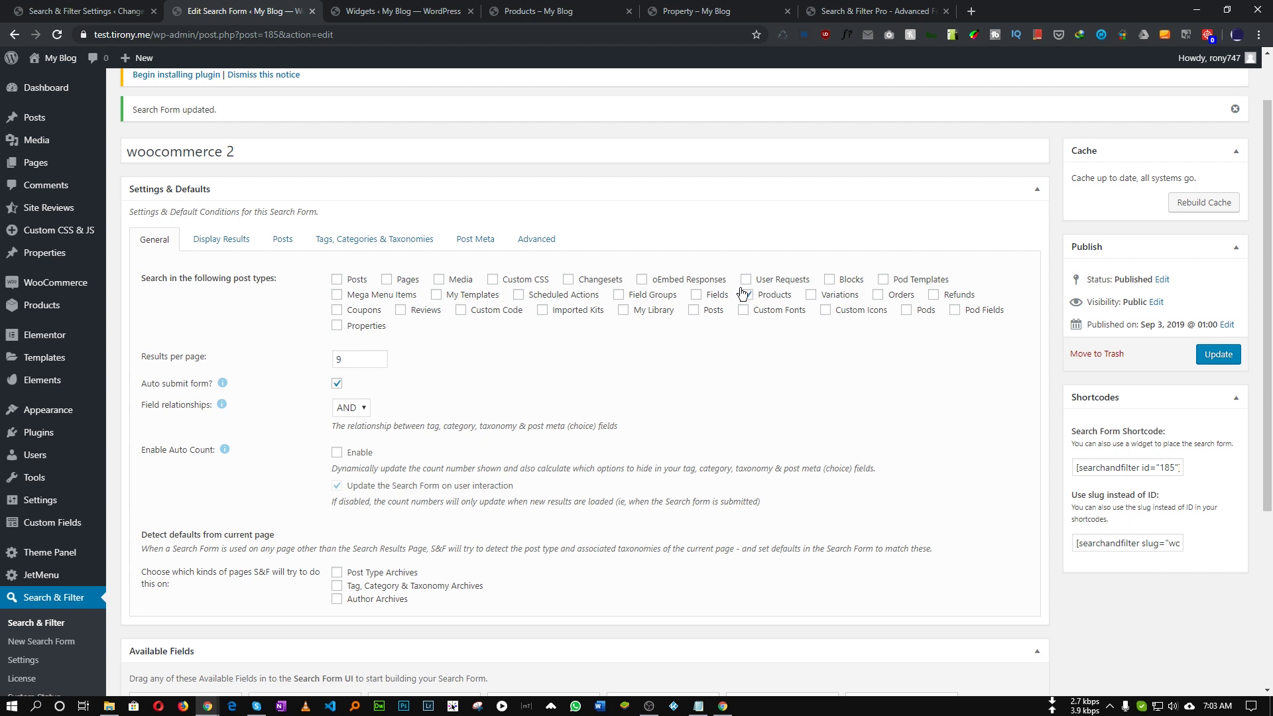
left_click(812, 296)
left_click(1213, 361)
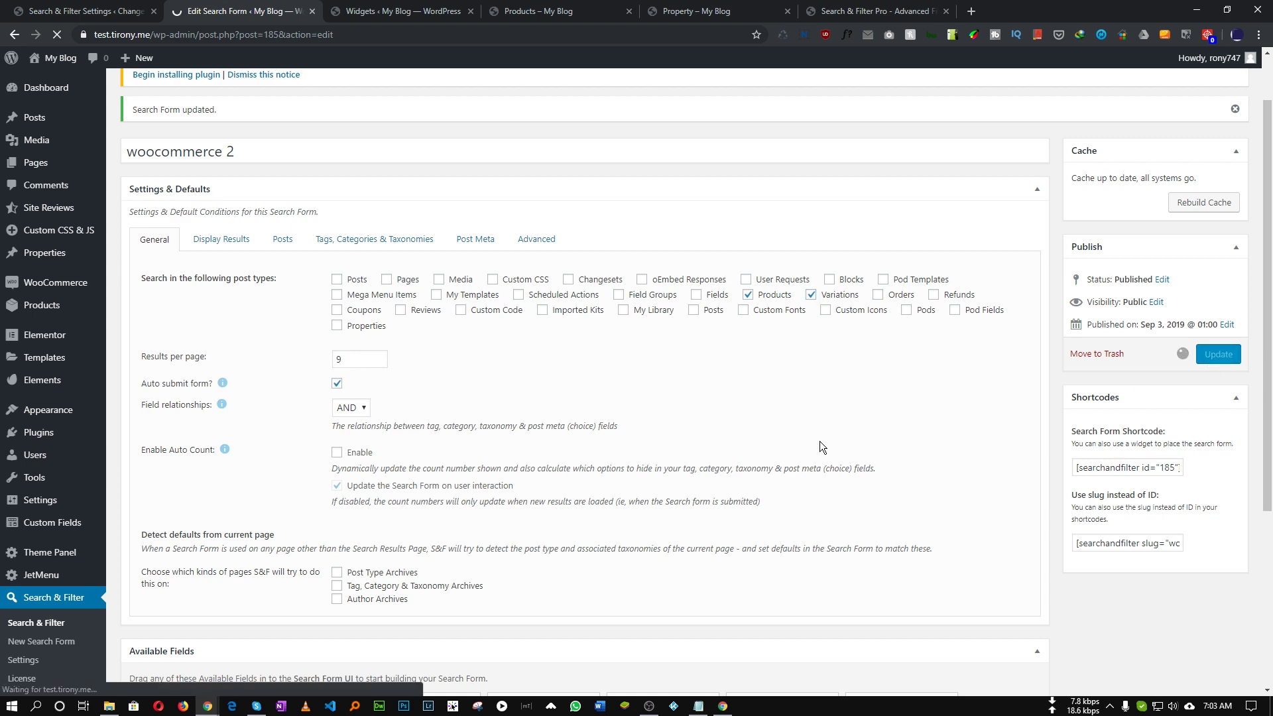
Add a second Taxonomy field below the Product categories field and set its taxonomy to Product Size (pa_size).
scroll(805, 460, "down", 6)
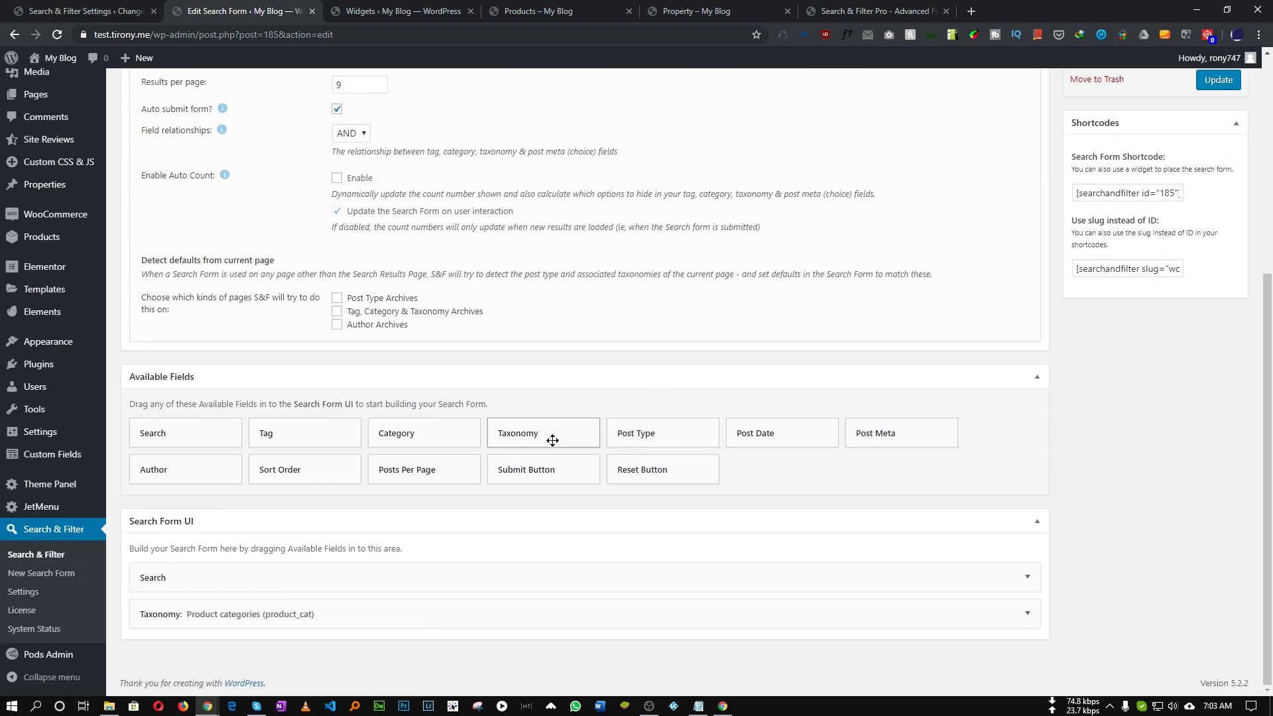
left_click_drag(550, 438, 332, 650)
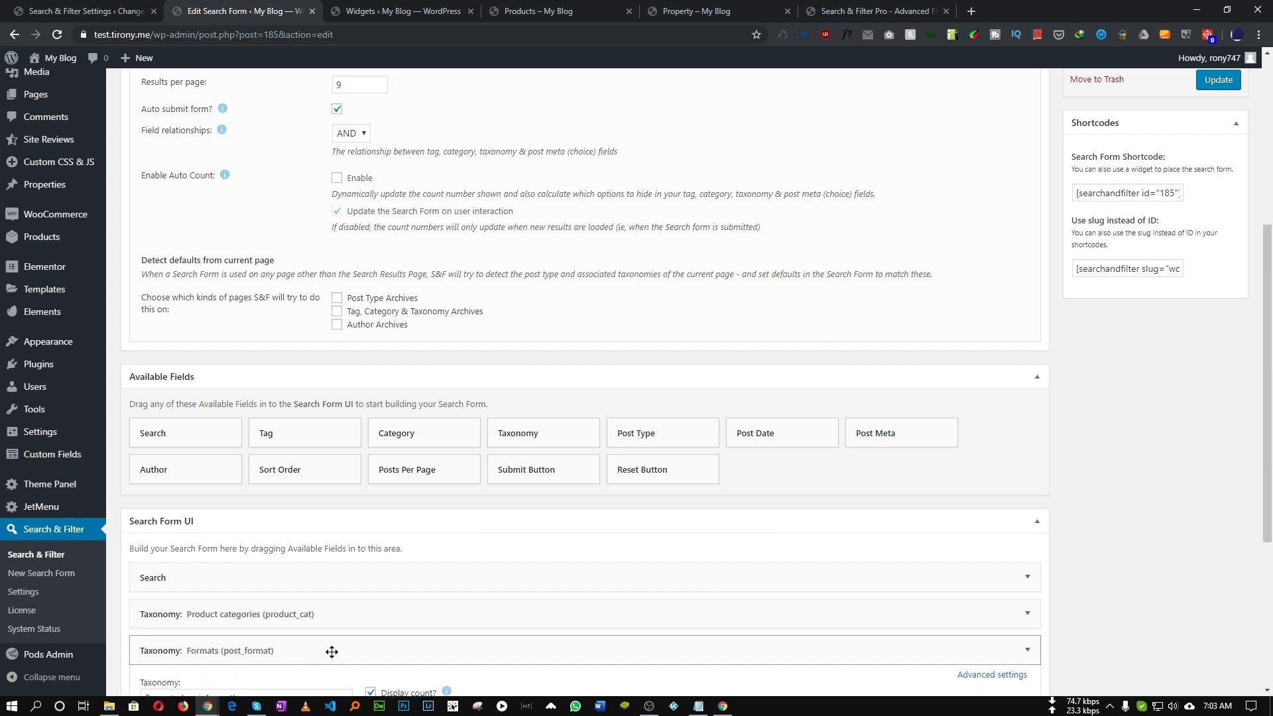
scroll(332, 647, "down", 4)
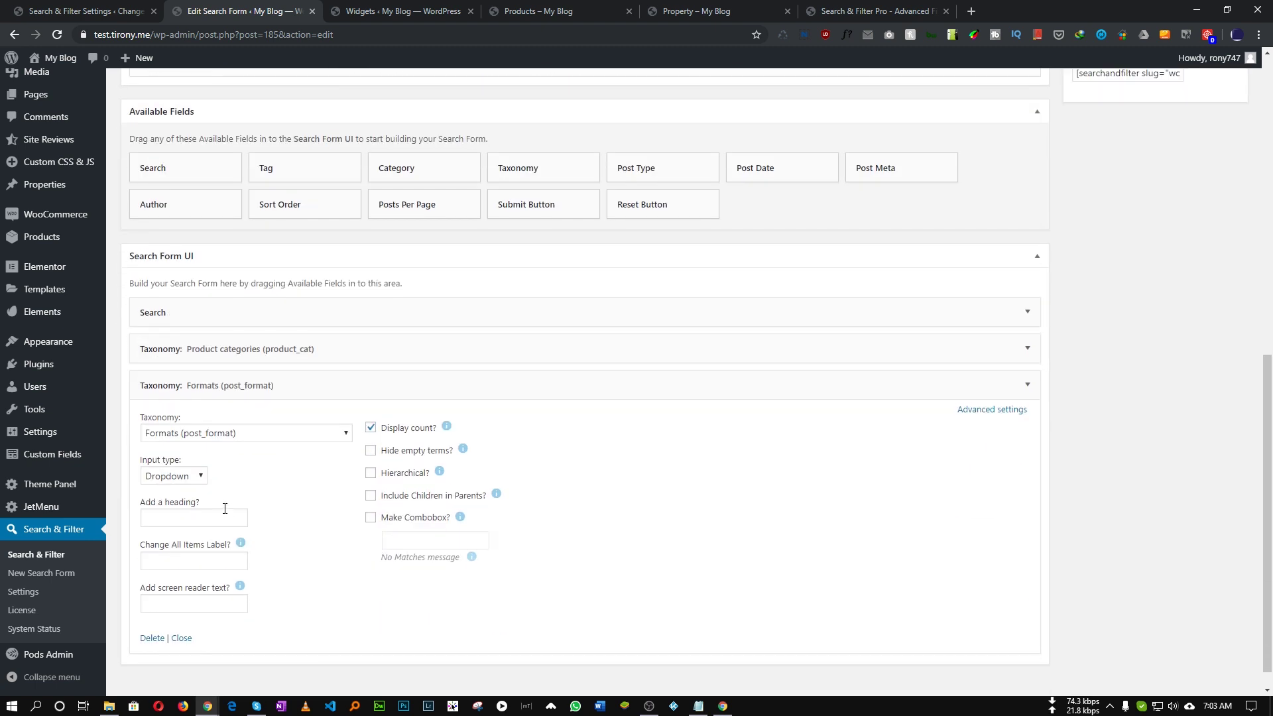
left_click(209, 438)
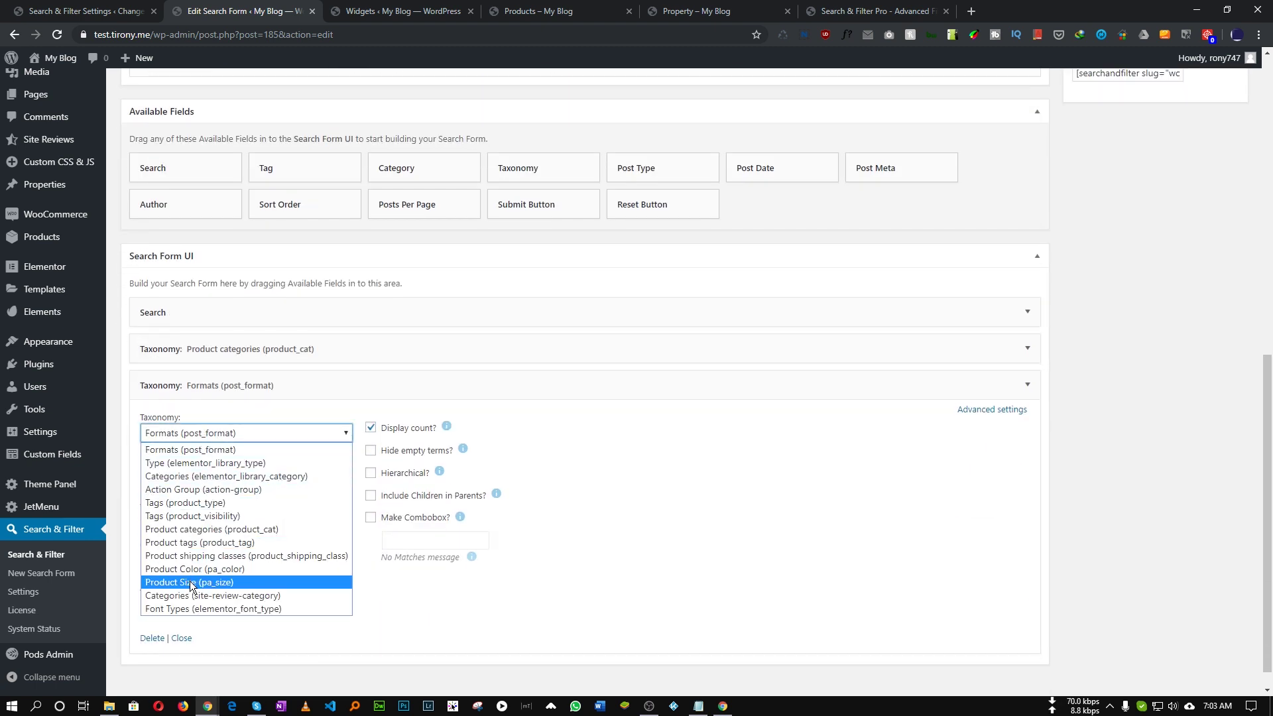
left_click(177, 587)
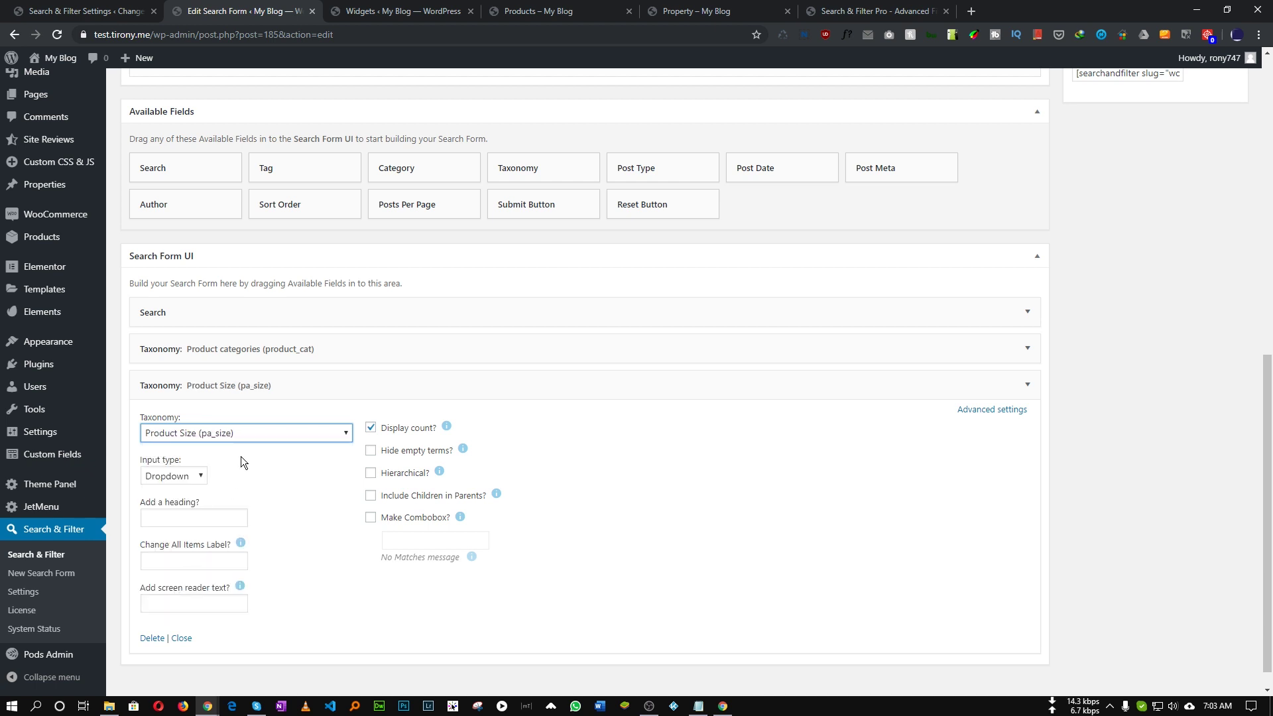
left_click(227, 434)
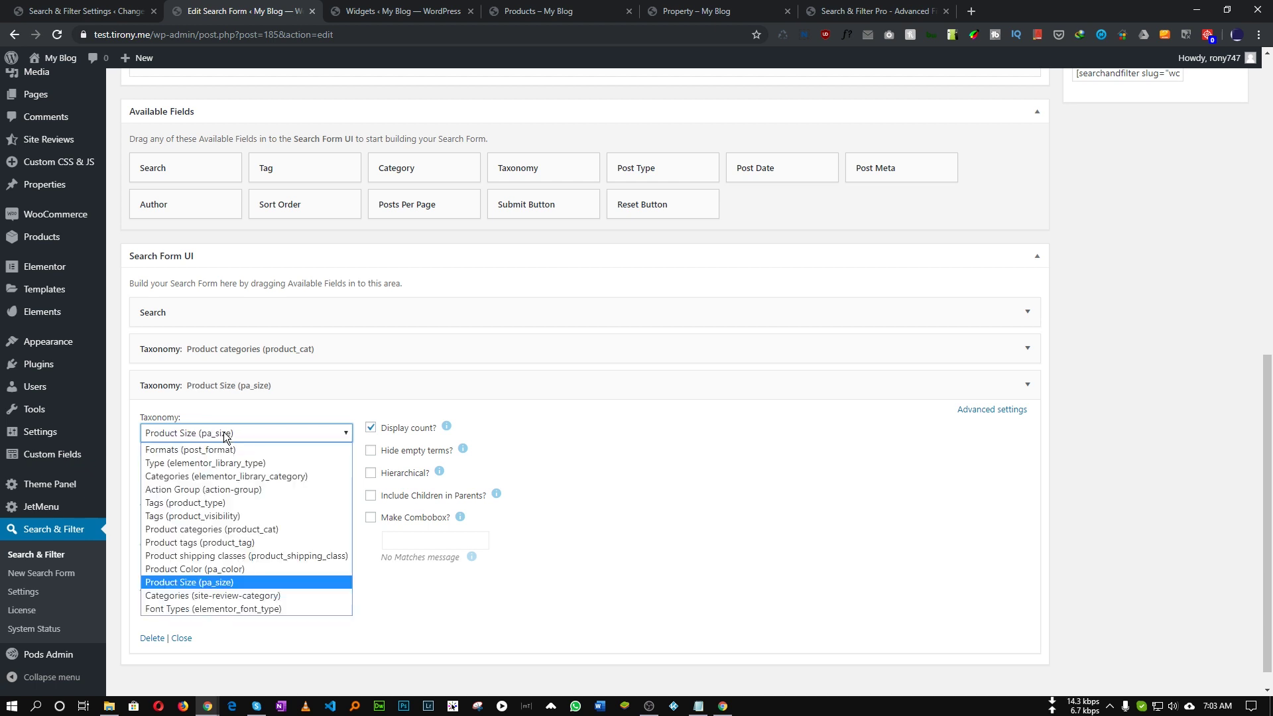
left_click(174, 582)
Set the Product Size field's input type to Checkbox and update the search form.
scroll(829, 463, "up", 4)
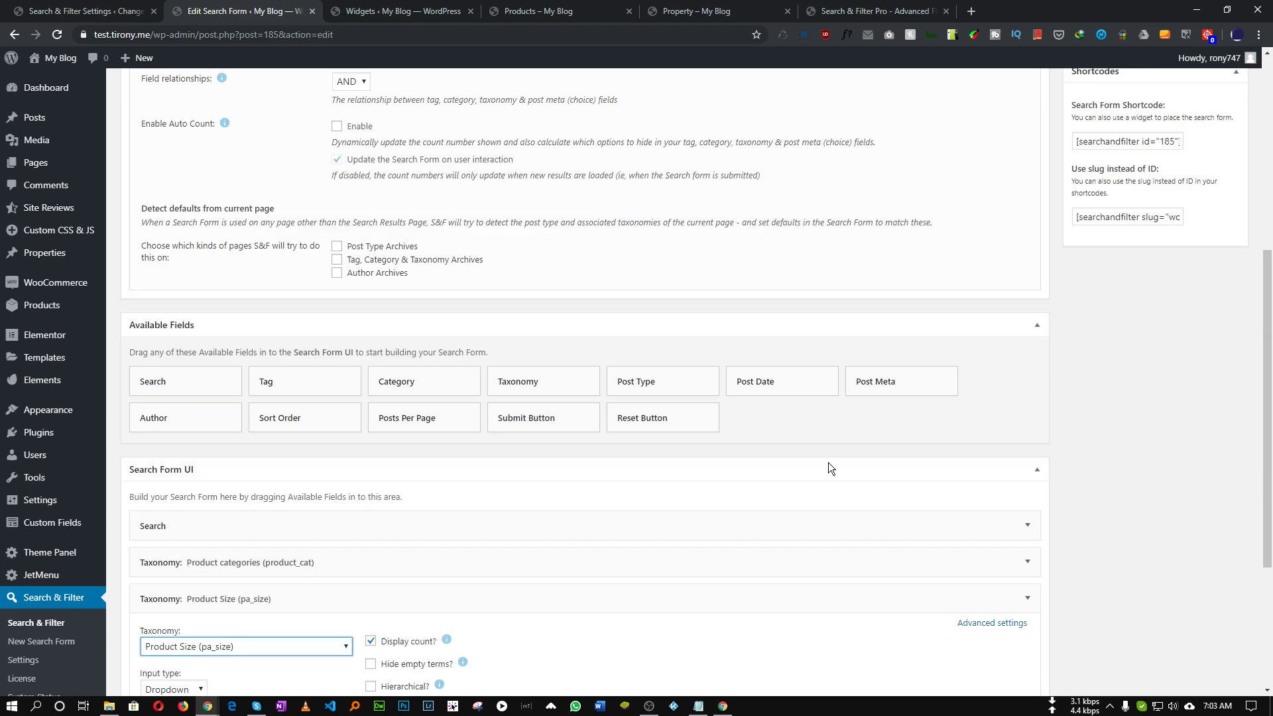
scroll(532, 496, "down", 4)
left_click(180, 476)
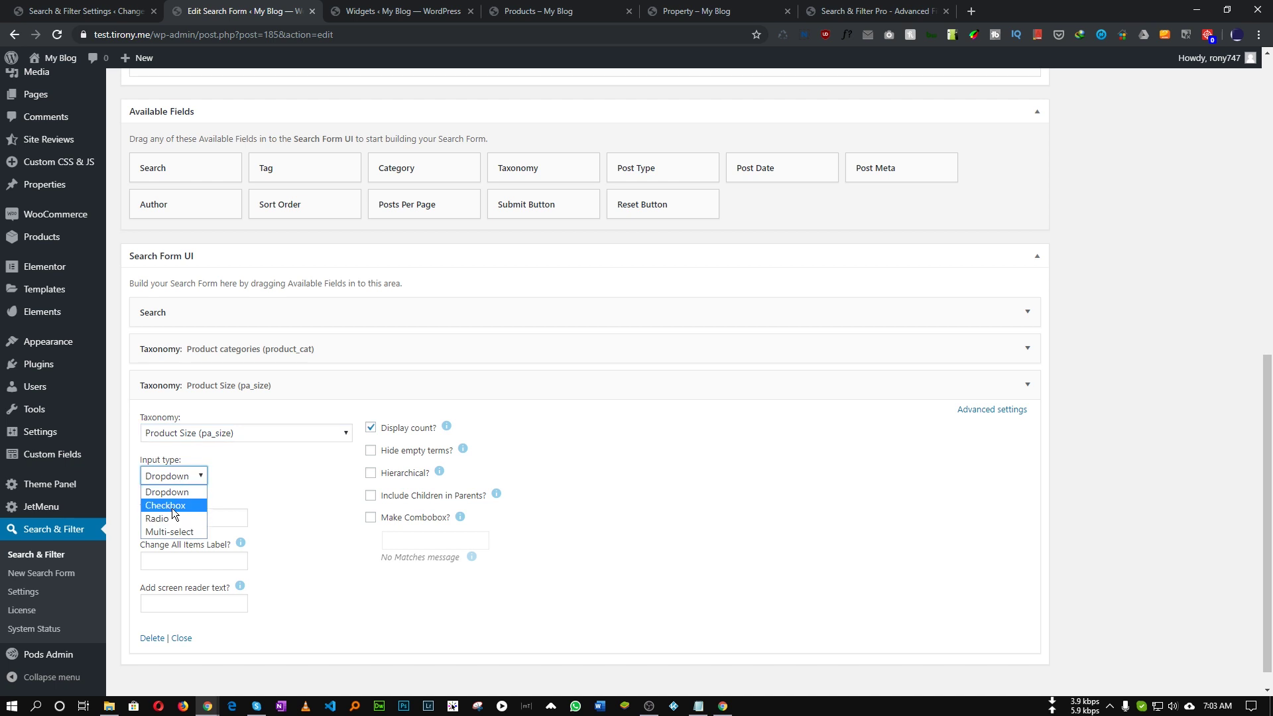
left_click(172, 508)
scroll(1136, 317, "up", 3)
left_click(1219, 98)
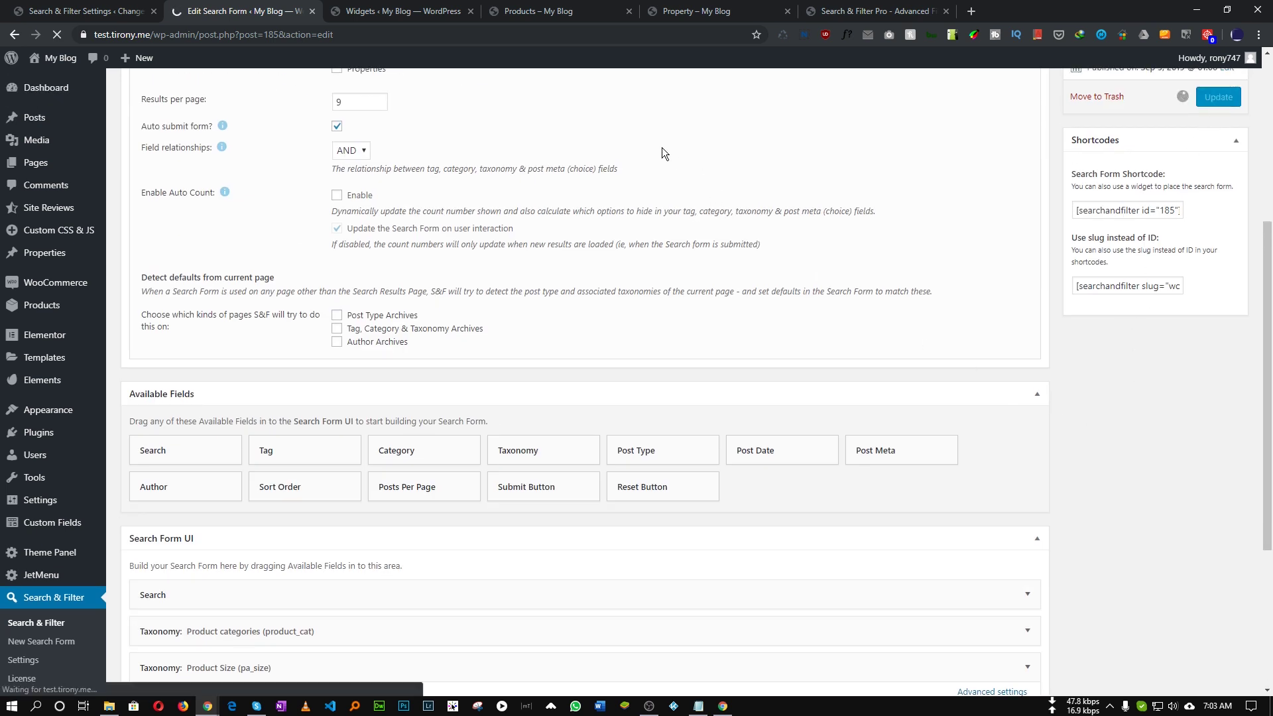
Reload the shop page to check the size filter, and view the Property page's filters for comparison.
left_click(538, 11)
left_click(56, 35)
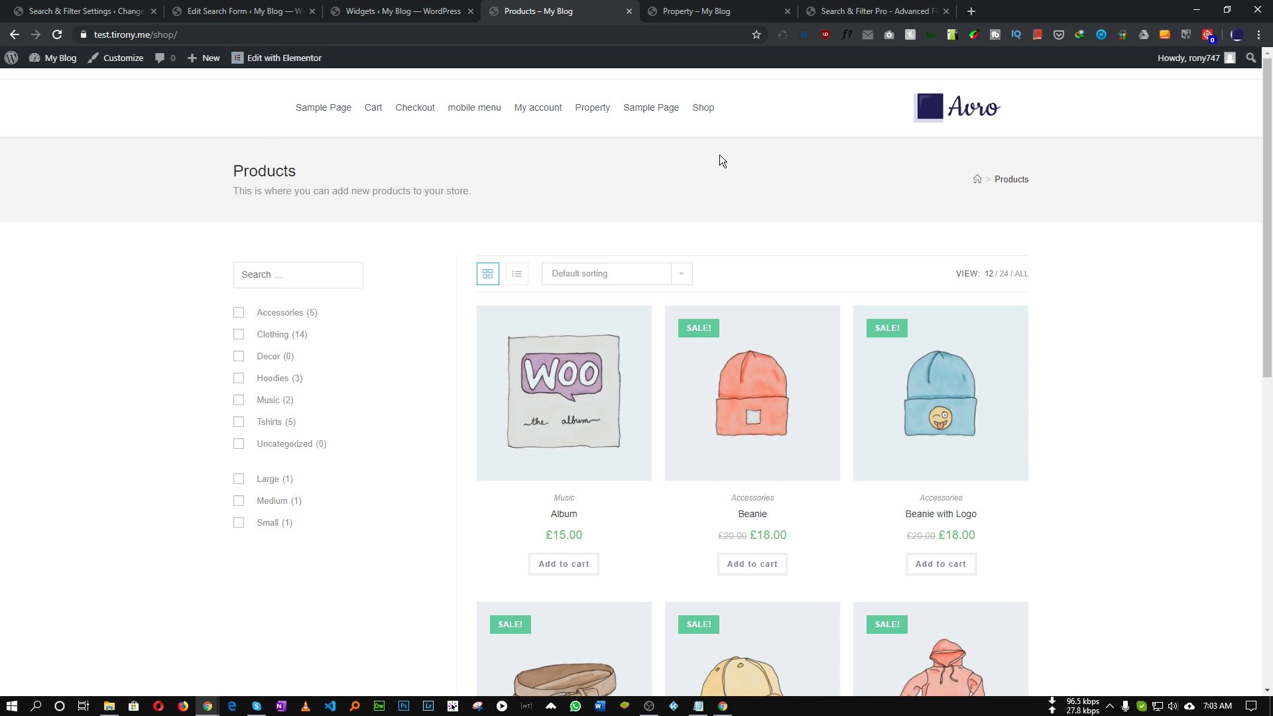
left_click(703, 11)
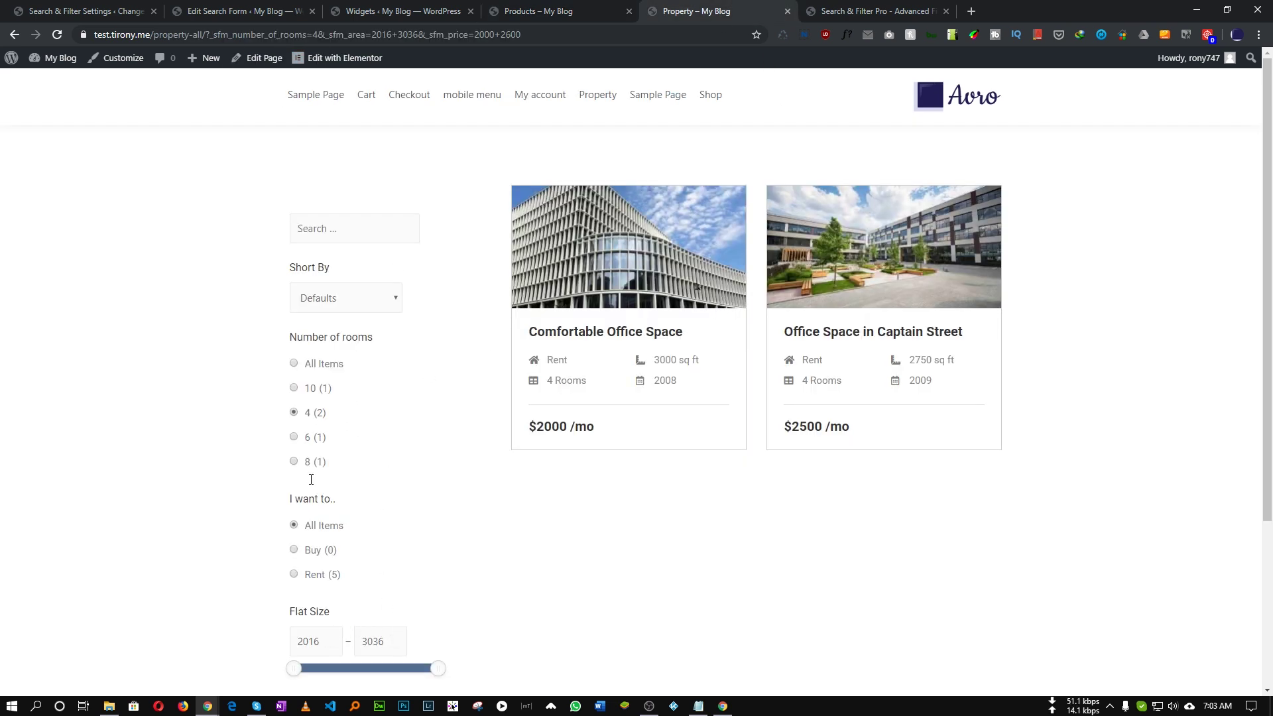
Add a Post Meta field below the Product Size field in the woocommerce 2 form, keeping the Range - Slider input type.
left_click(243, 11)
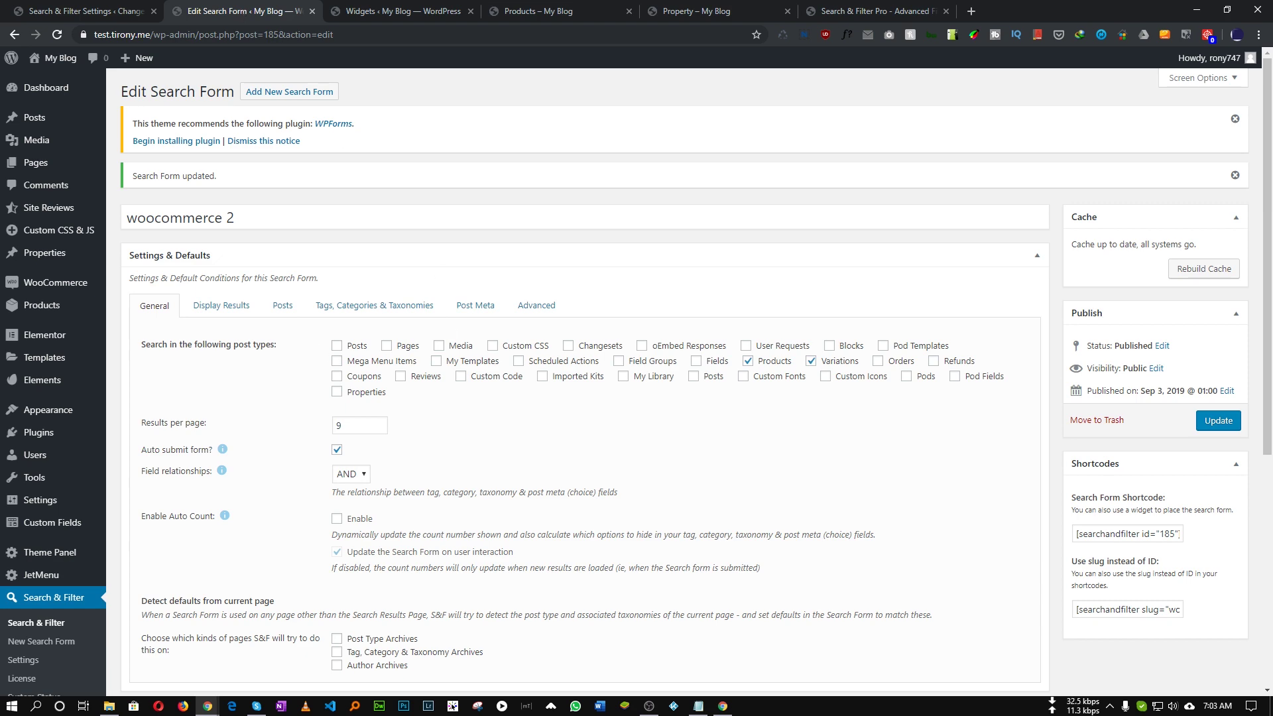
scroll(491, 439, "down", 6)
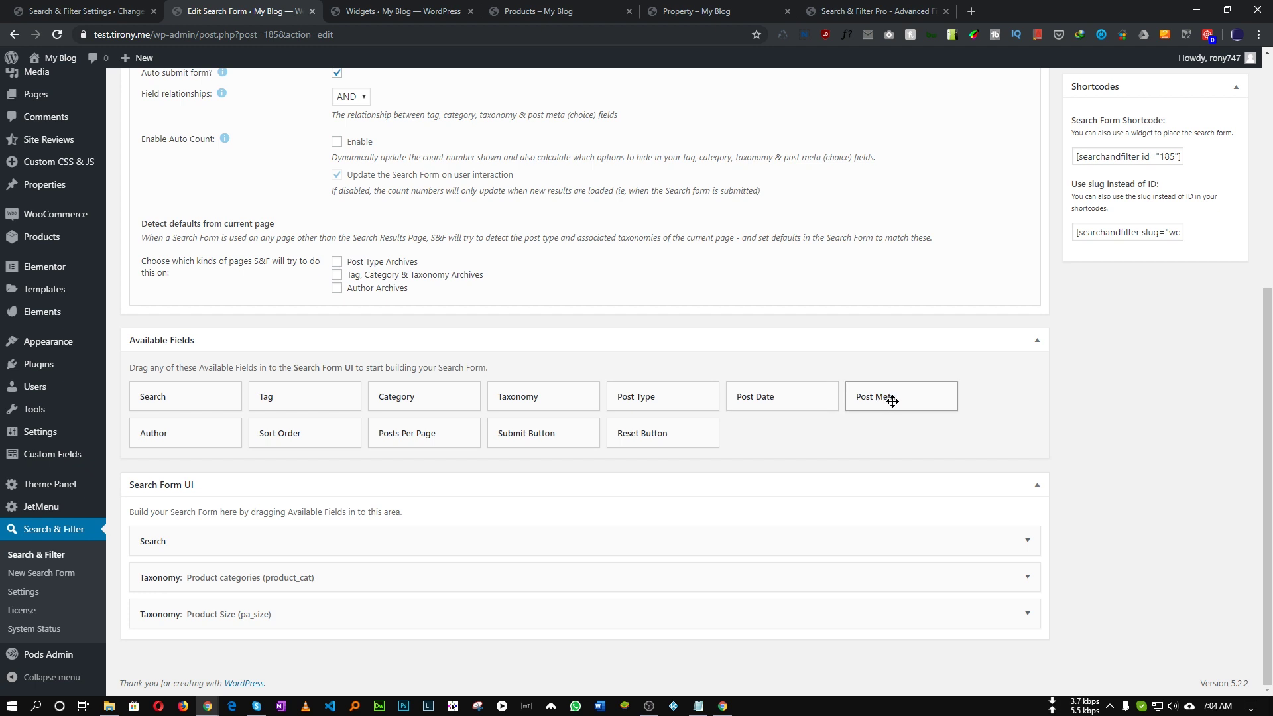
left_click_drag(892, 401, 256, 652)
scroll(239, 597, "down", 5)
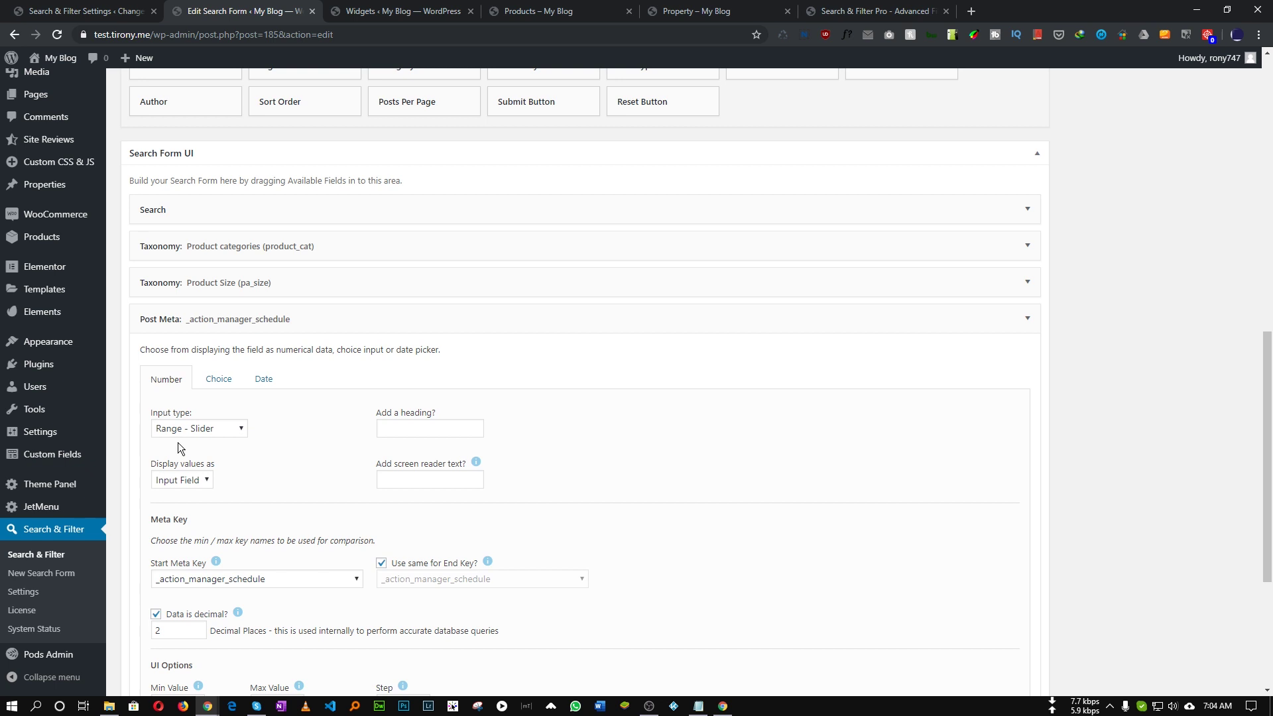
left_click(207, 431)
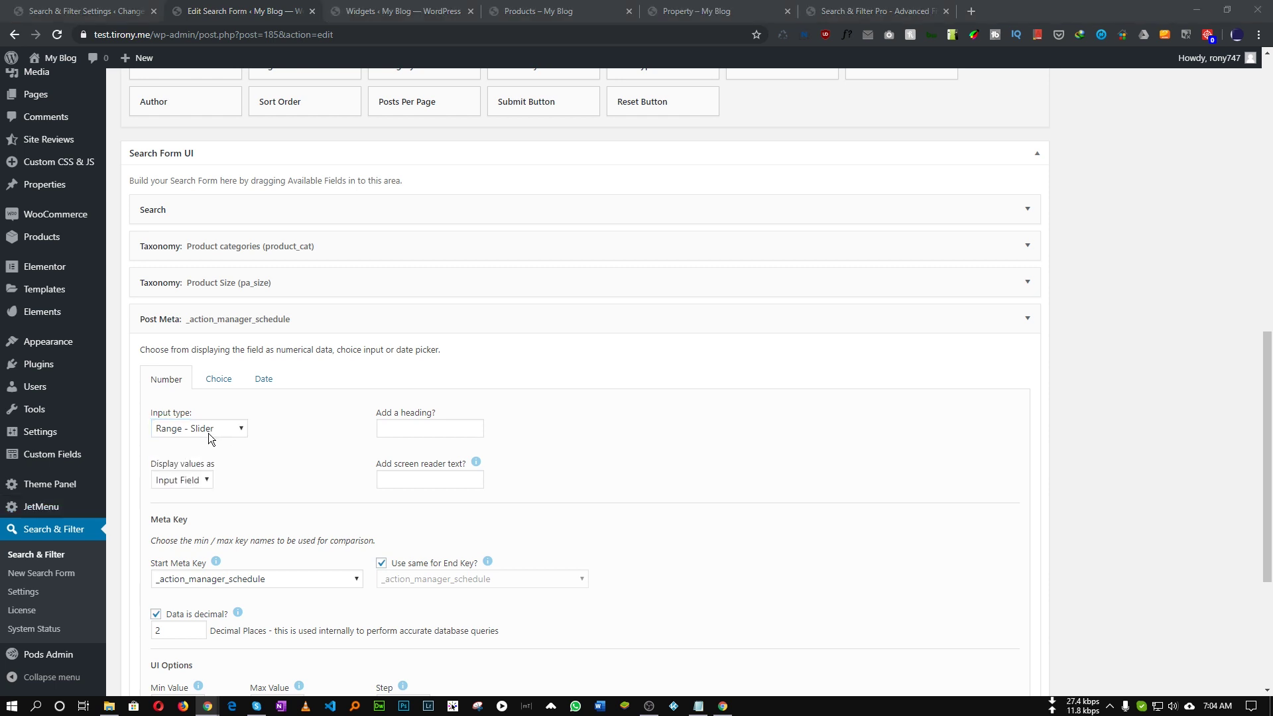
scroll(224, 447, "down", 2)
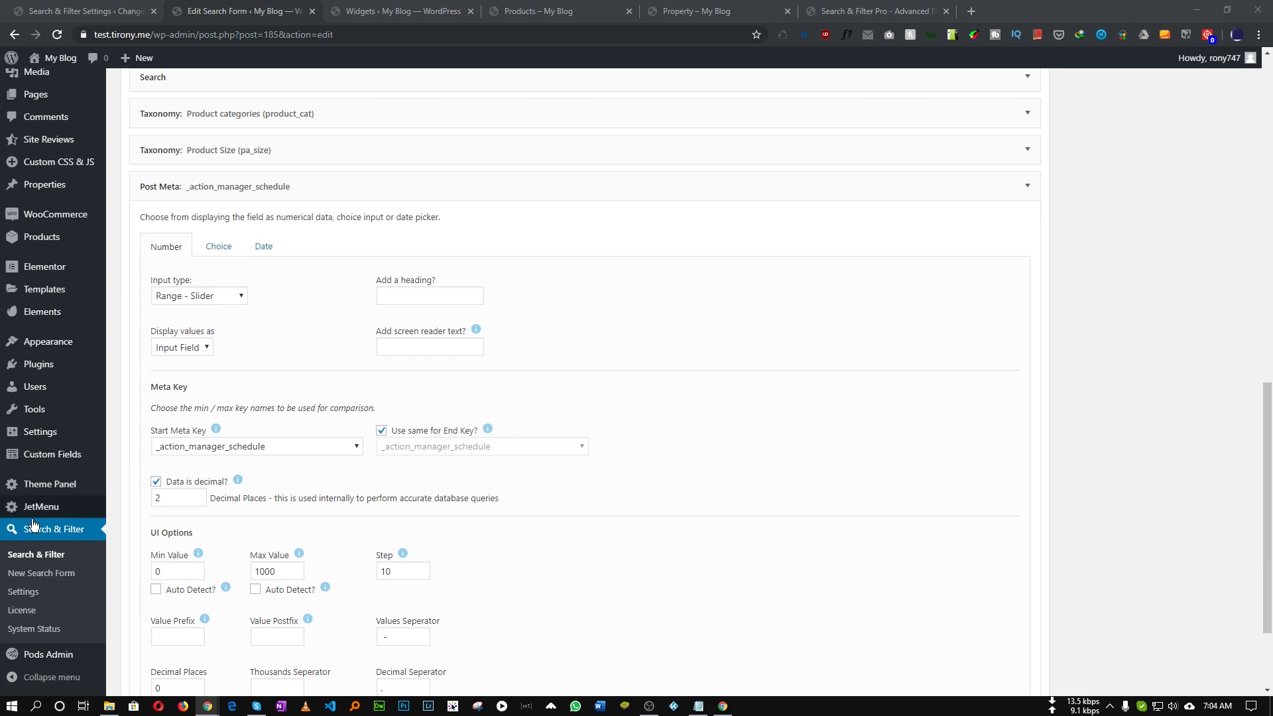
Set the Post Meta field's Start Meta Key to _price.
left_click(225, 450)
scroll(252, 371, "down", 3)
scroll(252, 370, "down", 15)
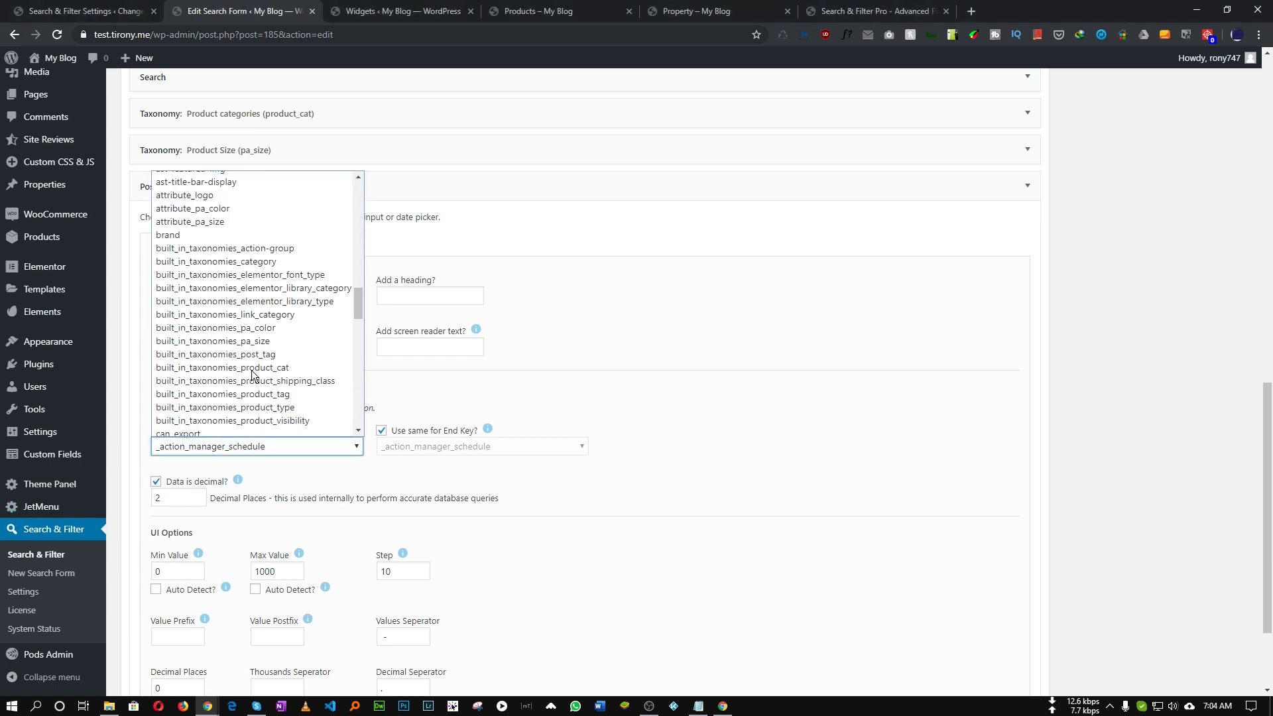
scroll(252, 370, "down", 5)
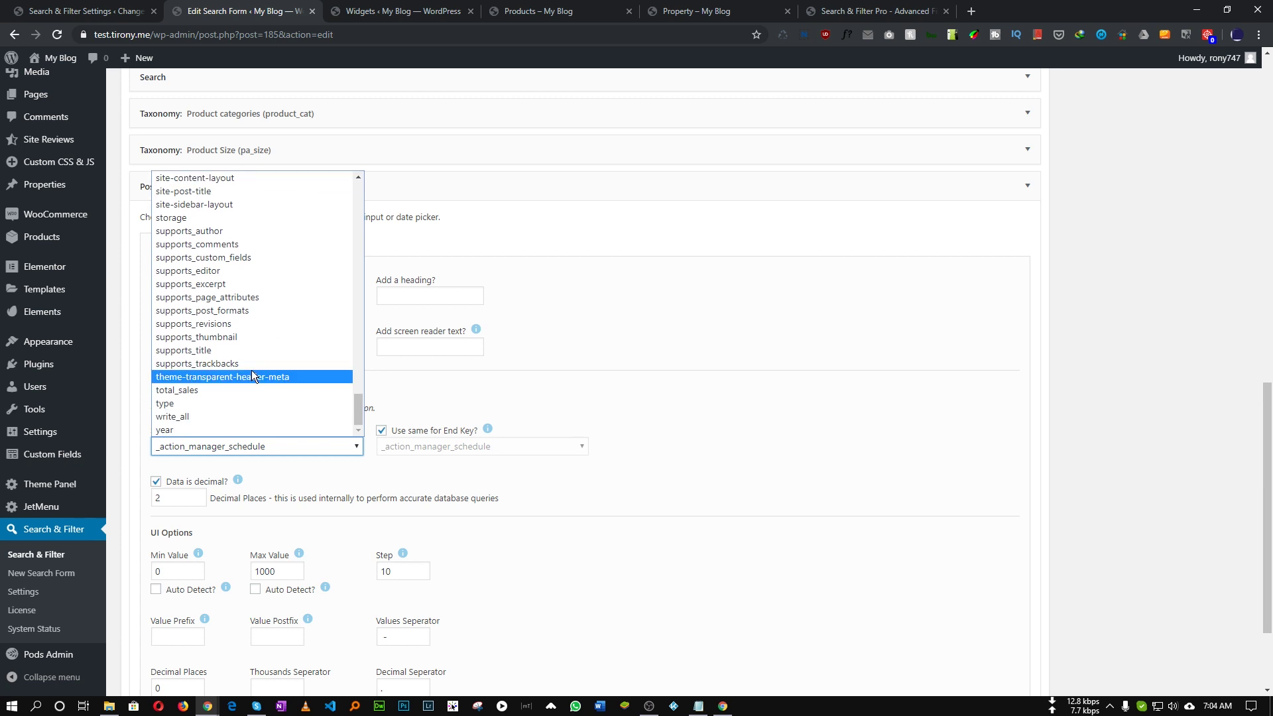
scroll(232, 382, "up", 8)
scroll(197, 357, "up", 15)
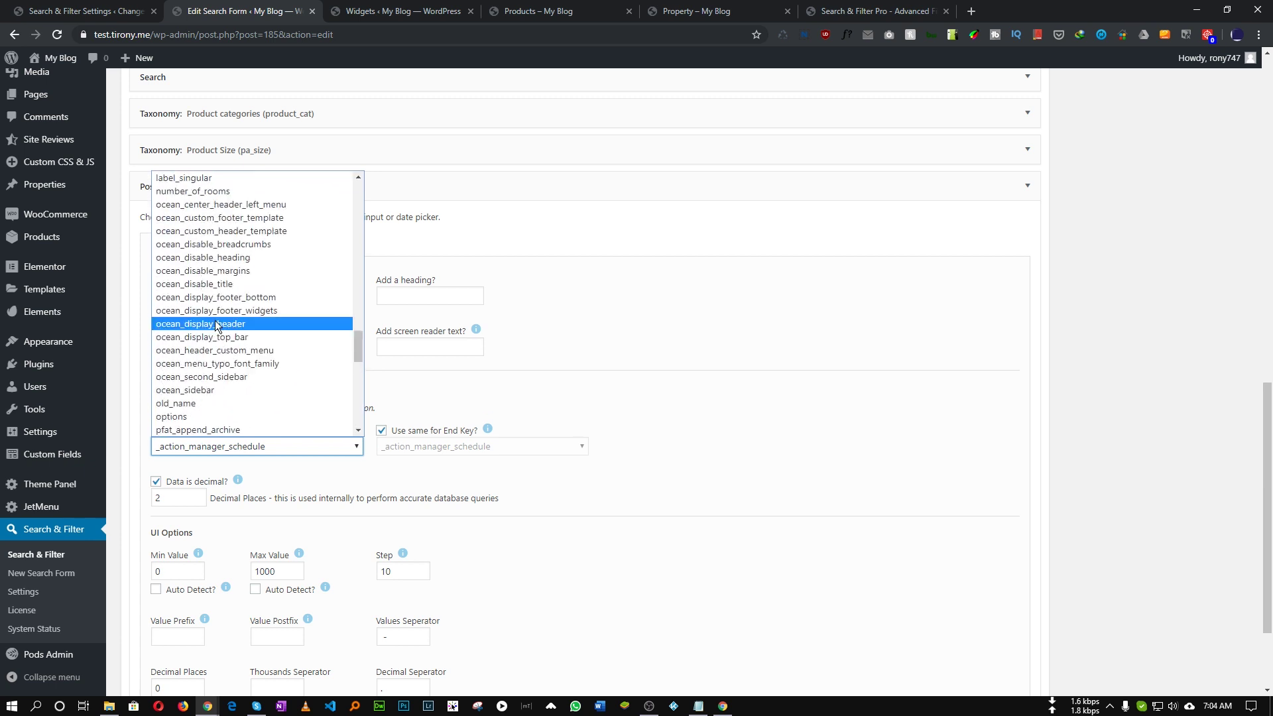
scroll(226, 386, "up", 10)
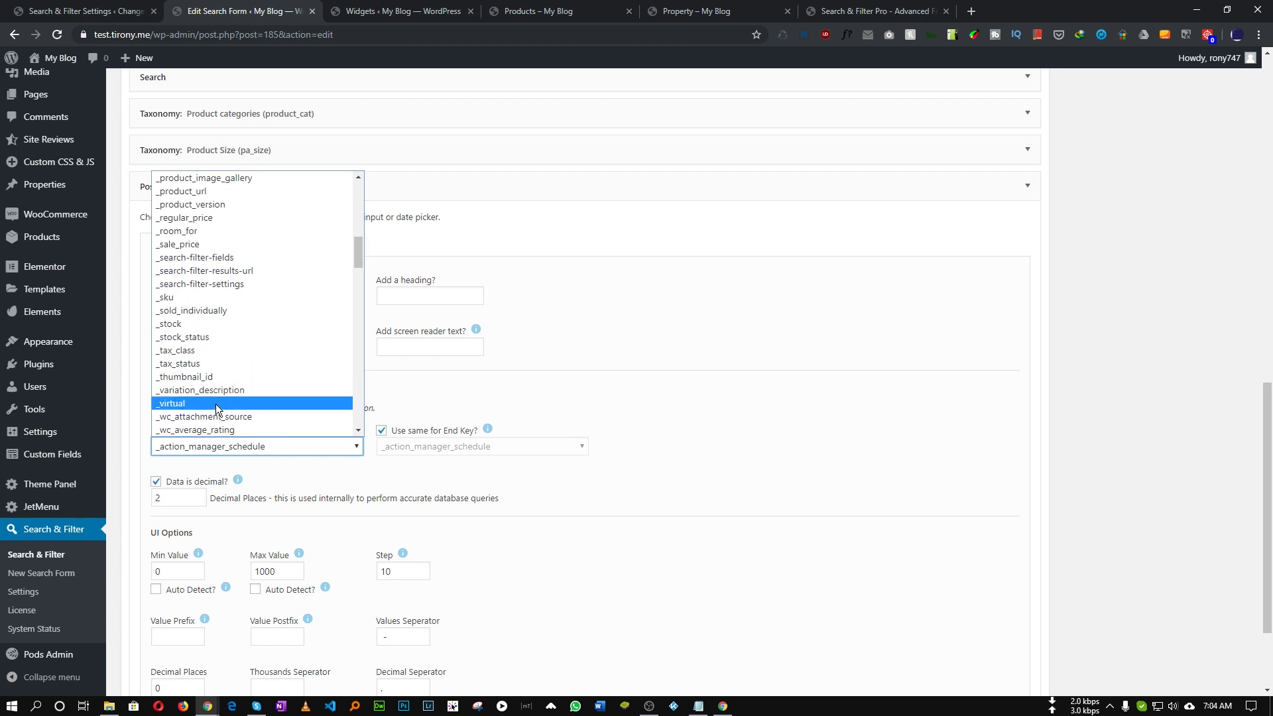
scroll(217, 408, "up", 3)
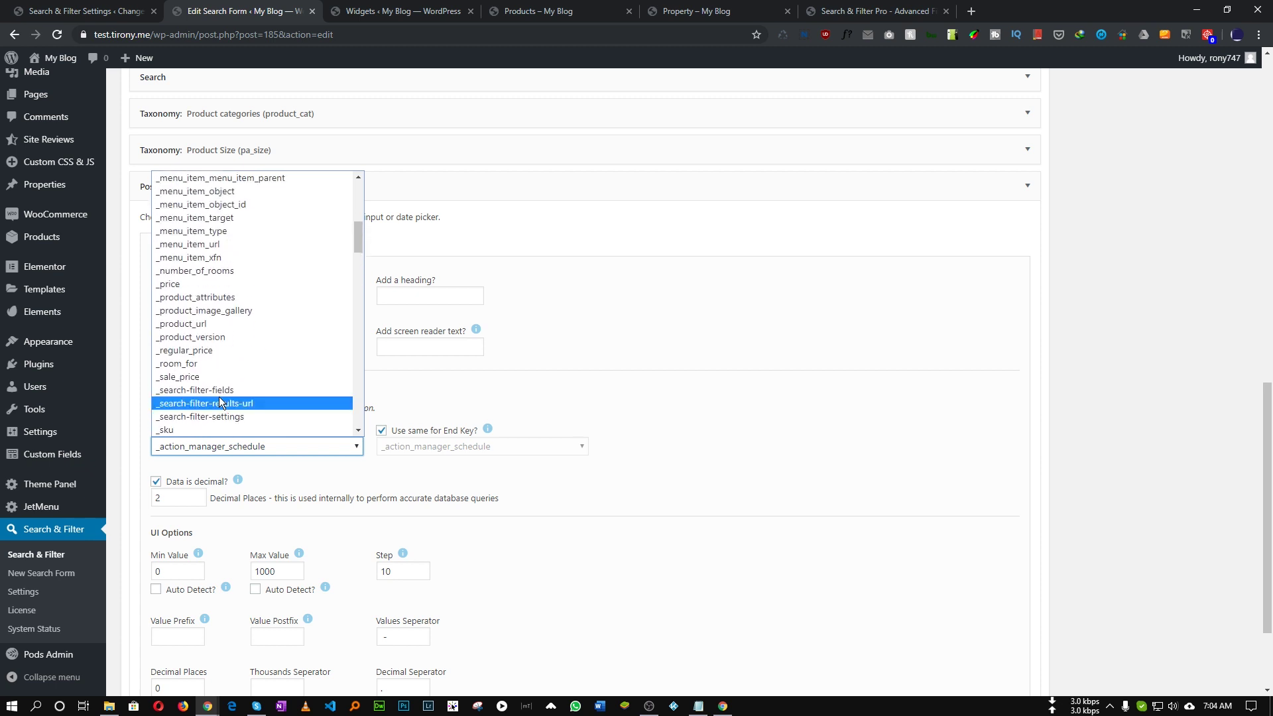
left_click(176, 287)
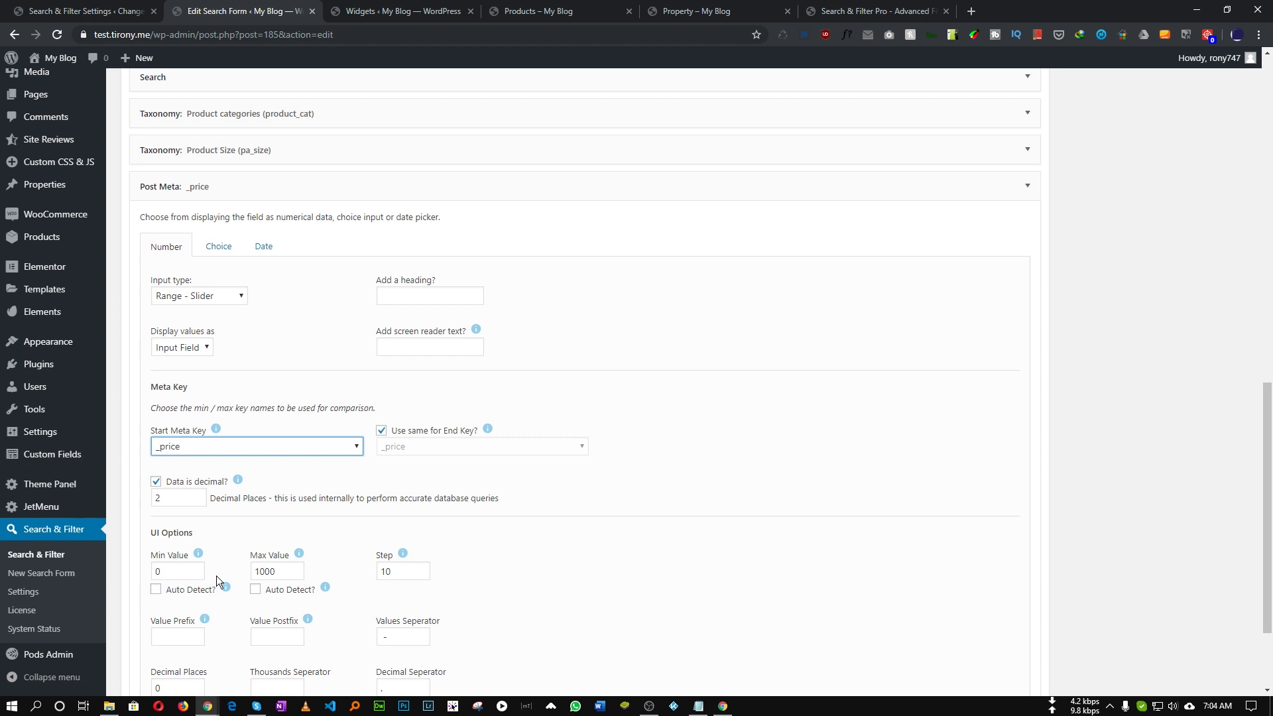
Enable Auto Detect for both the Min Value and Max Value of the _price field and update the search form.
left_click(156, 591)
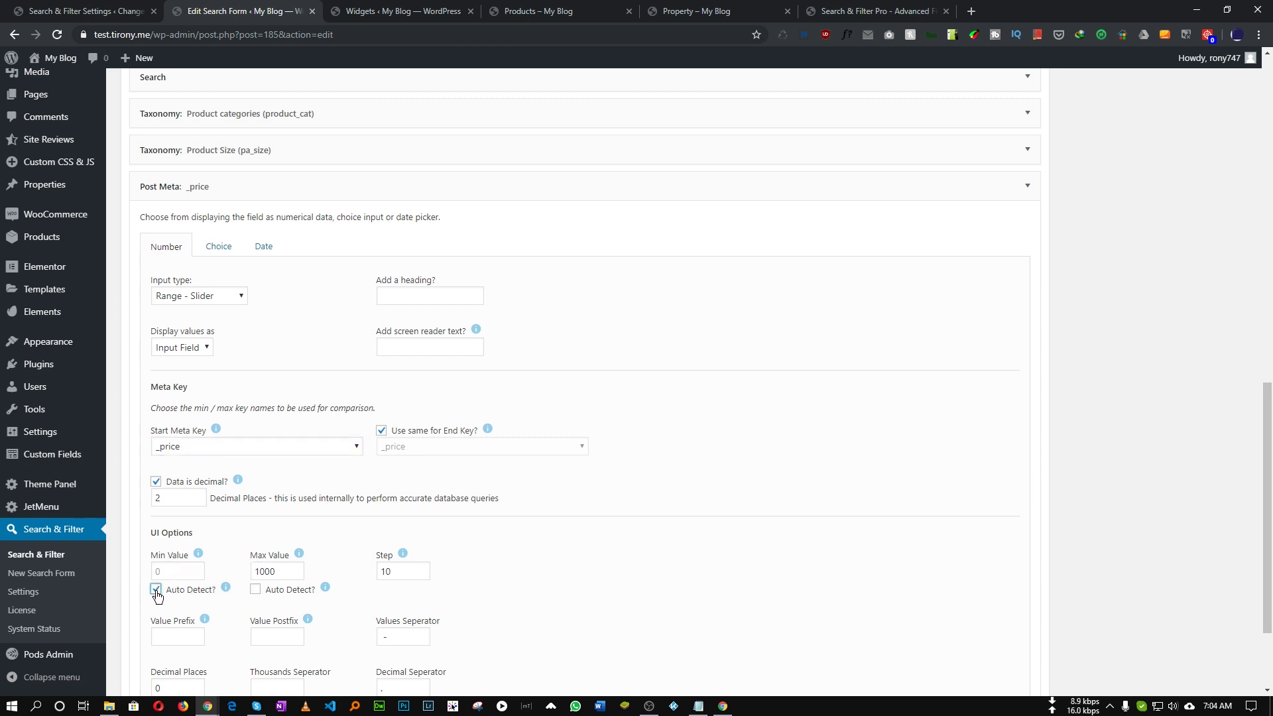
left_click(256, 591)
scroll(504, 558, "up", 9)
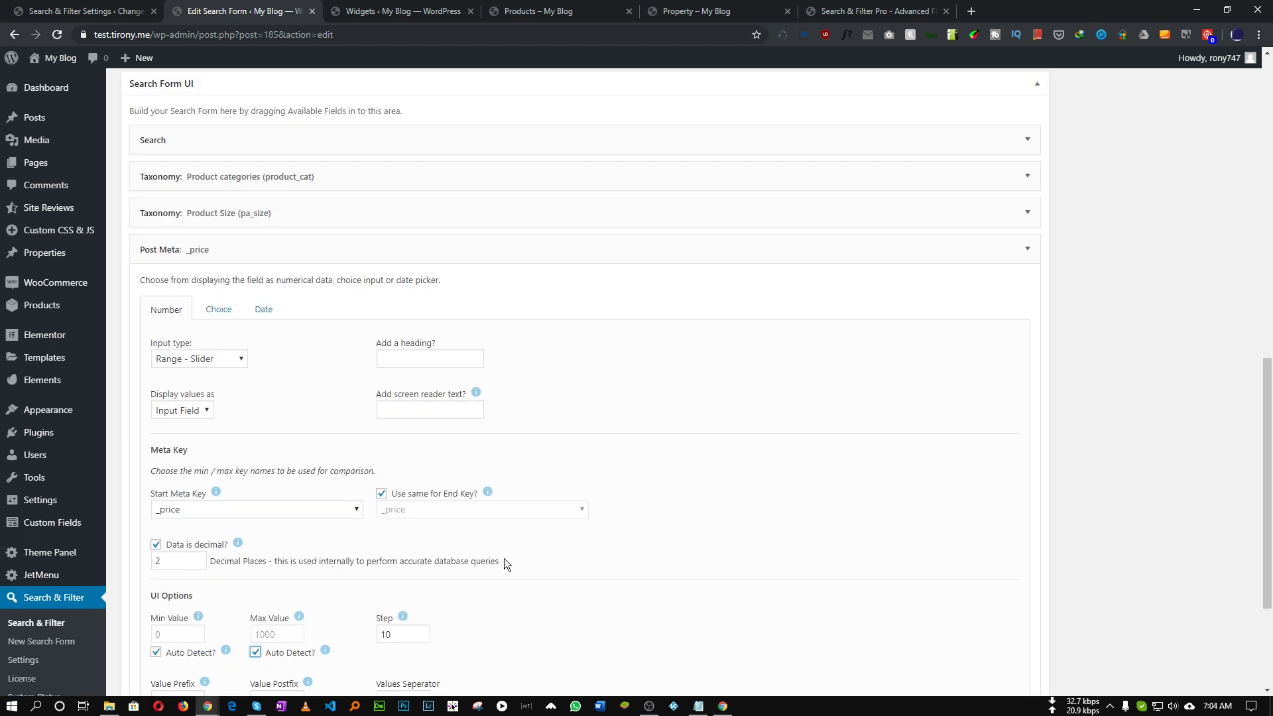
left_click(1220, 175)
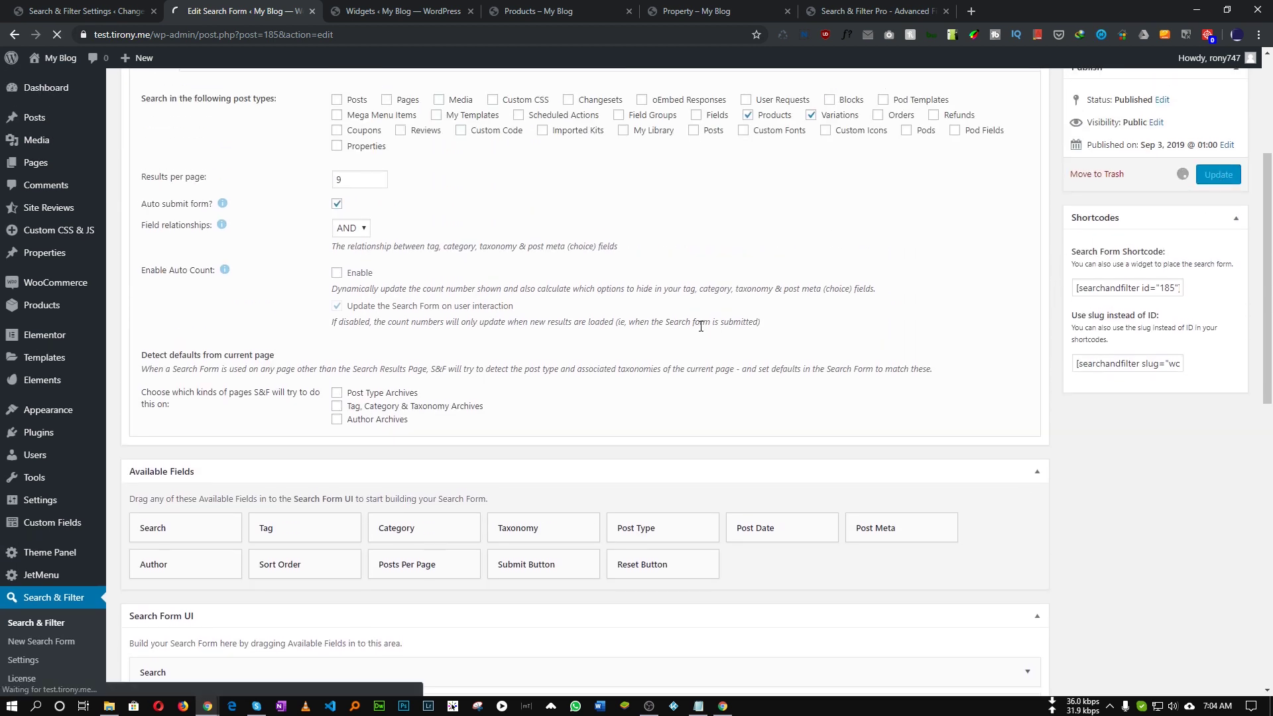
Test the price range filter on the shop page by setting the minimum price to 52.
left_click(539, 11)
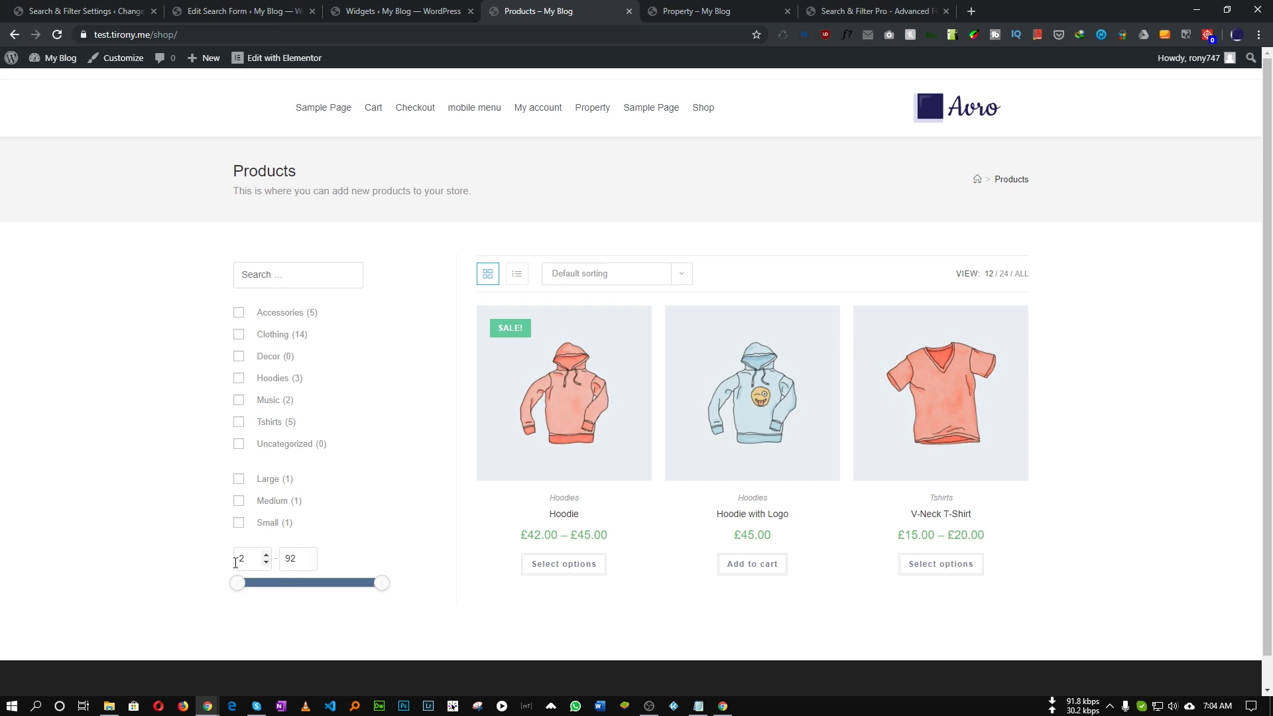
type("5")
key("Tab")
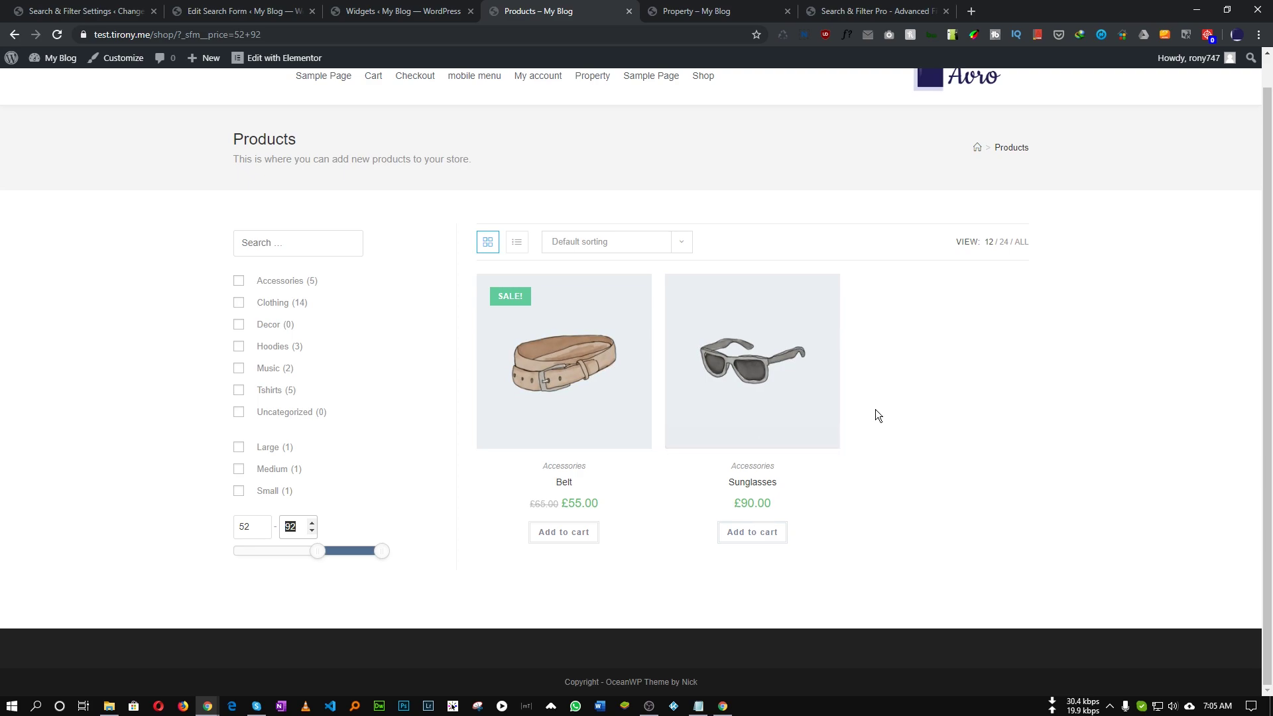
Open the Elementor Pro article under 3rd Party in the Search & Filter Pro website's documentation.
left_click(874, 10)
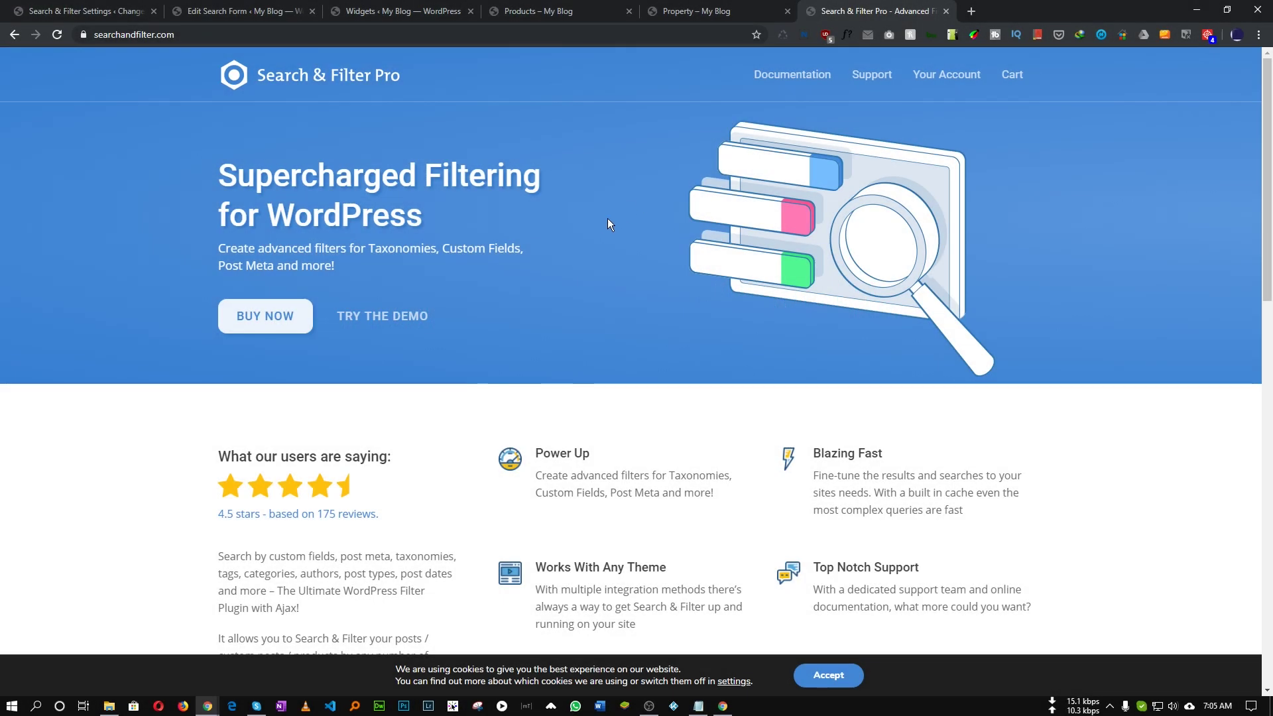
left_click(520, 10)
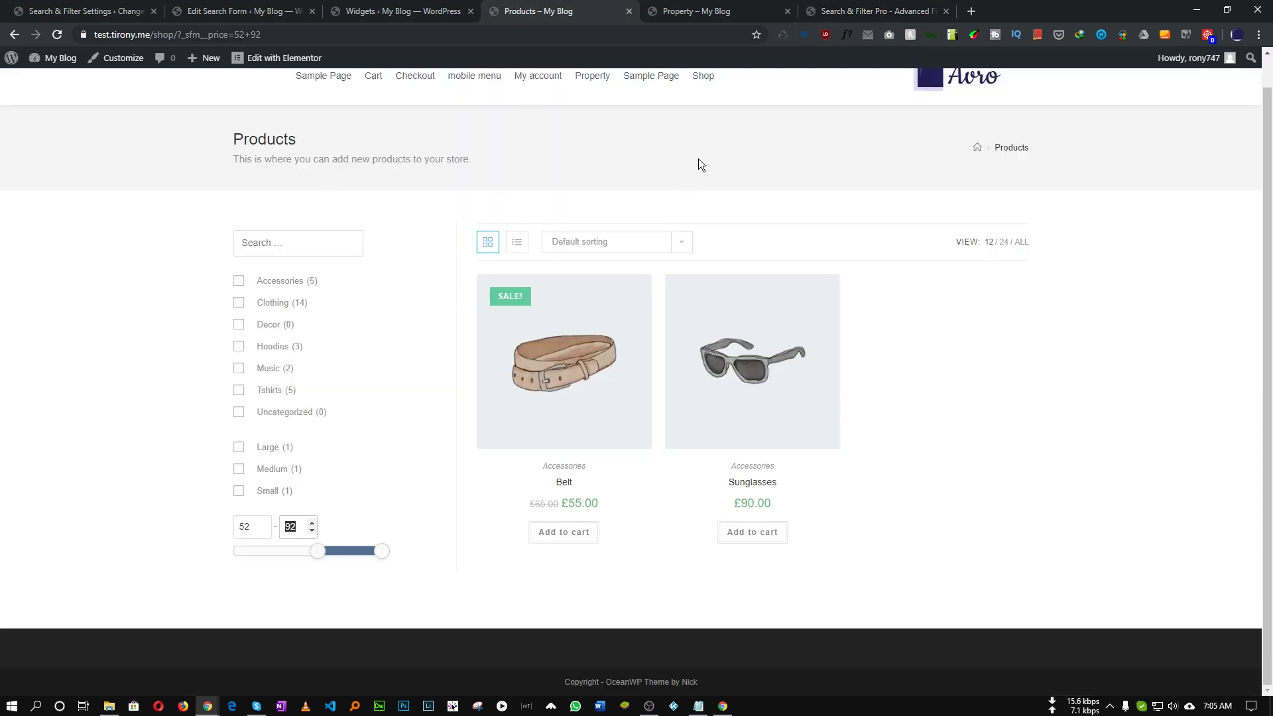
left_click(855, 6)
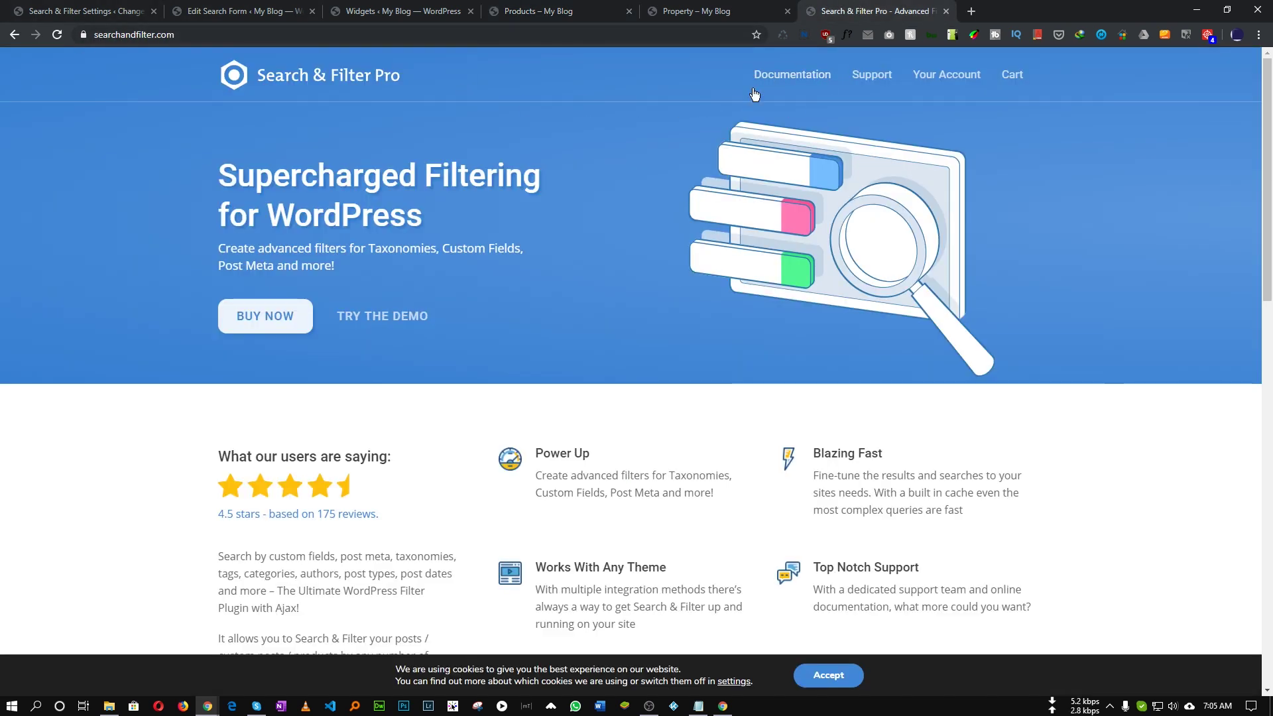
left_click(792, 78)
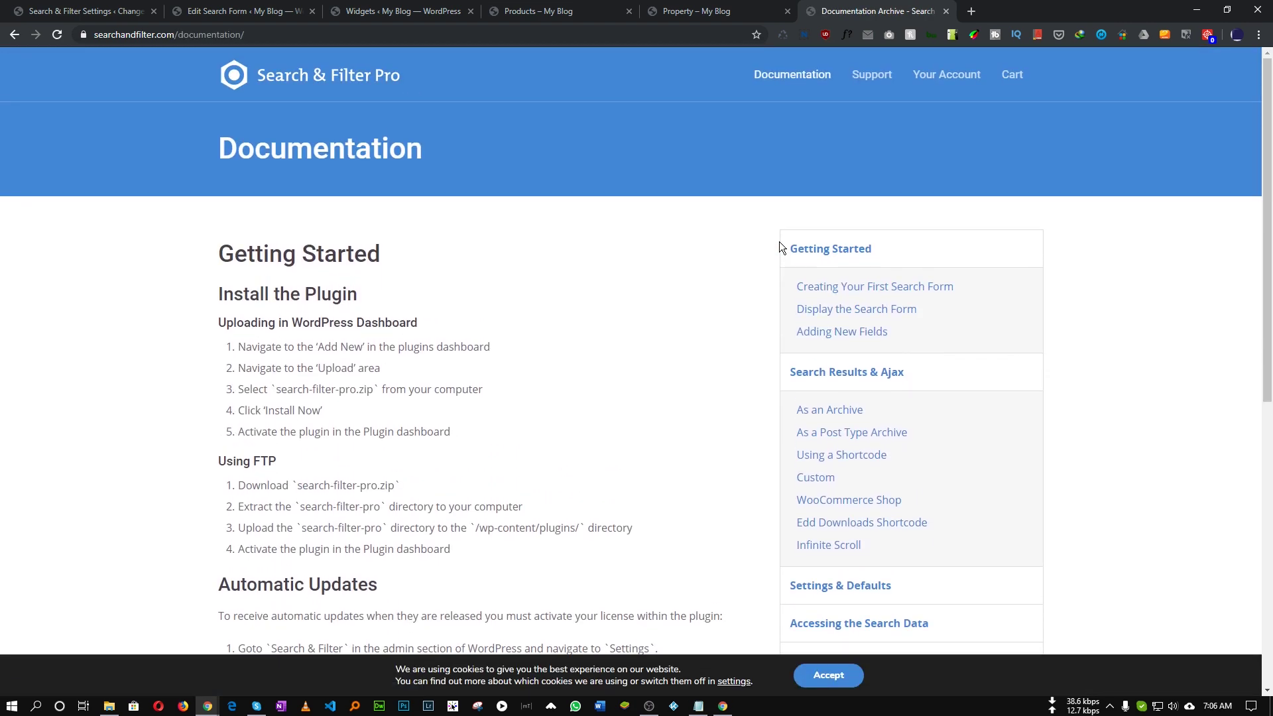
scroll(779, 241, "down", 7)
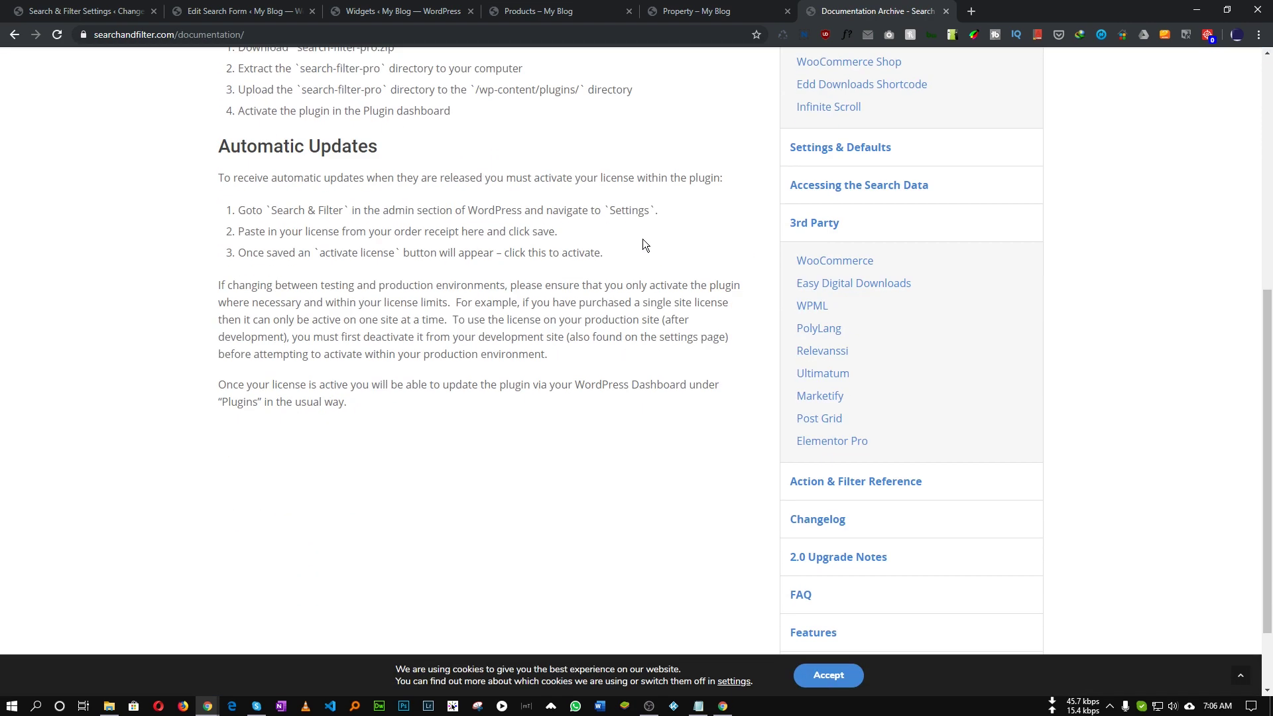
scroll(642, 239, "down", 1)
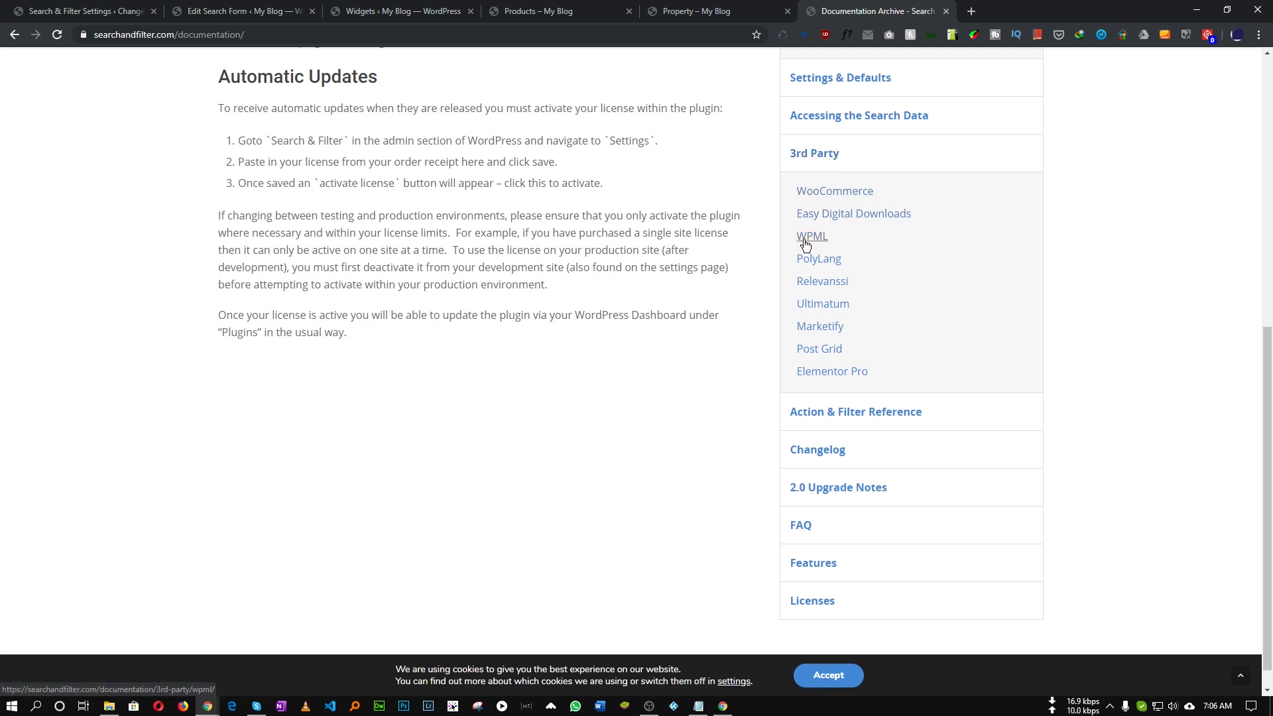
left_click(834, 378)
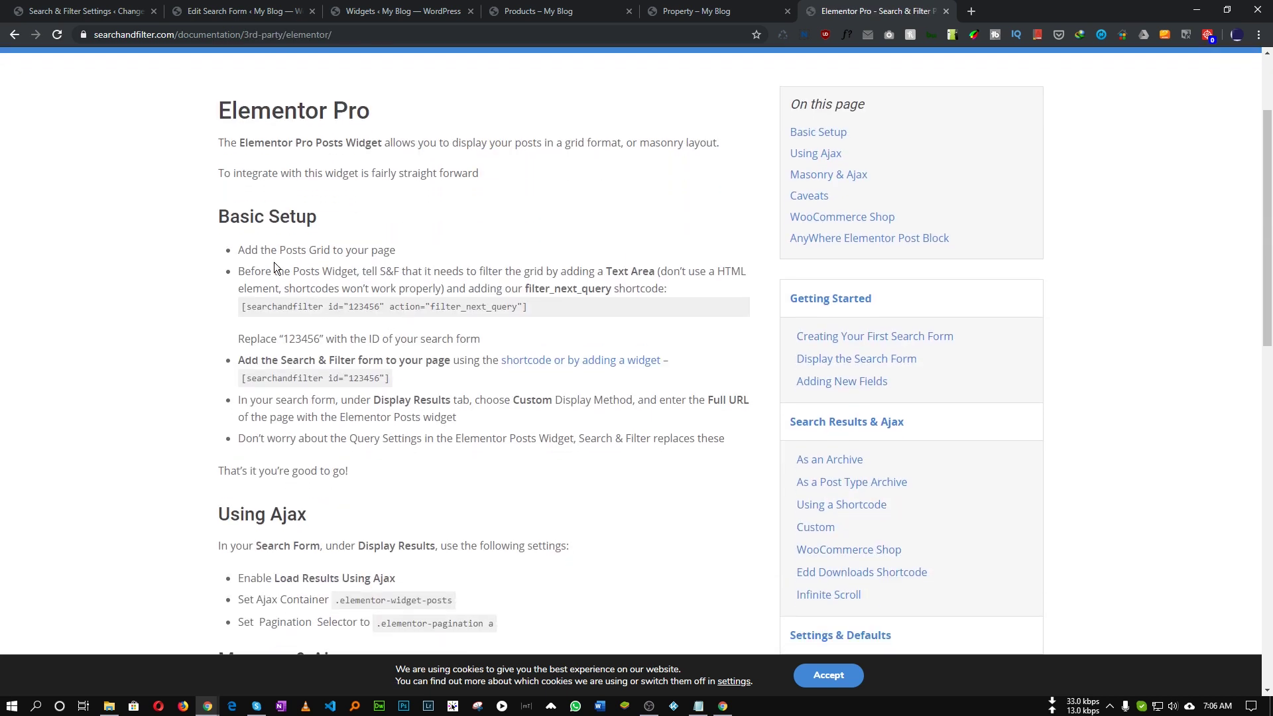
Read the Basic Setup instructions for integrating Search & Filter with the Elementor Pro Posts widget.
left_click_drag(234, 119, 335, 118)
left_click(334, 118)
scroll(374, 338, "down", 2)
left_click_drag(374, 338, 242, 104)
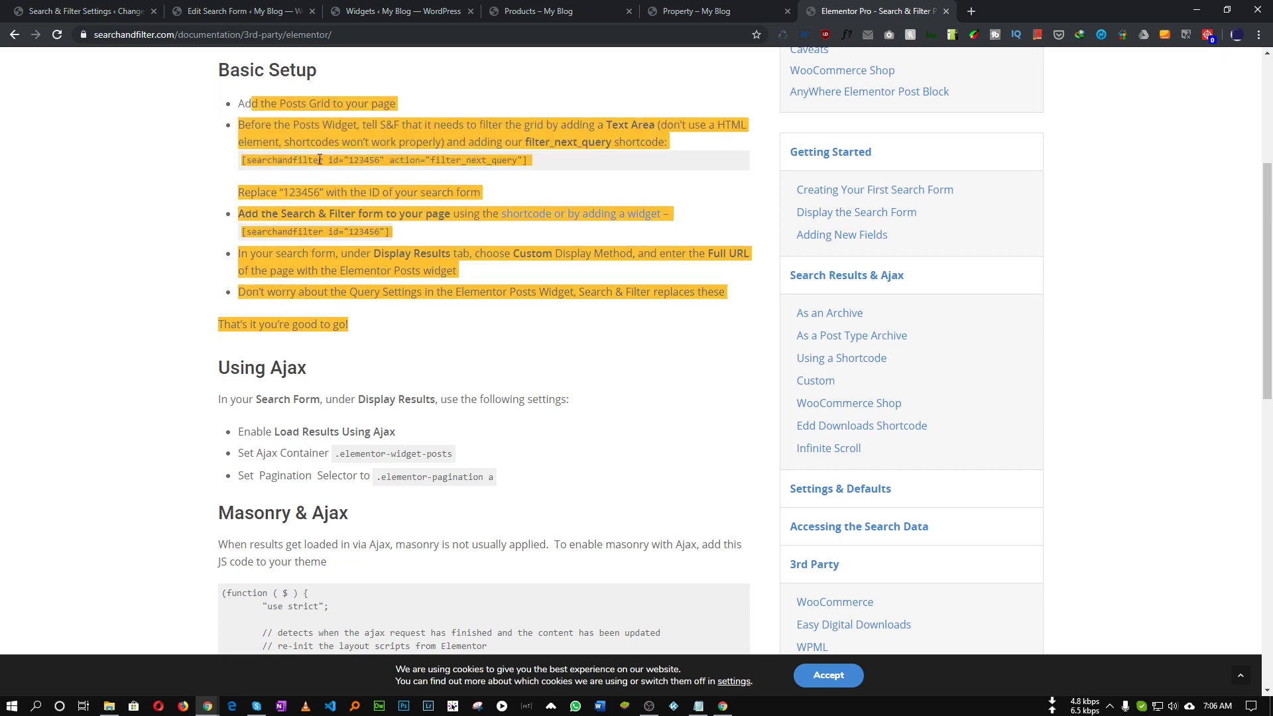
left_click(364, 170)
Create a new WordPress page in its own browser tab and title it elementor filter.
left_click(215, 9)
mouse_move(60, 162)
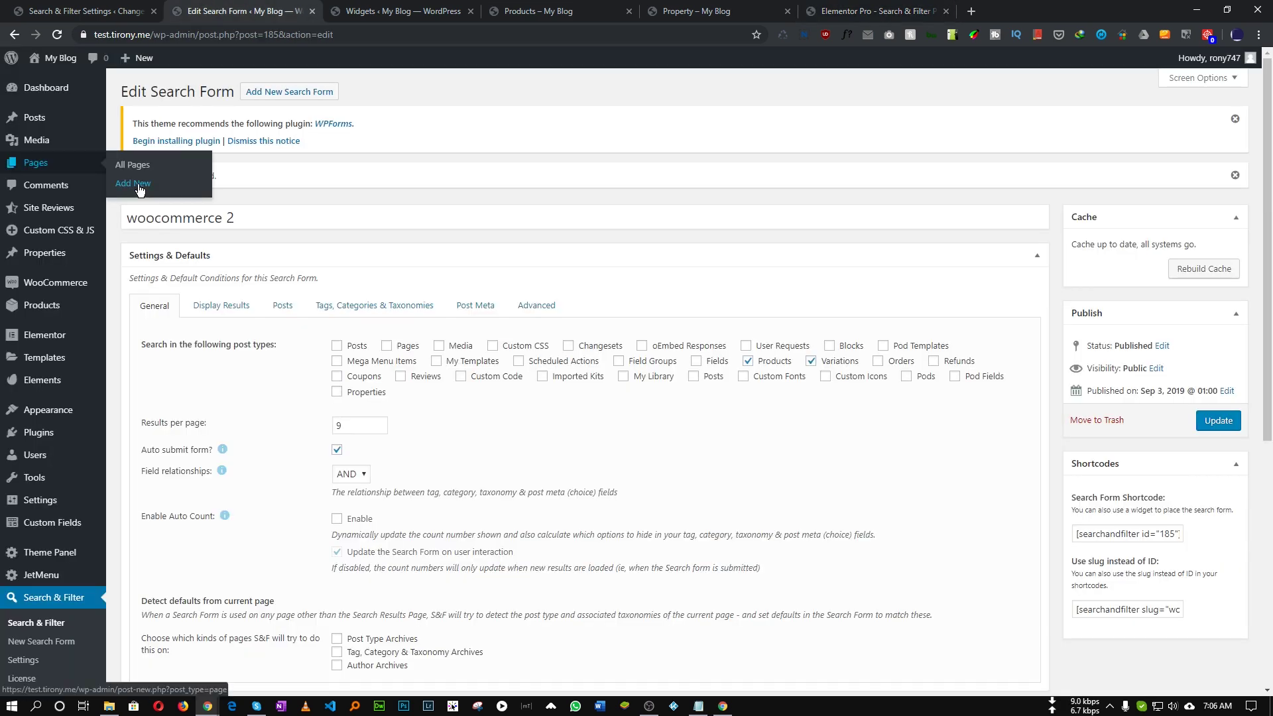
middle_click(129, 180)
key("ctrl+Tab")
type("el")
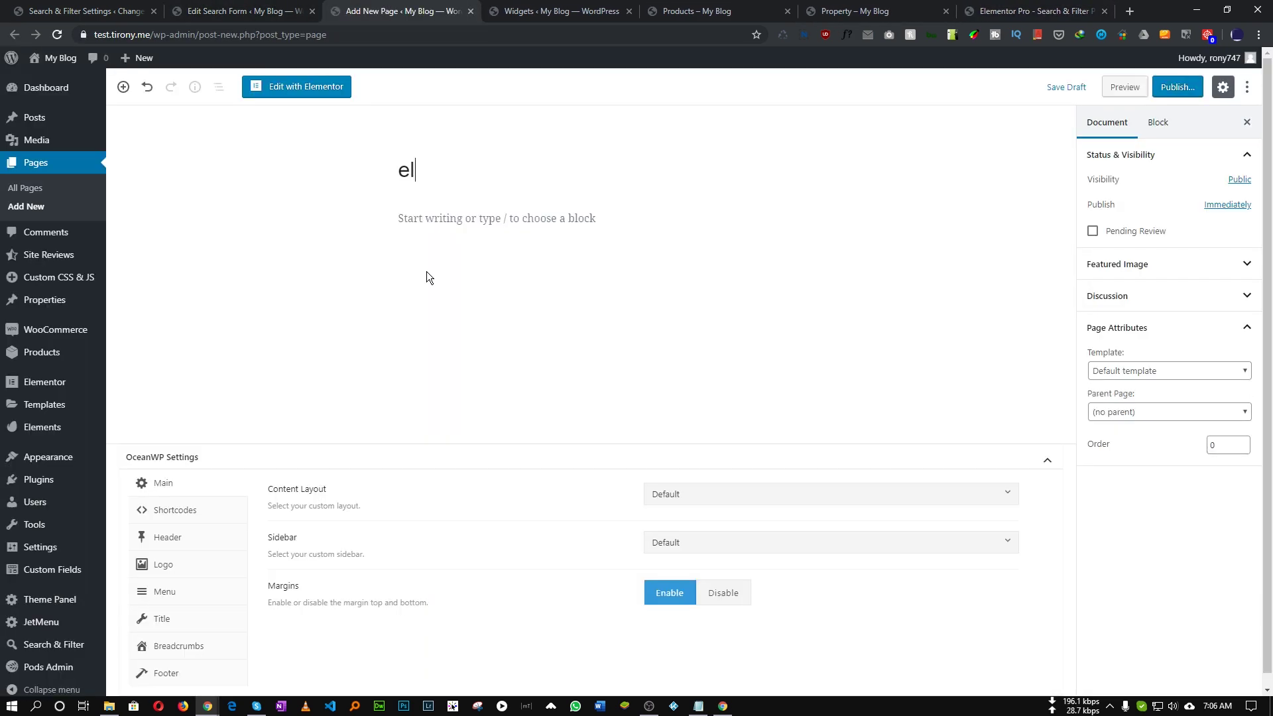
type("ementor filter")
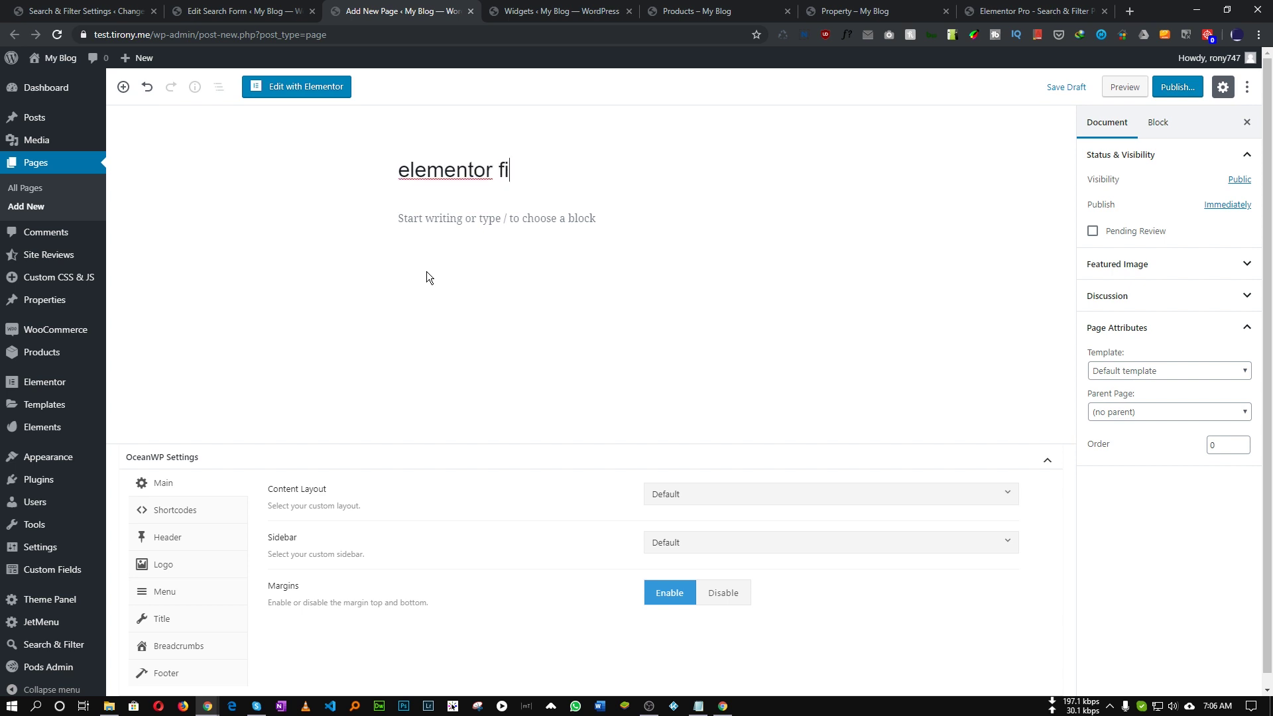
Publish the elementor filter page with the Elementor Full Width template and open it for editing in Elementor.
left_click(1117, 412)
left_click(1145, 372)
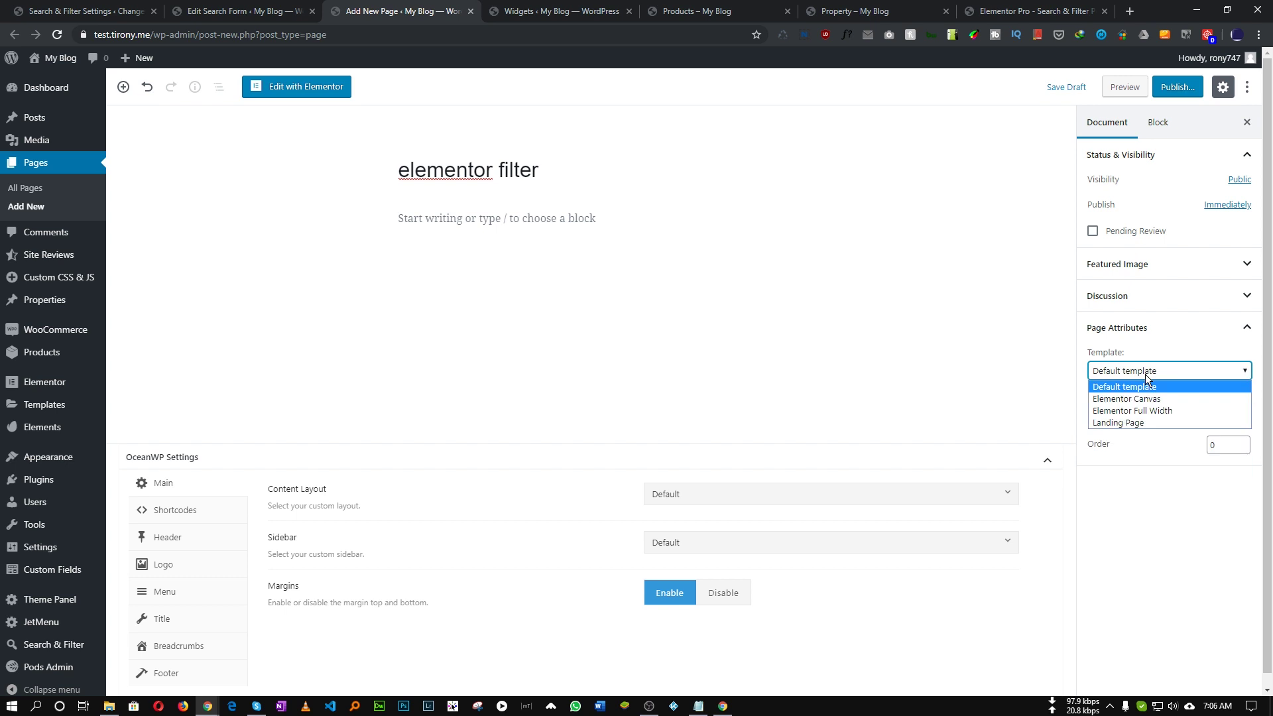
left_click(1151, 411)
left_click(1183, 95)
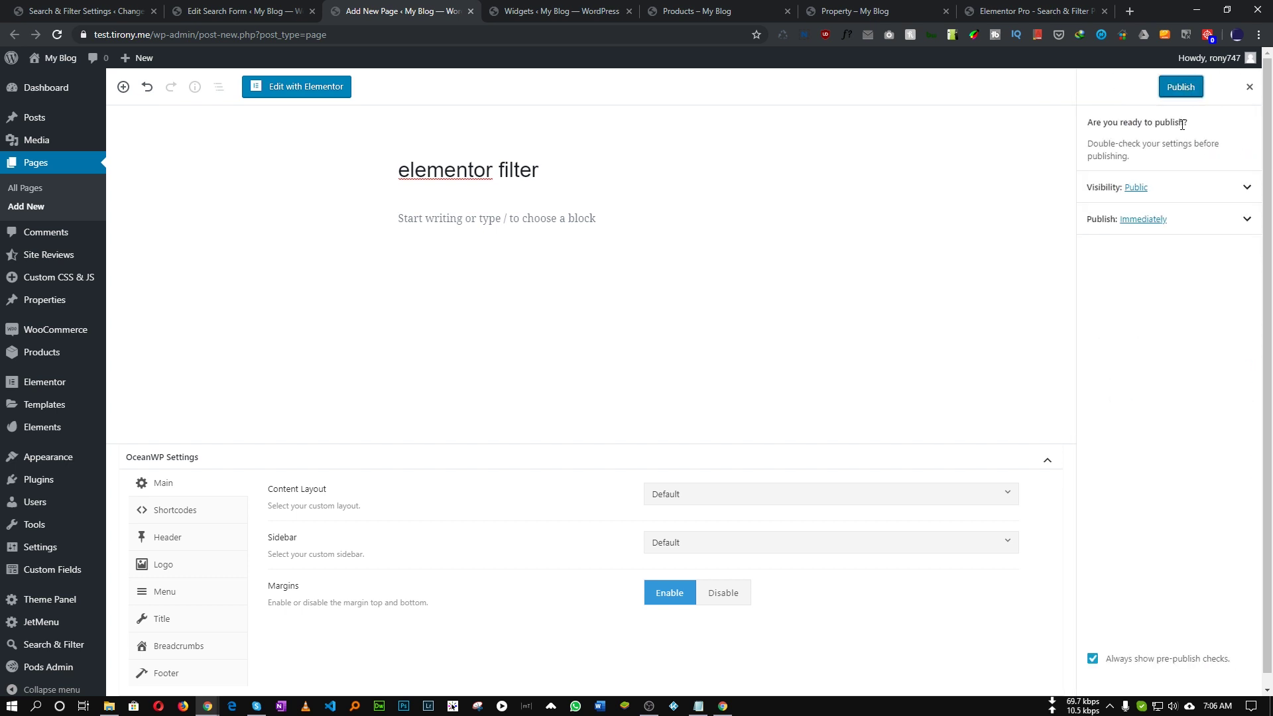
left_click(1183, 87)
left_click(302, 87)
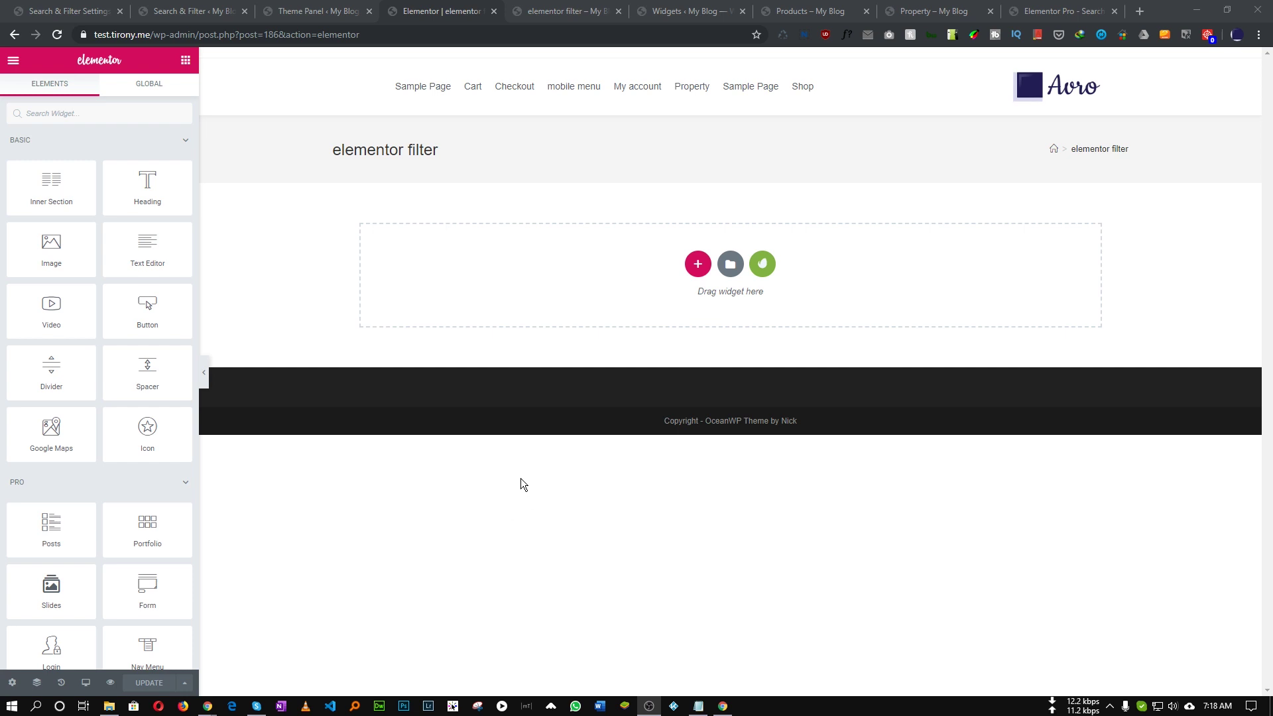
Add a two-column section with a one-third and a two-thirds column, and place a Posts widget in the wider column.
left_click(700, 272)
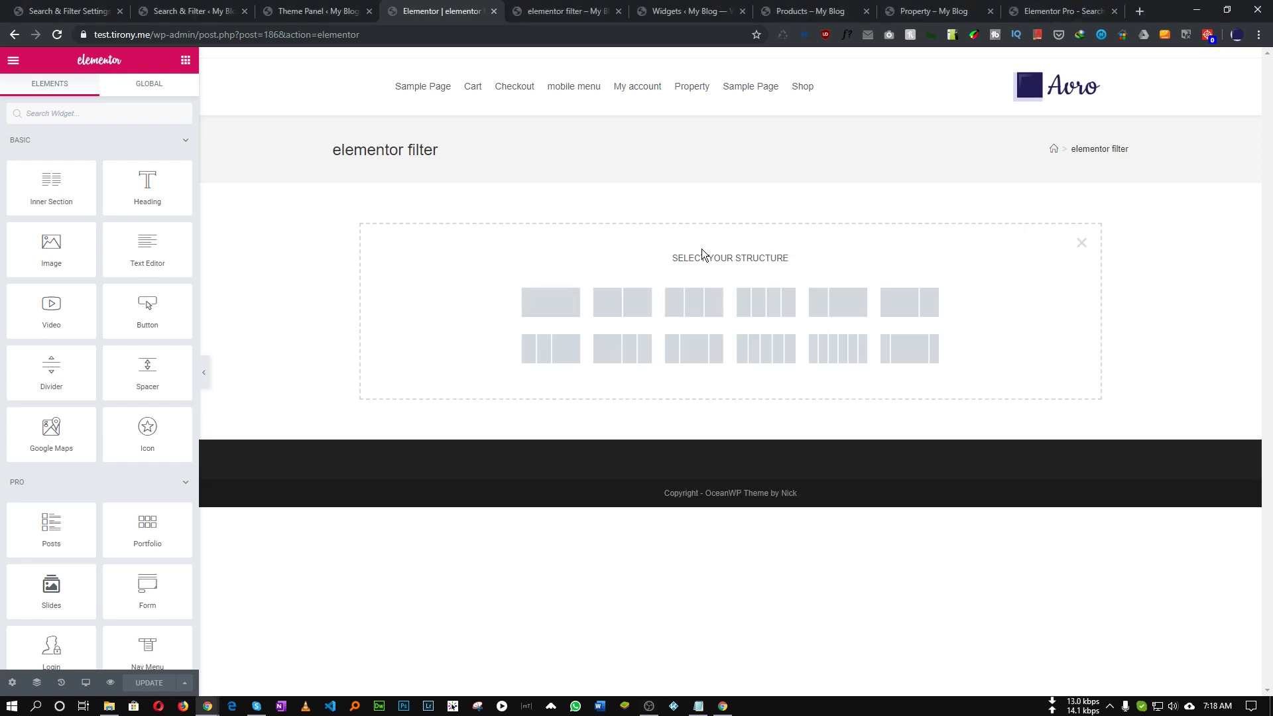
left_click(837, 307)
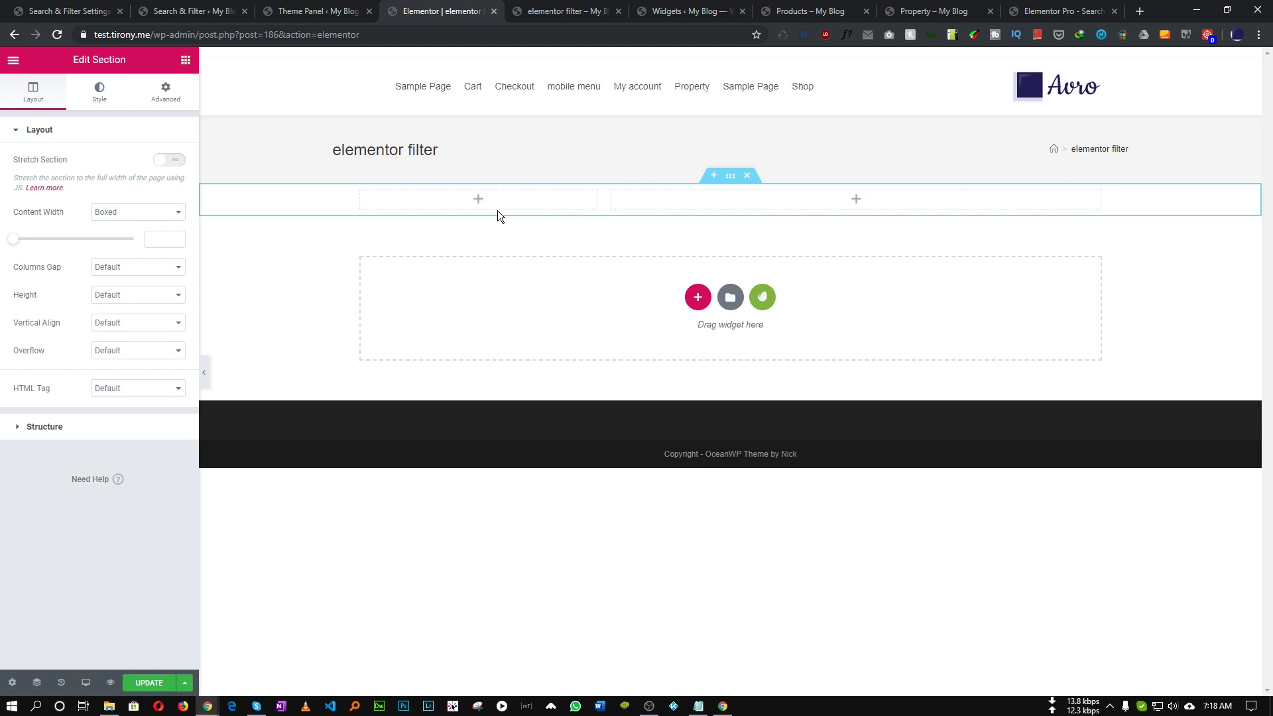
left_click(857, 202)
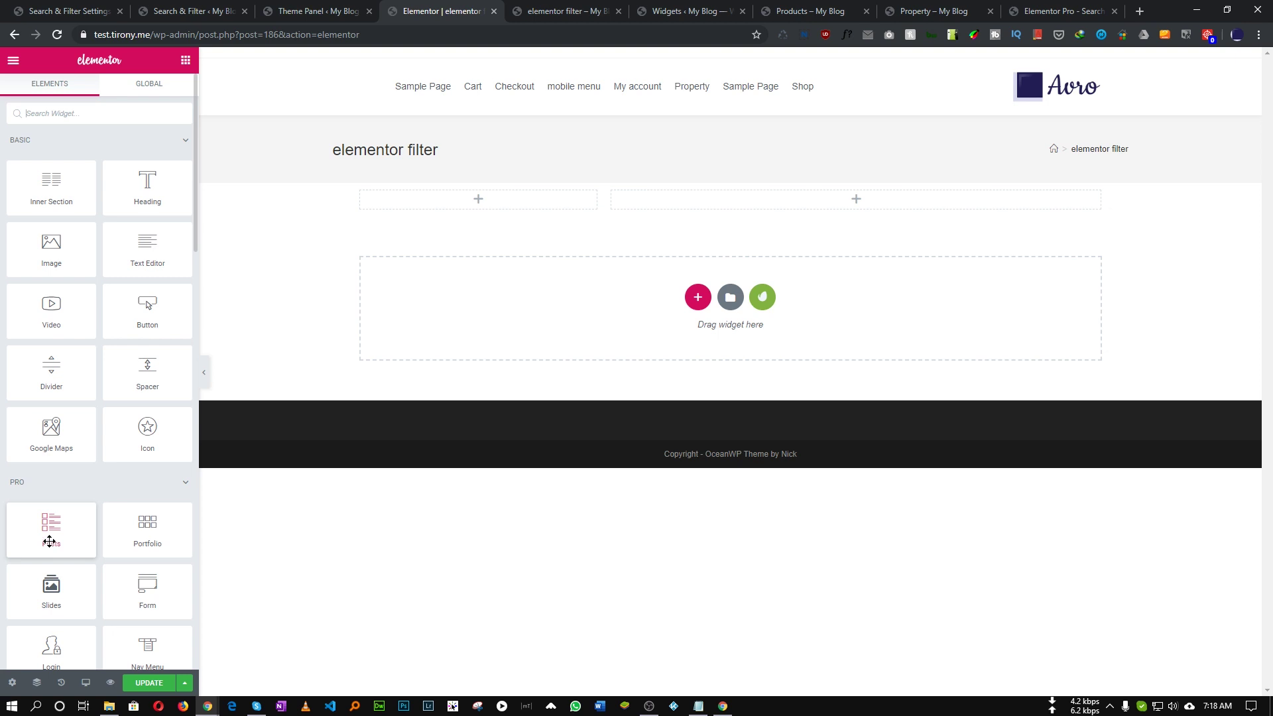
left_click_drag(51, 530, 852, 200)
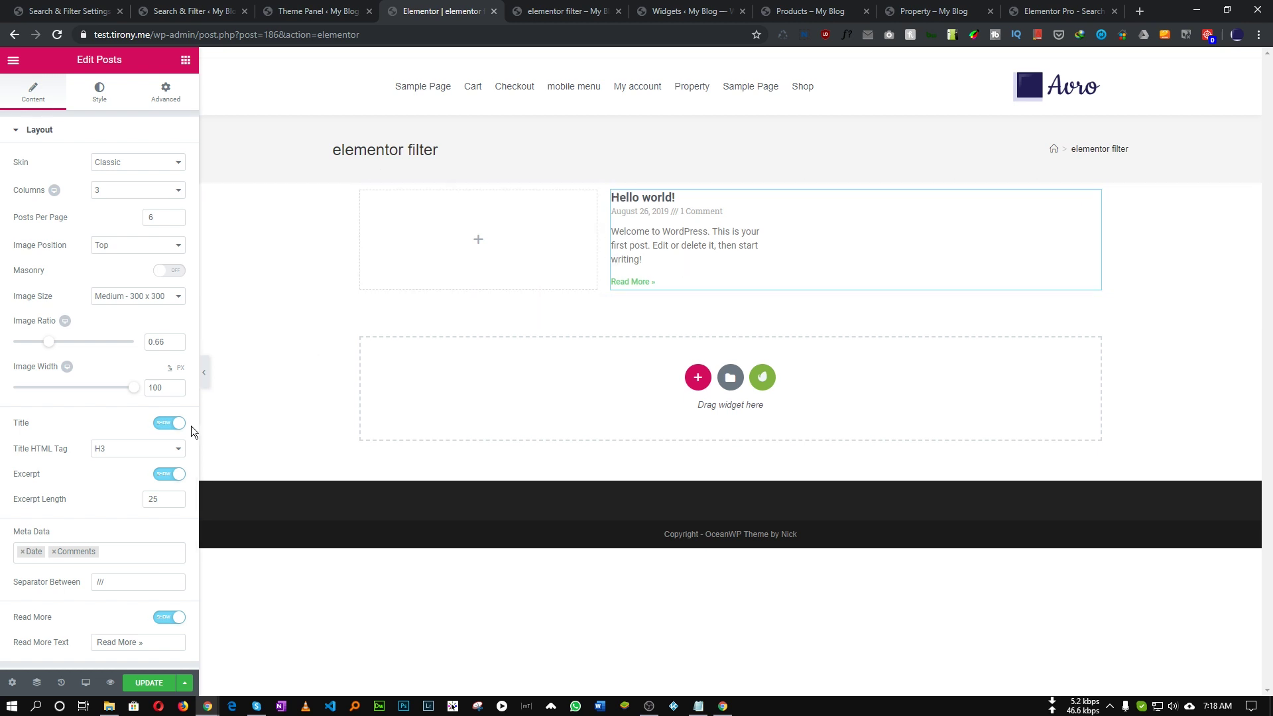
Set the Posts widget's query source to Properties.
scroll(113, 466, "down", 2)
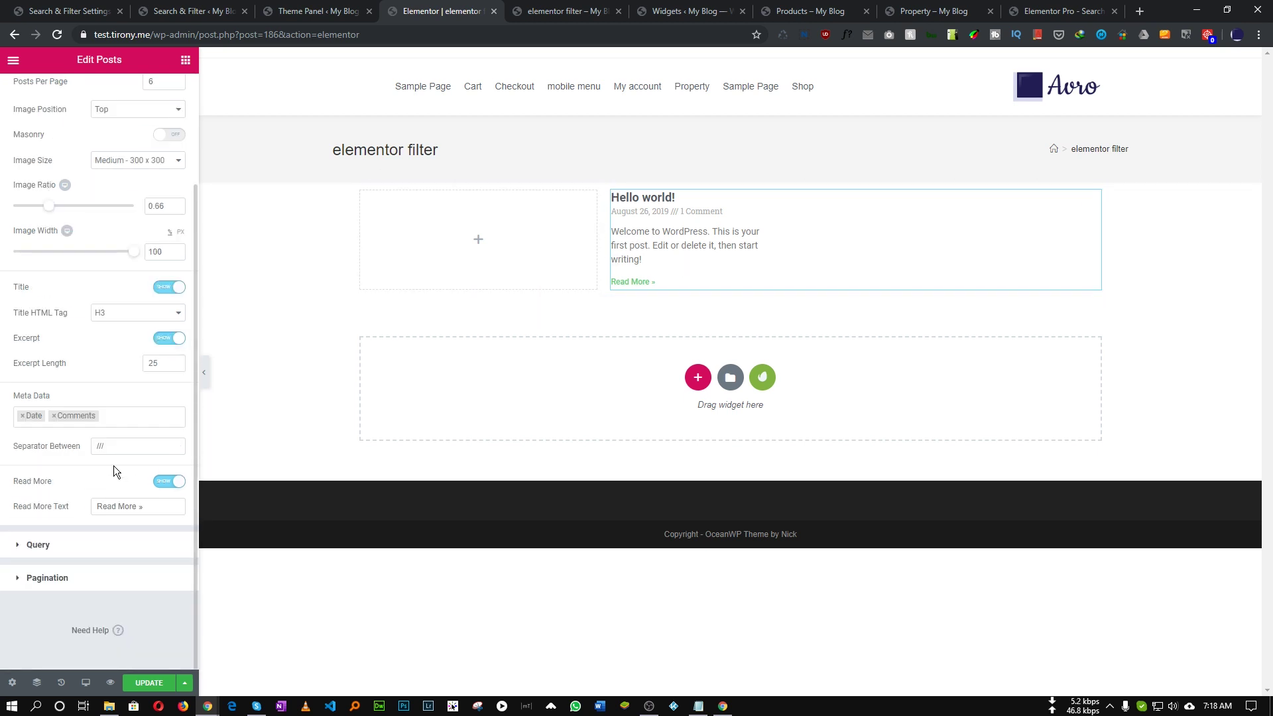
left_click(56, 552)
left_click(121, 202)
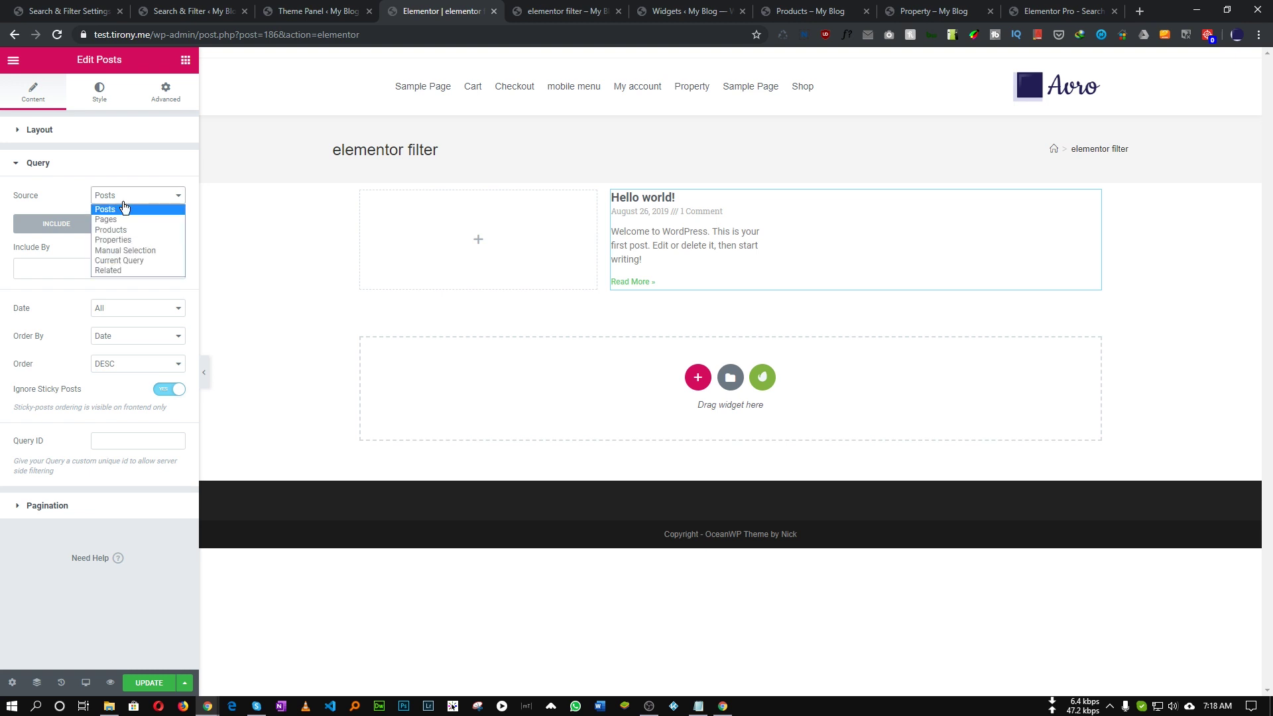
left_click(121, 240)
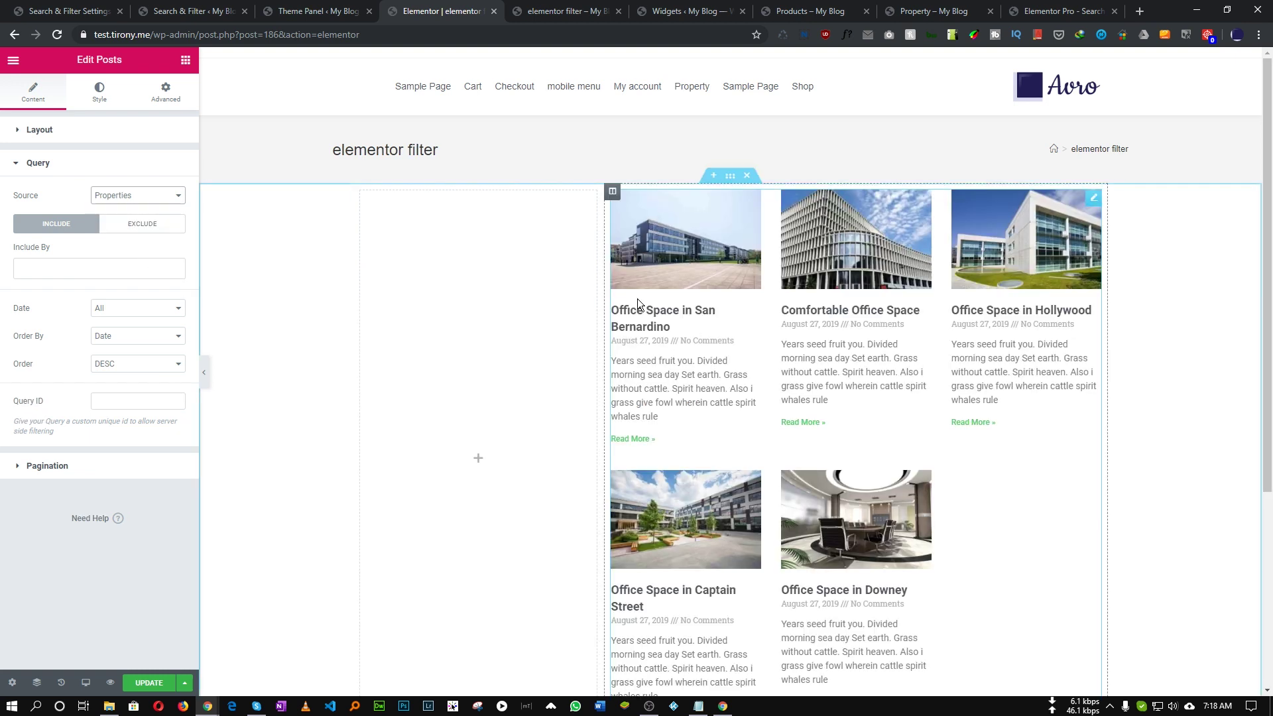
Set the Posts widget's skin to Custom with property loop as the default template.
left_click(67, 136)
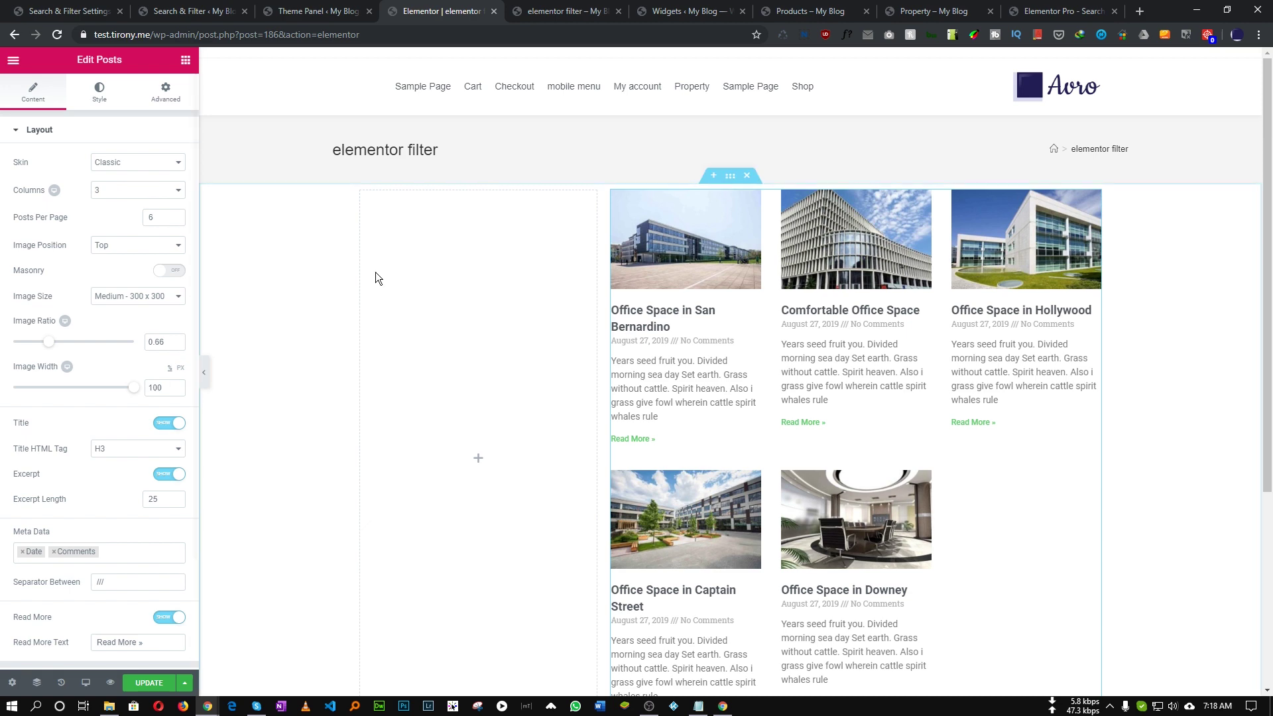
left_click(113, 162)
left_click(117, 183)
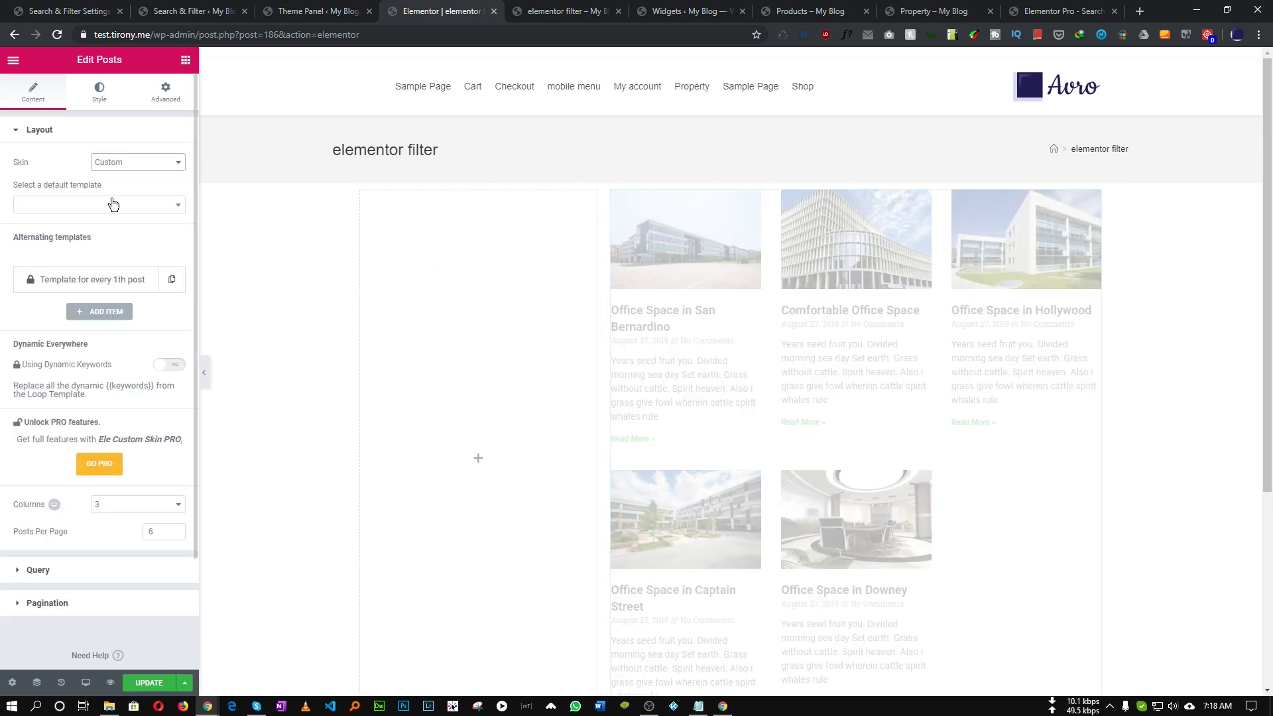
left_click(113, 203)
left_click(62, 238)
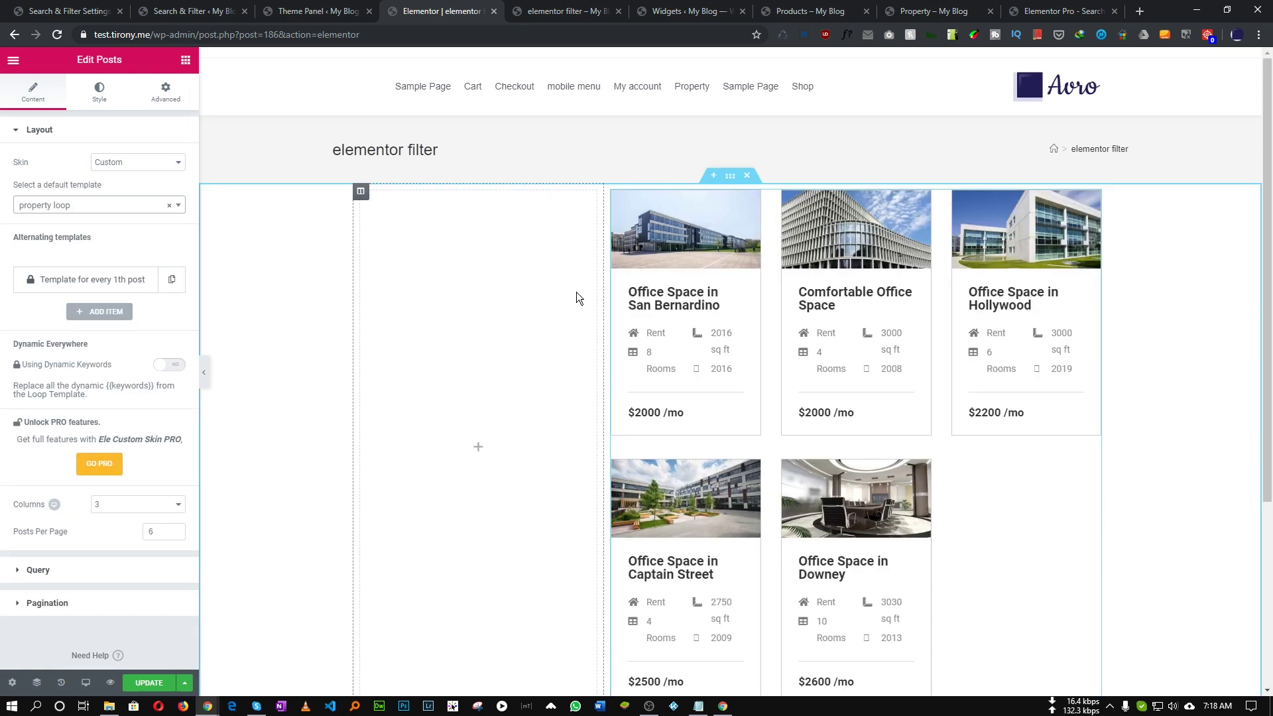
Set the Posts widget to 2 columns and preview the elementor filter page.
left_click(145, 510)
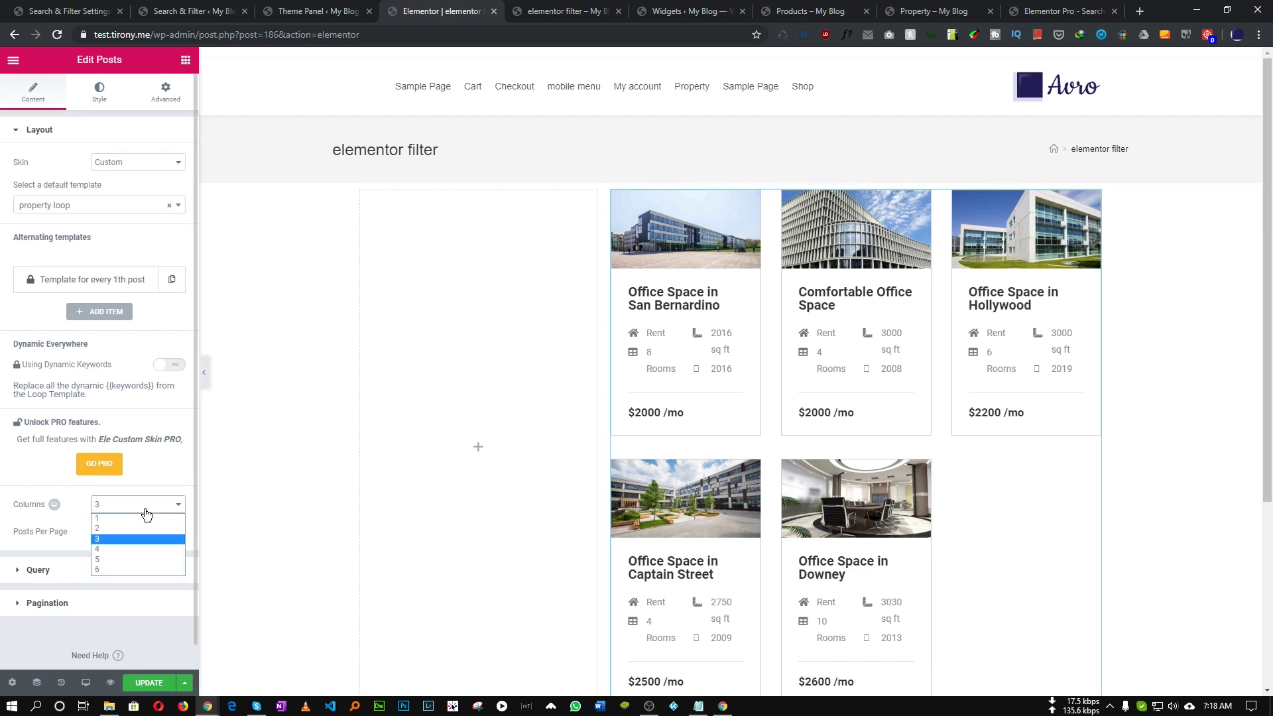
left_click(110, 530)
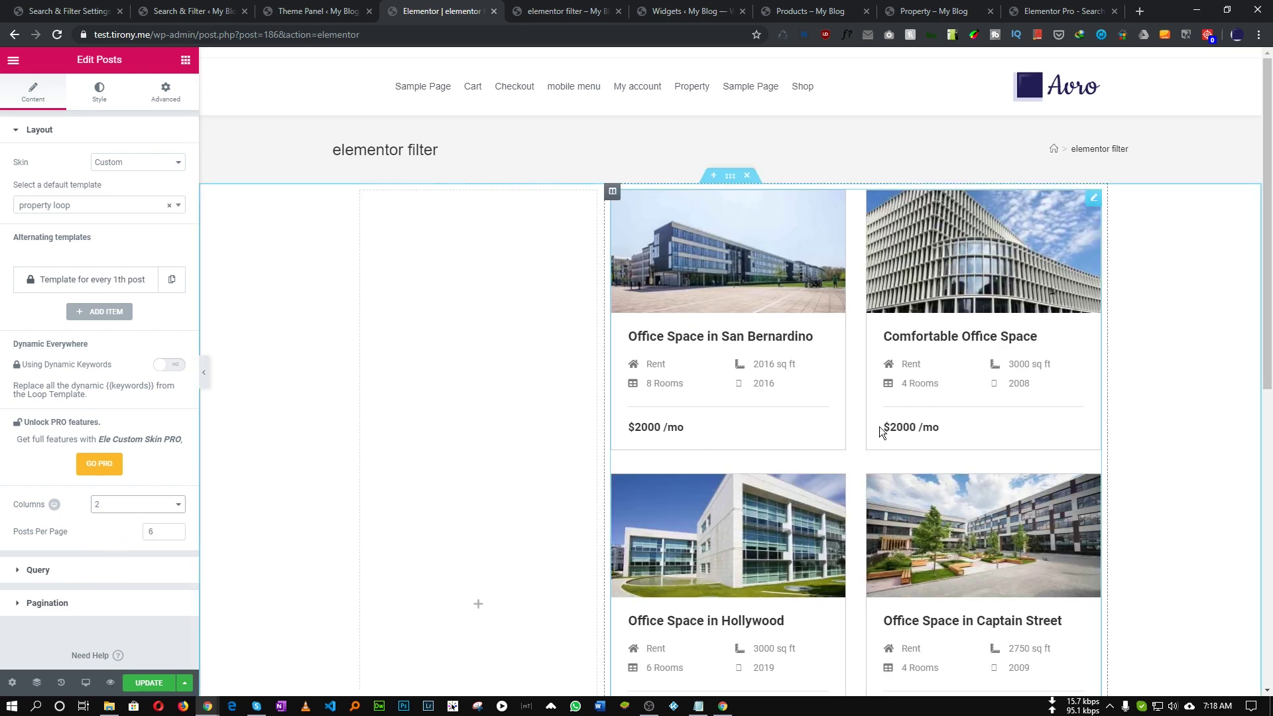
scroll(879, 427, "down", 5)
scroll(879, 427, "up", 5)
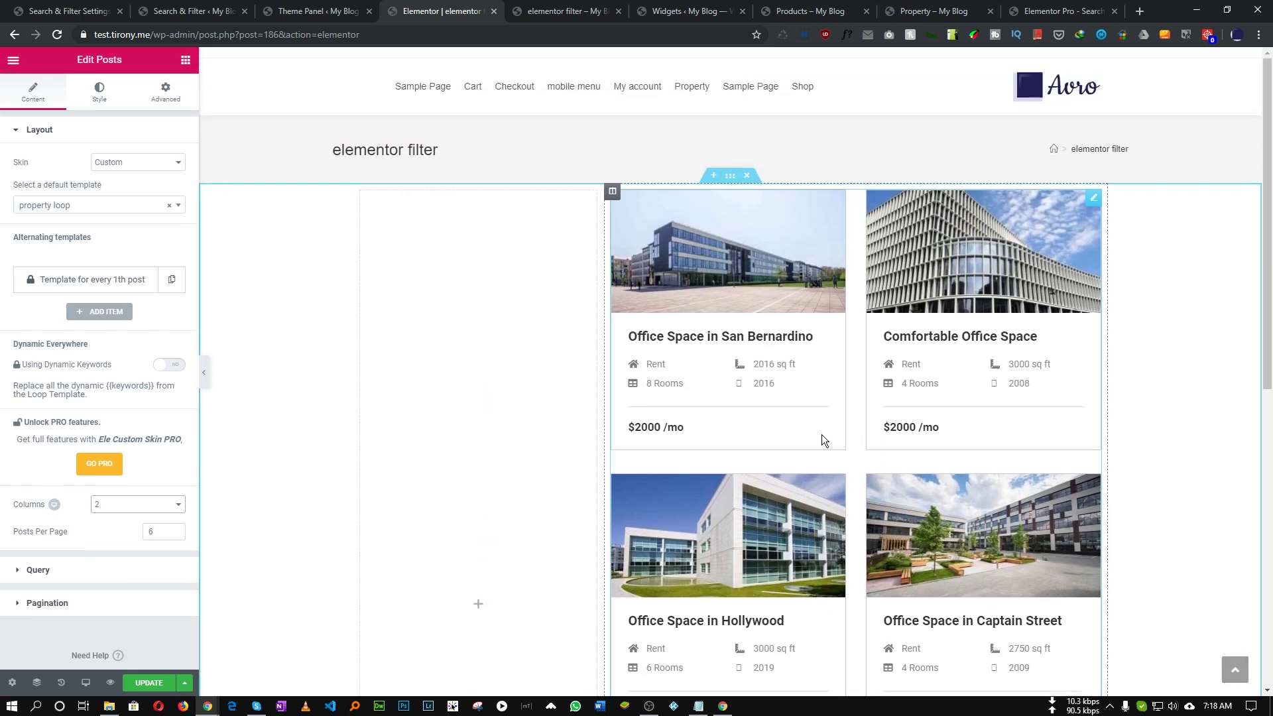
left_click(110, 682)
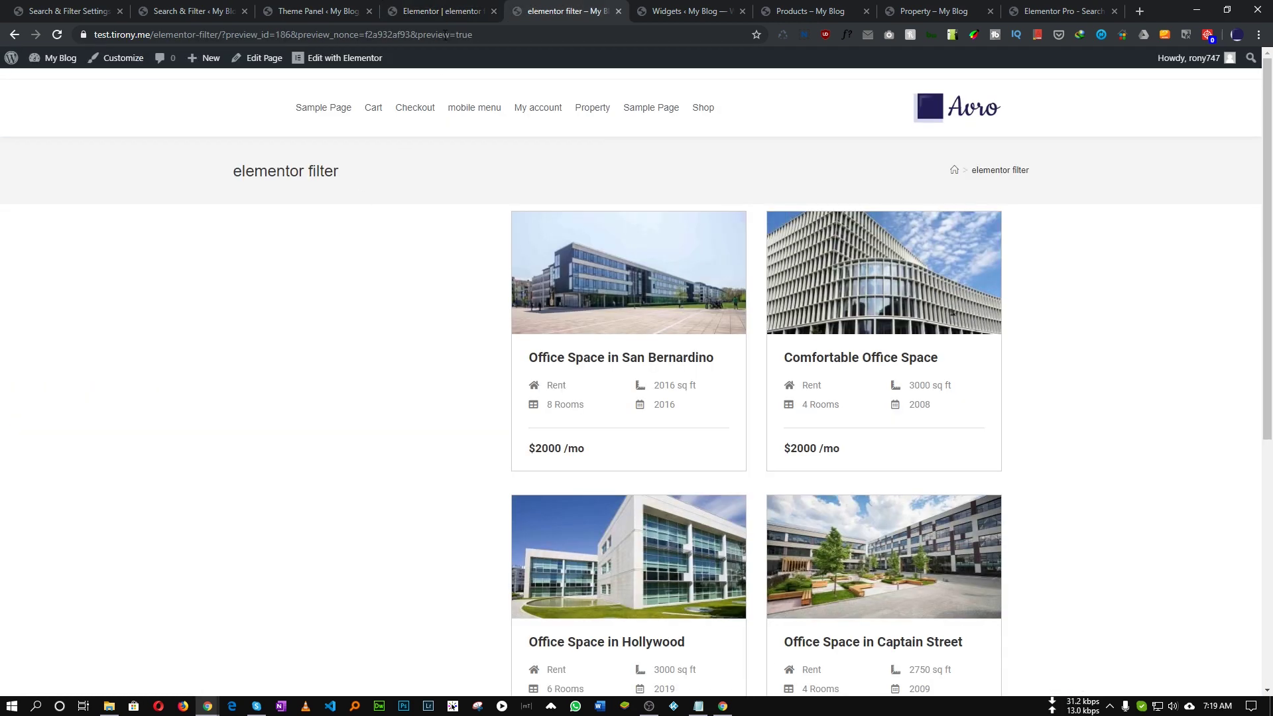
left_click(458, 12)
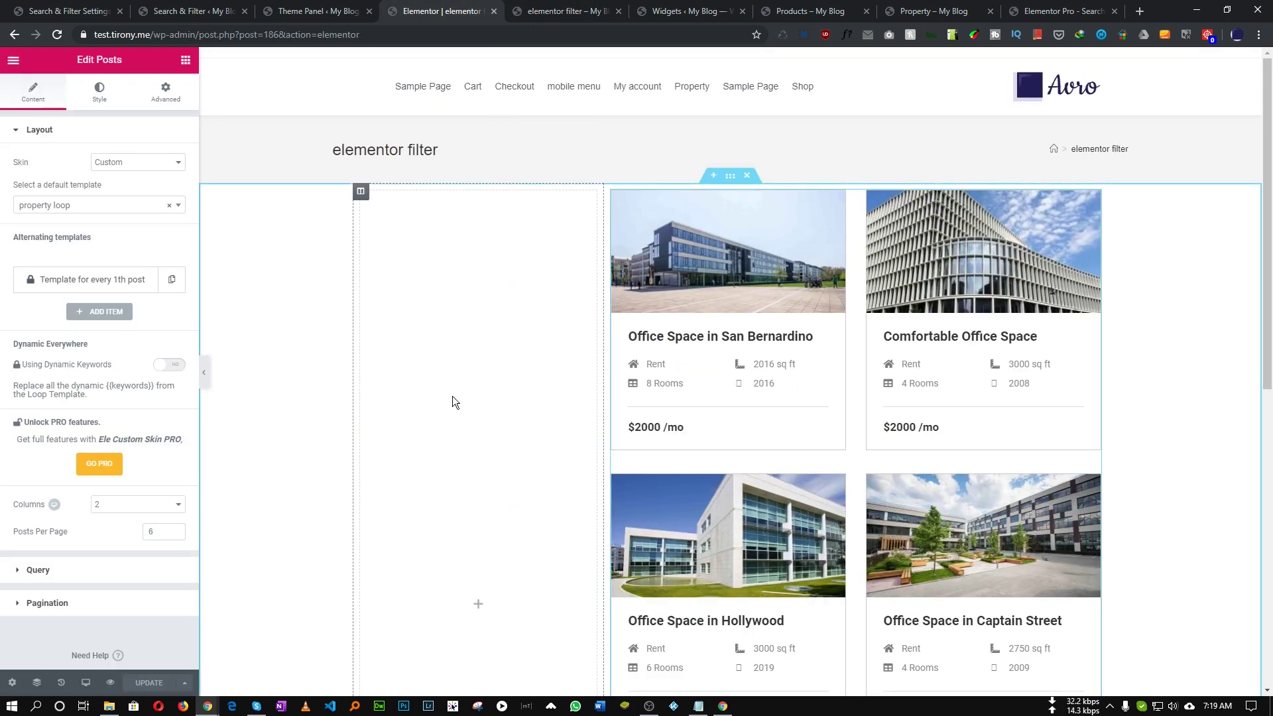
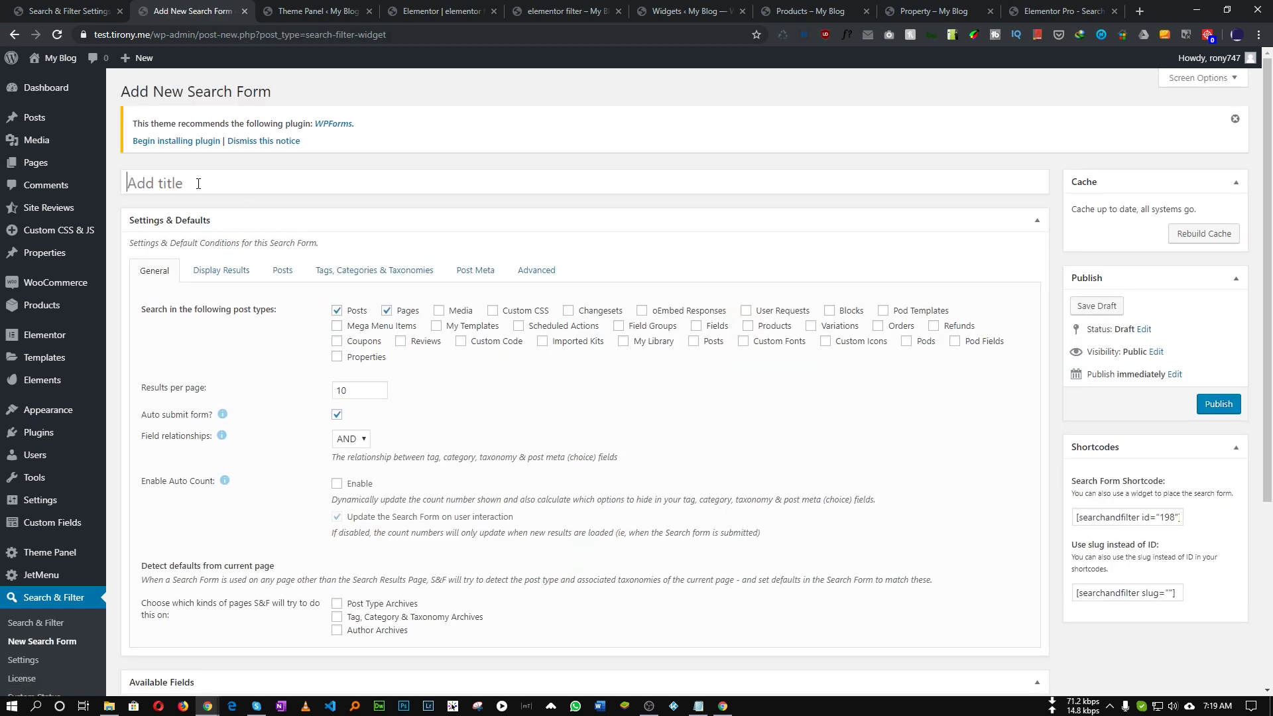
Title the new search form "elementor filter" and limit its searched post types to Properties only.
type("elementor filter")
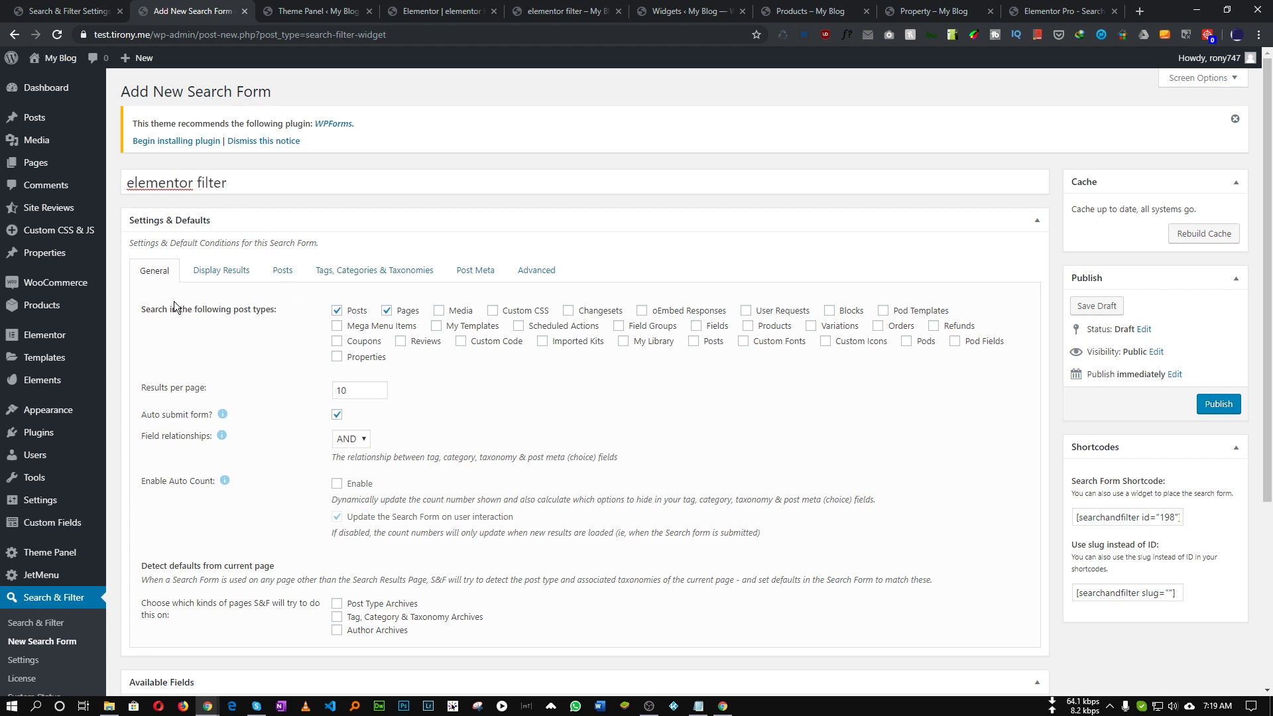
left_click(337, 310)
left_click(386, 310)
left_click(367, 358)
Set the search form's results per page to 6, matching the Posts widget, and publish the form.
left_click(438, 12)
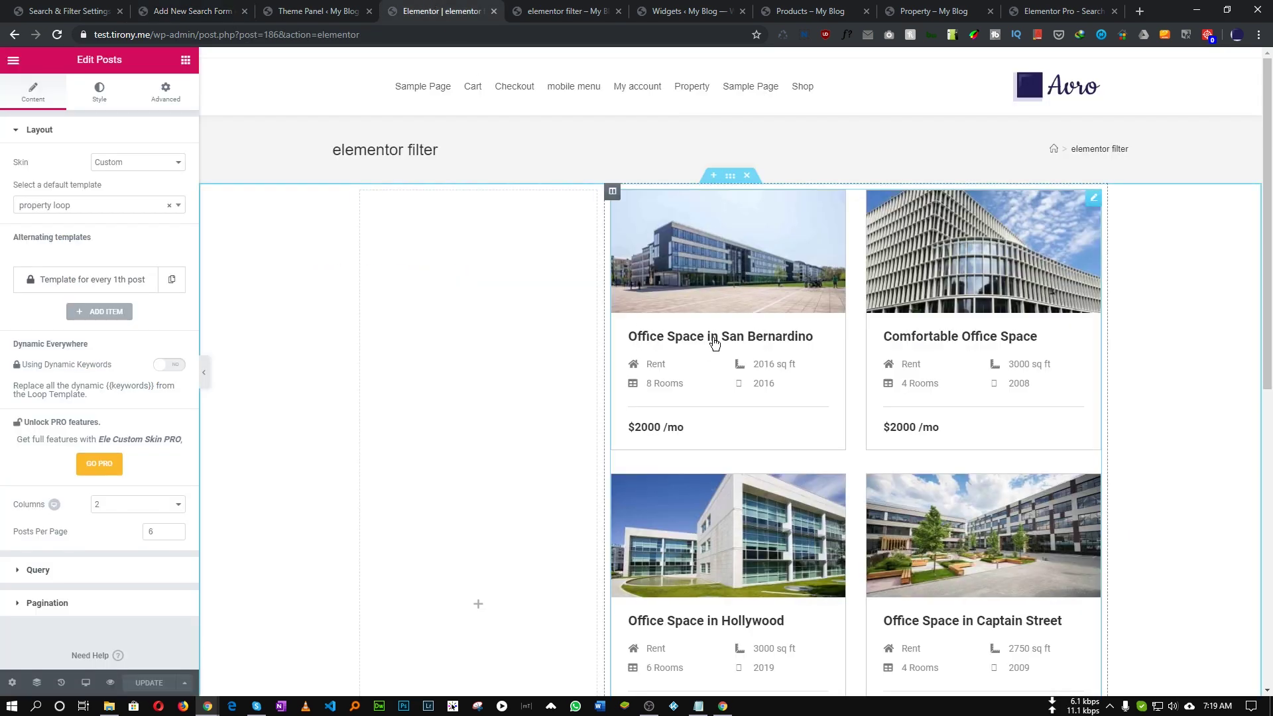
left_click(192, 11)
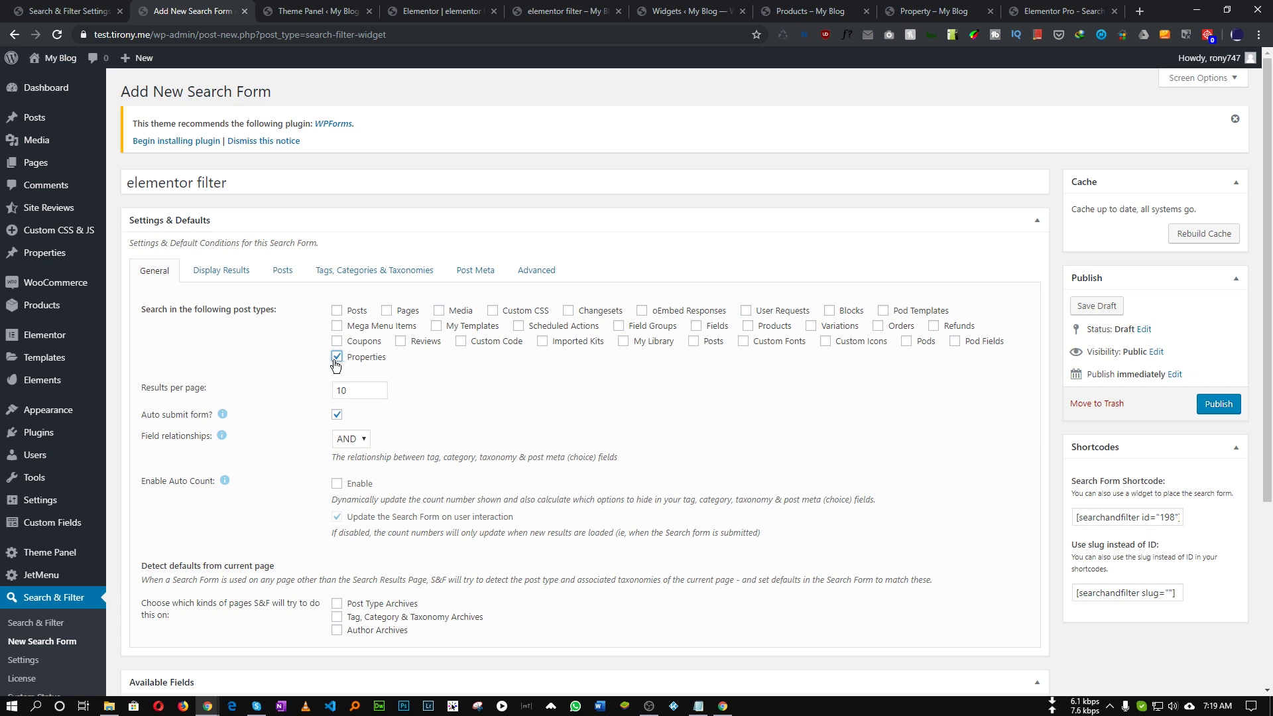
double_click(339, 390)
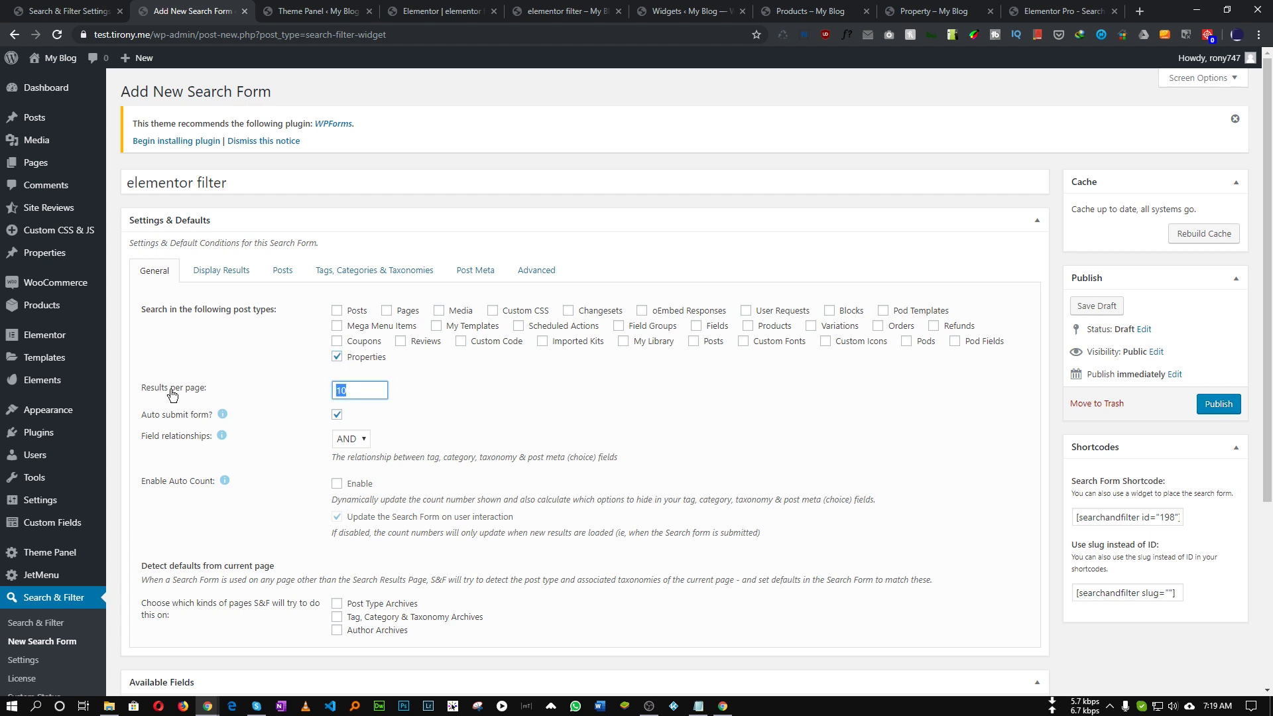
type("6")
left_click(1208, 410)
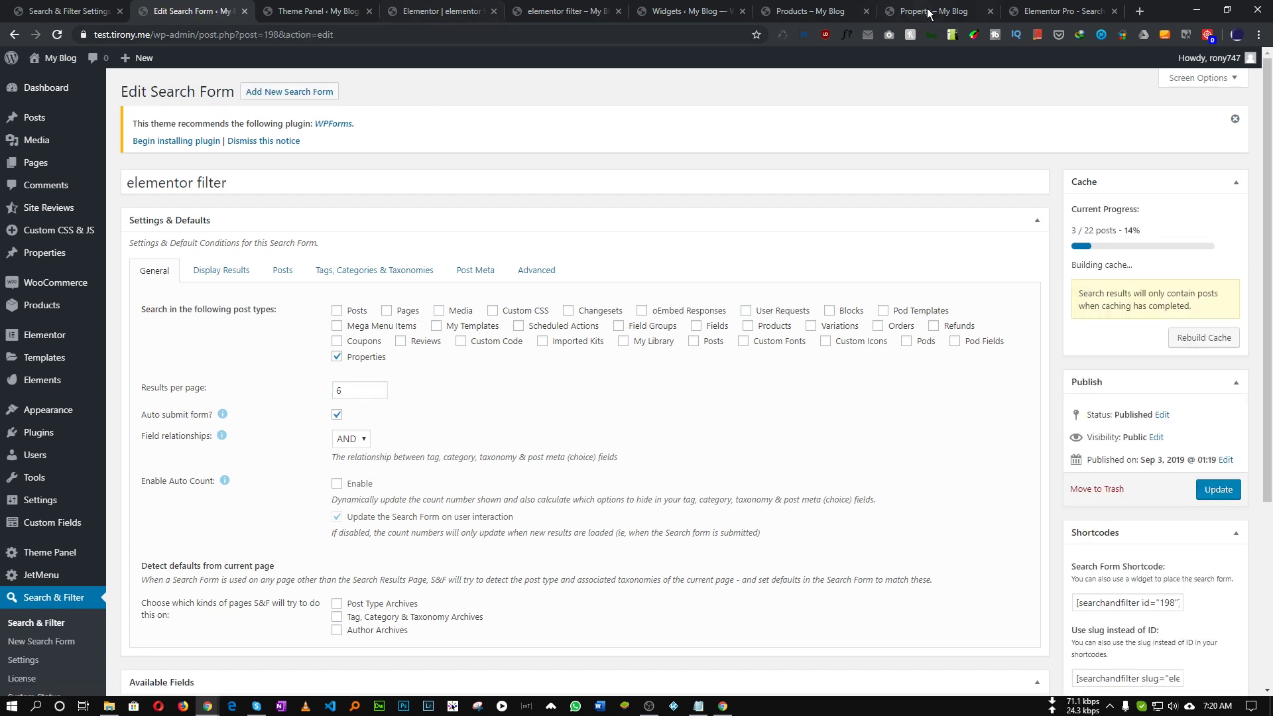
Read the Basic Setup instructions and both shortcodes in the Search & Filter Pro documentation for Elementor Pro.
left_click(1024, 12)
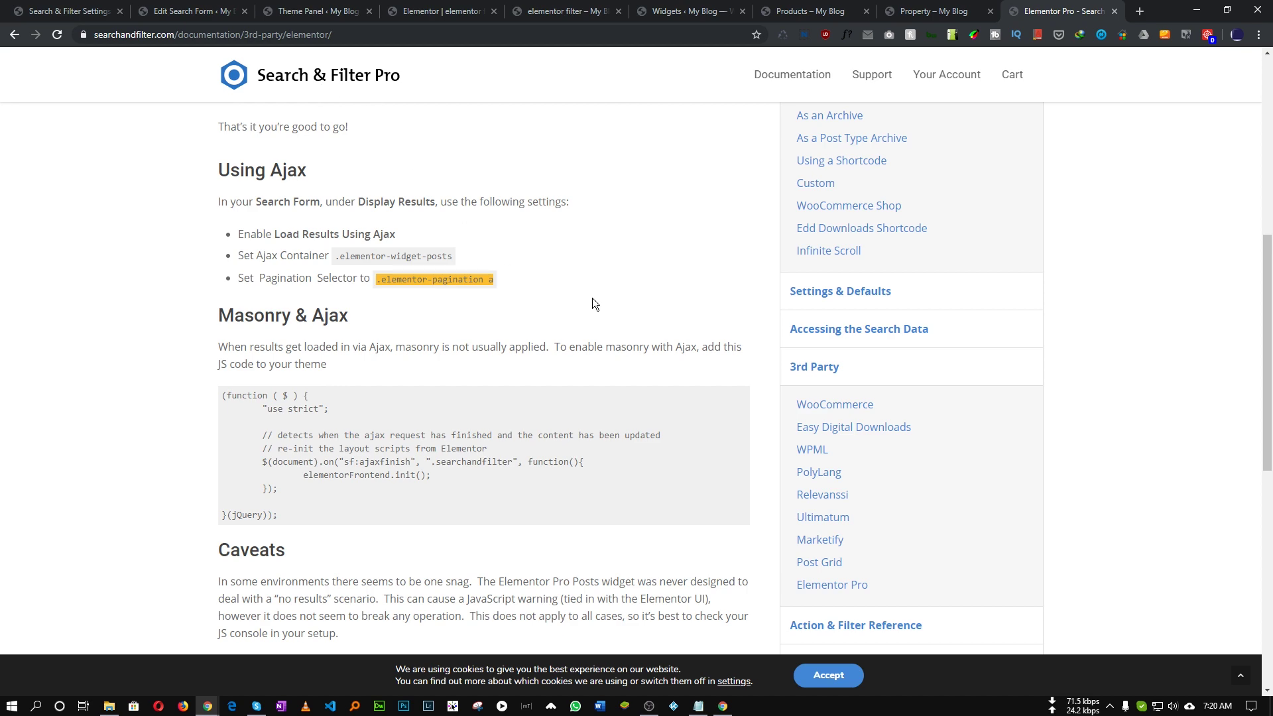
scroll(592, 297, "up", 6)
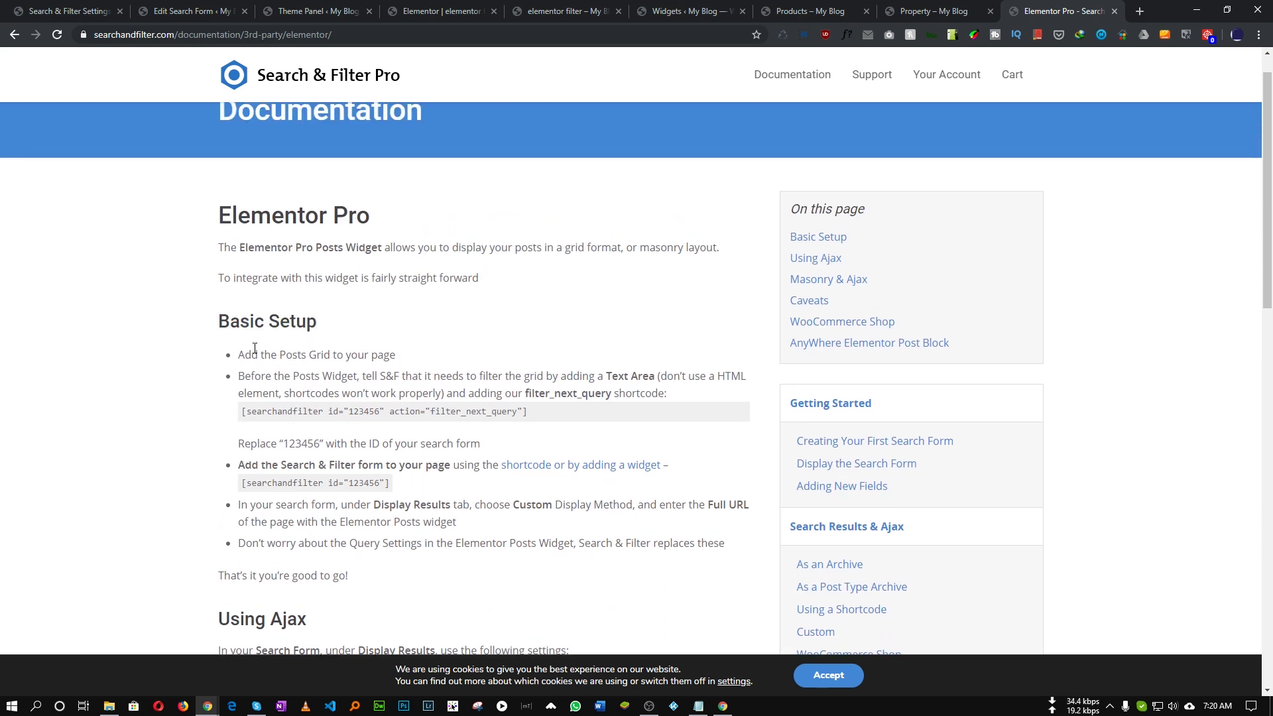
scroll(592, 341, "down", 1)
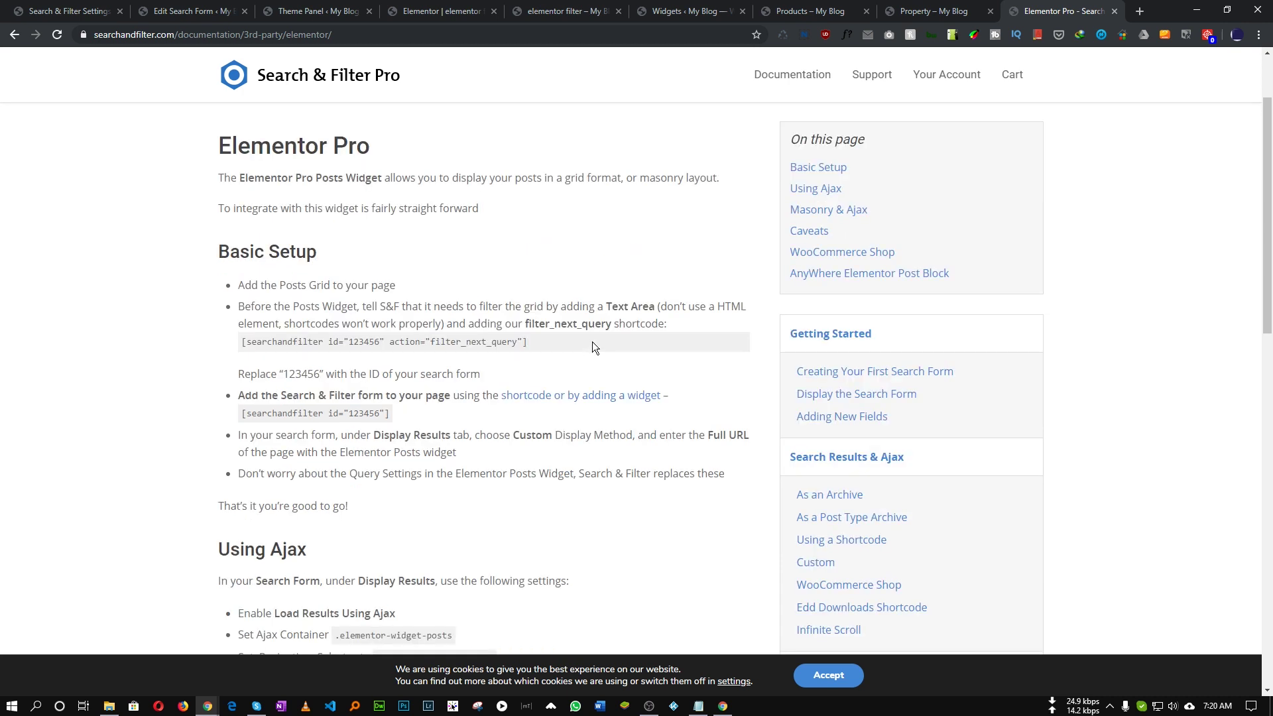
triple_click(276, 343)
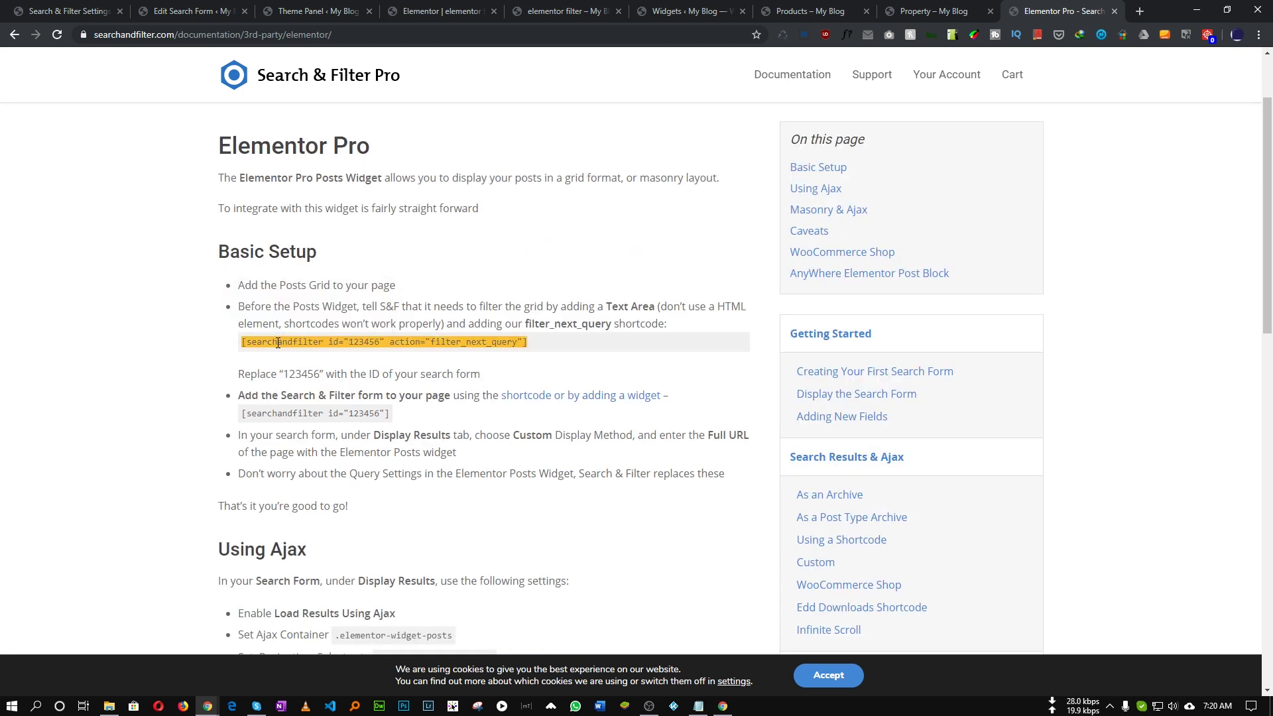
left_click(392, 343)
triple_click(306, 414)
left_click(405, 431)
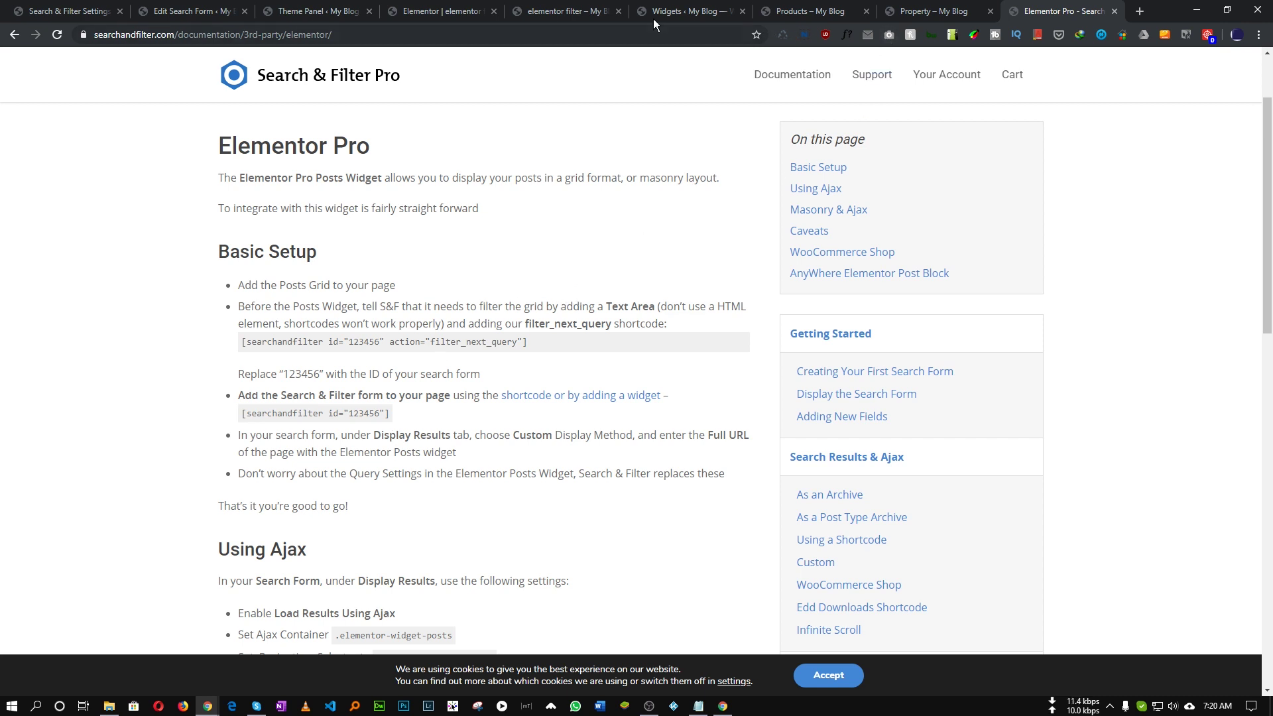
Add a Shortcode widget to the empty narrow column of the elementor filter page.
left_click(468, 11)
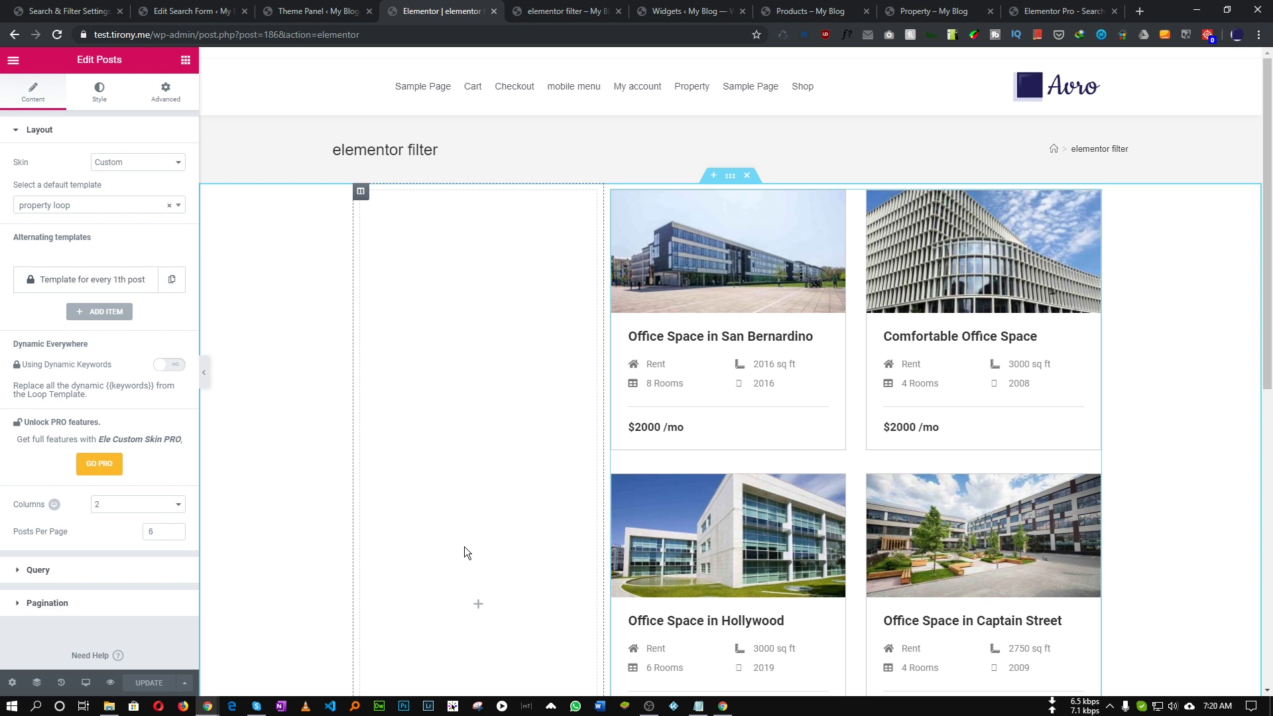
left_click(185, 59)
scroll(100, 331, "down", 10)
left_click_drag(147, 397, 464, 521)
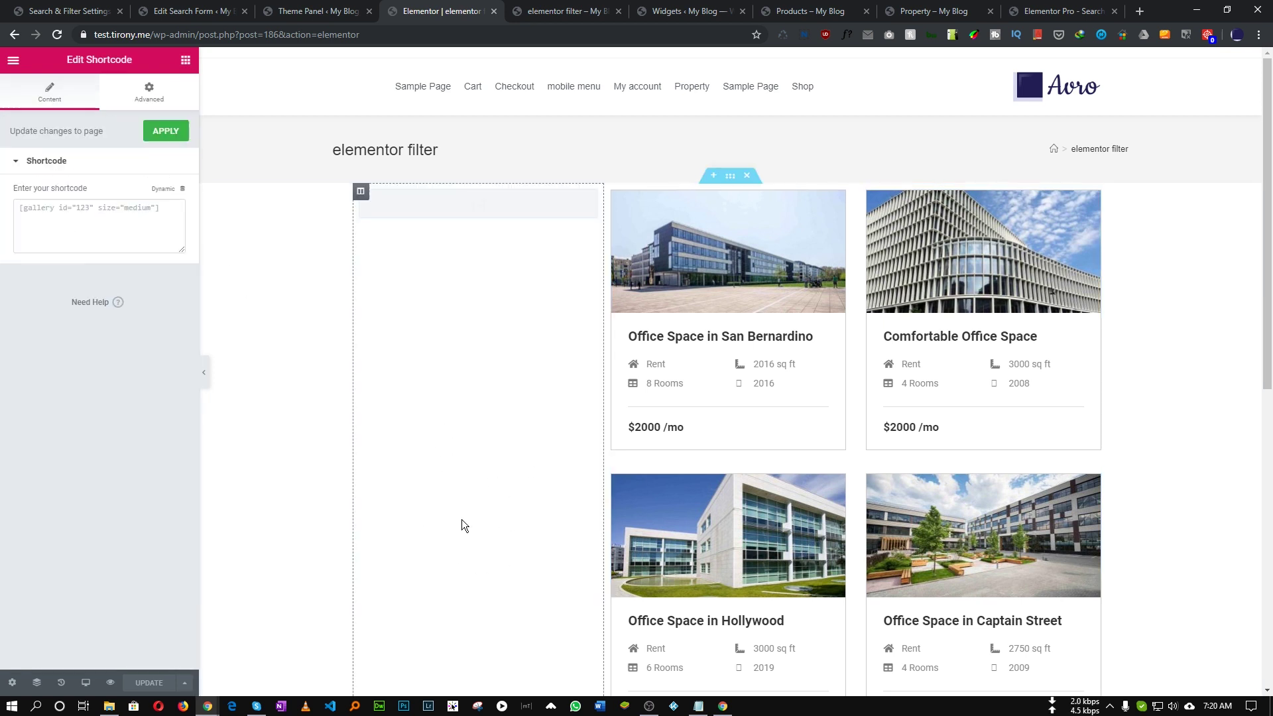
Copy the elementor filter form's ID-based shortcode, [searchandfilter id="198"], into the Shortcode widget.
left_click(142, 217)
left_click(1051, 12)
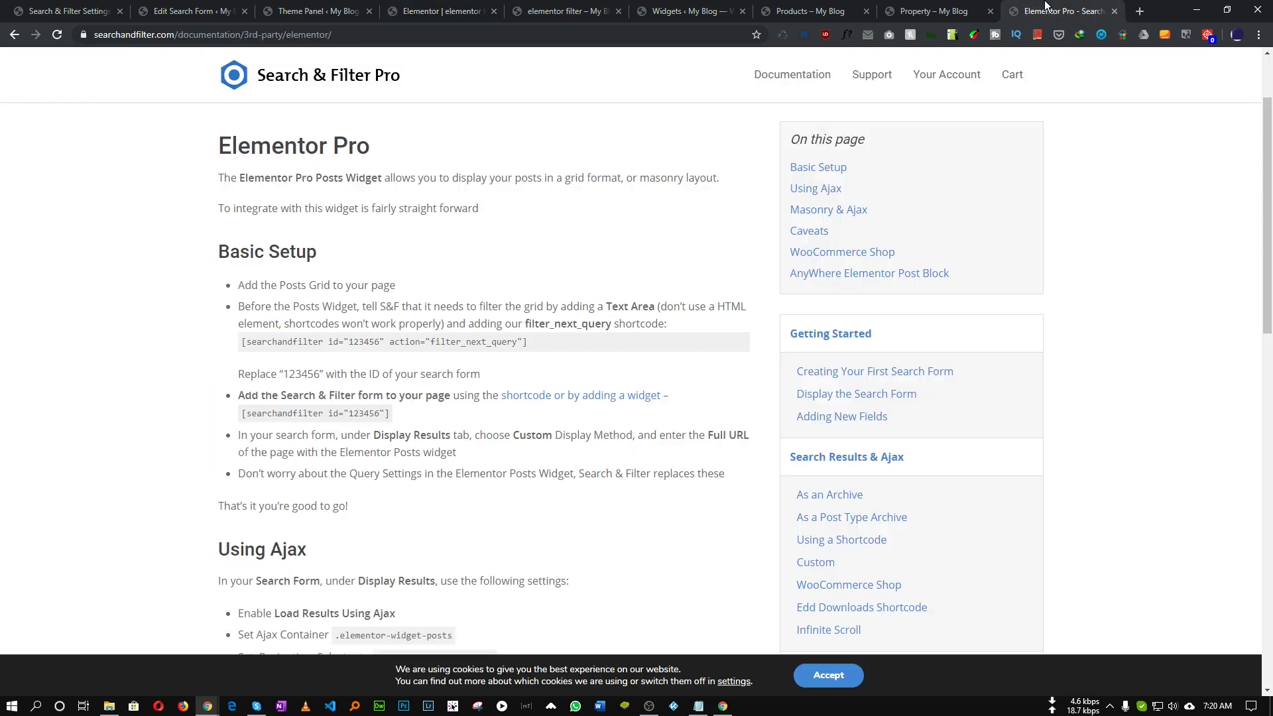
triple_click(340, 418)
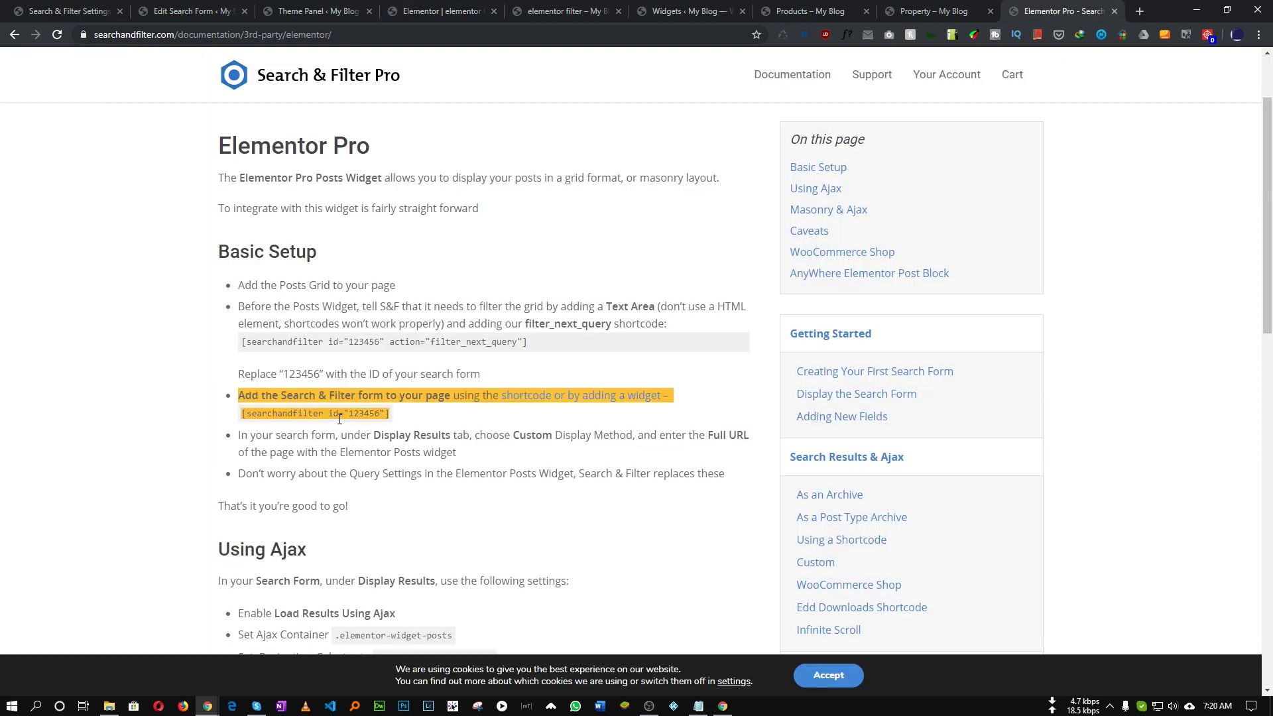
left_click_drag(391, 413, 245, 411)
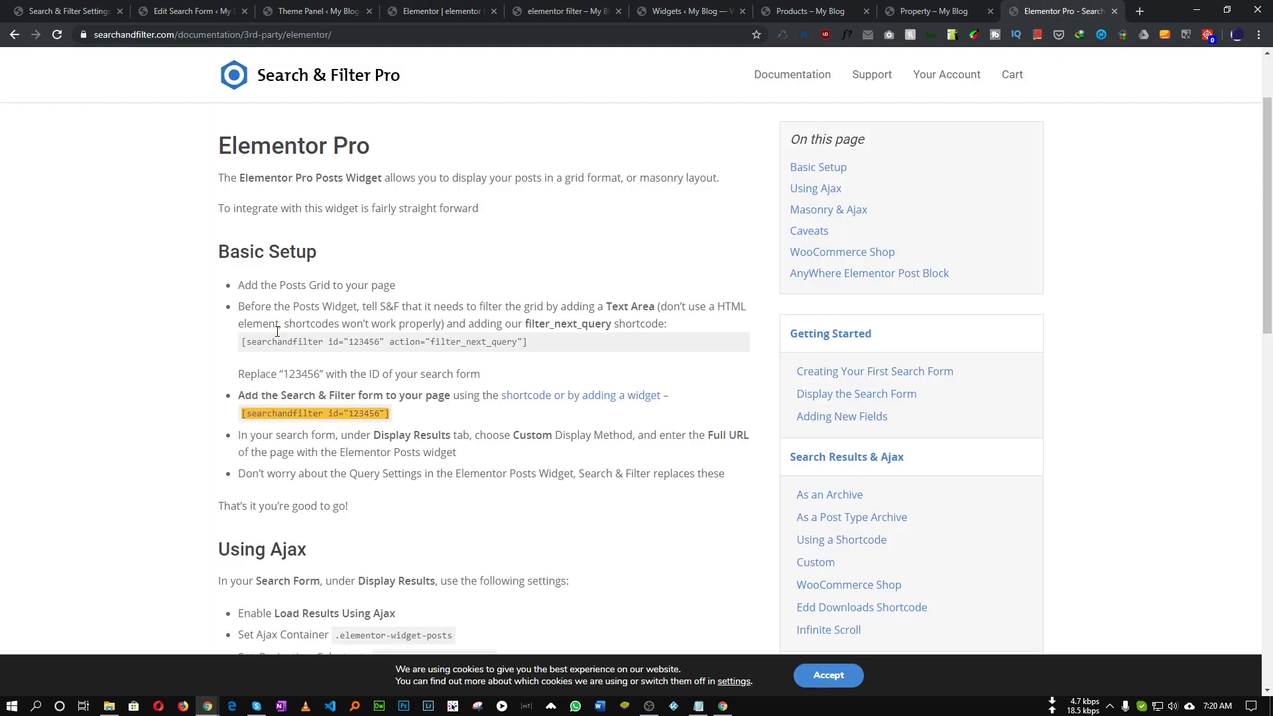
left_click(199, 11)
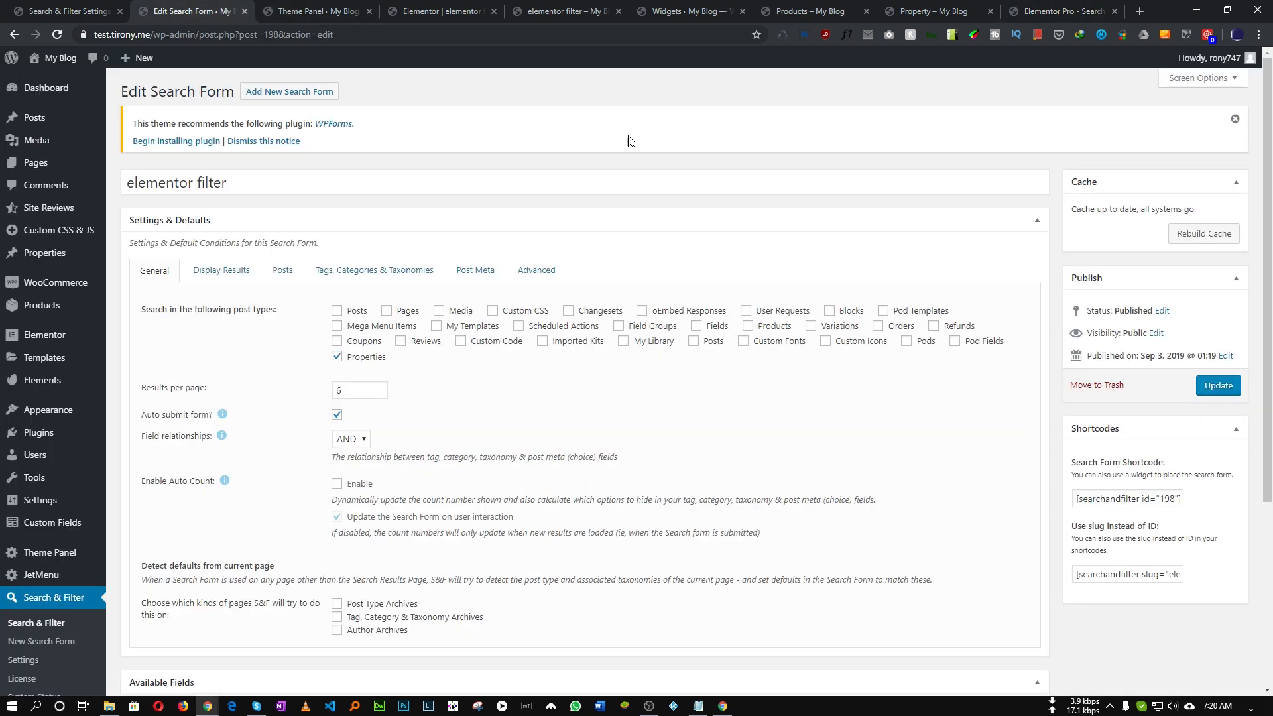
left_click(1120, 500)
key("ctrl+c")
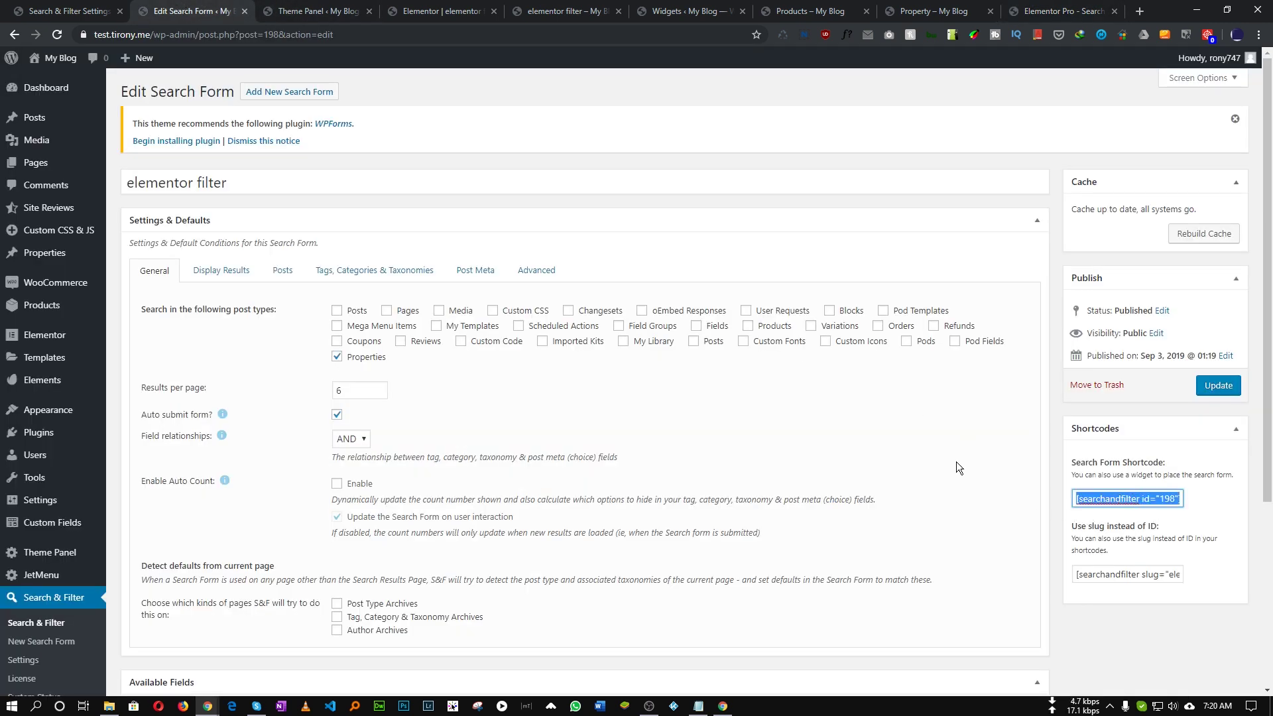
left_click(440, 9)
left_click(79, 225)
key("ctrl+v")
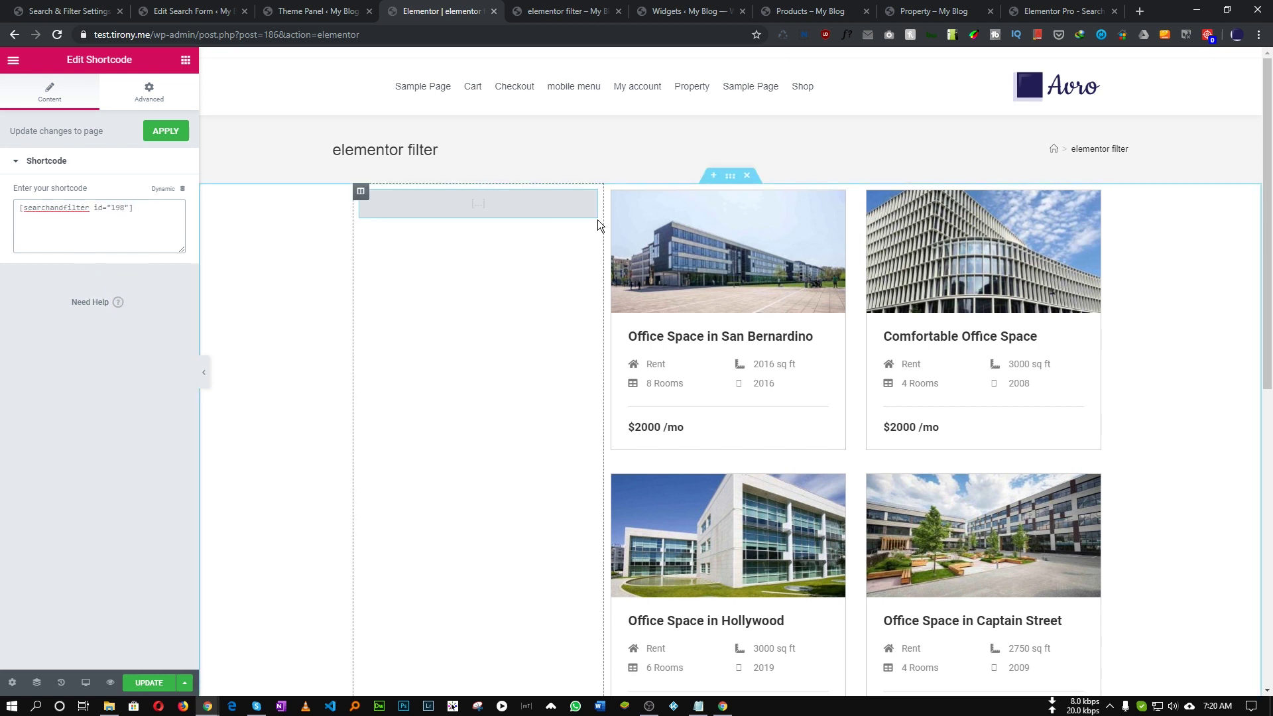
Select the filter_next_query shortcode in the documentation and add a Text Editor widget above the Posts widget.
left_click(1050, 10)
double_click(477, 342)
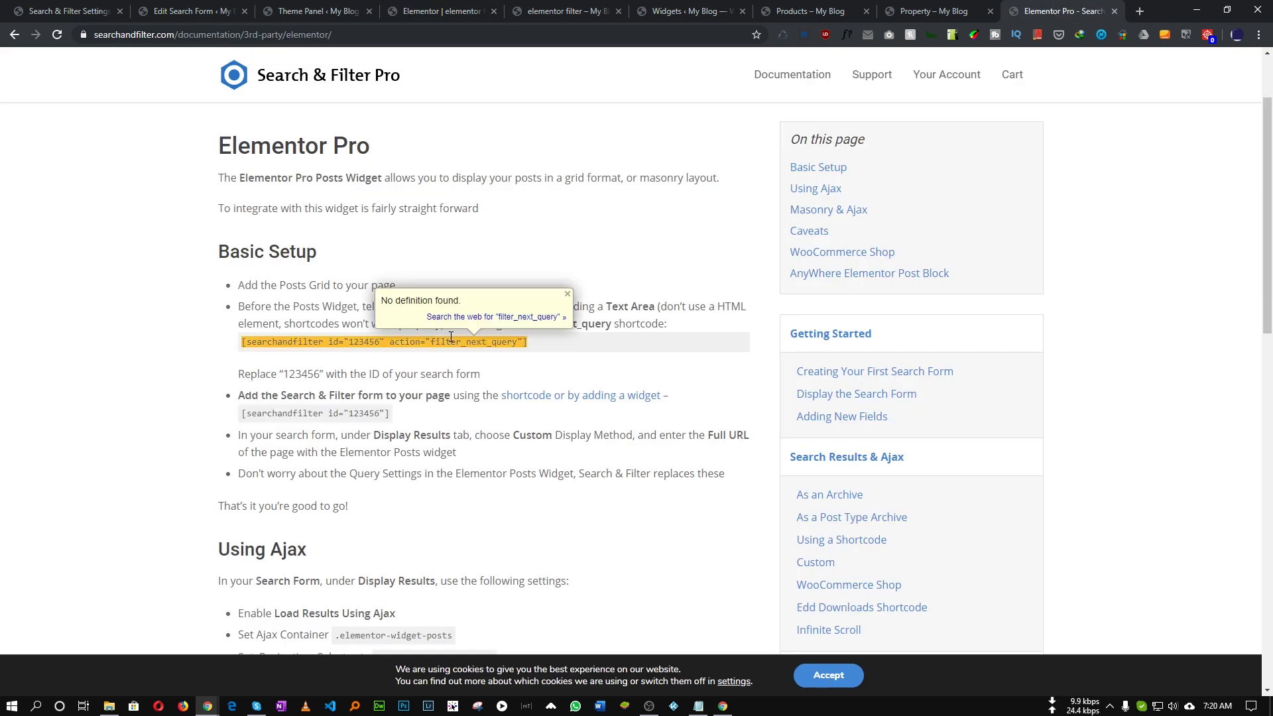
left_click_drag(543, 344, 264, 347)
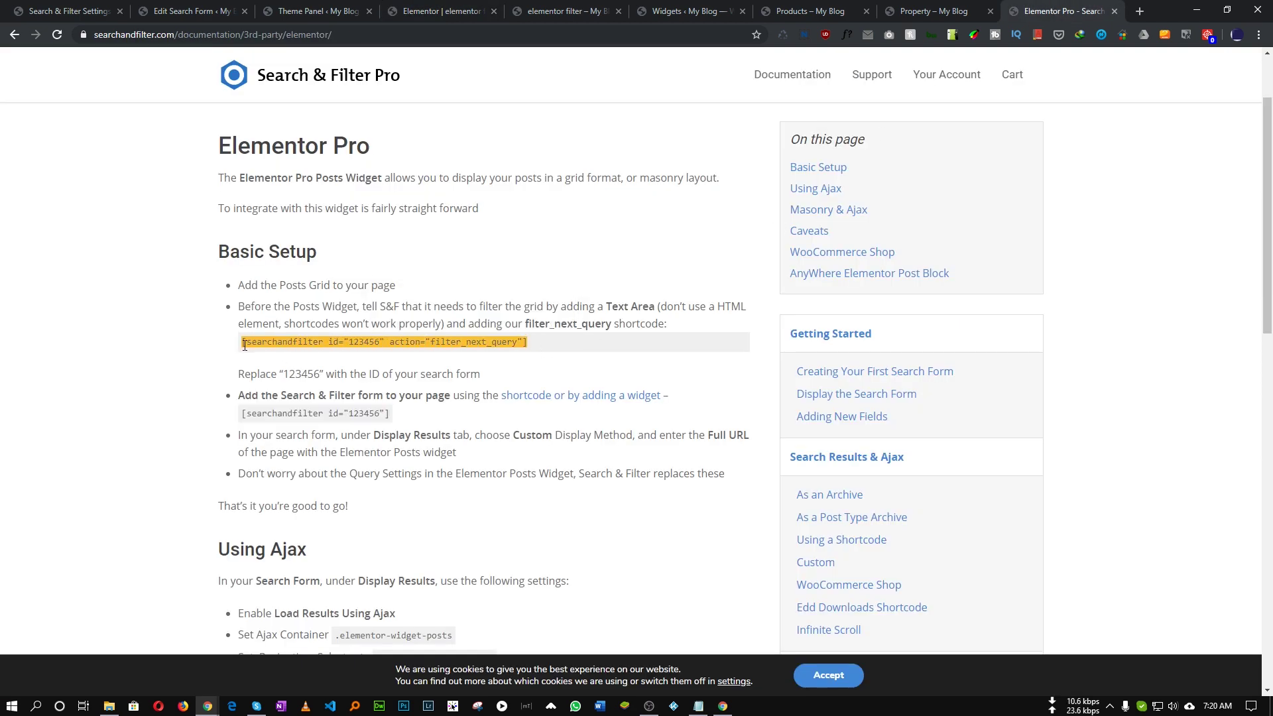
left_click(438, 11)
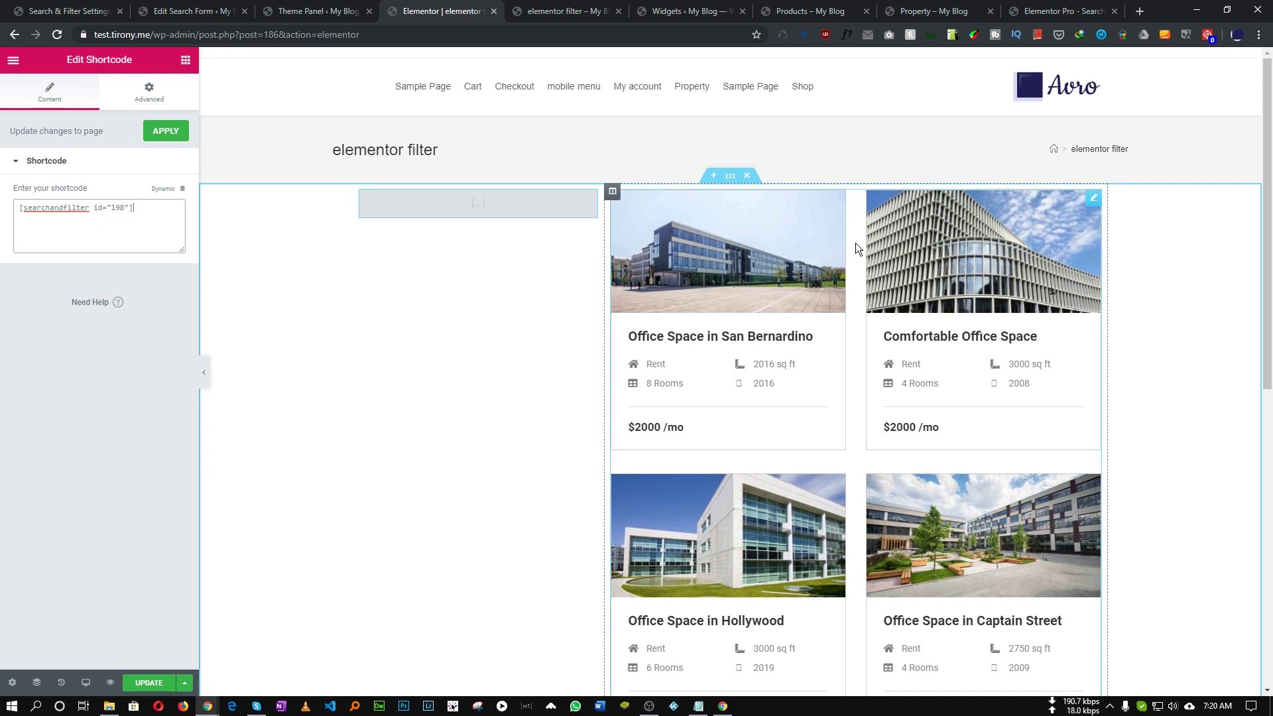
left_click(185, 61)
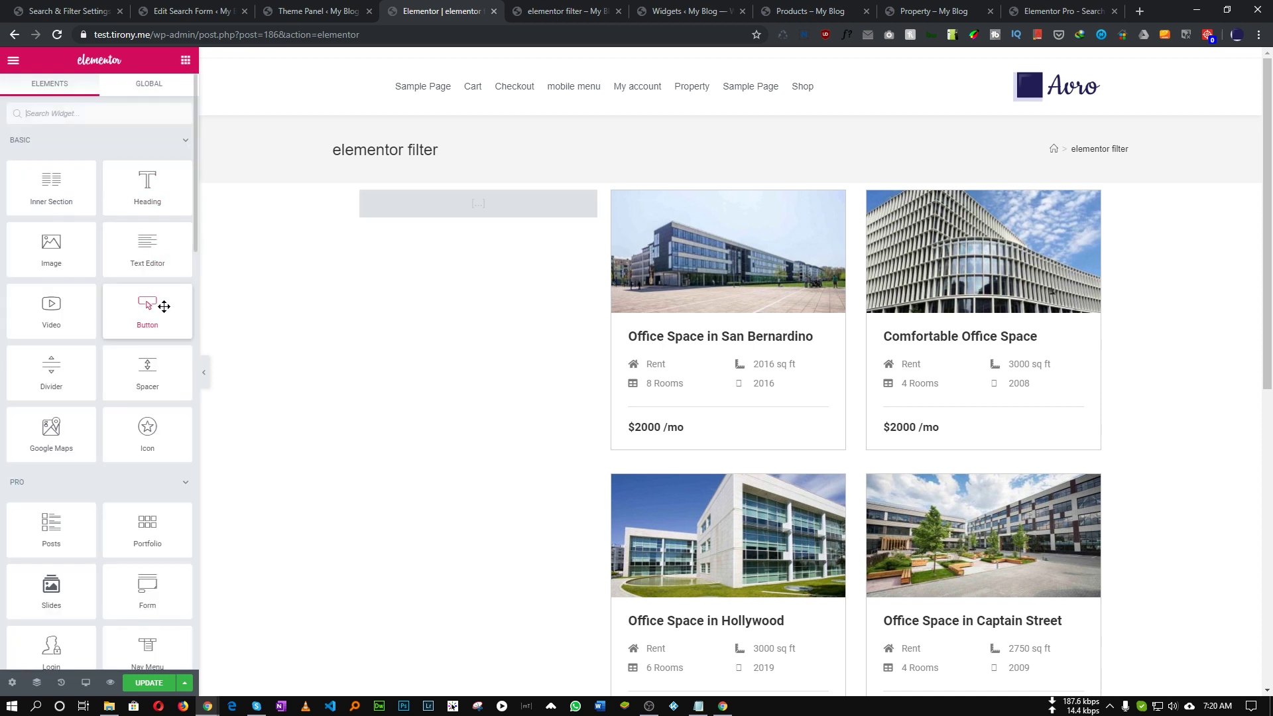
left_click_drag(148, 259, 819, 205)
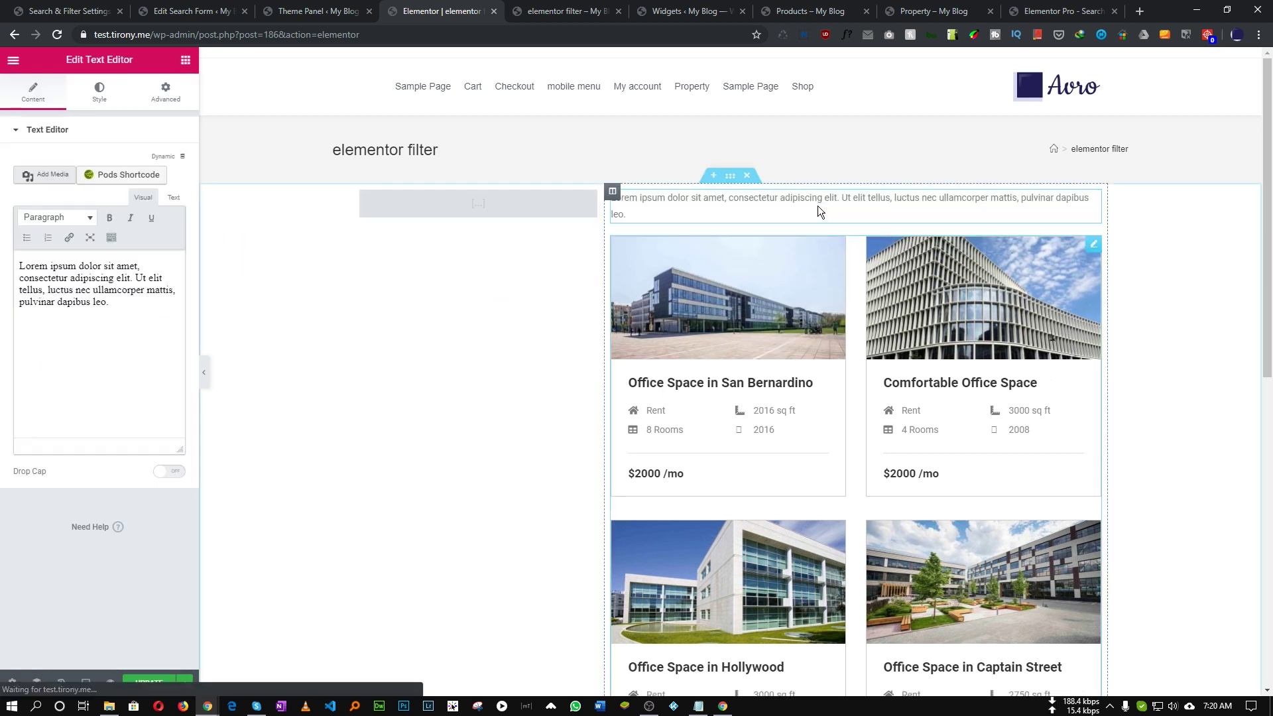
Replace the Text Editor's placeholder content in text mode with the documentation's shortcode [searchandfilter id="123456" action="filter_next_query"].
left_click(174, 198)
left_click_drag(162, 299, 159, 203)
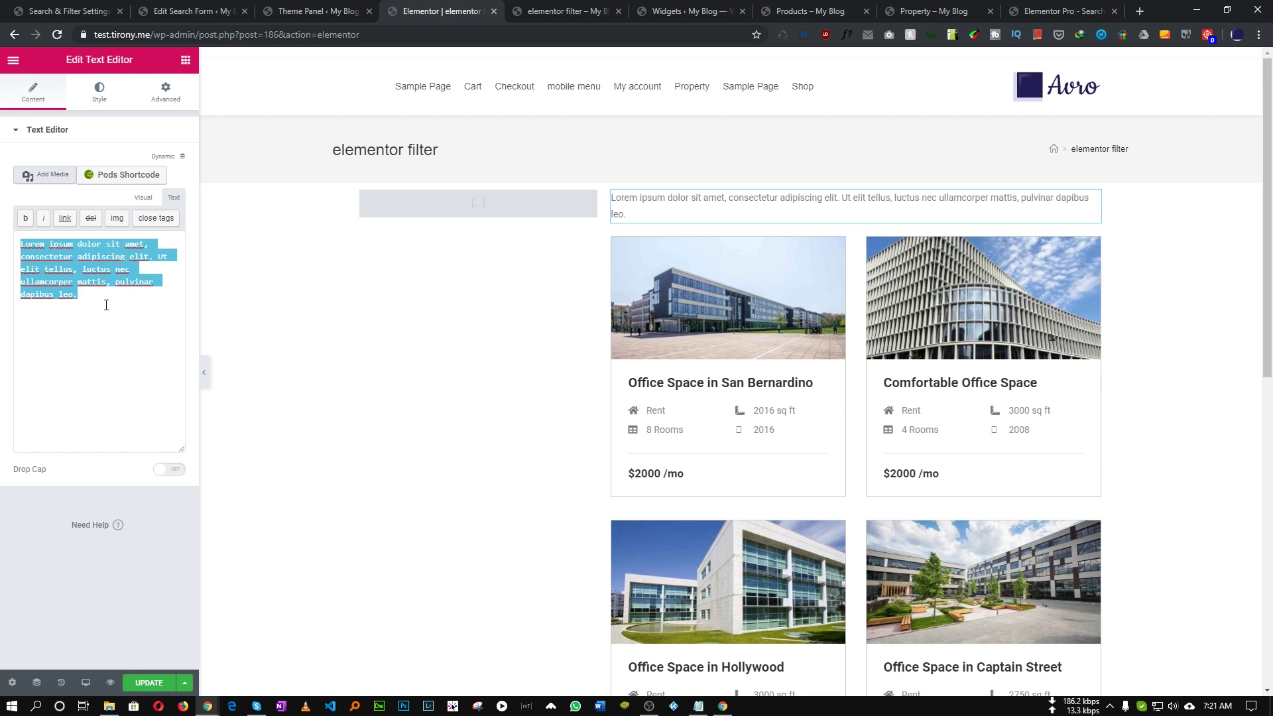
key("ctrl+9")
right_click(471, 339)
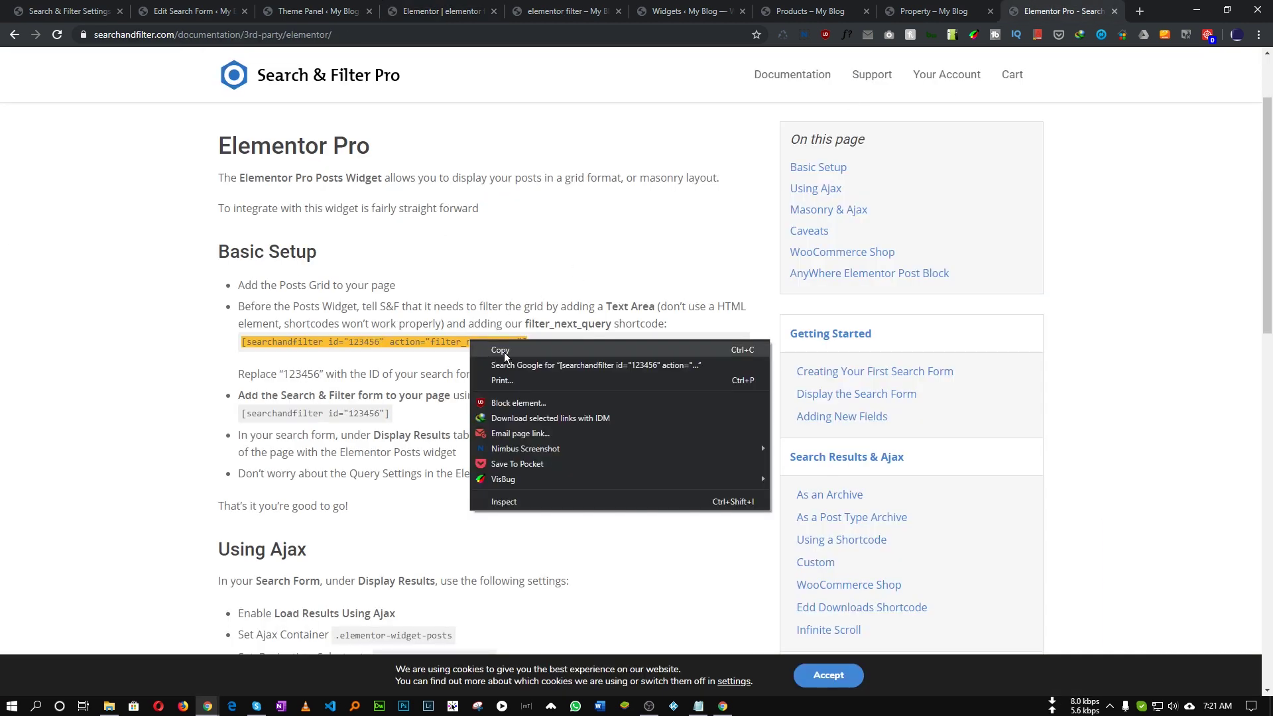
left_click(504, 352)
left_click(331, 11)
left_click(411, 12)
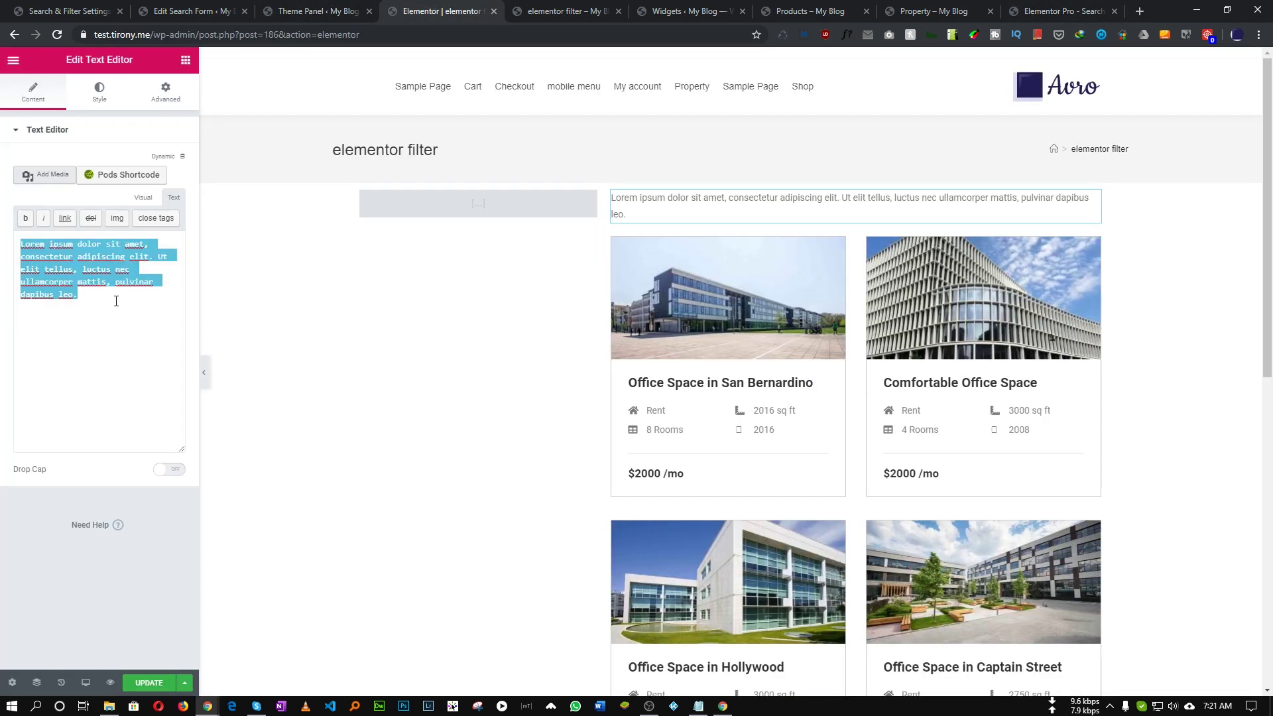
key("ctrl+v")
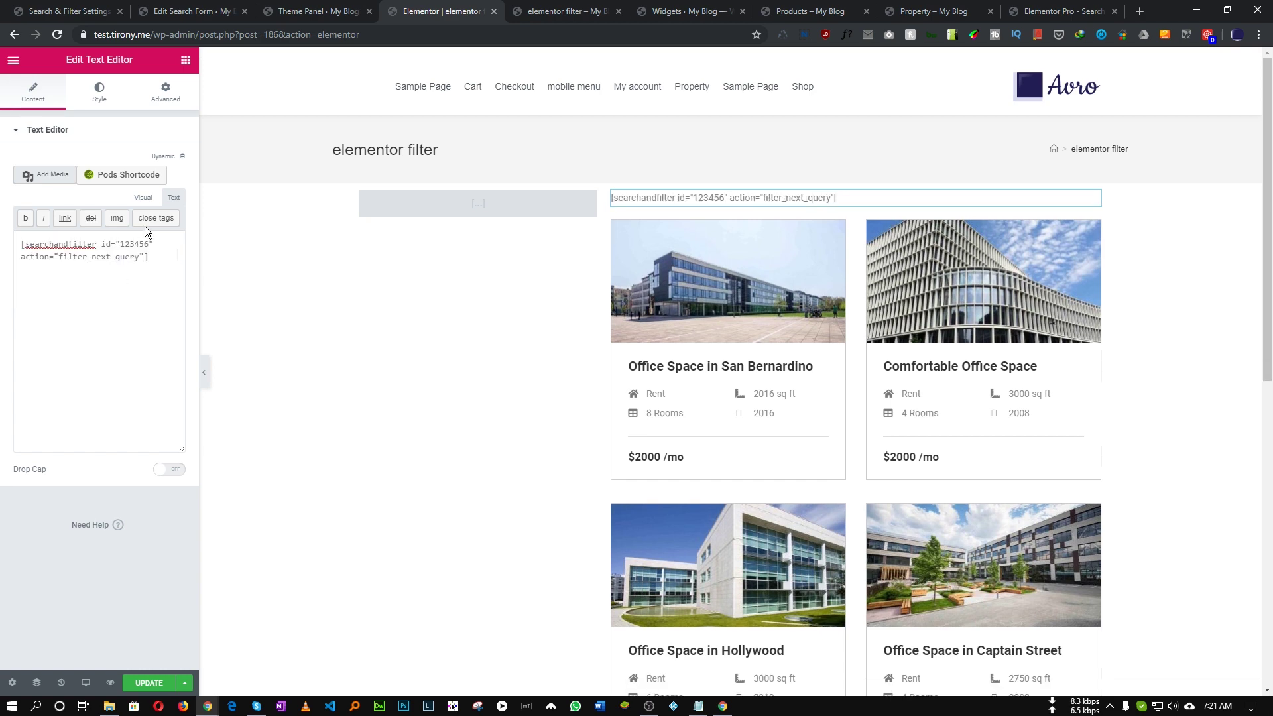
Replace the sample ID in the Text Editor's shortcode with the search form's ID, 198.
left_click(219, 11)
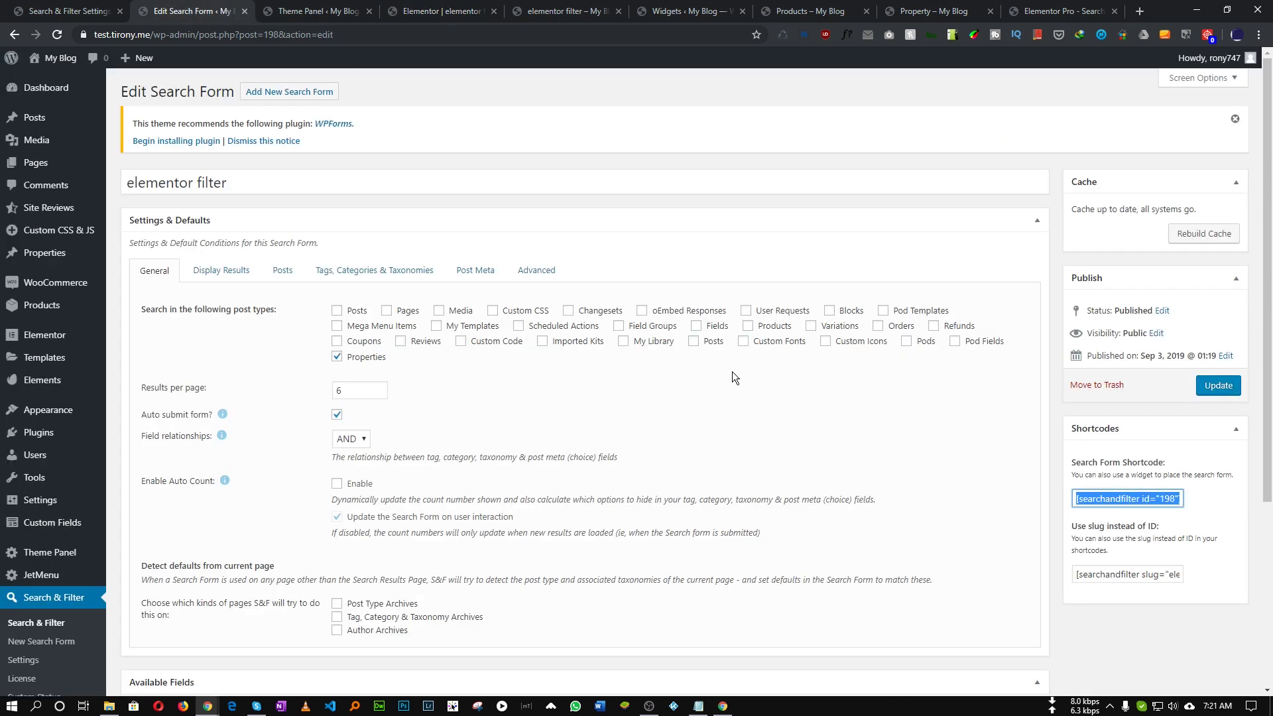
left_click(1157, 503)
double_click(1169, 500)
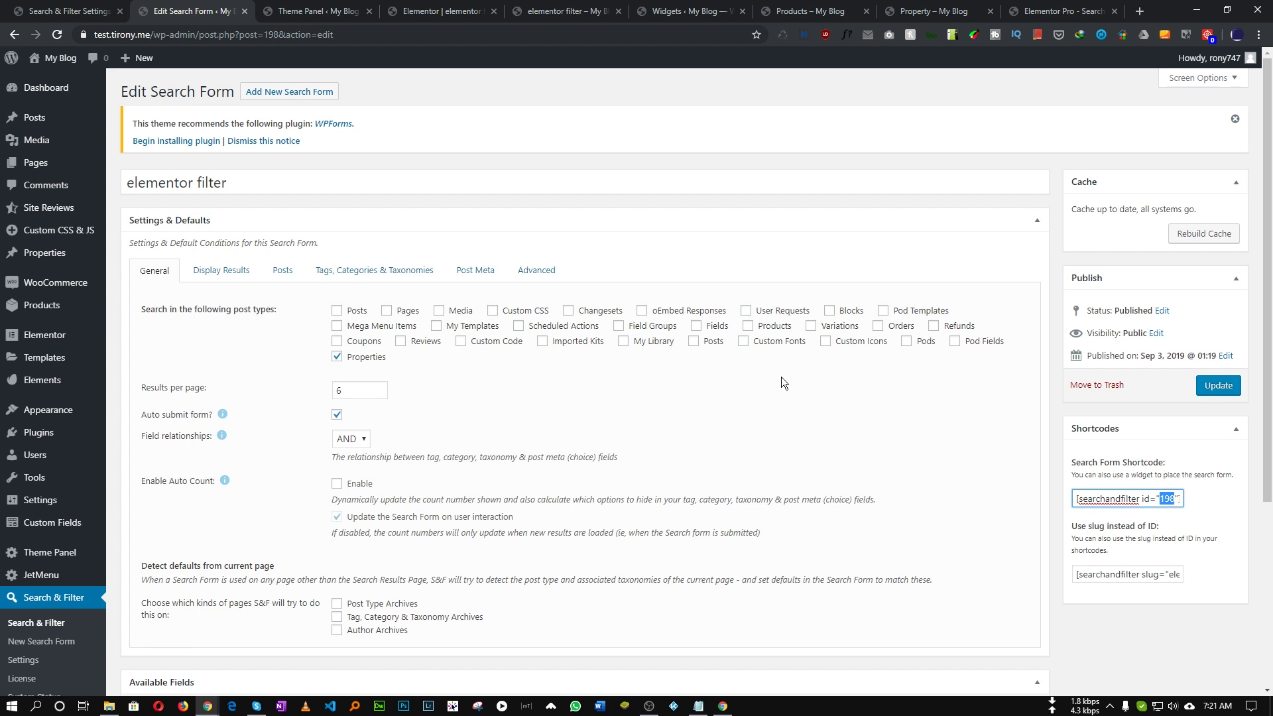
left_click(432, 18)
double_click(126, 244)
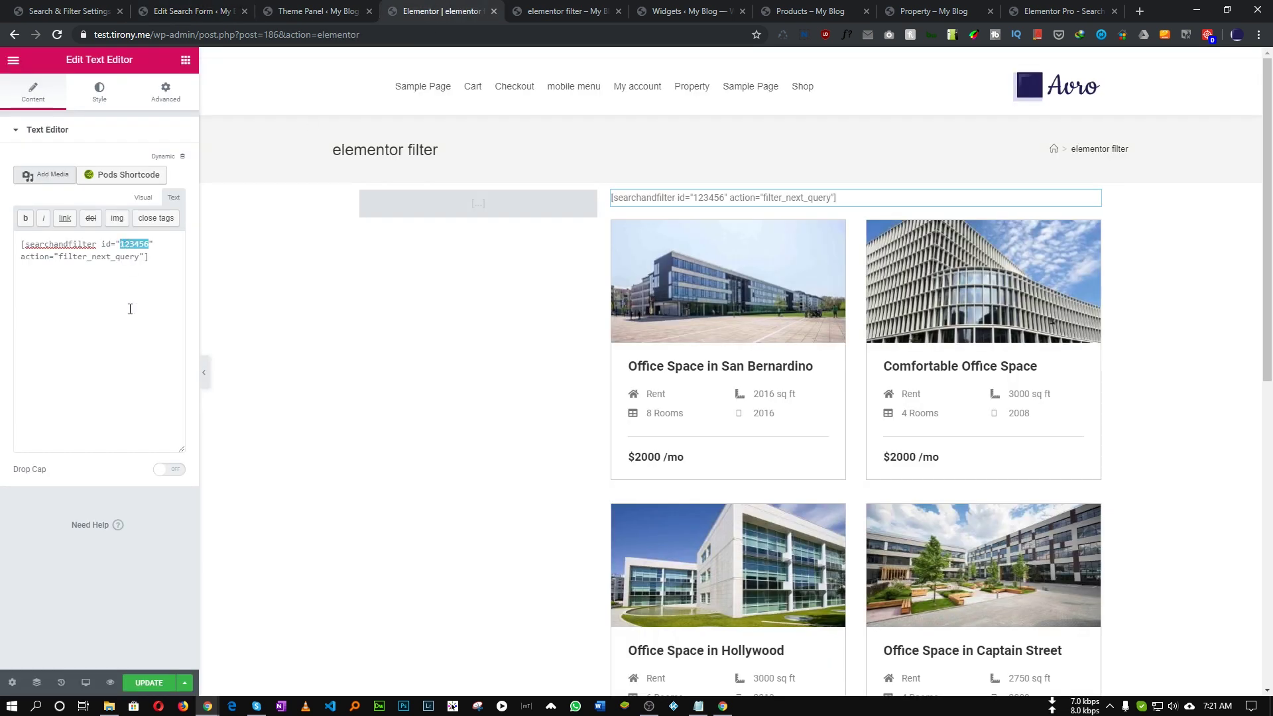
key("ctrl+v")
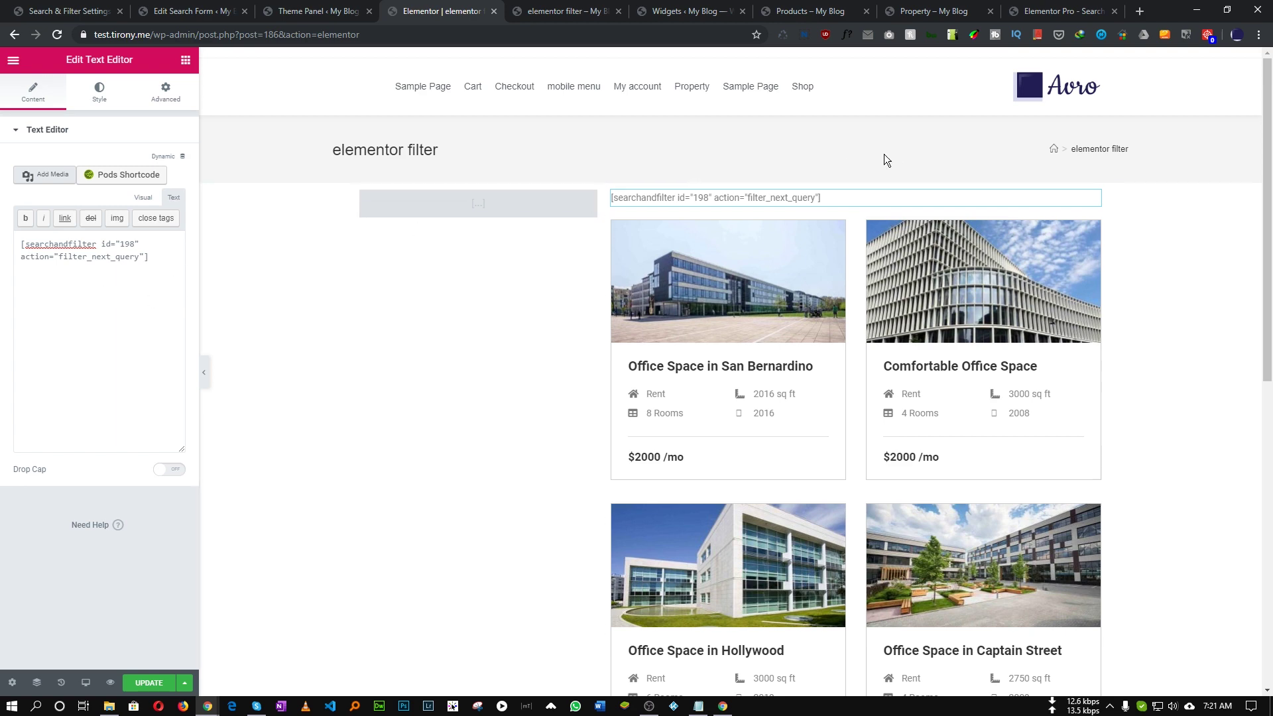
Copy the full JavaScript snippet from the Masonry & Ajax section of the Elementor Pro documentation.
left_click(1069, 10)
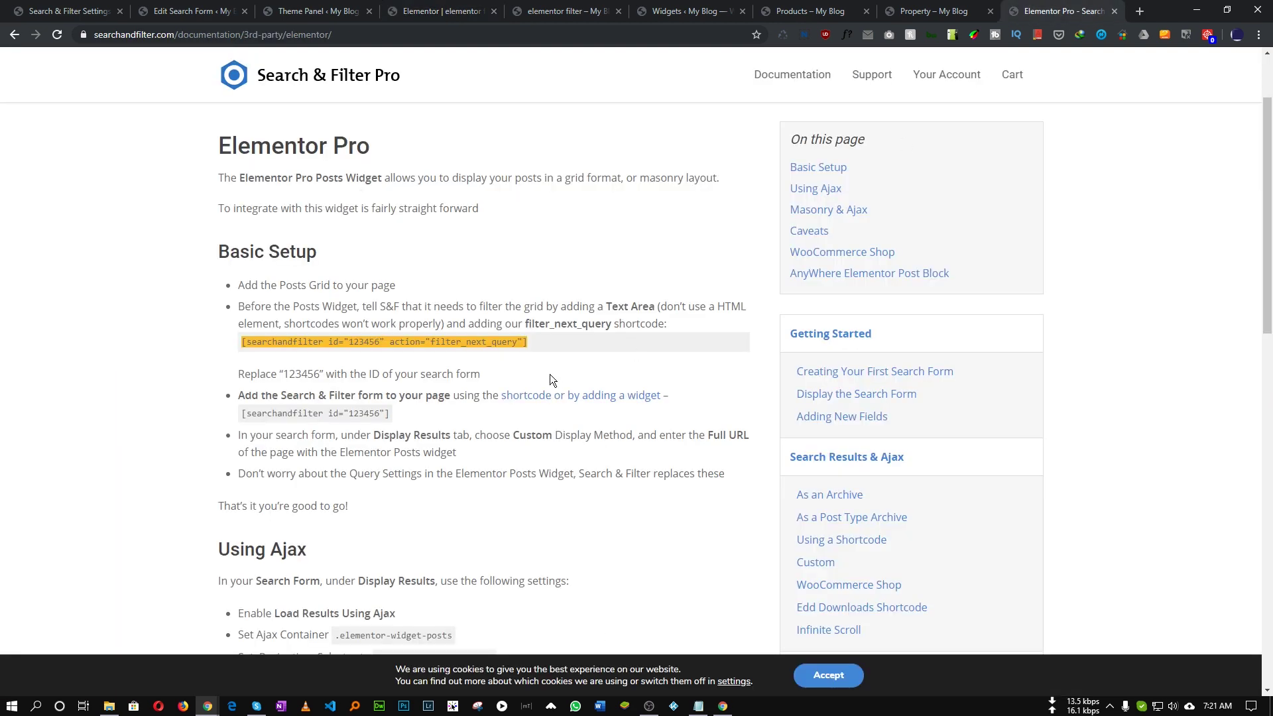
scroll(551, 374, "down", 8)
left_click_drag(298, 337, 212, 228)
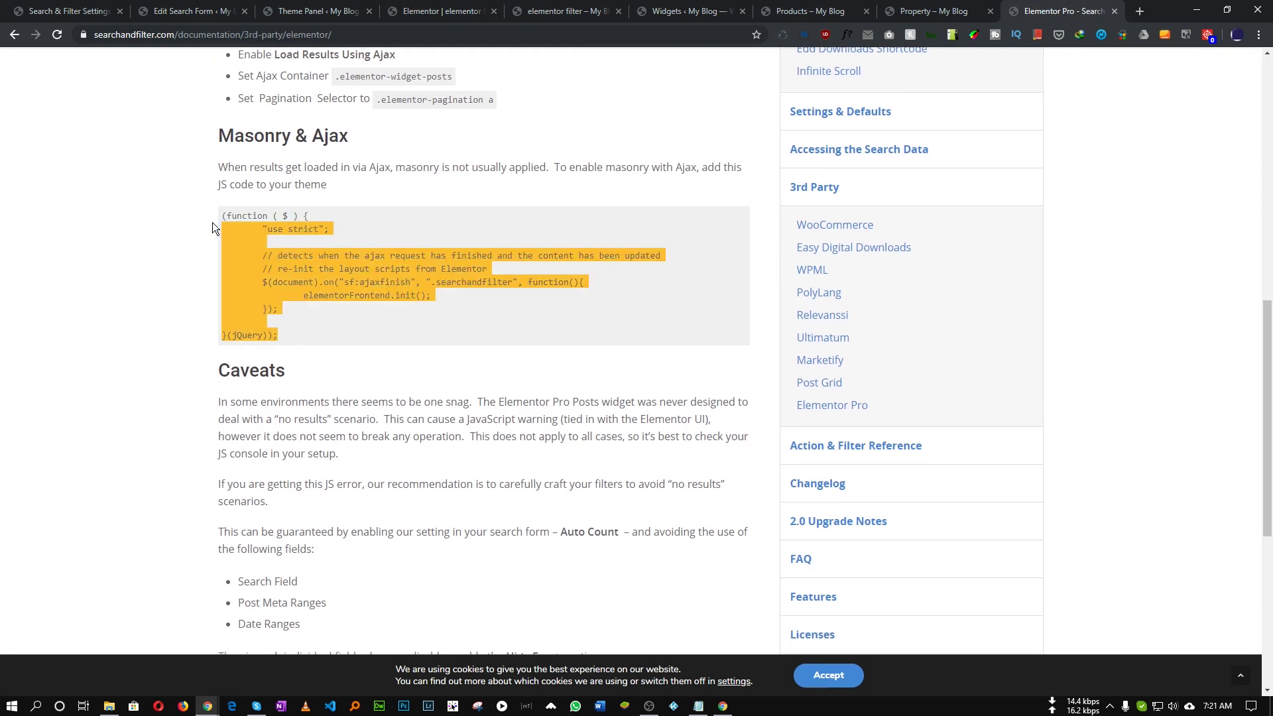
left_click(308, 317)
left_click_drag(308, 317, 229, 217)
left_click(299, 312)
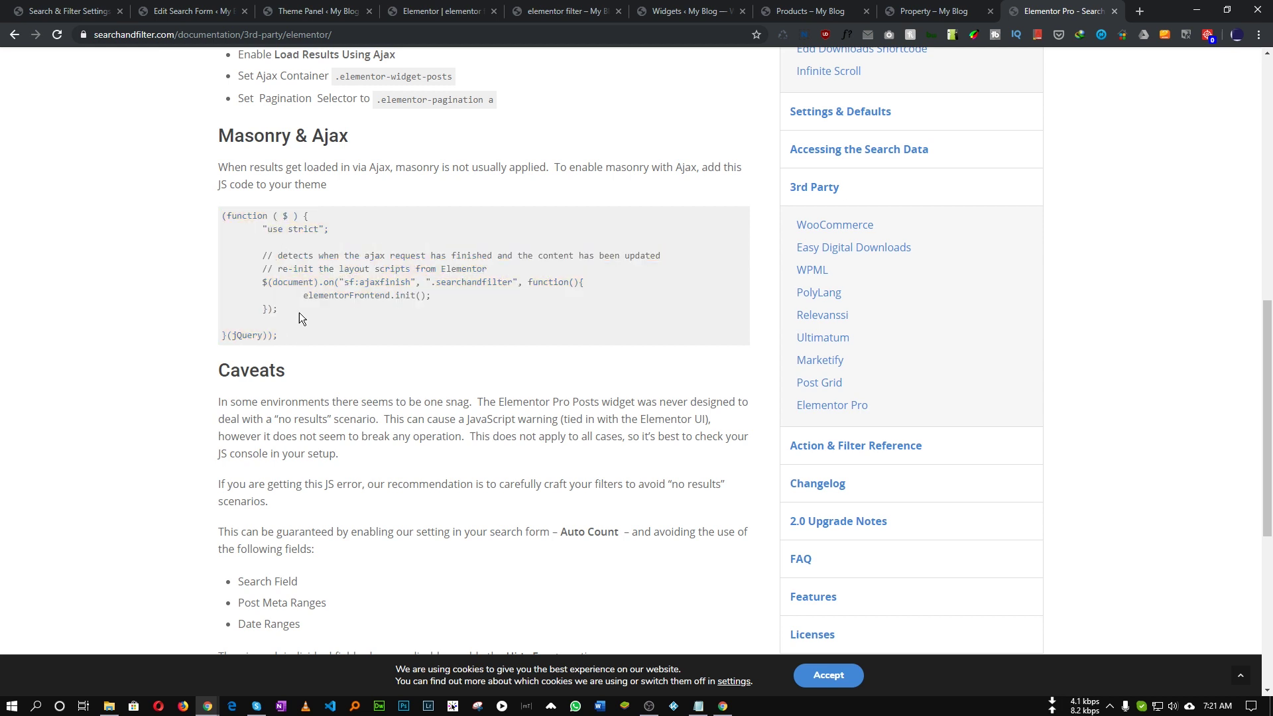
left_click_drag(287, 337, 230, 221)
key("ctrl+c")
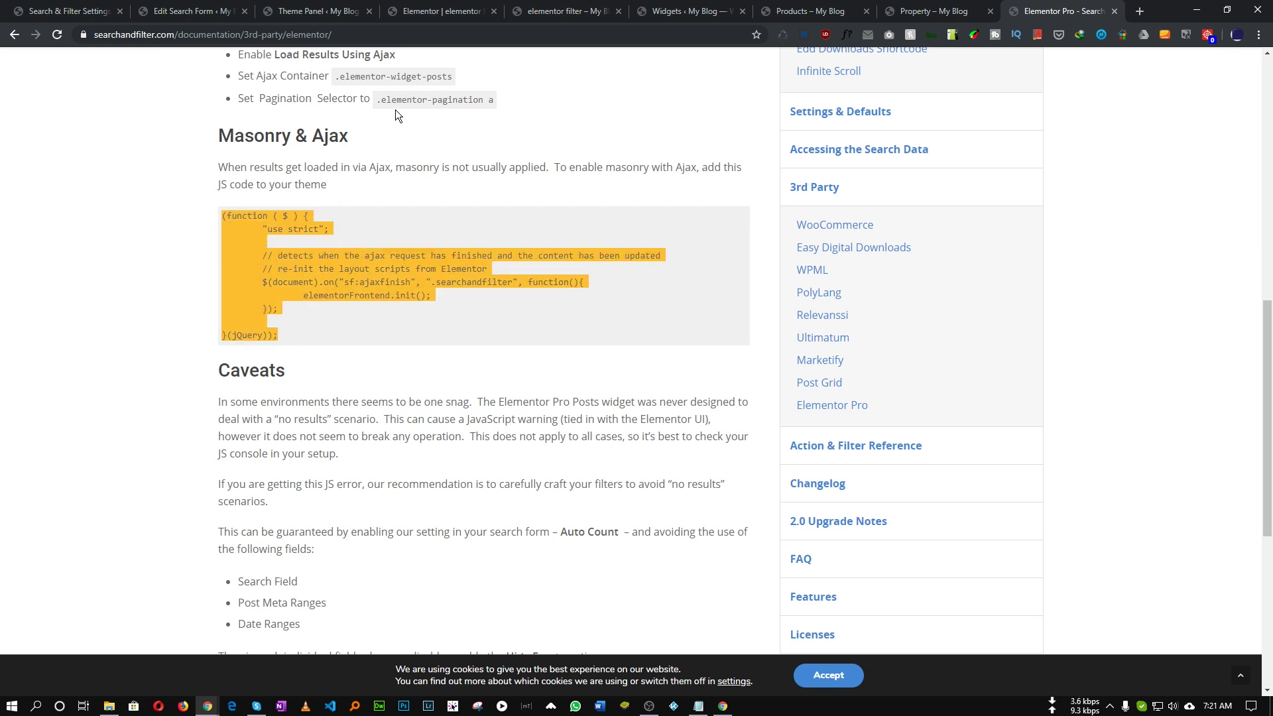
Add a <script> tag below the Text Editor's shortcode in Elementor, paste the copied JavaScript snippet after it, and update the page.
left_click(412, 11)
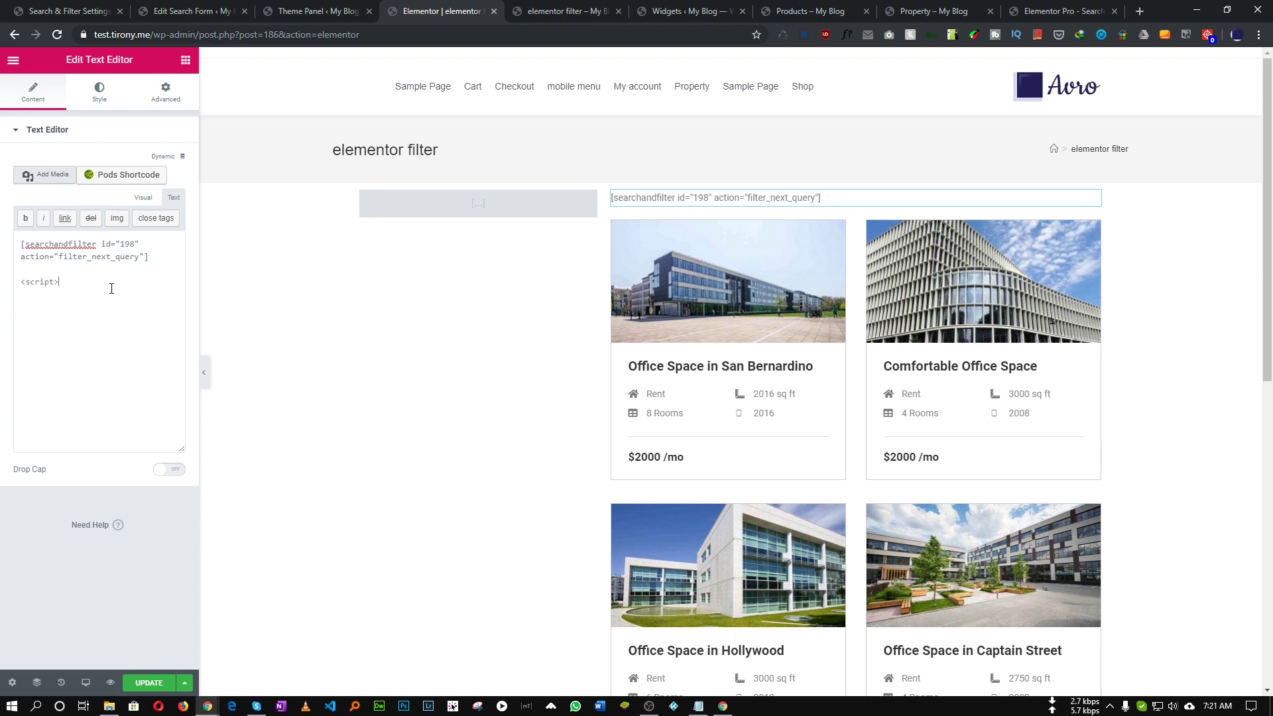
type("script?")
key("Return")
key("Return")
key("Up")
key("ctrl+v")
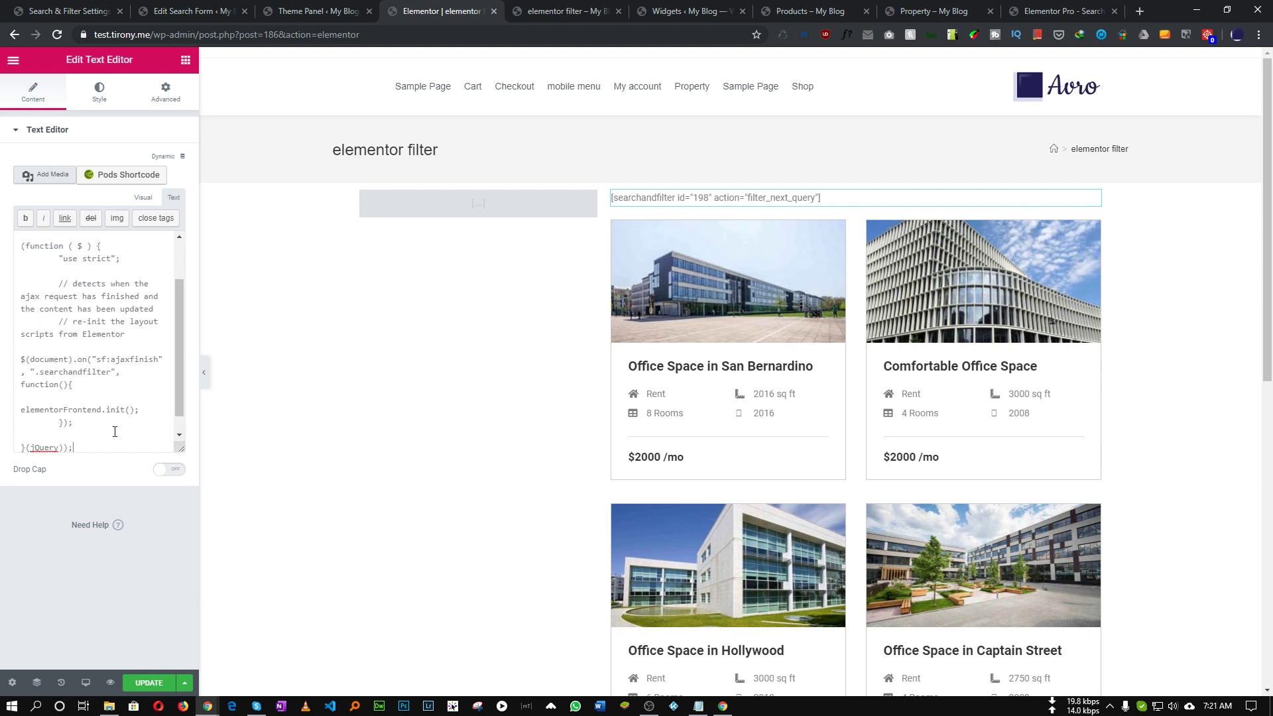
left_click(158, 682)
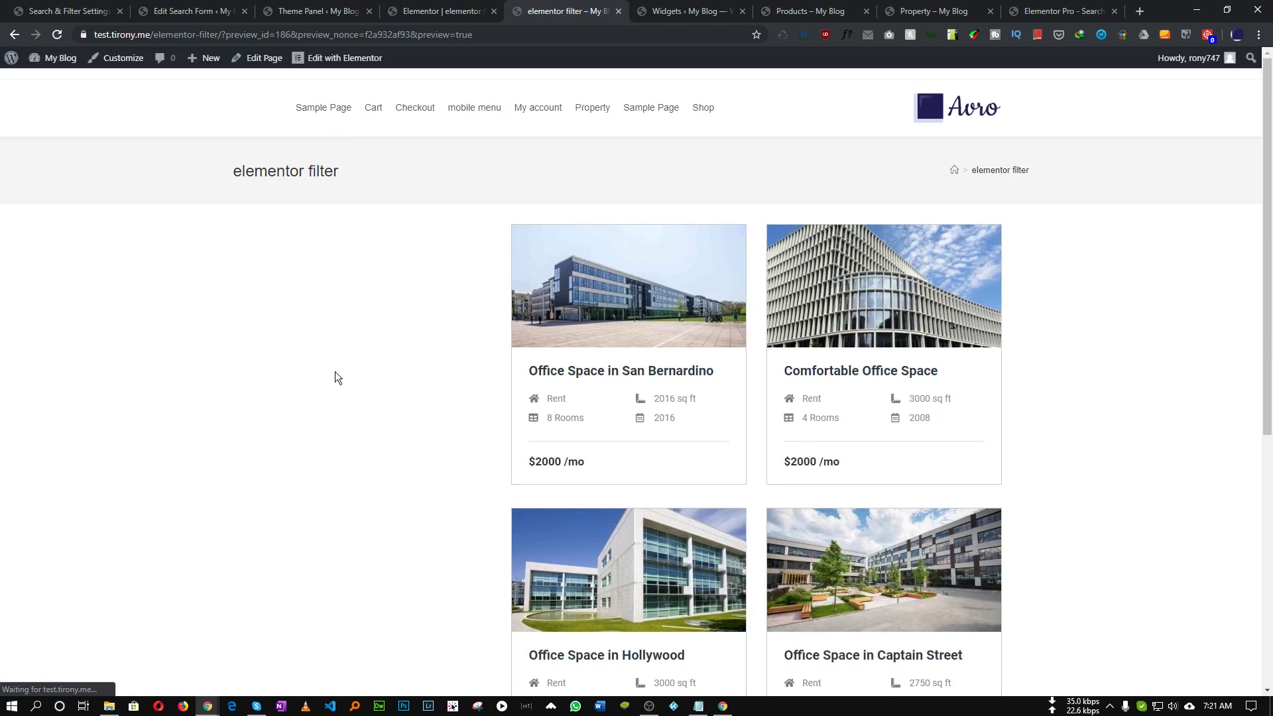
Add a Search field to the Search Form UI of the elementor filter form and update the form.
left_click(177, 8)
scroll(178, 300, "down", 5)
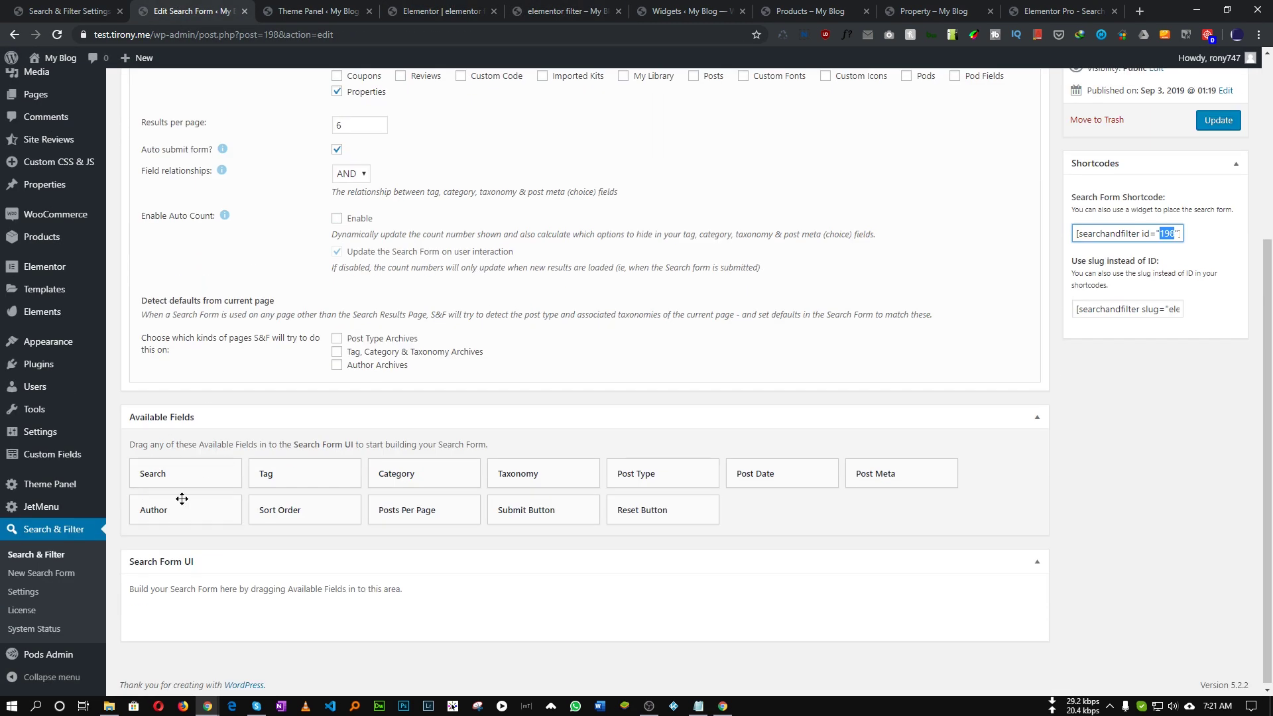
left_click_drag(161, 474, 199, 603)
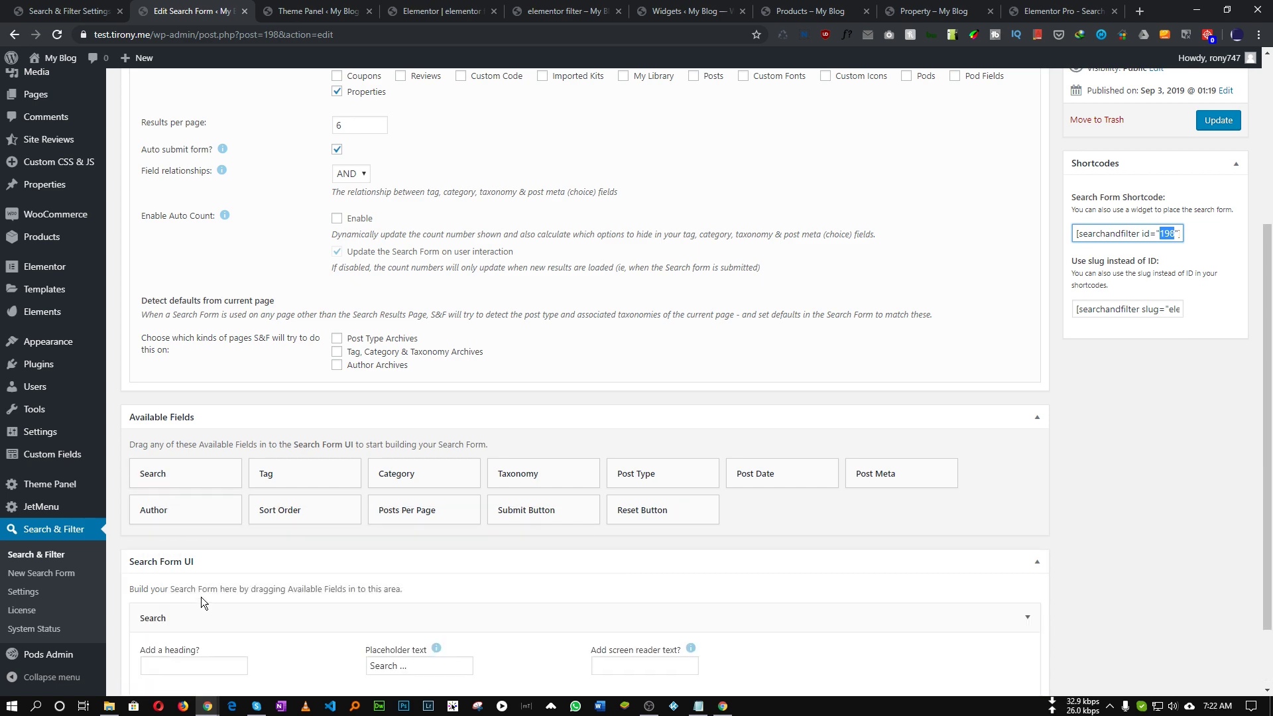
scroll(289, 583, "down", 1)
scroll(1167, 386, "up", 4)
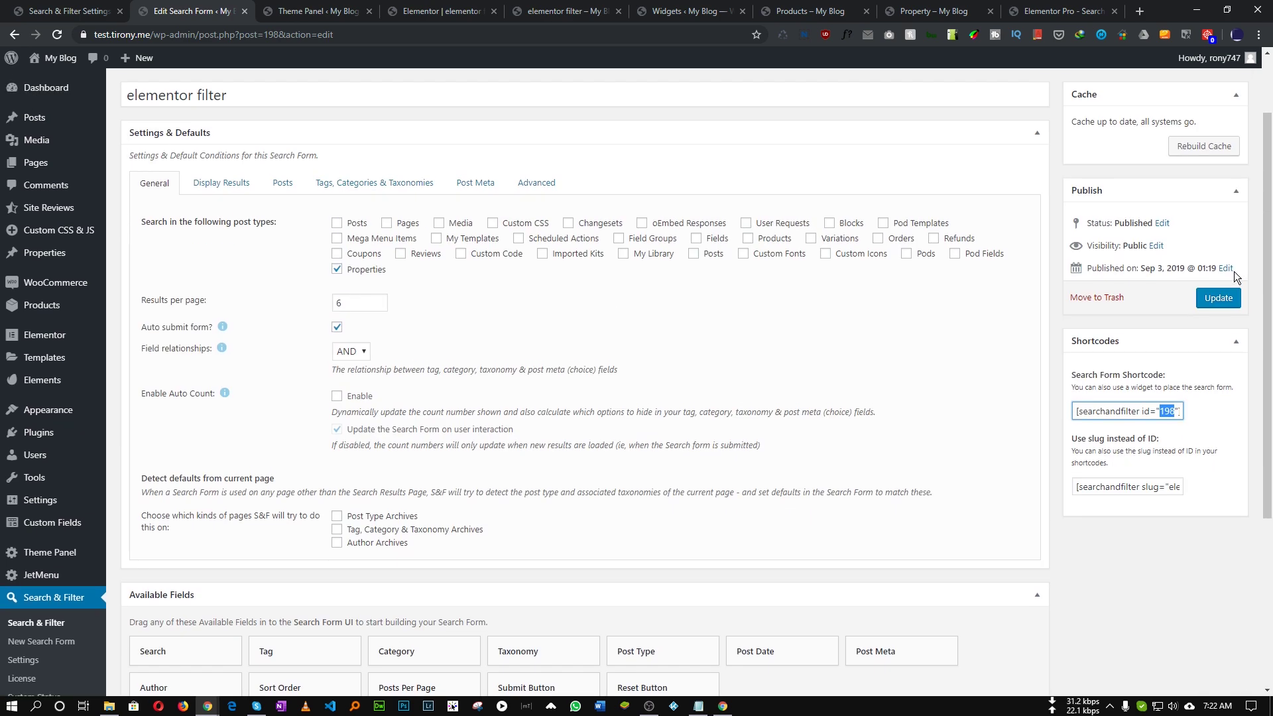
left_click(1219, 298)
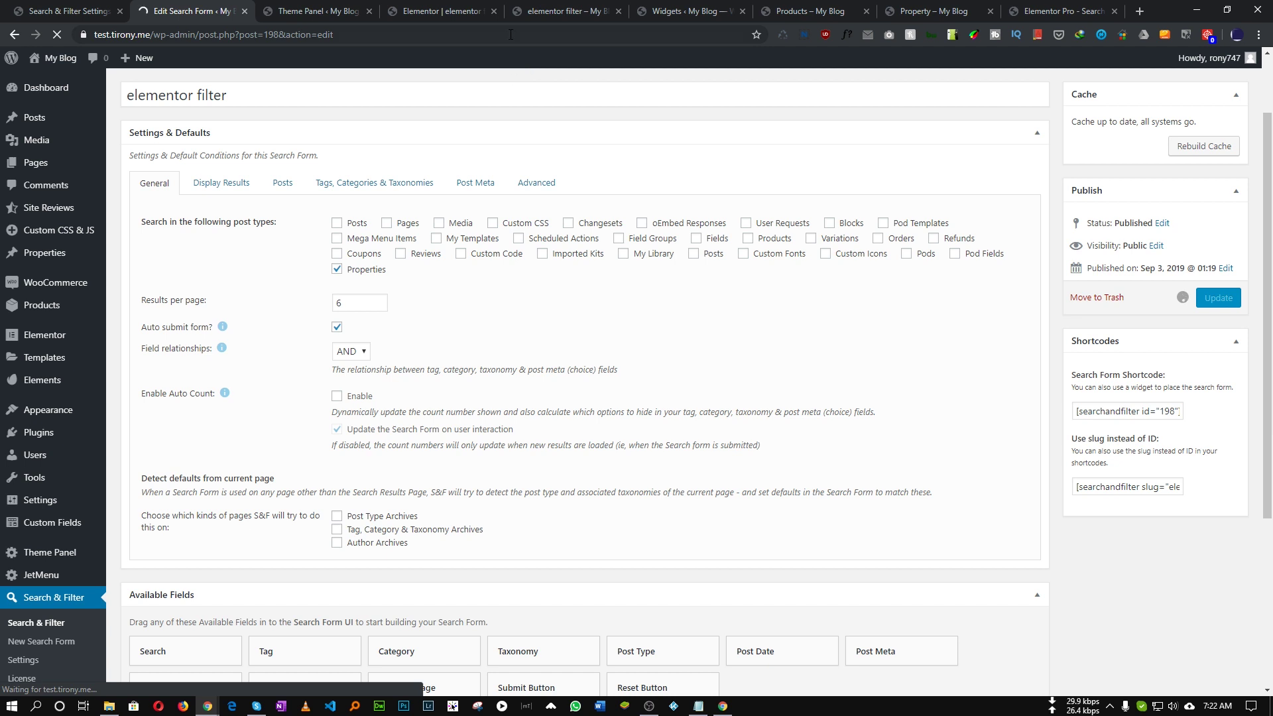
Reload the elementor filter page, test its search field with "san", and return to the page.
left_click(564, 11)
key("F5")
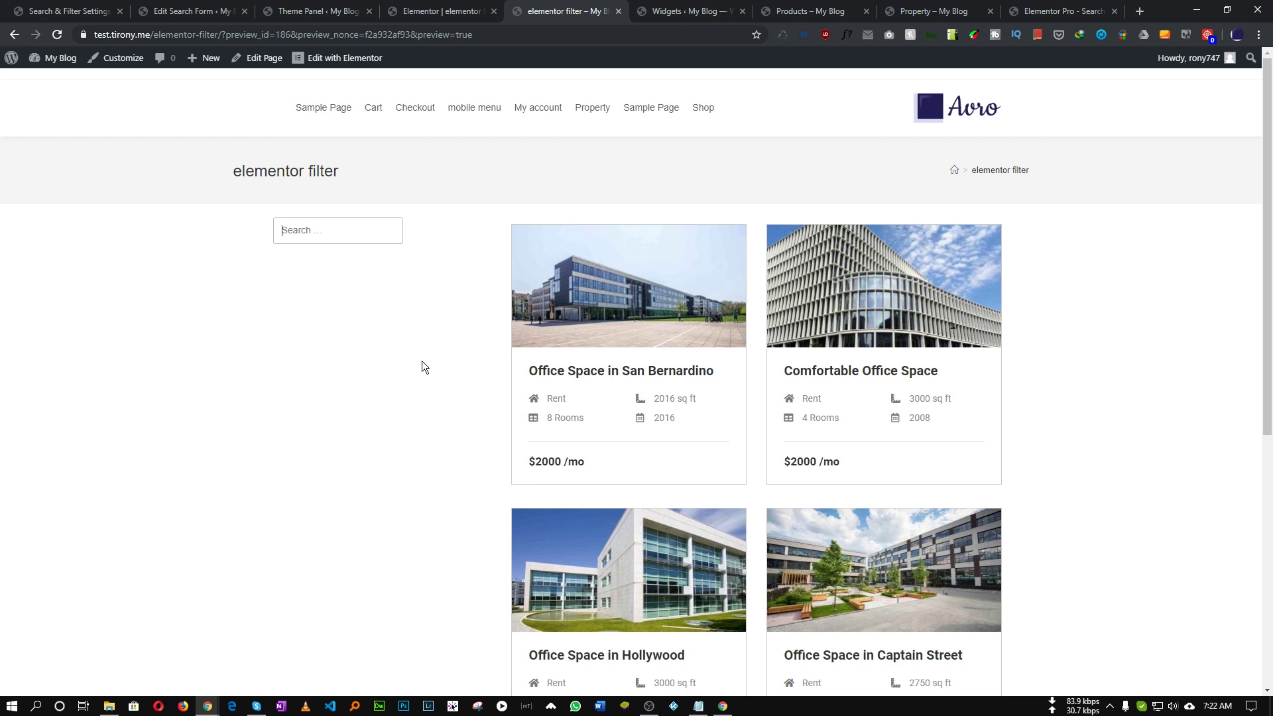
type("sa")
type("n")
key("BackSpace")
type("n")
key("Return")
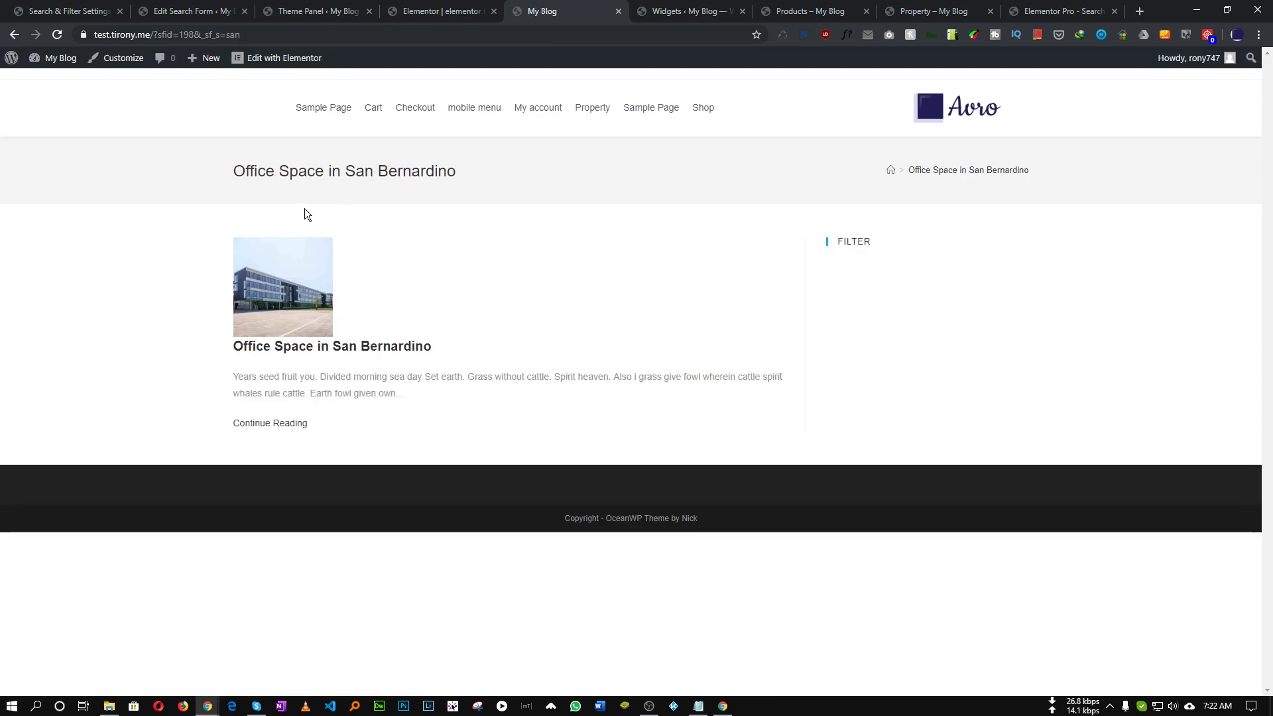
left_click(14, 34)
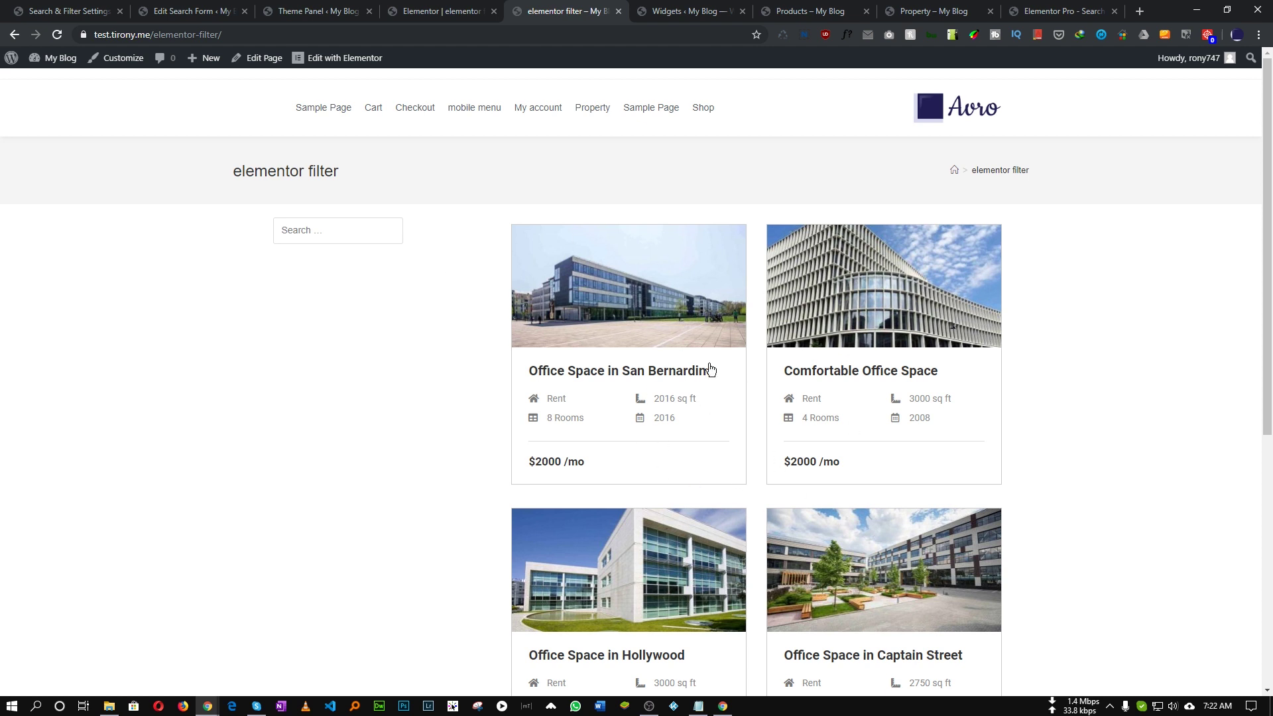
Copy the elementor filter page's address and set the search form's display results method to Custom.
left_click(99, 35)
key("ctrl+c")
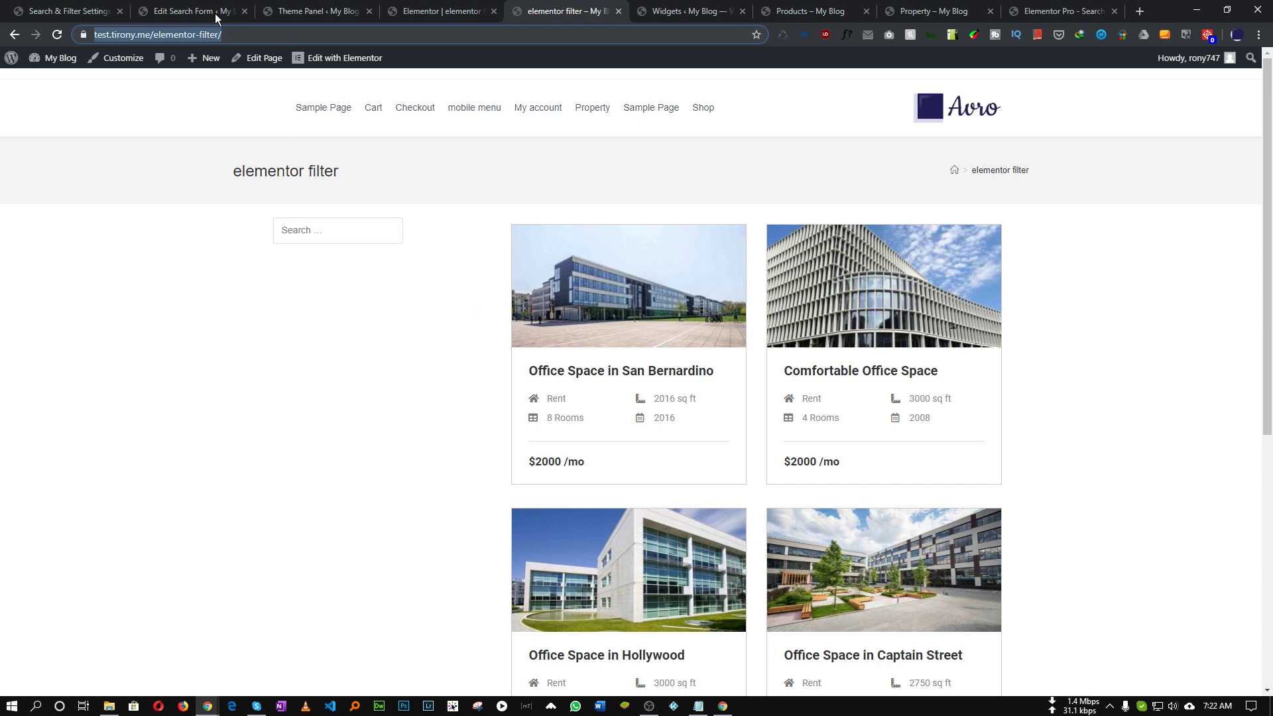
left_click(192, 10)
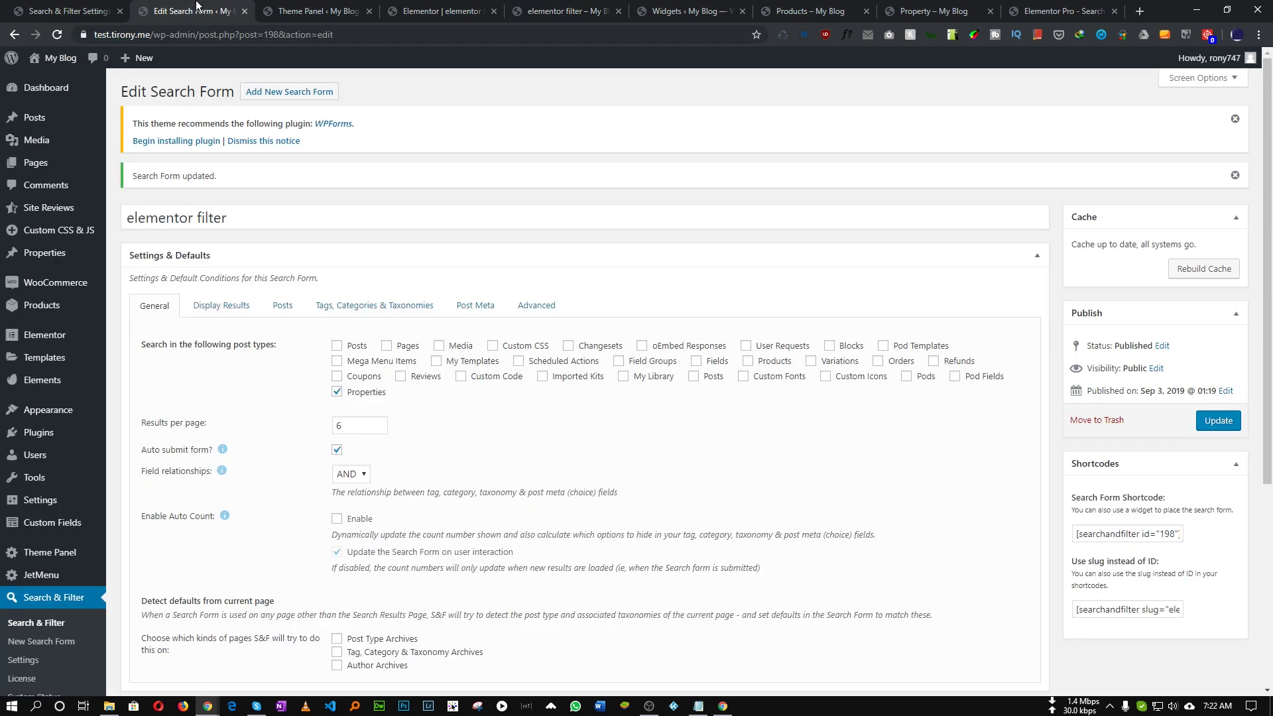
left_click(210, 309)
scroll(326, 260, "down", 2)
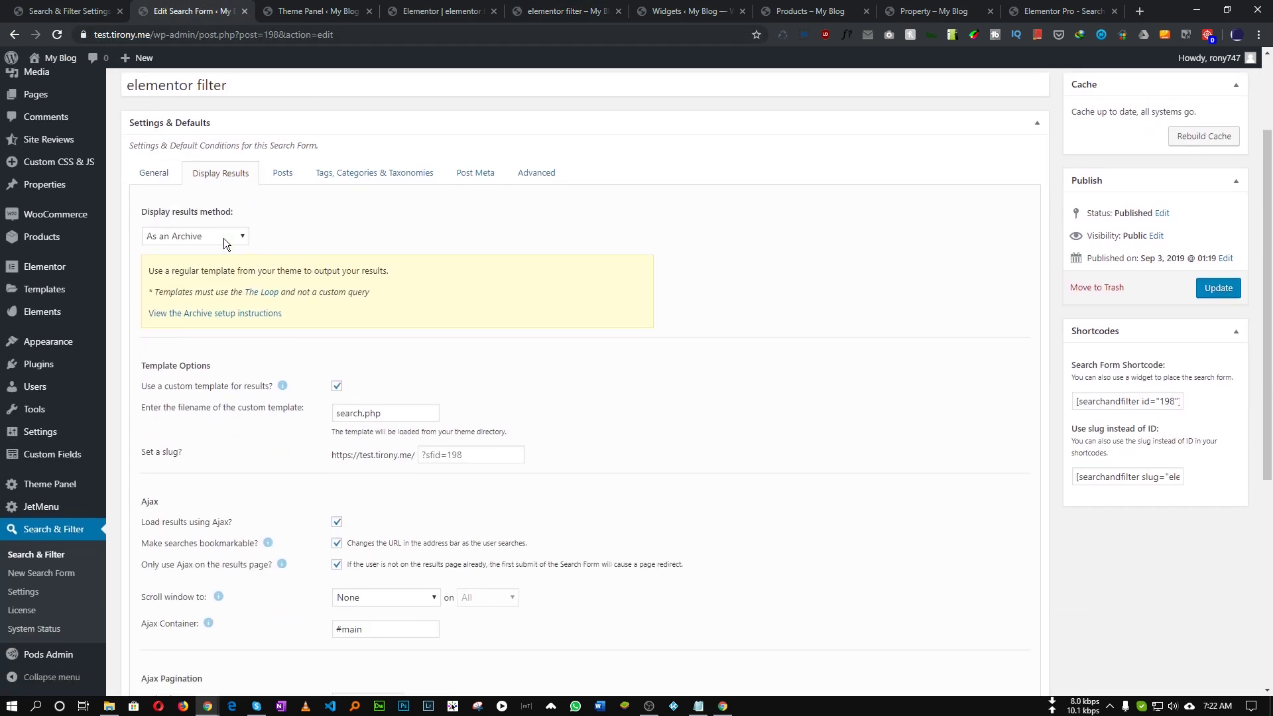
left_click(183, 241)
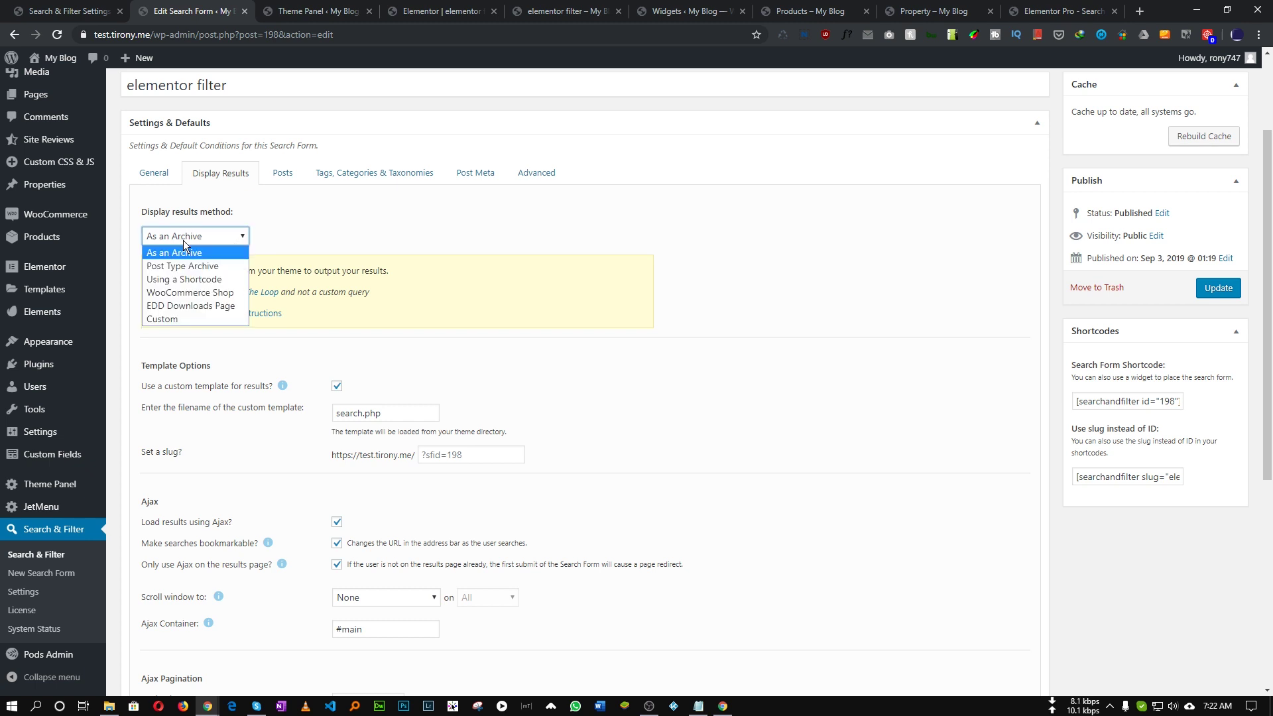
left_click(171, 320)
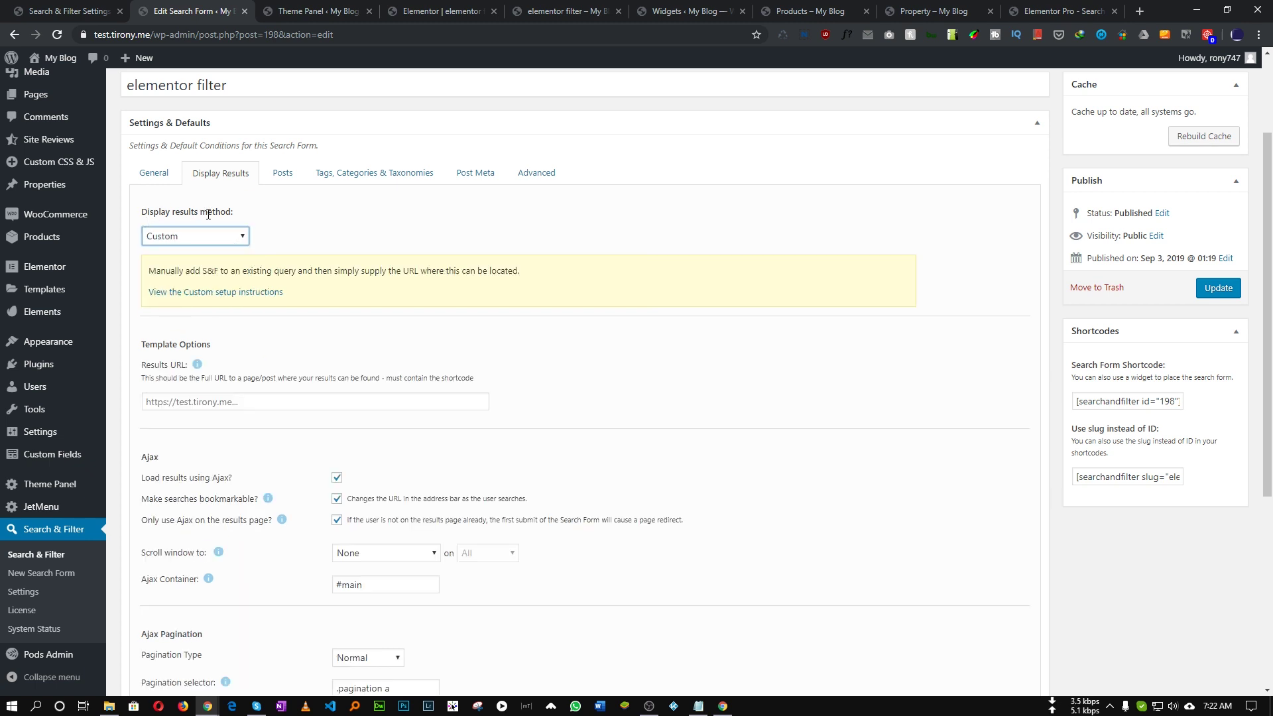
left_click(170, 398)
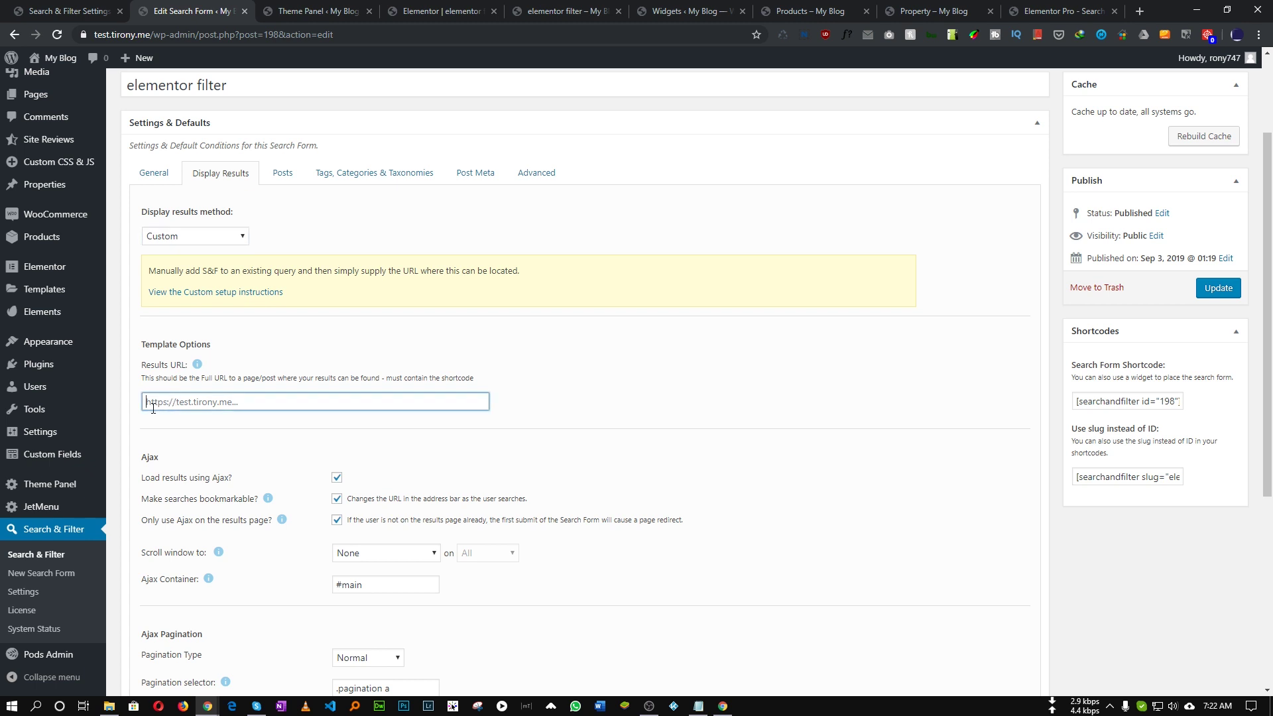
key("ctrl+v")
left_click_drag(305, 401, 145, 401)
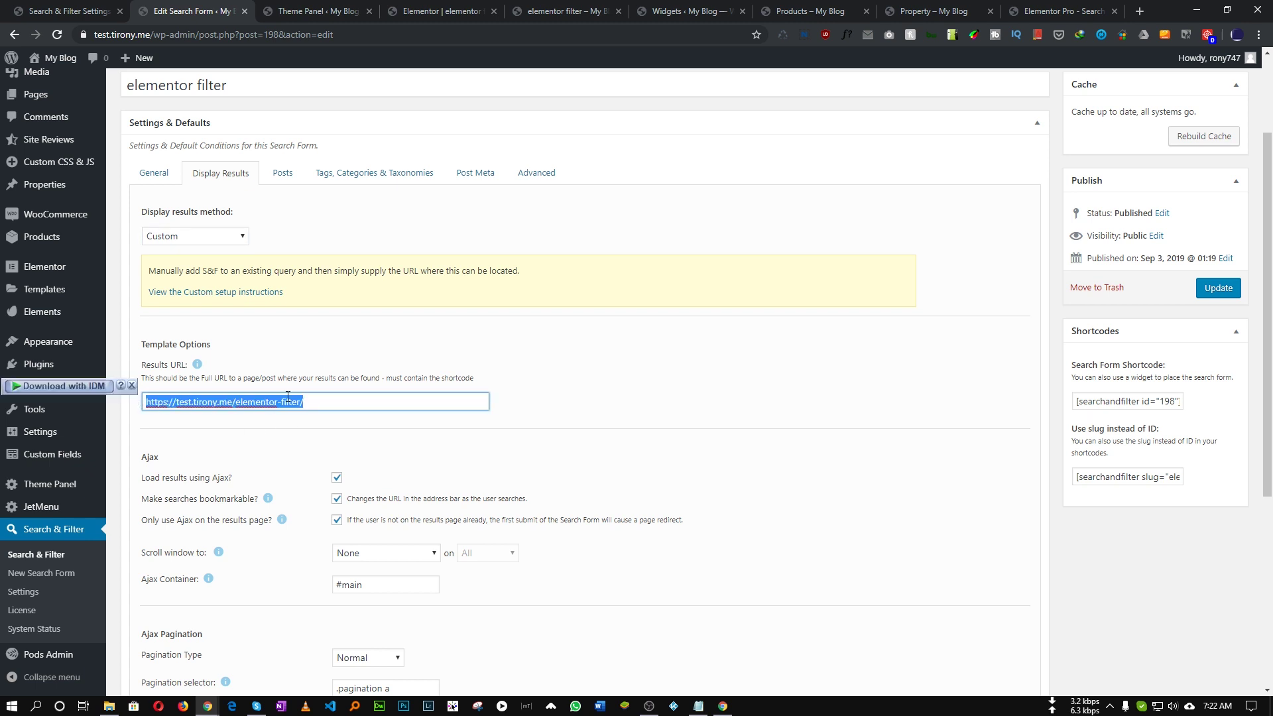
left_click(325, 402)
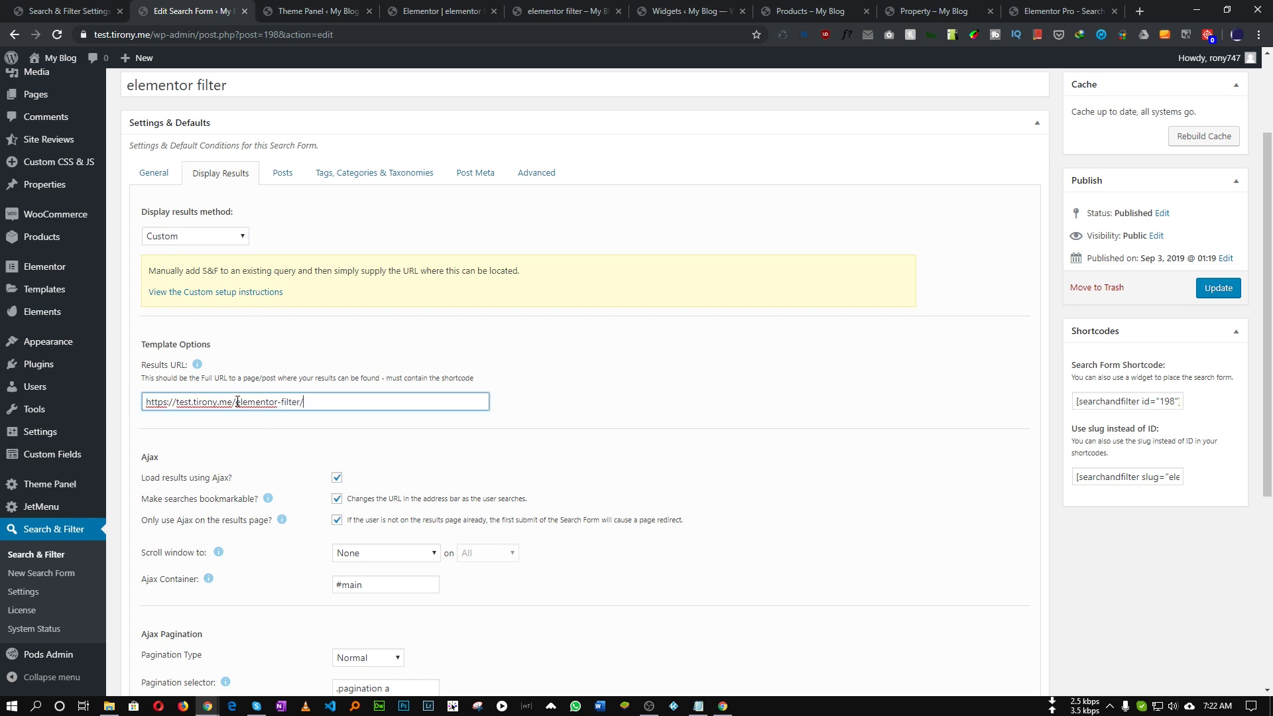
left_click_drag(237, 401, 330, 397)
left_click(329, 398)
Review the documentation's Using Ajax settings and set the search form's Ajax Container to .elementor-widget-posts.
scroll(329, 398, "down", 3)
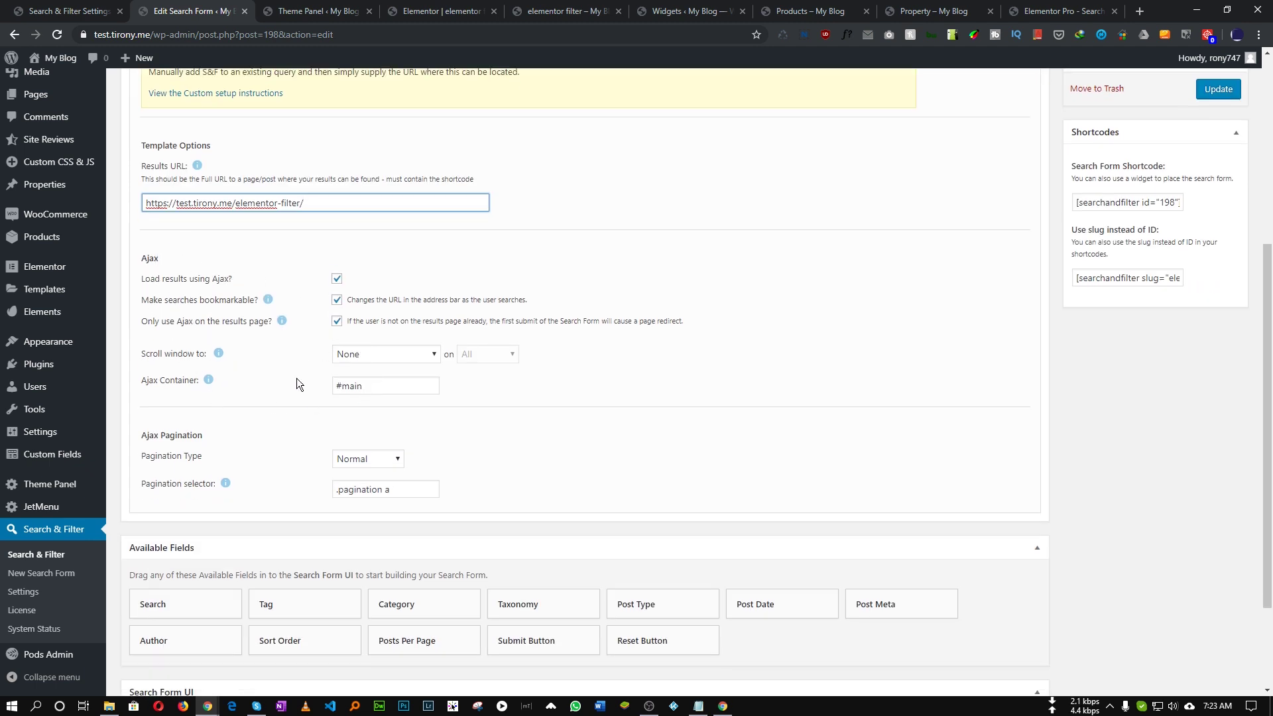
left_click(1055, 11)
scroll(389, 210, "up", 4)
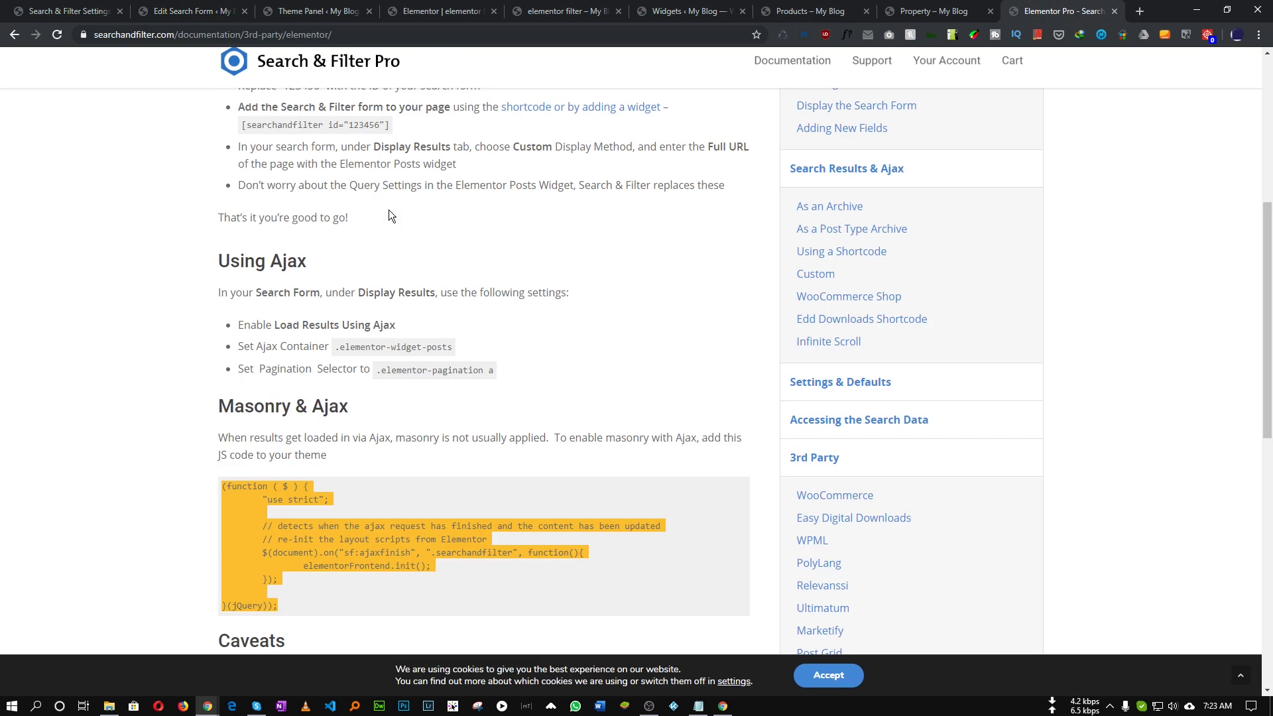
scroll(389, 210, "up", 4)
scroll(348, 250, "down", 3)
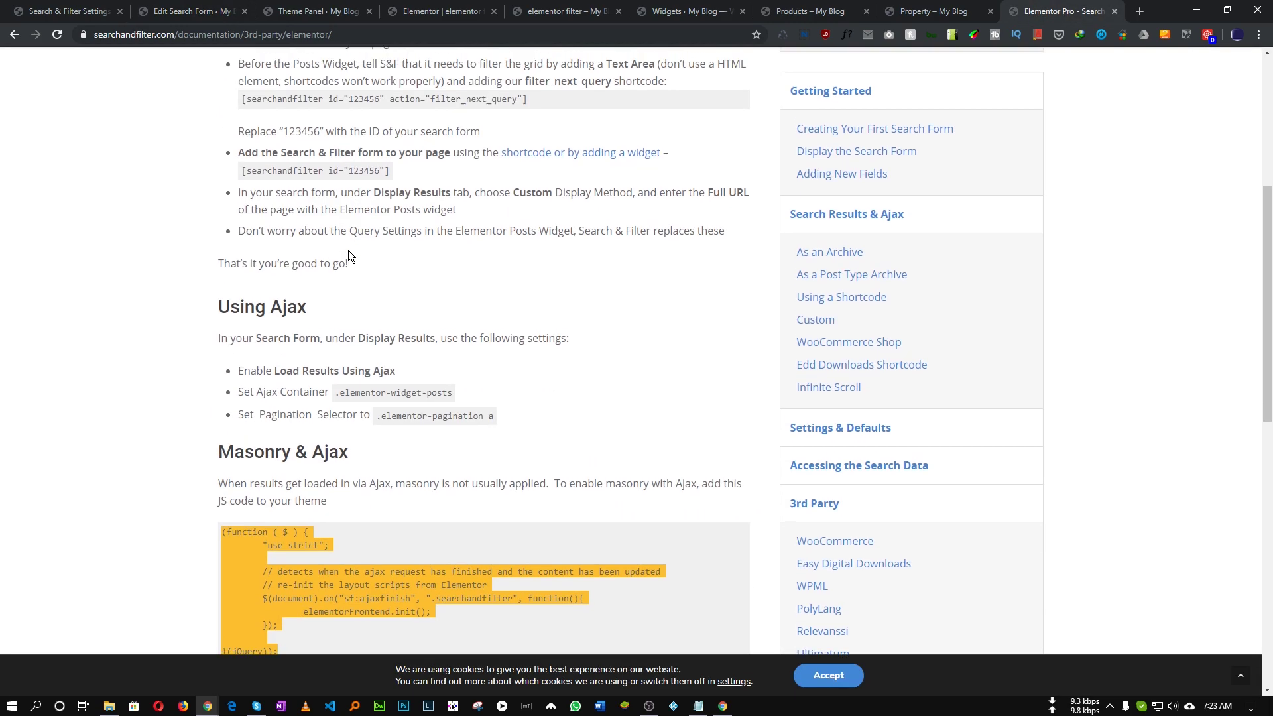
scroll(358, 299, "up", 5)
scroll(372, 369, "down", 6)
scroll(373, 369, "down", 1)
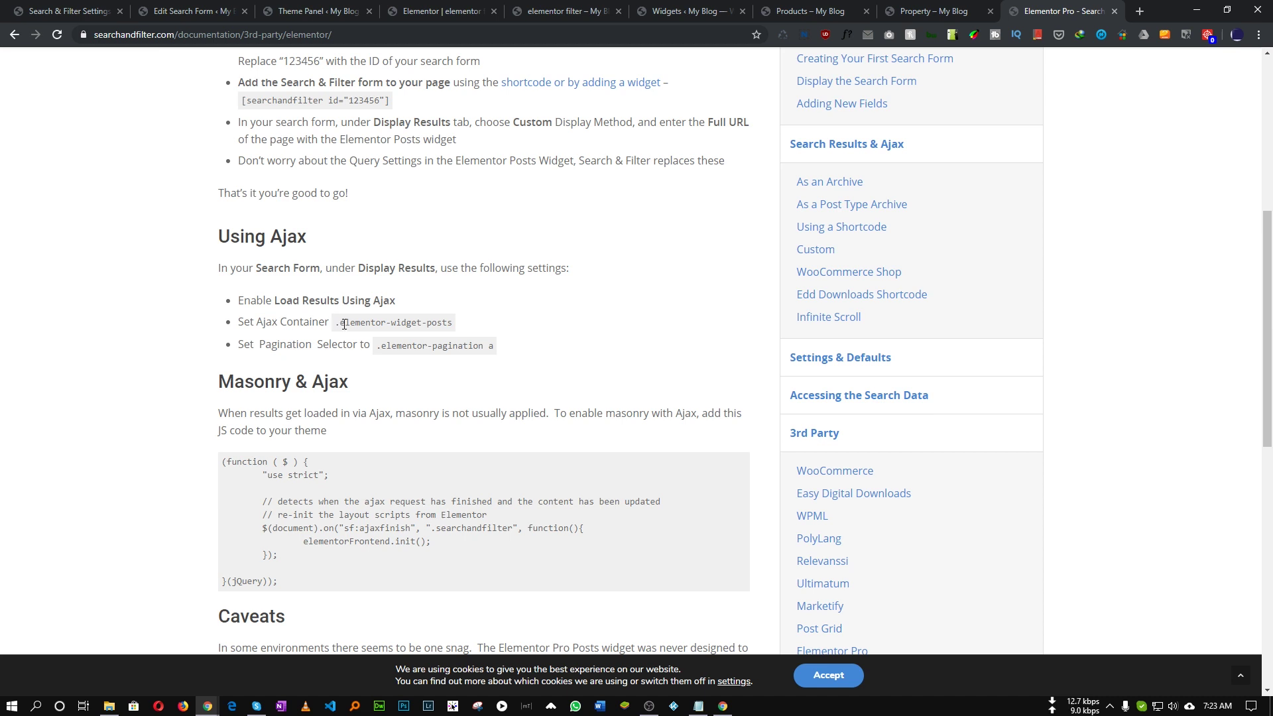
left_click_drag(337, 323, 411, 322)
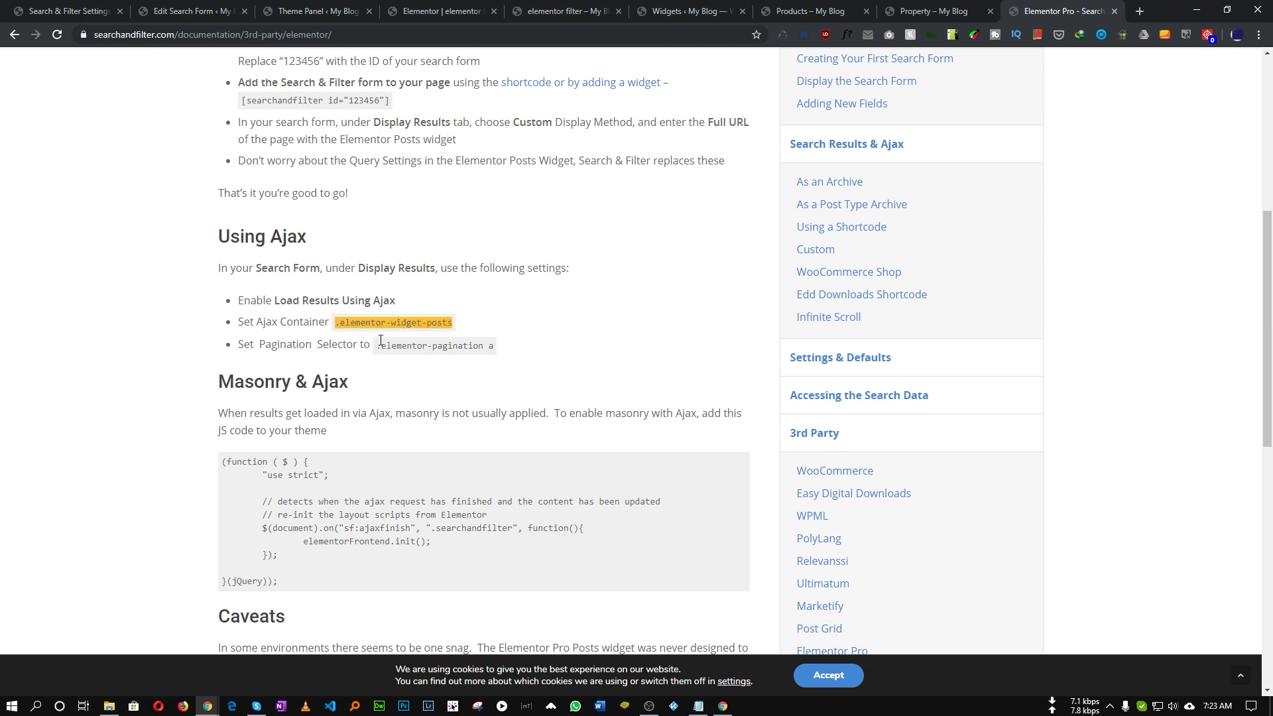
left_click(216, 10)
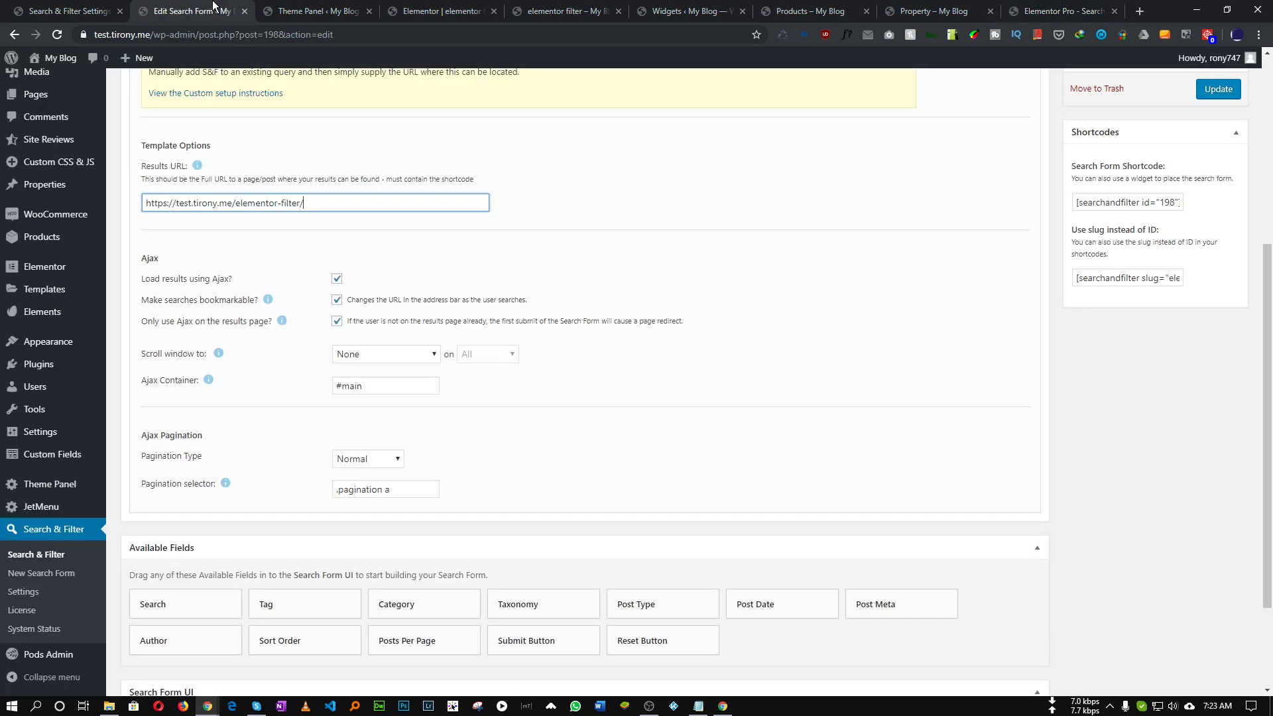
left_click_drag(391, 386, 279, 387)
type("elementor-widget-posts")
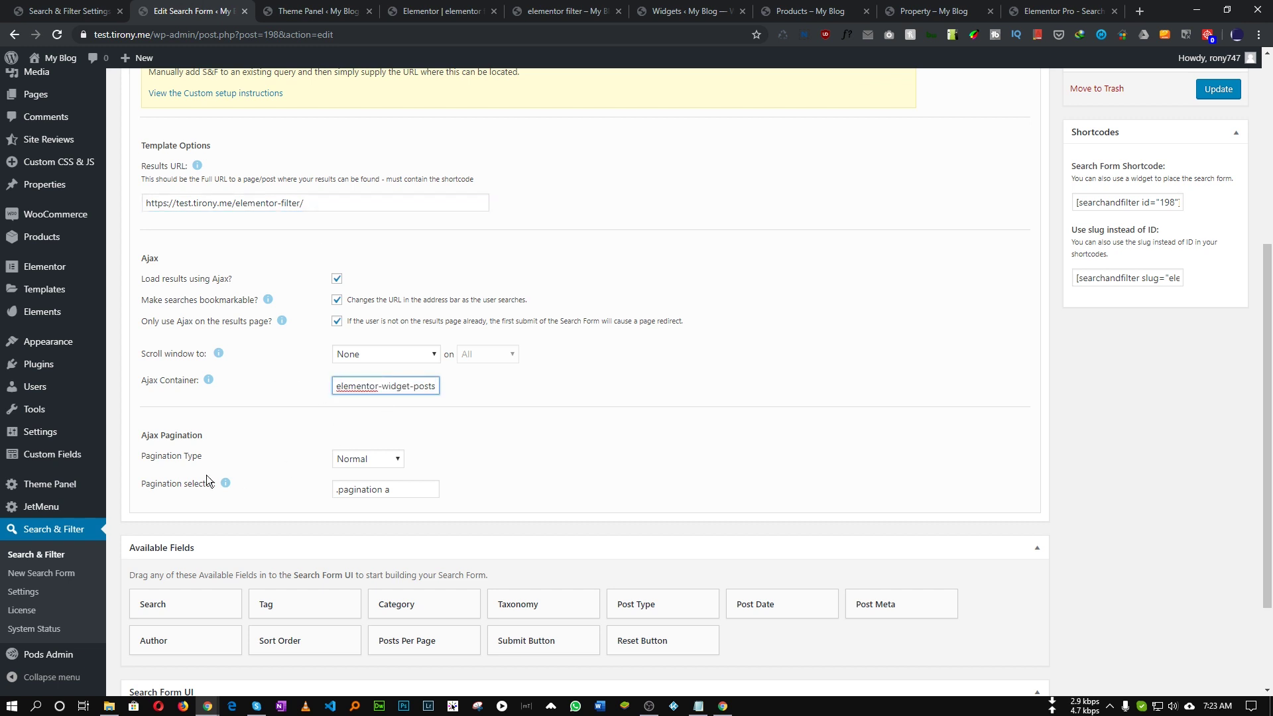
Set the search form's Pagination selector to the documentation's .elementor-pagination a and update the form.
left_click(1039, 6)
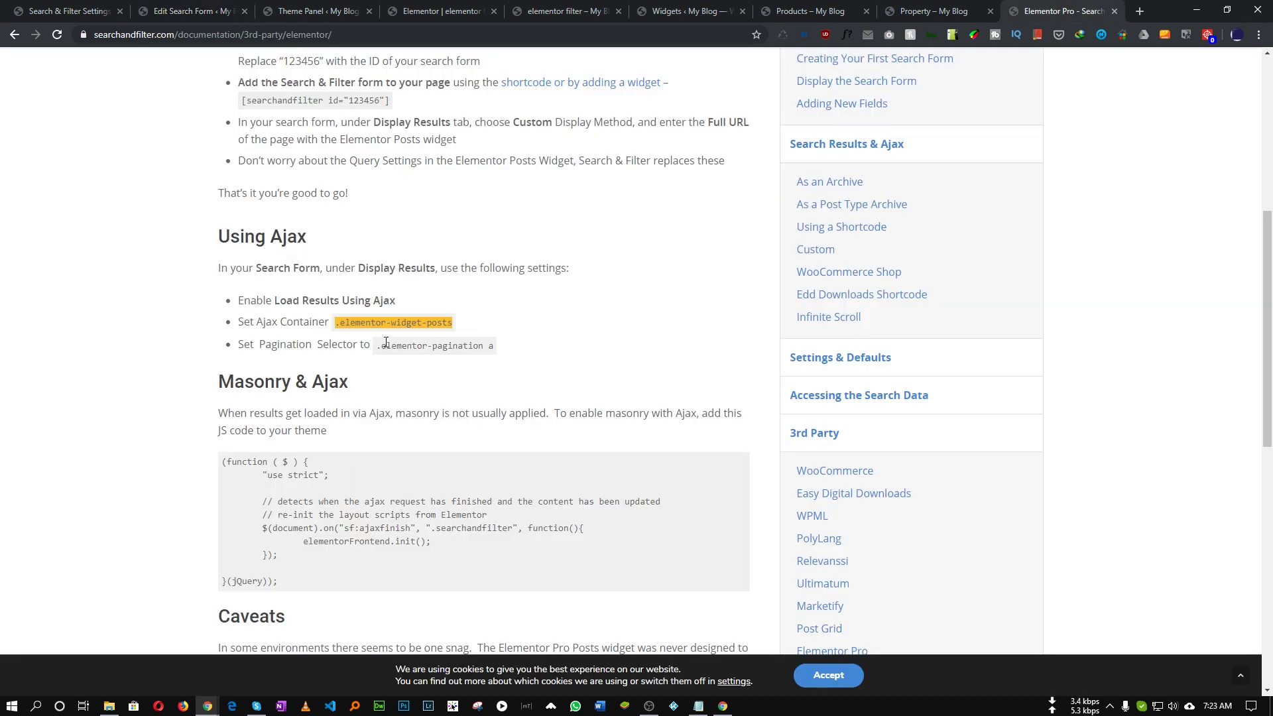
left_click_drag(378, 346, 494, 345)
key("ctrl+c")
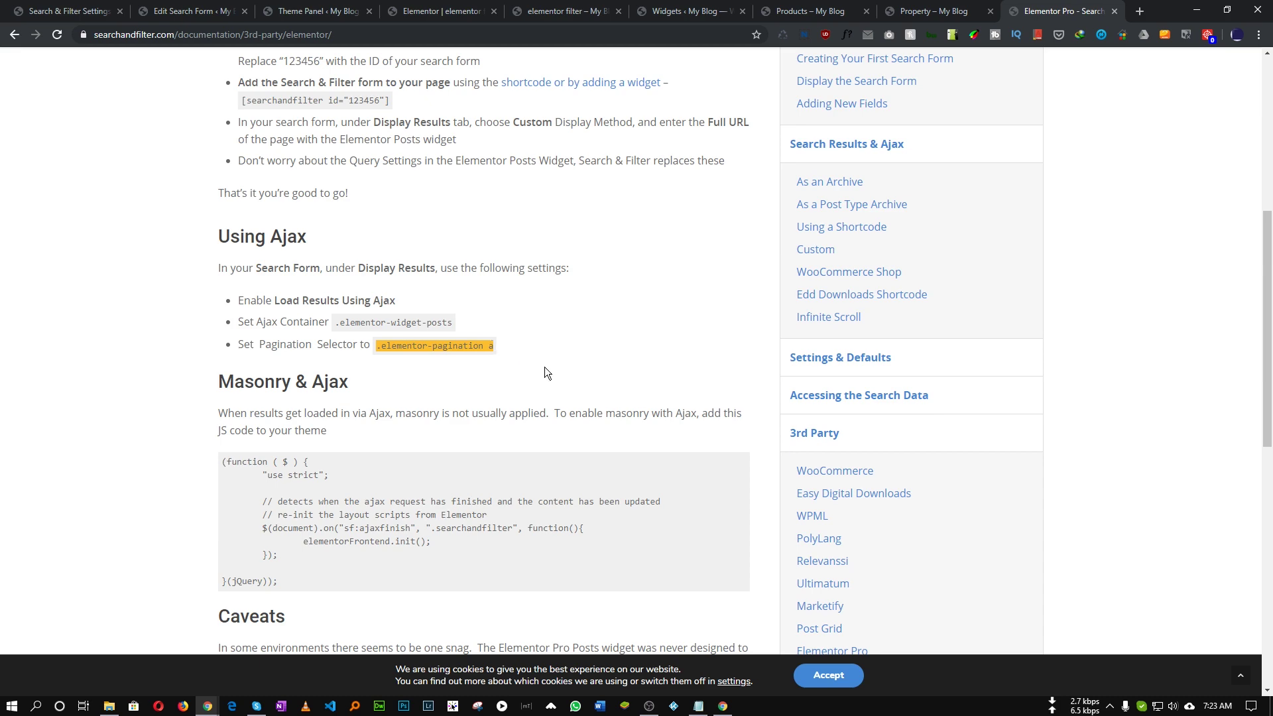
left_click(192, 10)
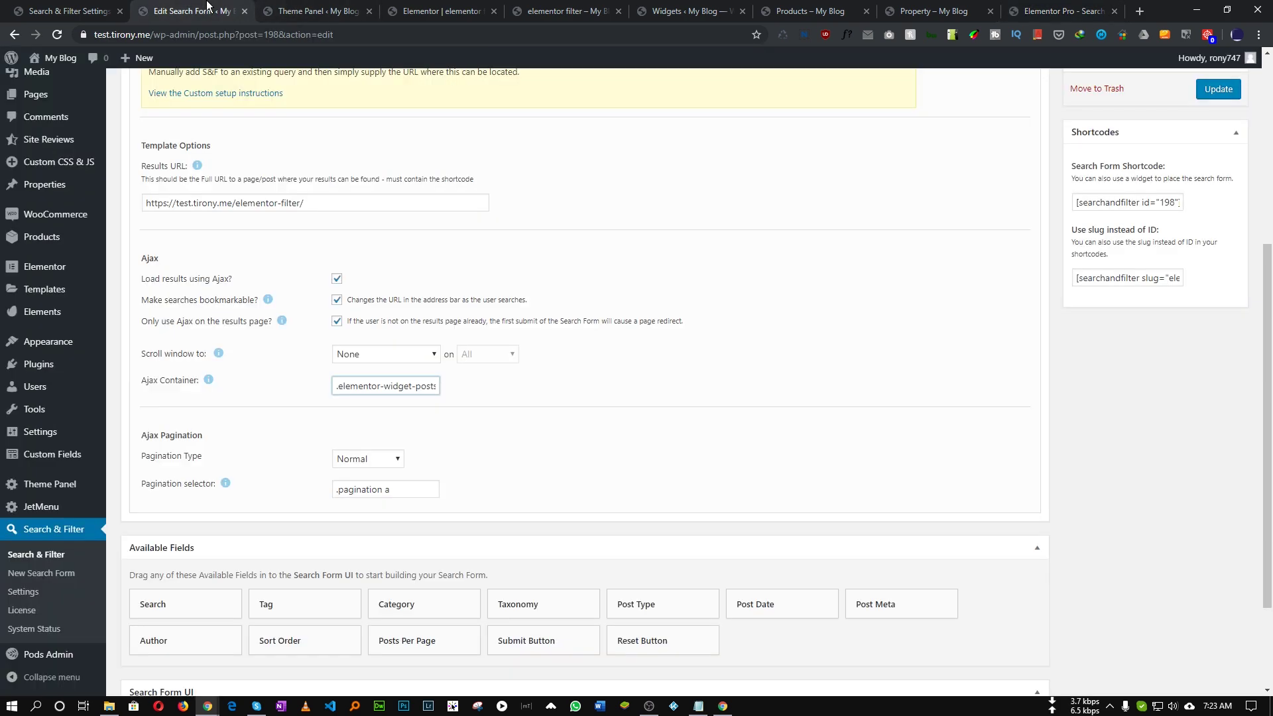
left_click(398, 490)
key("ctrl+v")
scroll(428, 391, "down", 2)
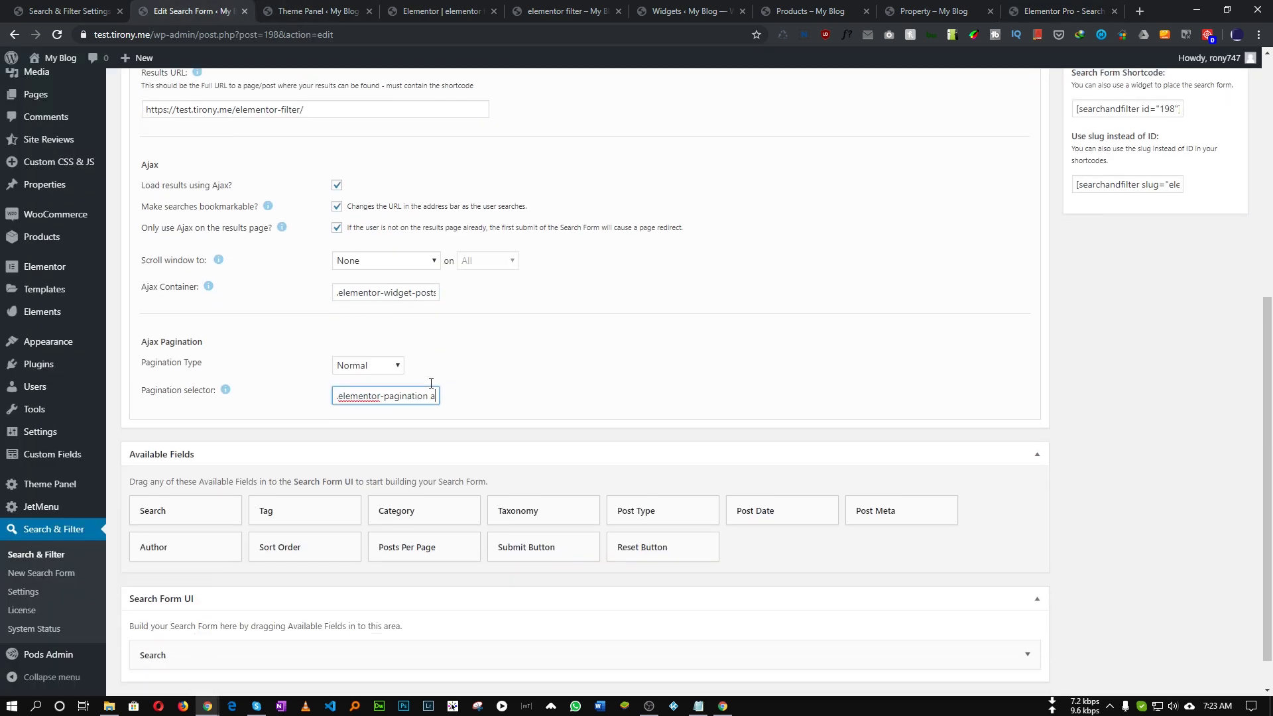
scroll(423, 412, "up", 4)
left_click(1218, 221)
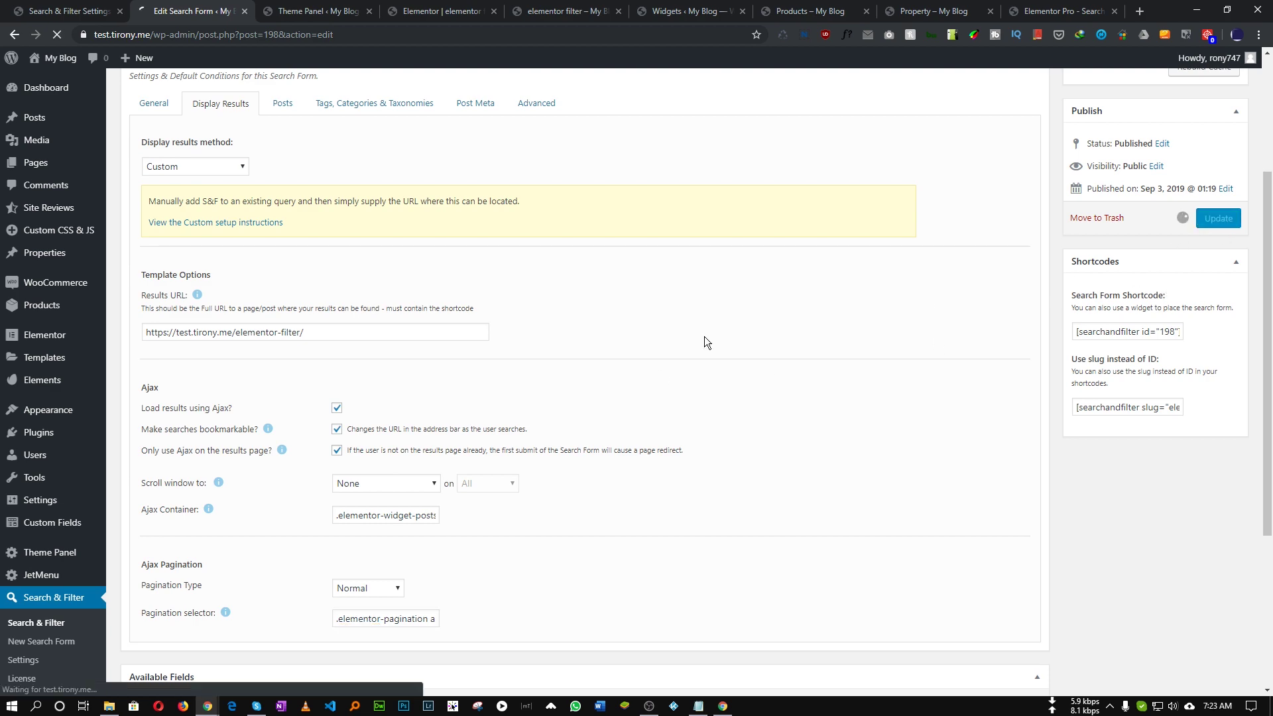
Test the reloaded elementor filter page by searching for "san", clear the search, and return to the search form editor.
left_click(553, 11)
key("F5")
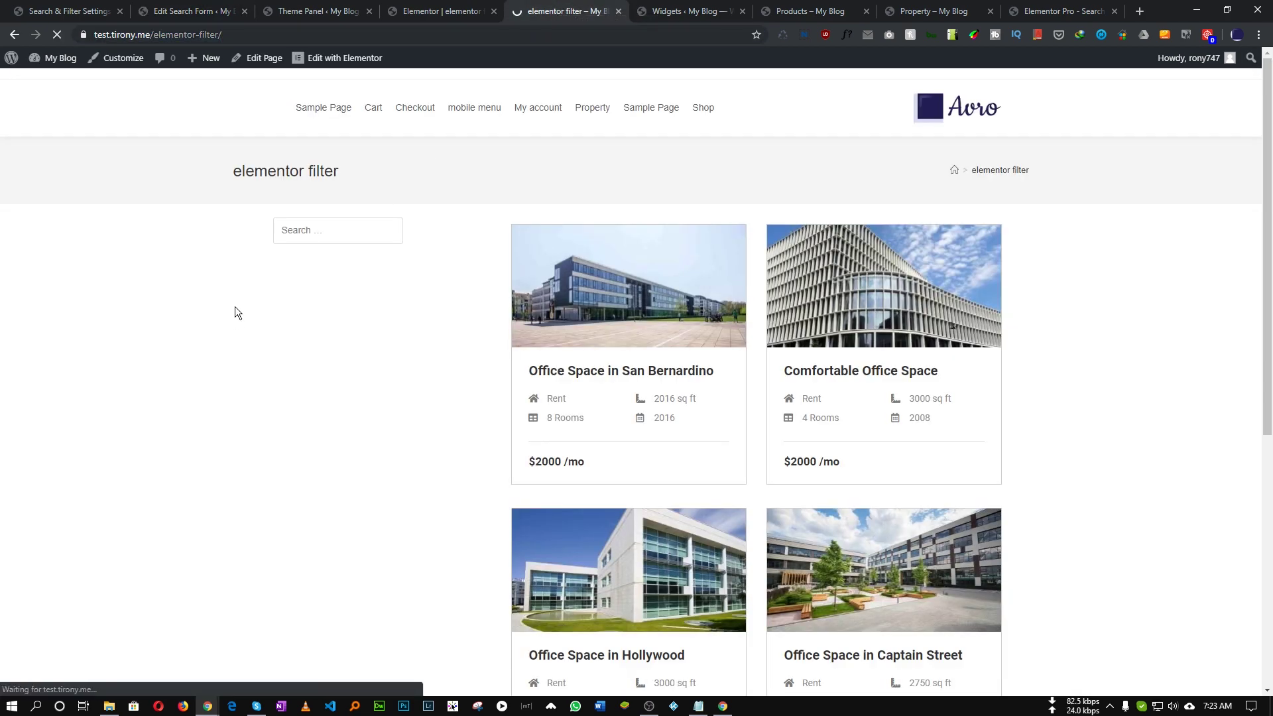
left_click(306, 230)
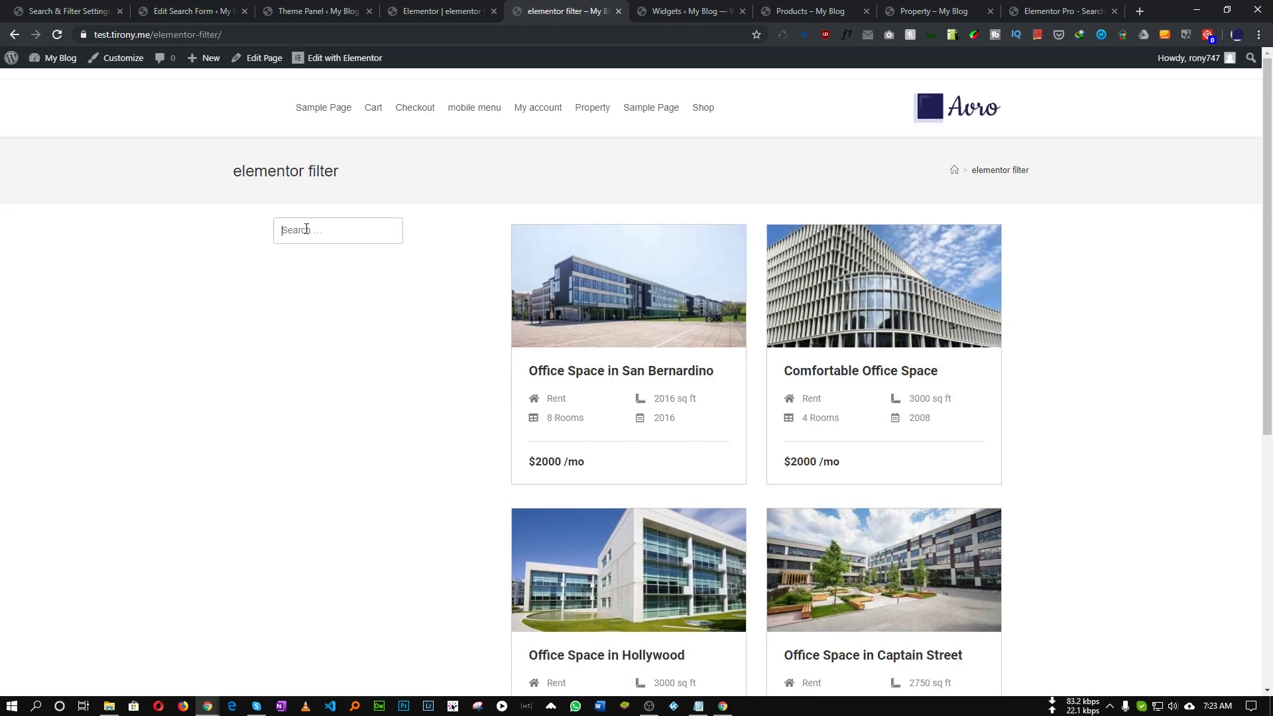
type("san")
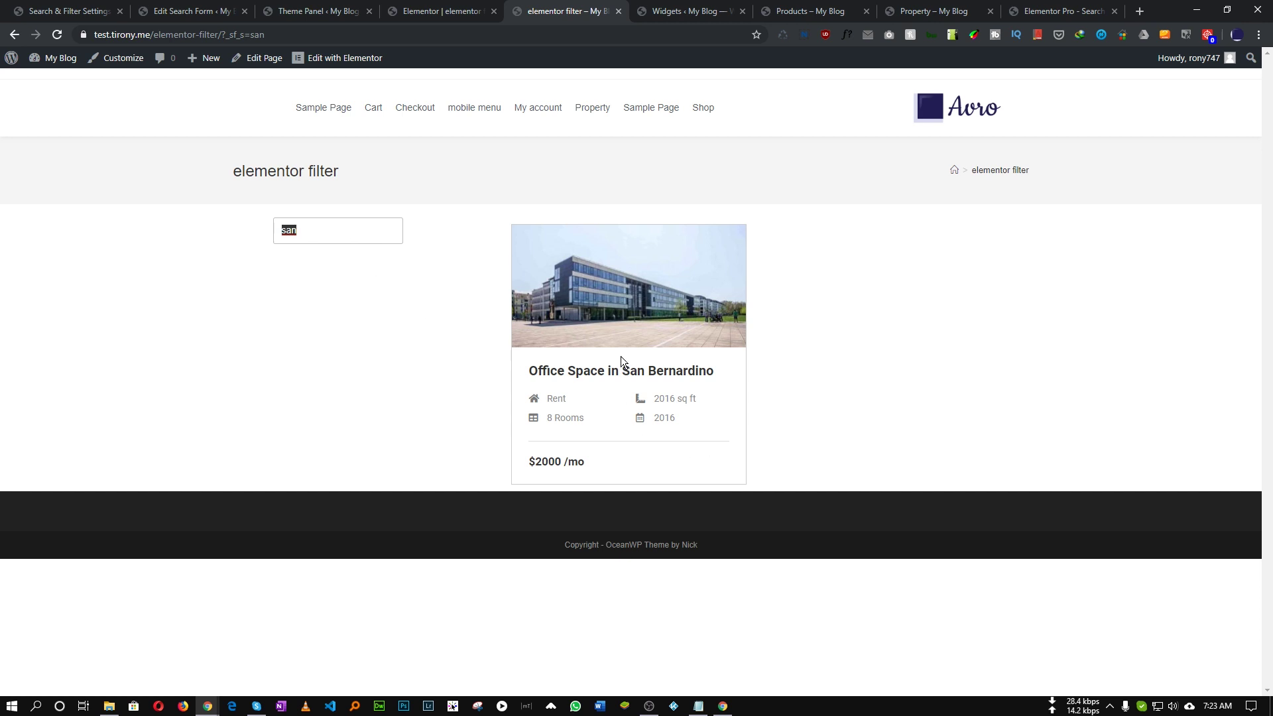
key("BackSpace")
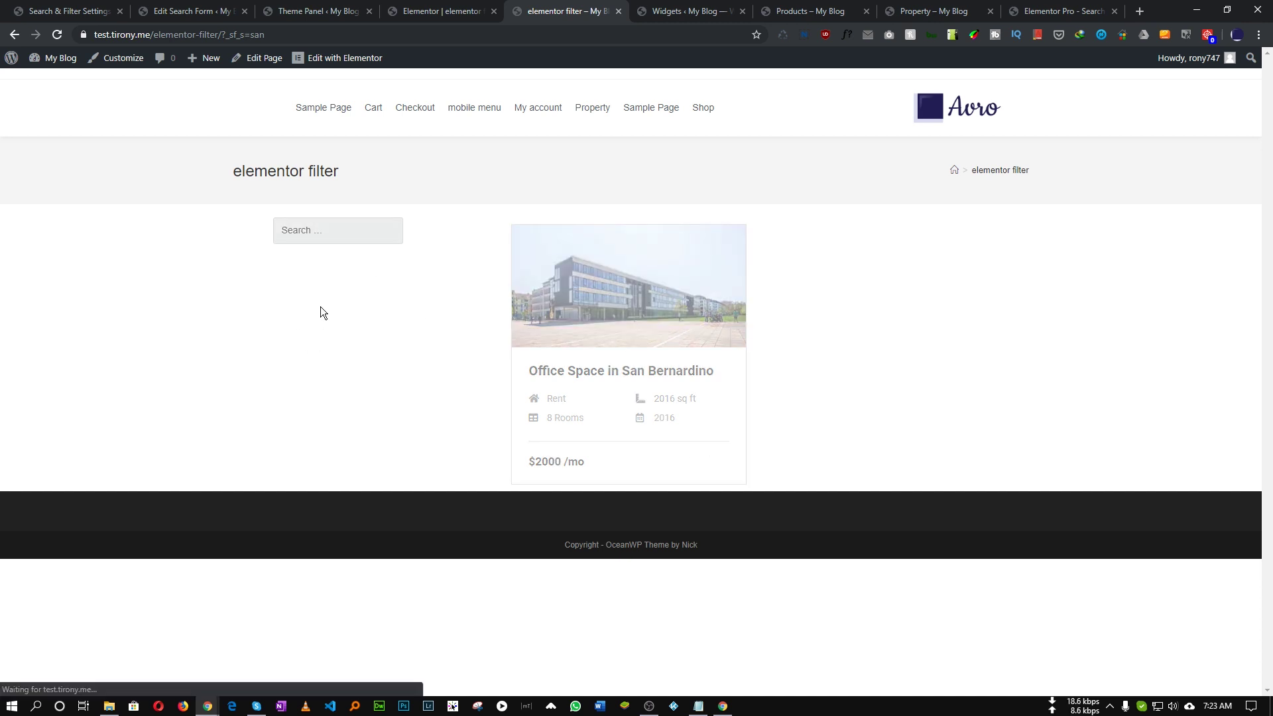
left_click_drag(548, 419, 586, 423)
left_click(511, 374)
key("ctrl+2")
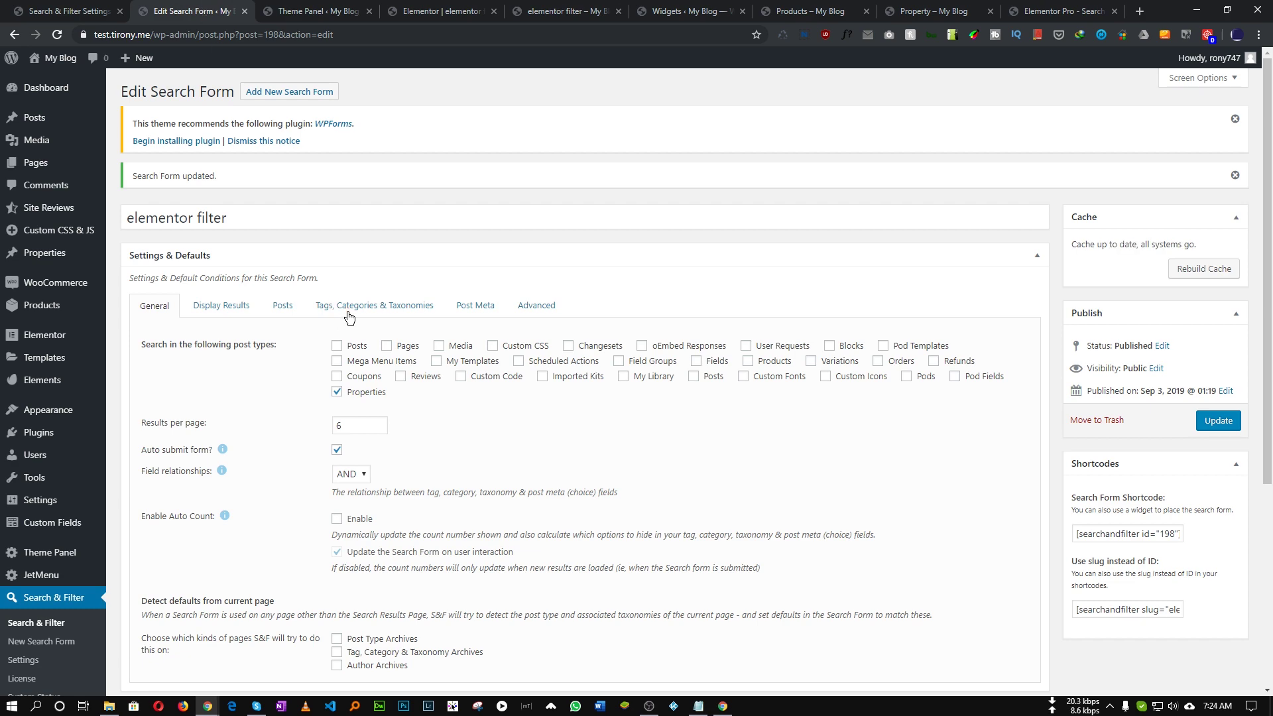
Add a Post Meta field below Search in the Search Form UI and make it a Choice with the Checkbox input type.
scroll(349, 317, "down", 5)
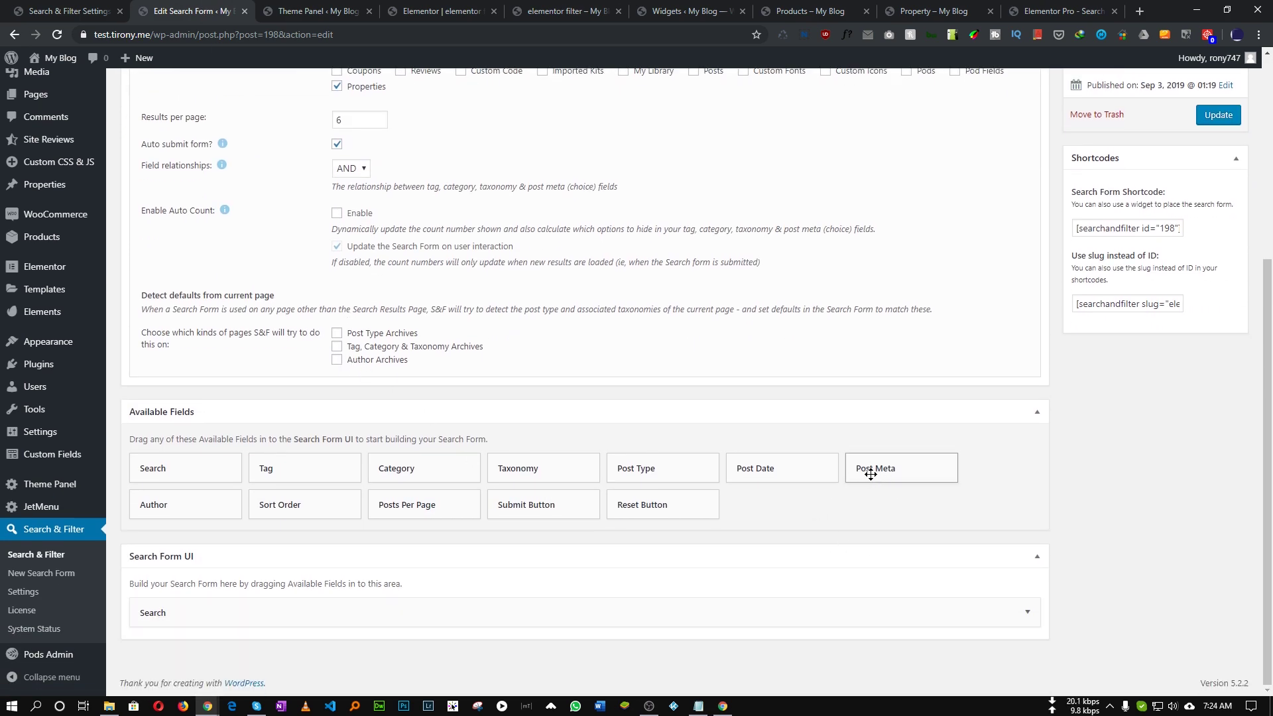
left_click_drag(871, 473, 252, 670)
scroll(233, 571, "down", 6)
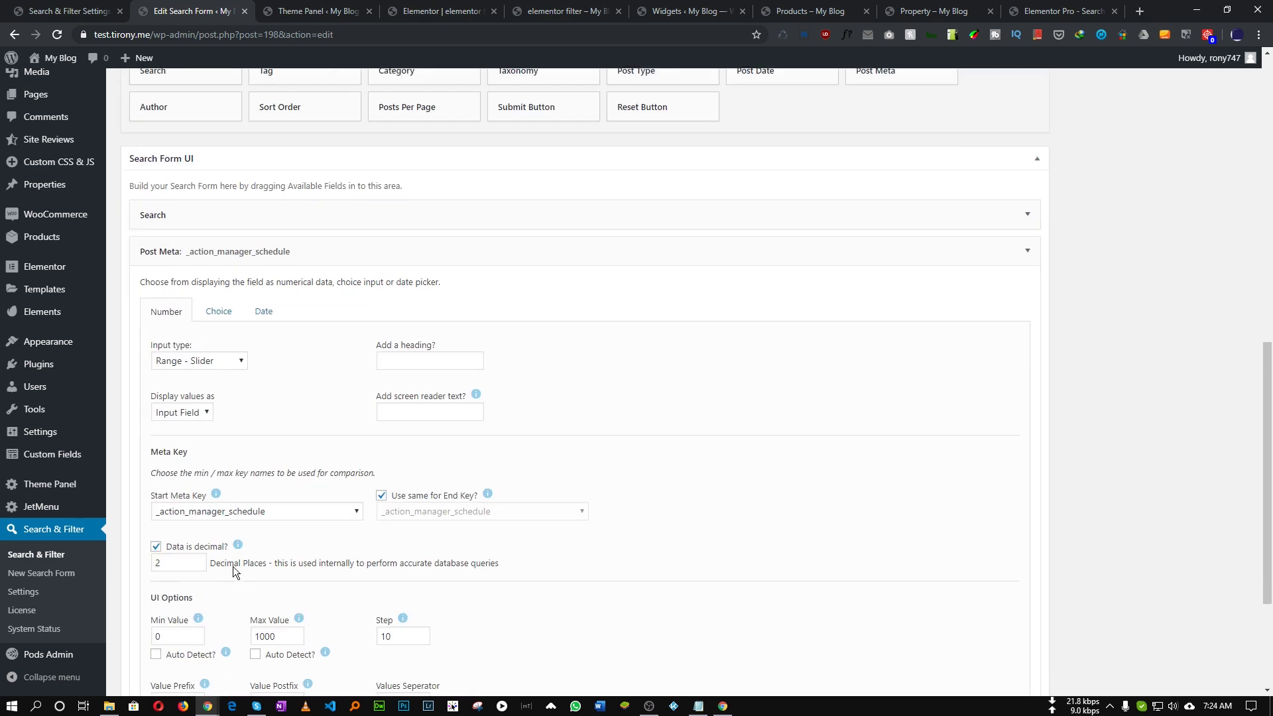
left_click(219, 315)
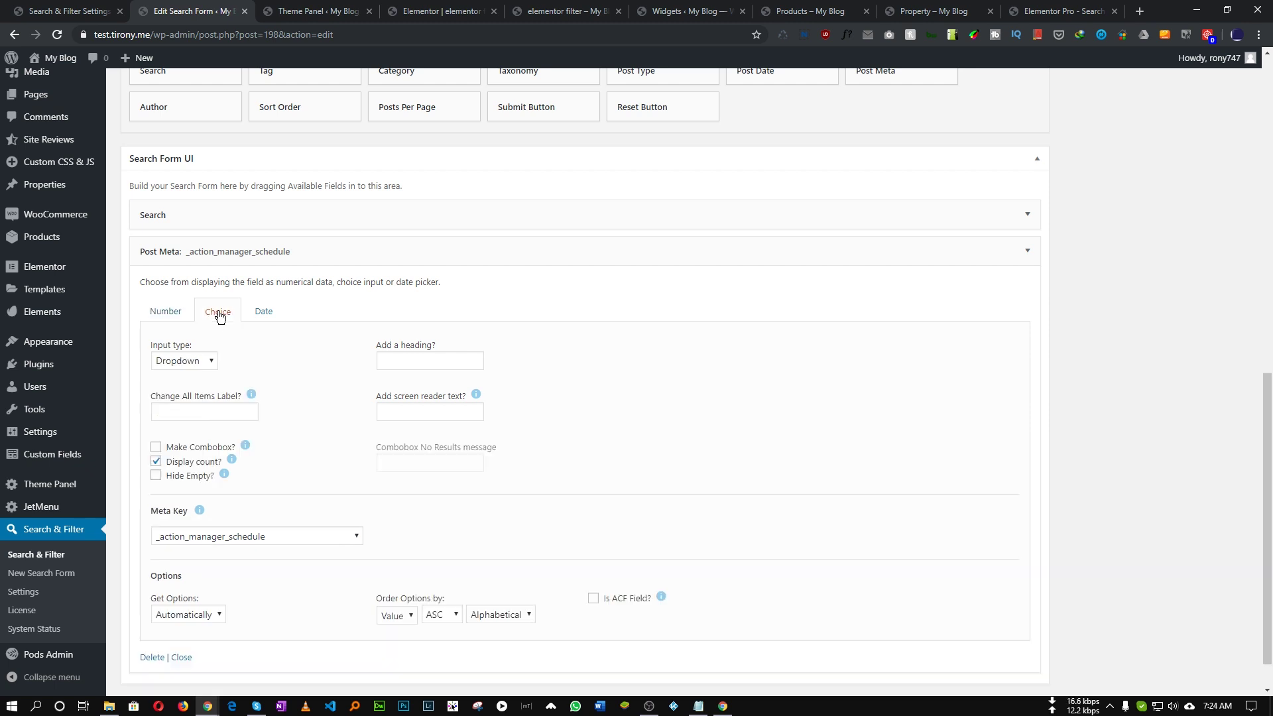
left_click(183, 369)
left_click(181, 389)
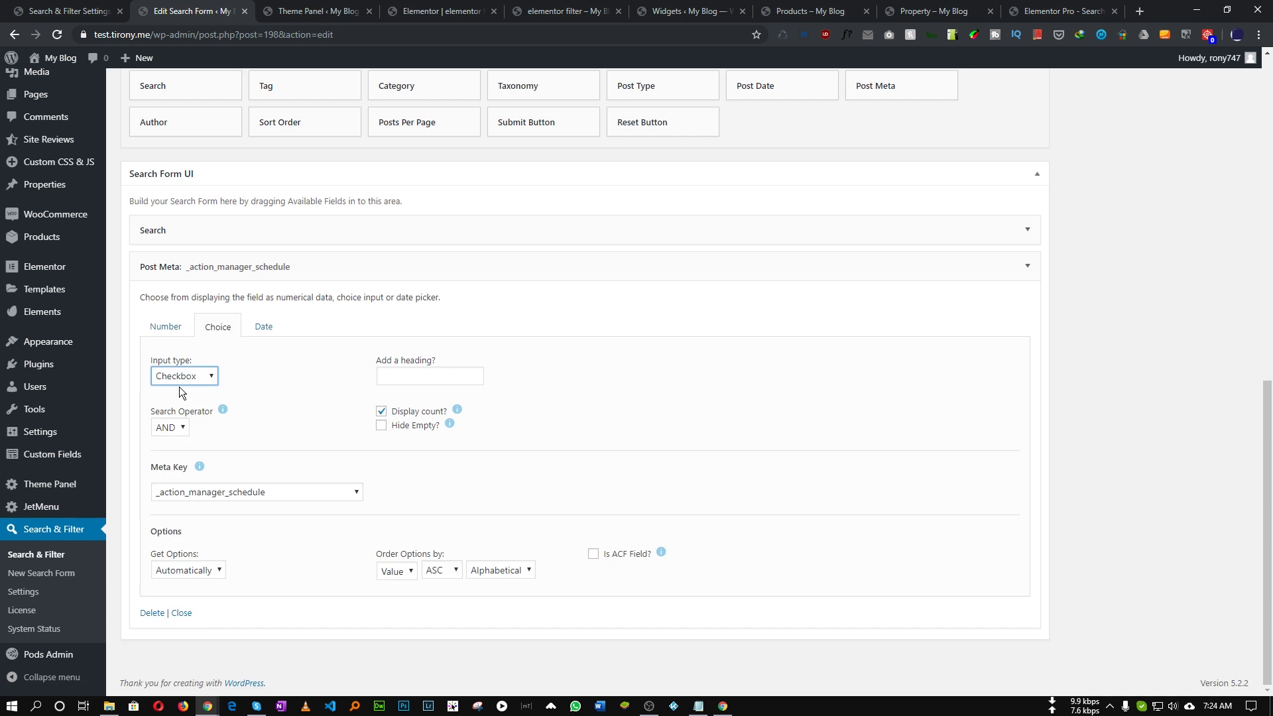
left_click(199, 376)
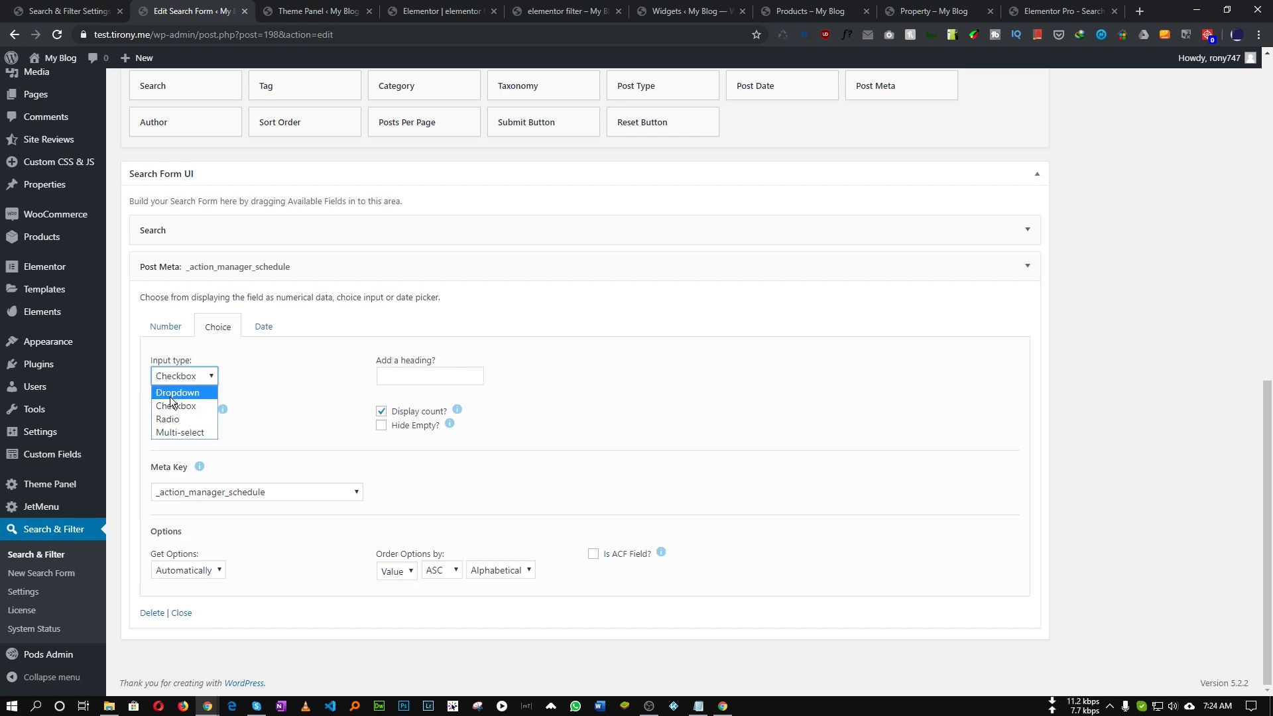
left_click(245, 383)
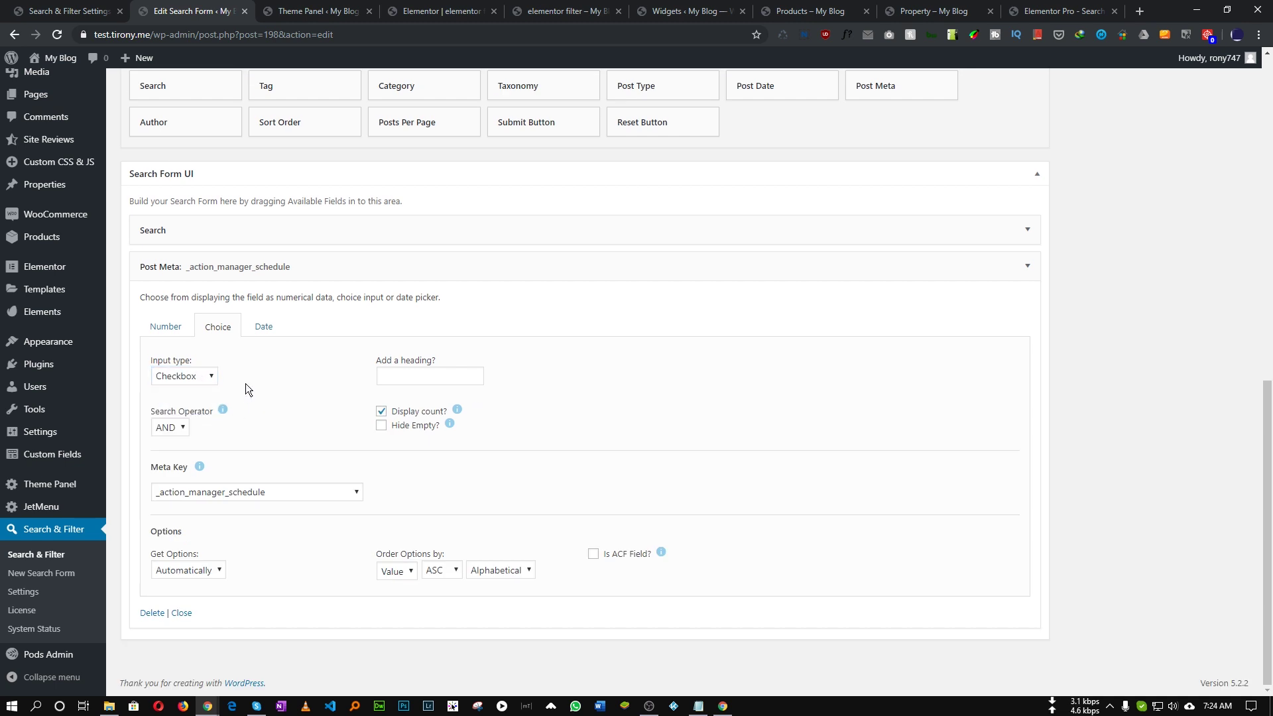
Look up the name of the Number of rooms field in the Property custom field group and return to the search form editor.
left_click(193, 496)
left_click(206, 499)
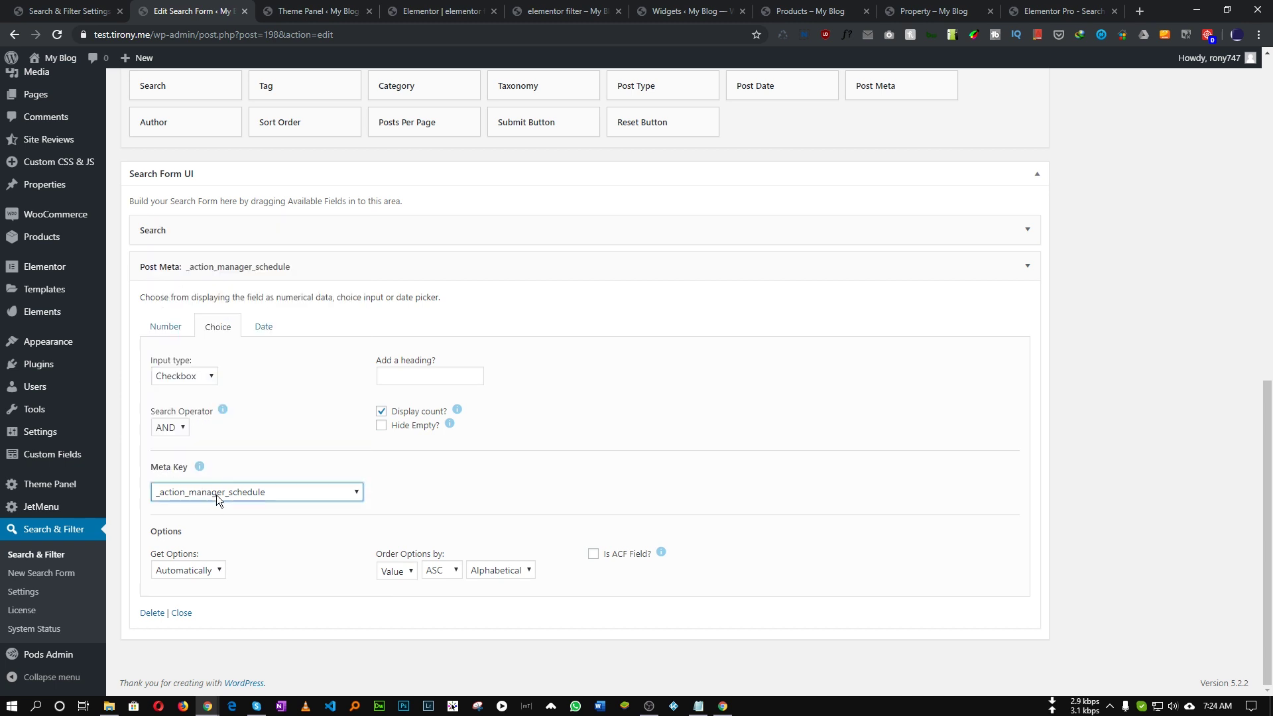
mouse_move(56, 457)
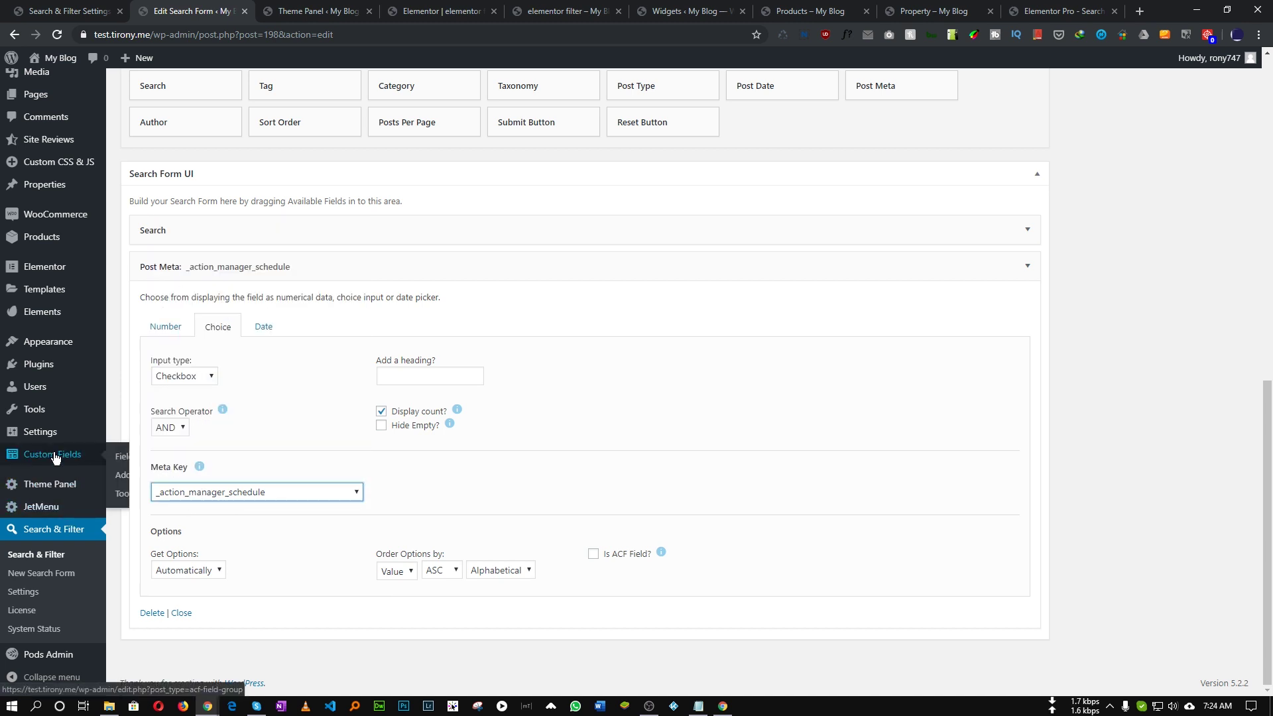
middle_click(118, 457)
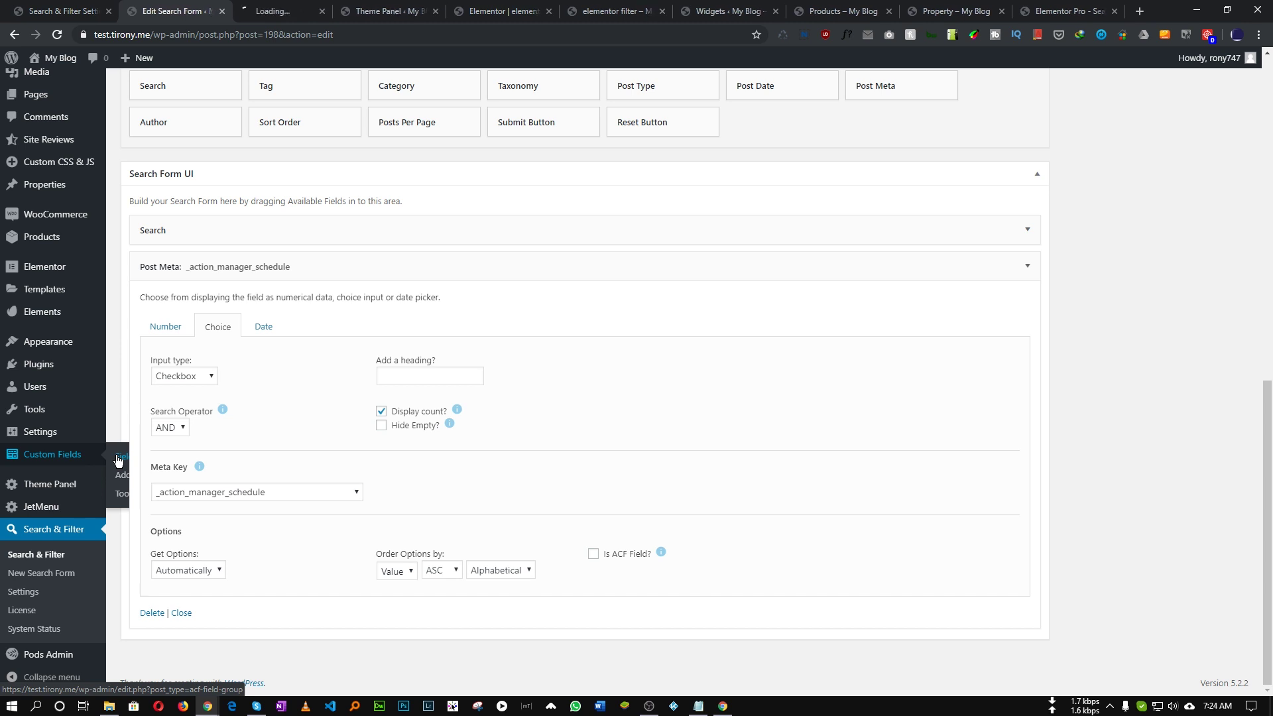
left_click(260, 11)
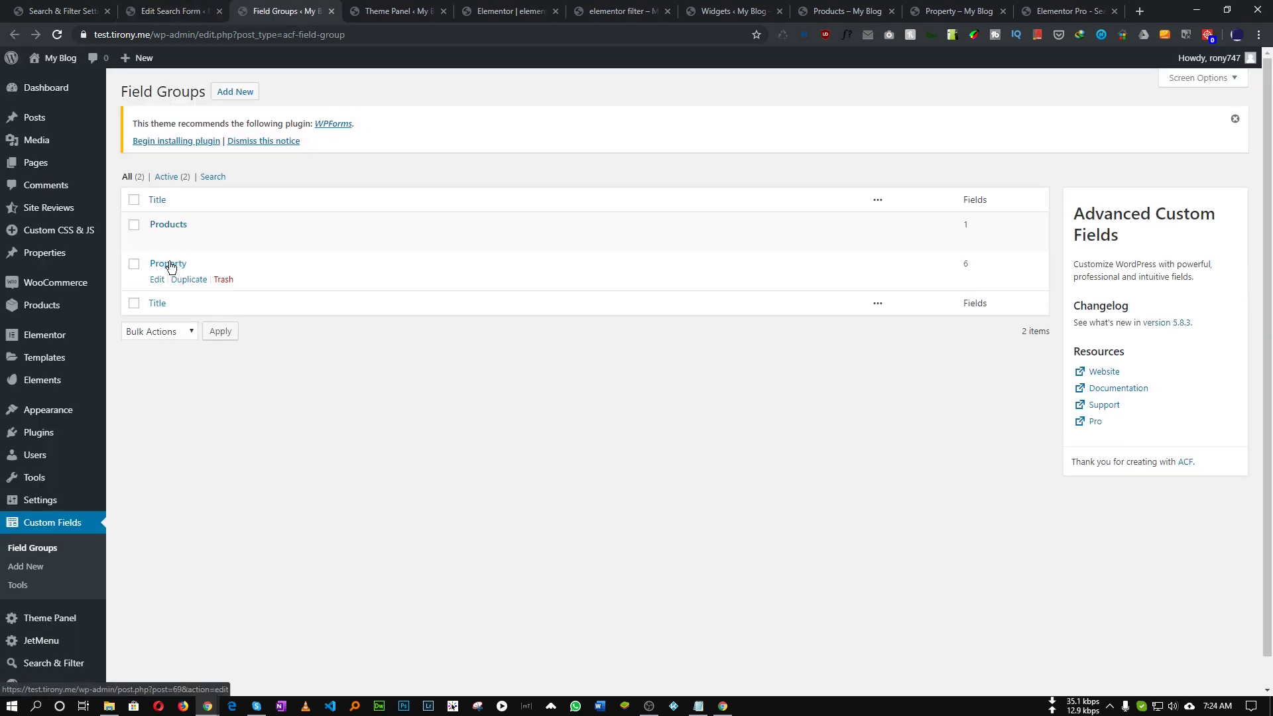
left_click(169, 264)
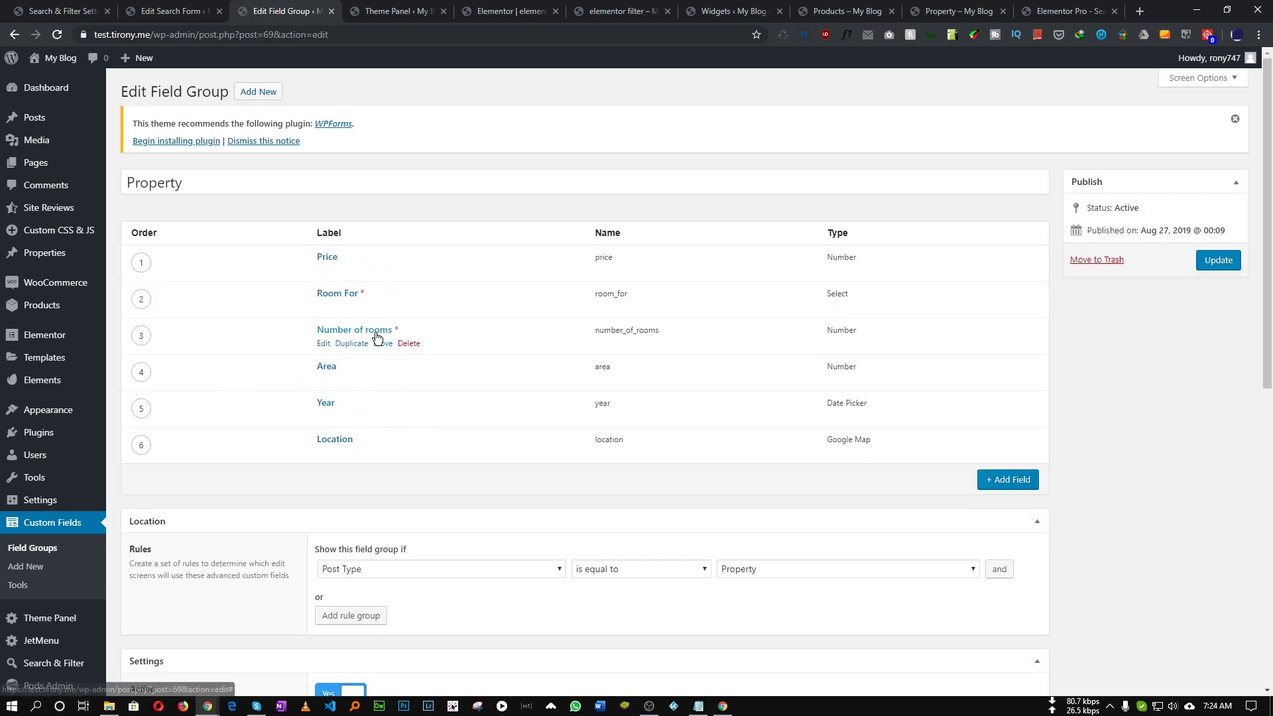
double_click(600, 330)
left_click(199, 6)
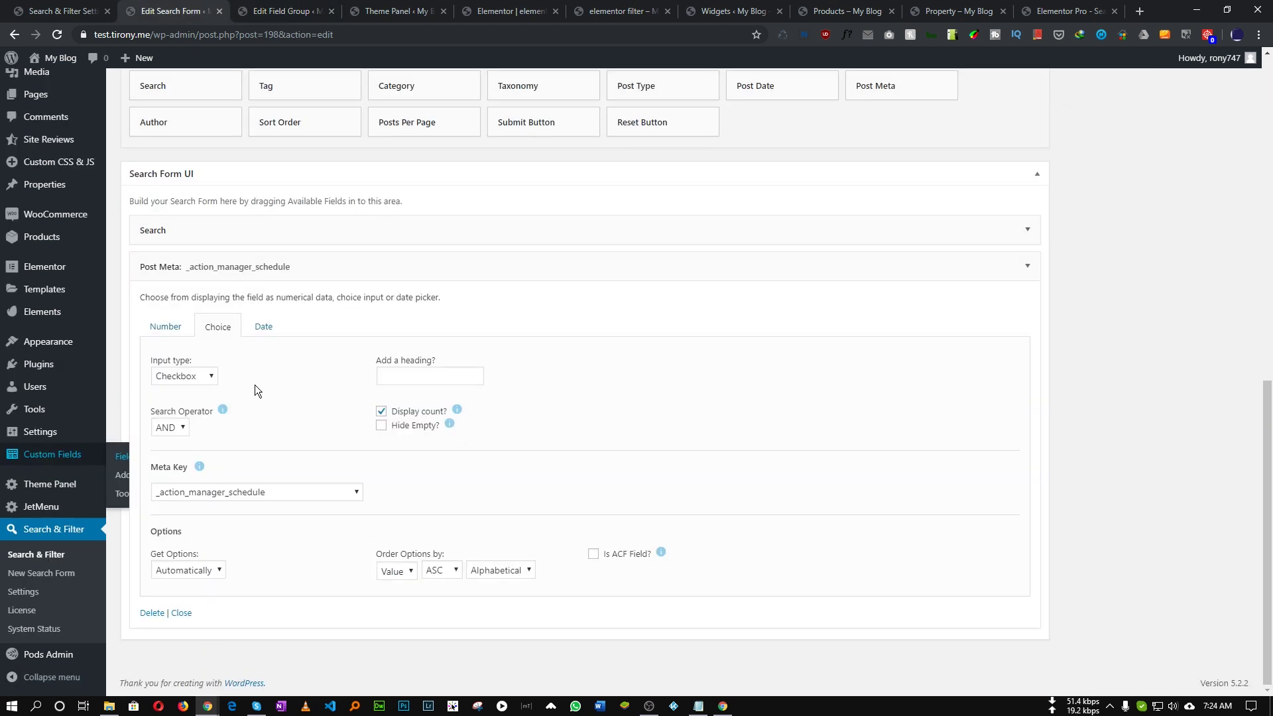
Set the Post Meta field's meta key to number_of_rooms.
left_click(248, 492)
scroll(250, 407, "up", 10)
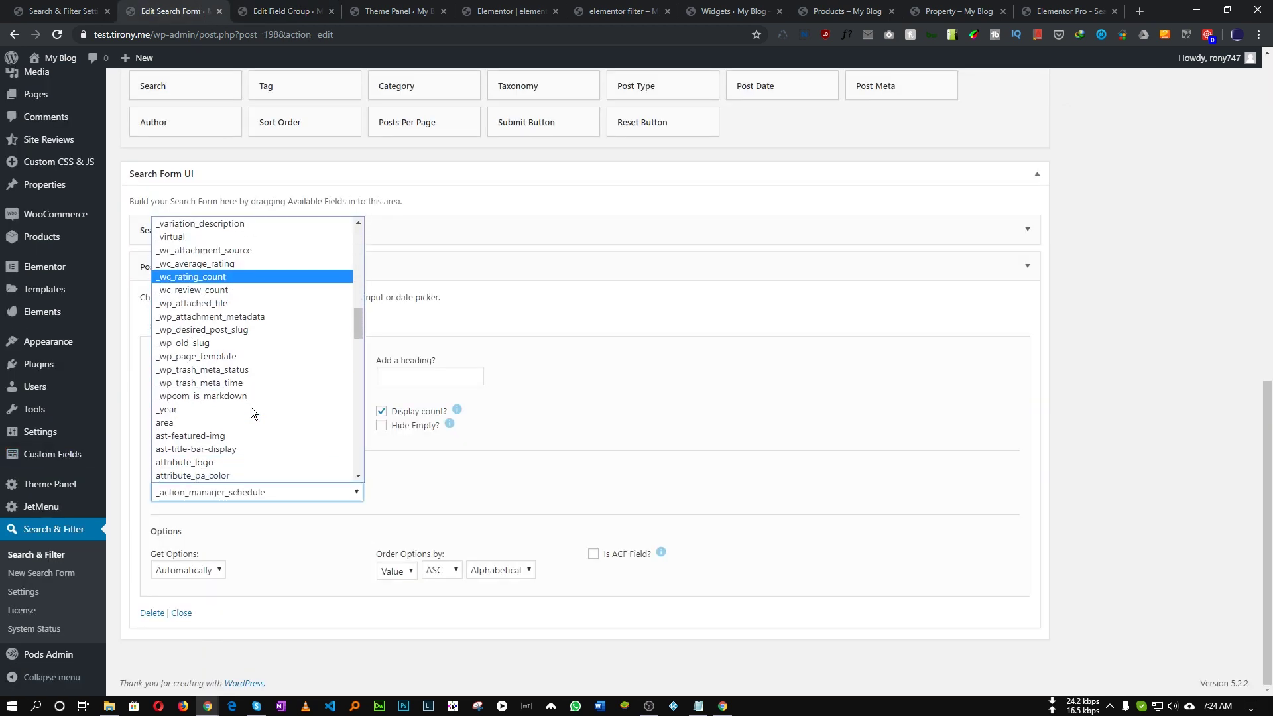
scroll(251, 407, "down", 6)
scroll(251, 407, "up", 2)
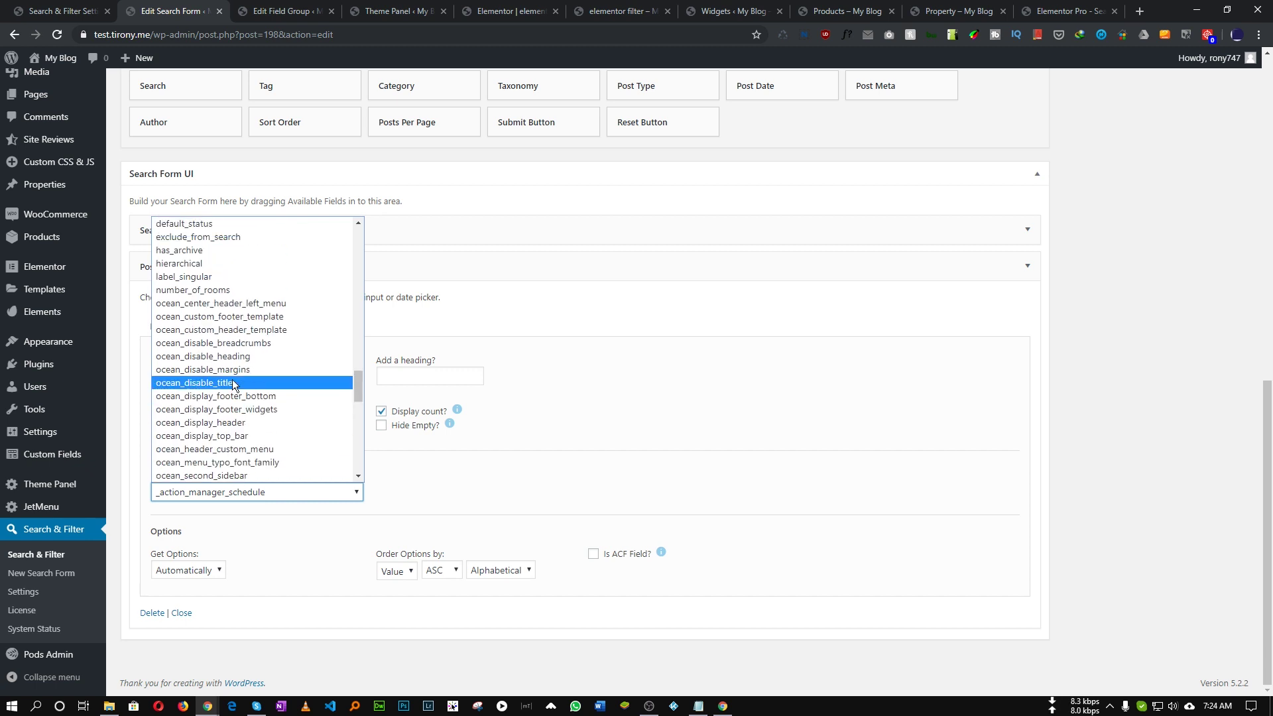
left_click(226, 290)
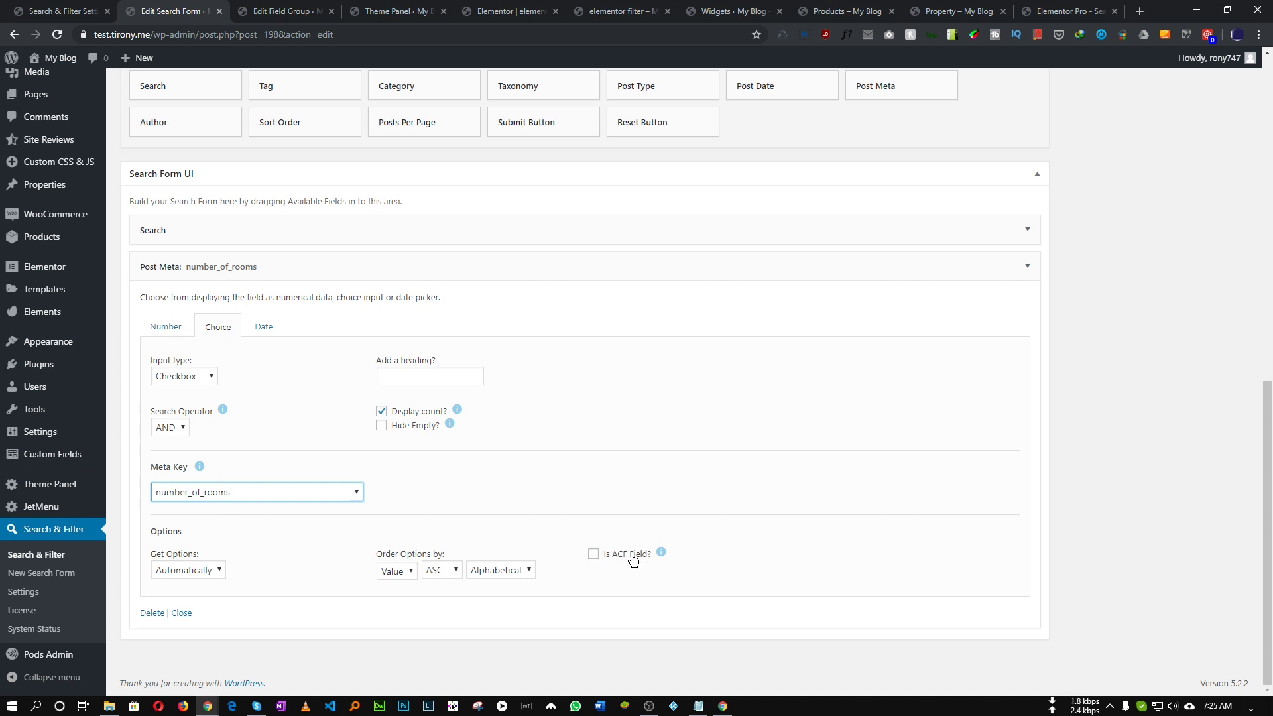
Mark the number_of_rooms Post Meta field as an ACF field and update the search form.
left_click(592, 556)
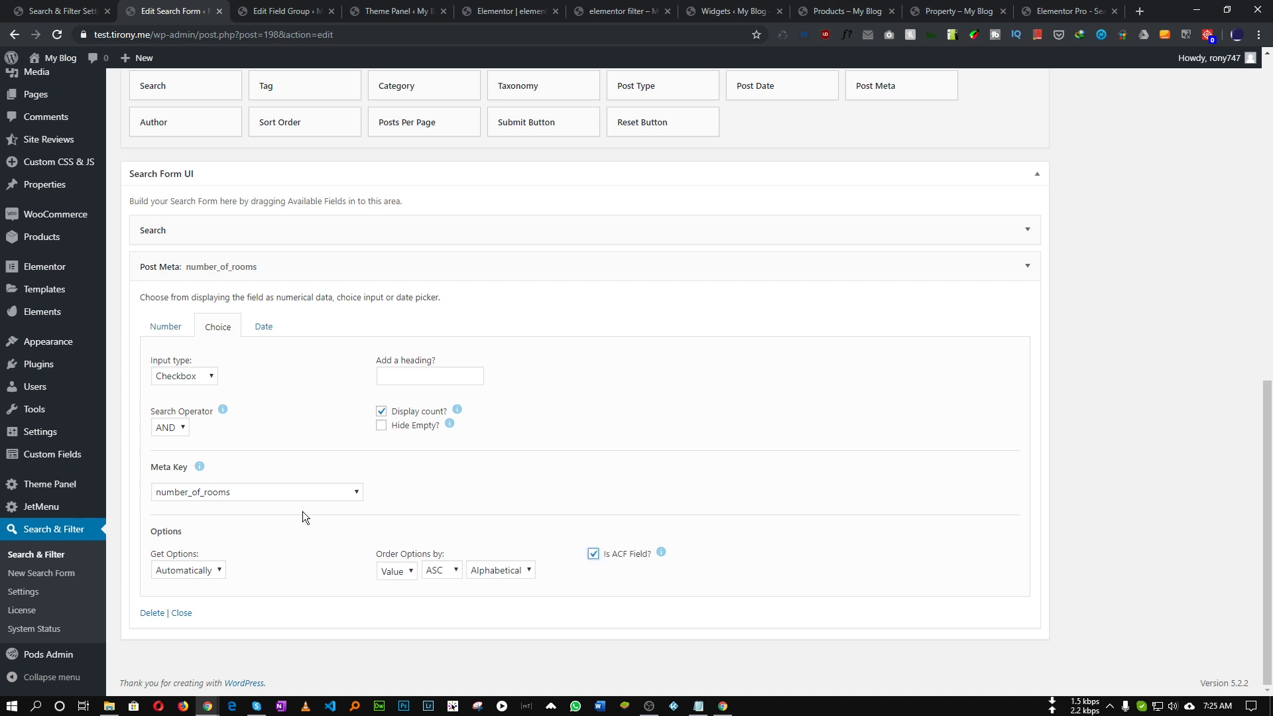
scroll(1085, 329, "up", 4)
scroll(1083, 330, "up", 4)
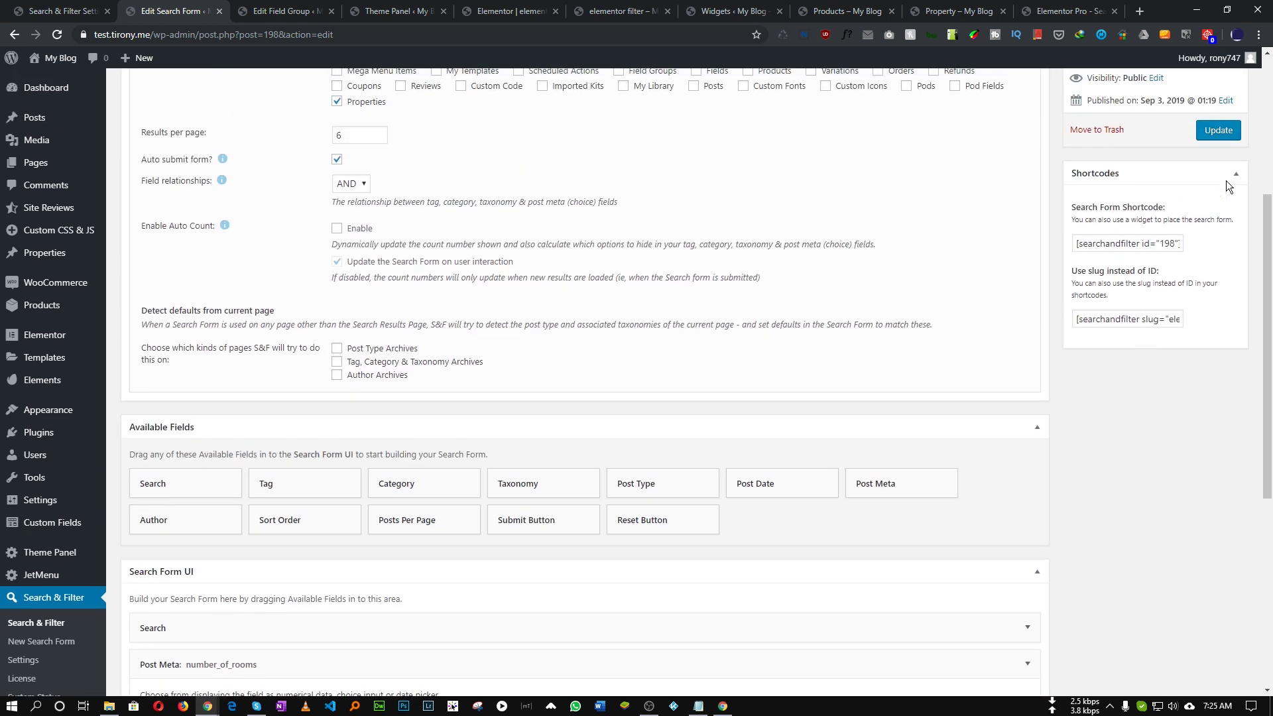
left_click(1220, 130)
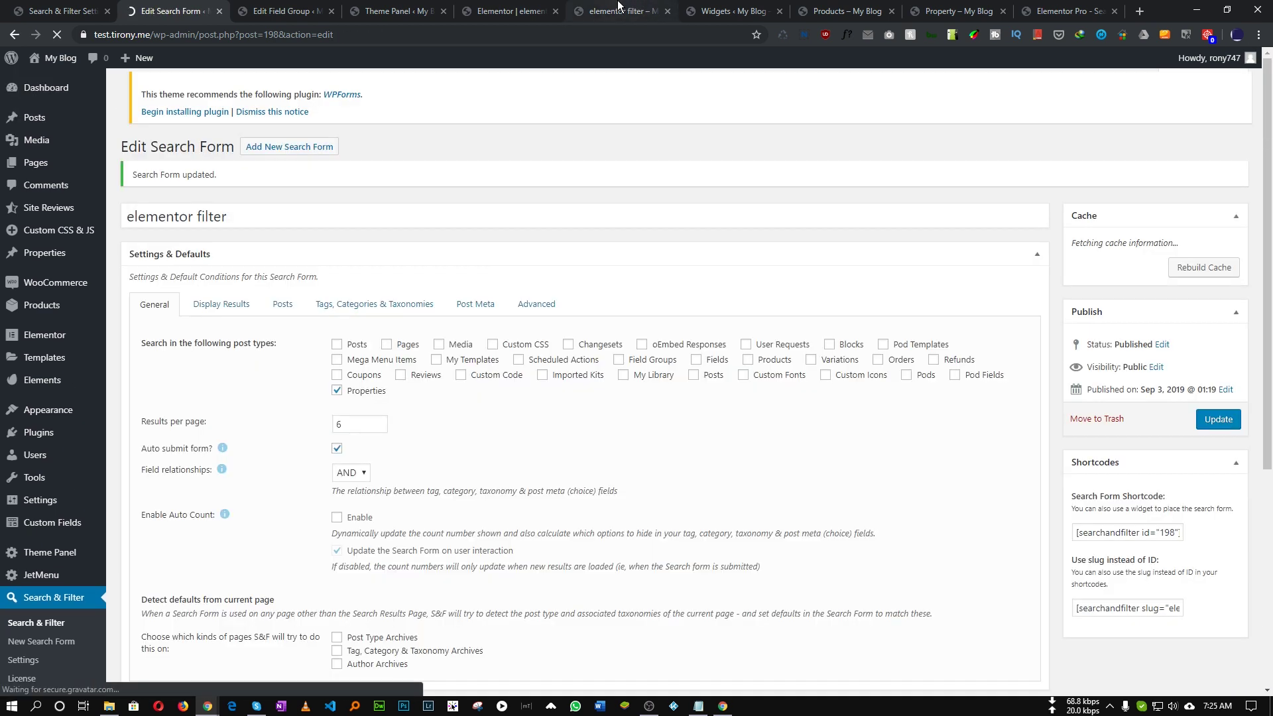
Test the reloaded elementor filter page by filtering the properties for 4 rooms and clearing the filter.
left_click(618, 8)
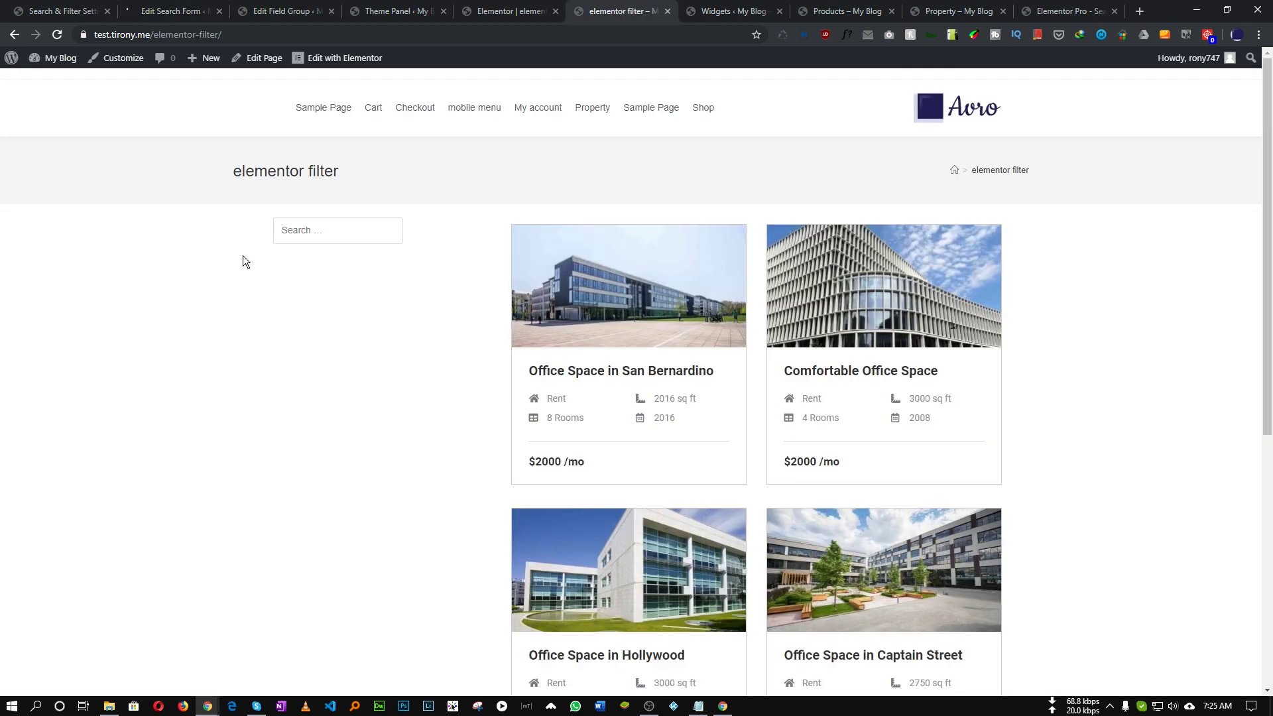
key("F5")
left_click(273, 296)
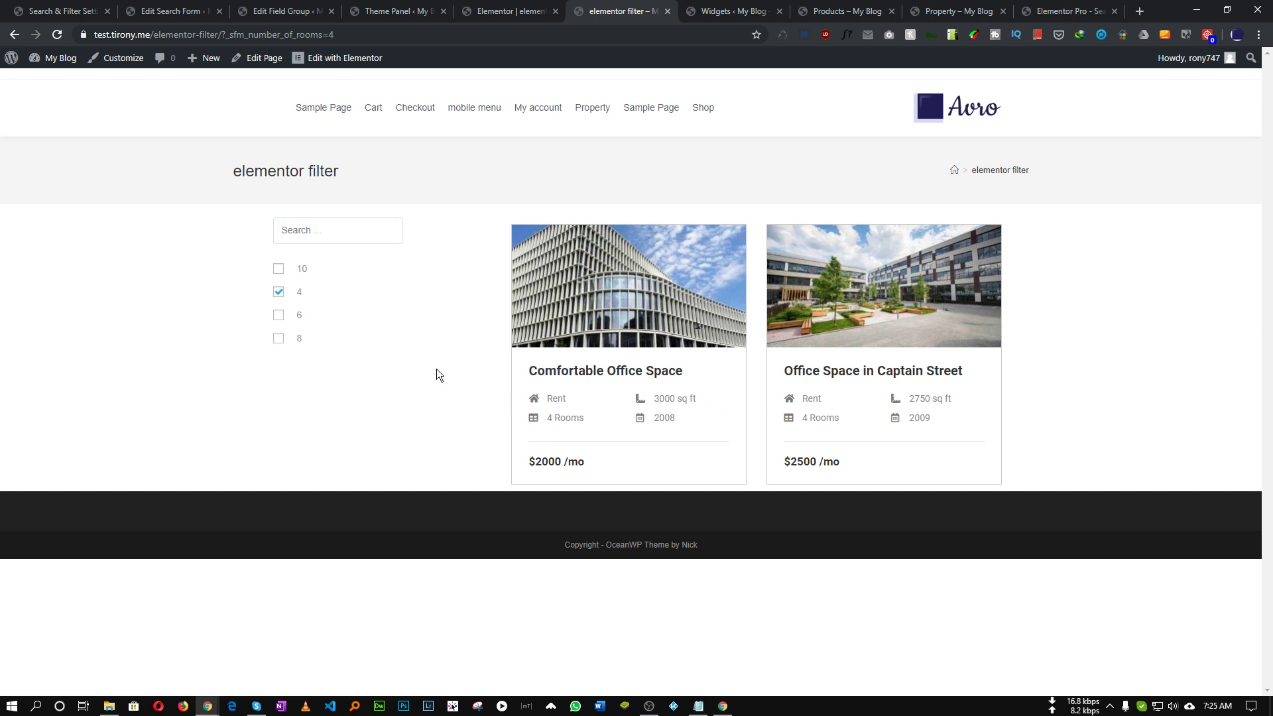
left_click(281, 292)
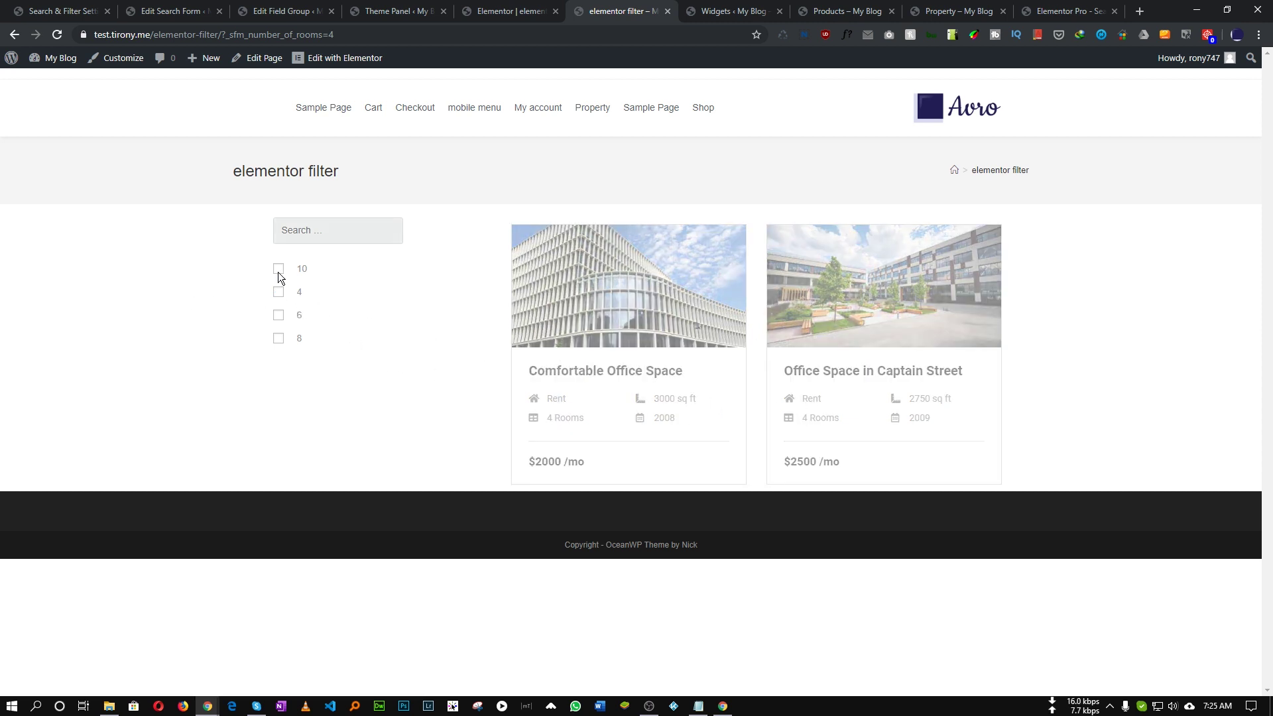
left_click(278, 269)
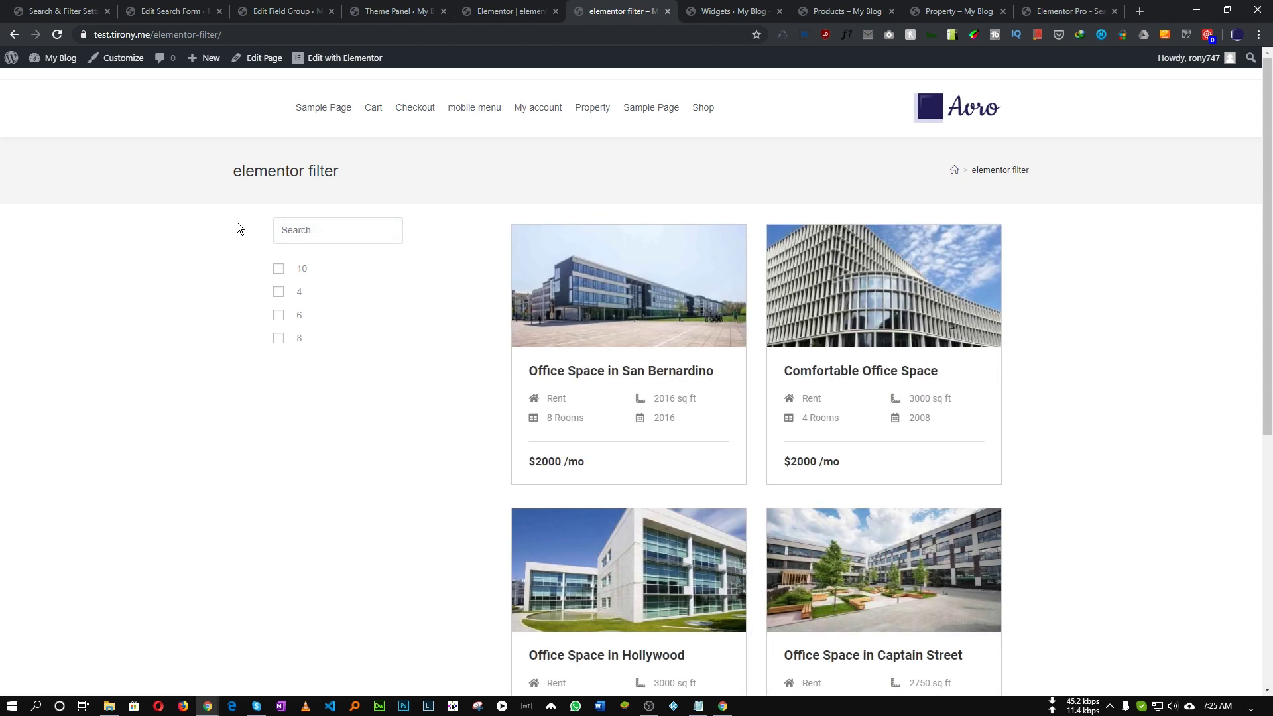
Add a Submit Button field below the number_of_rooms field in the Search Form UI.
left_click(175, 12)
scroll(397, 325, "down", 5)
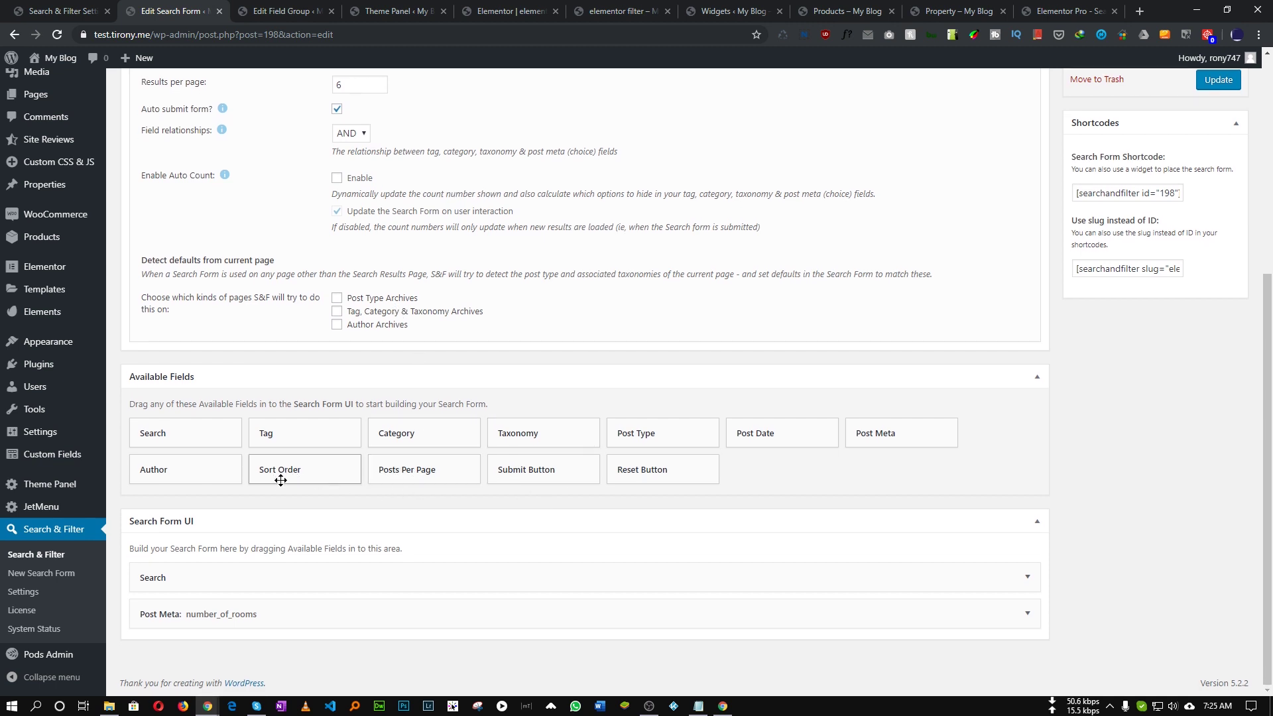
left_click_drag(526, 476, 282, 671)
scroll(282, 635, "down", 3)
left_click(225, 579)
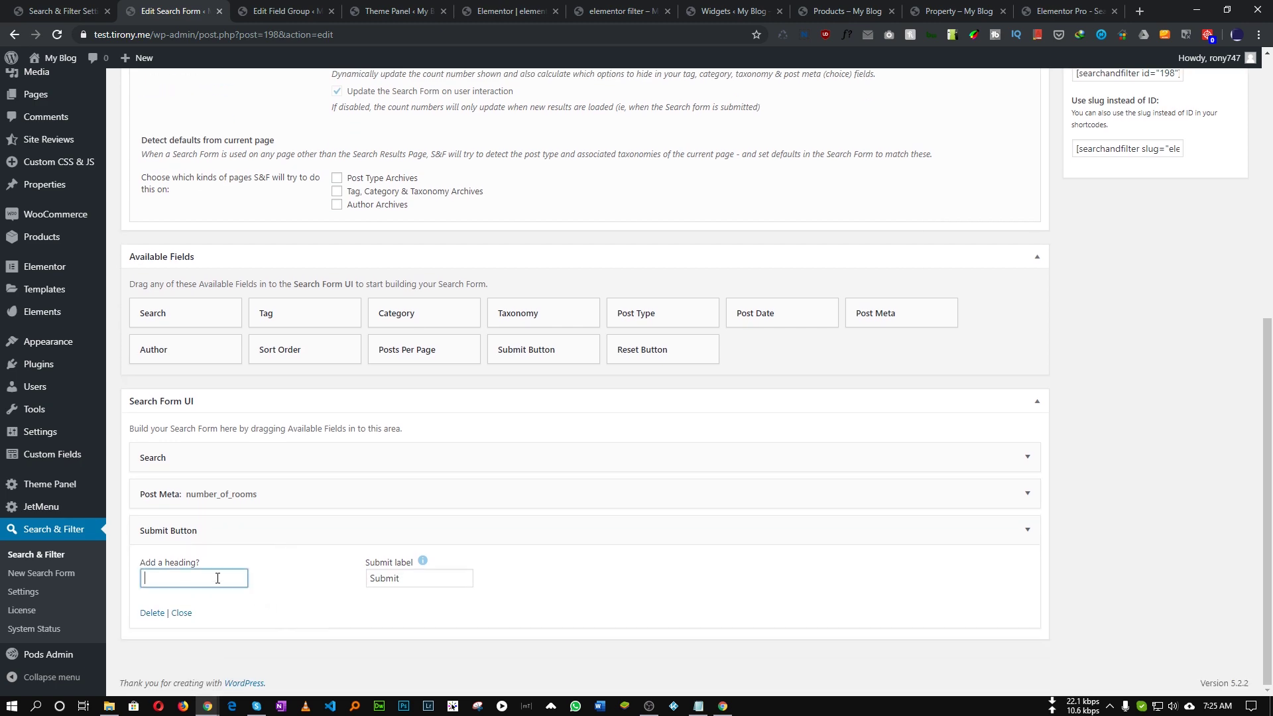
double_click(418, 586)
left_click(207, 579)
Update the search form and reload the elementor filter page.
scroll(760, 522, "up", 4)
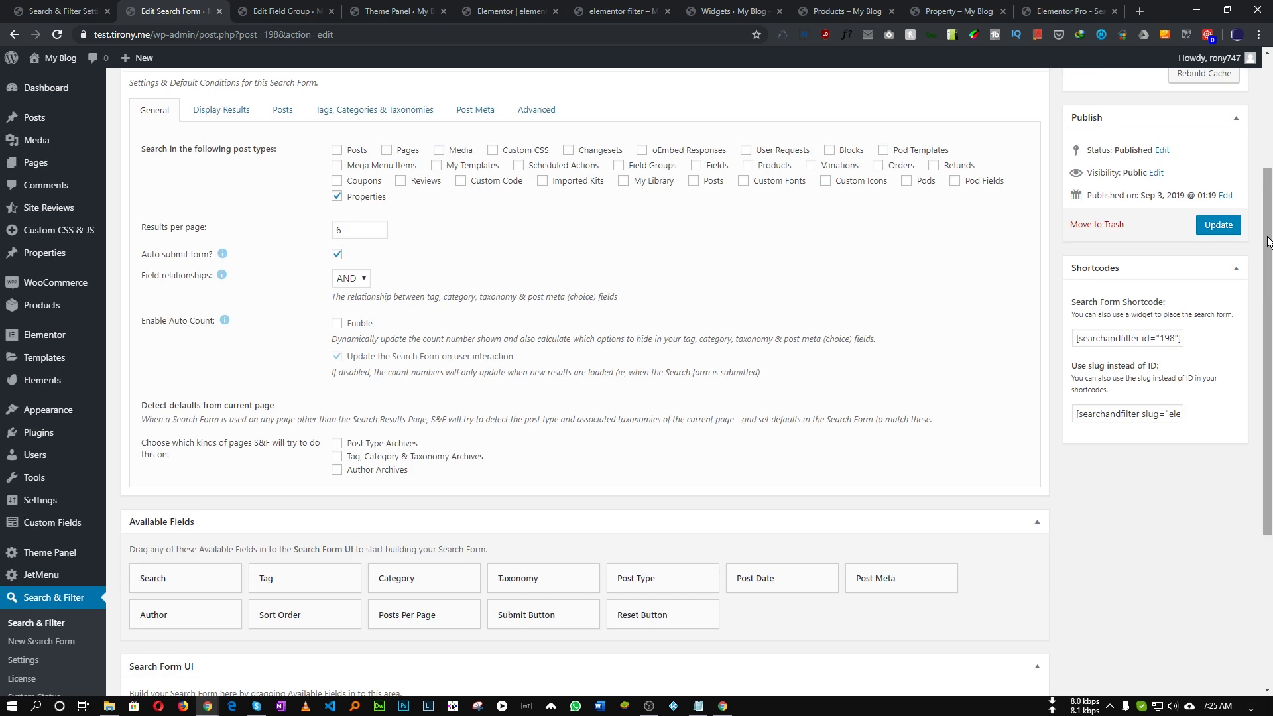
left_click(1218, 226)
left_click(620, 11)
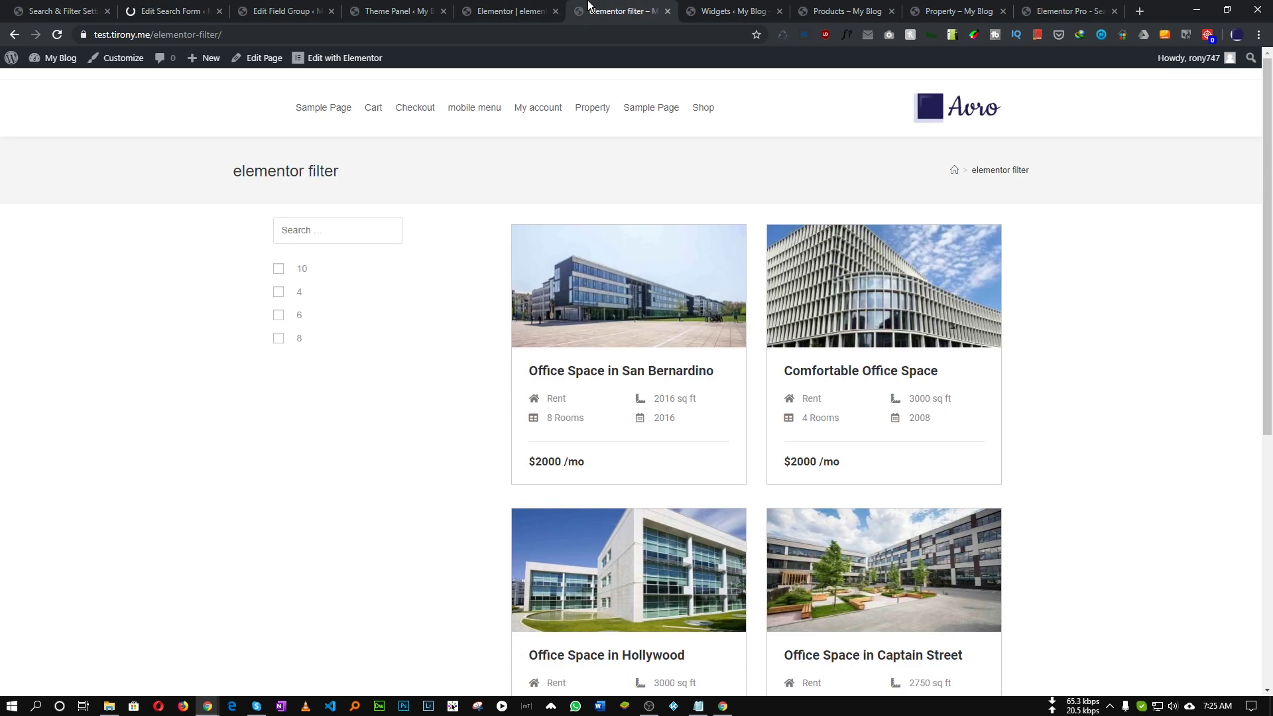
left_click(59, 37)
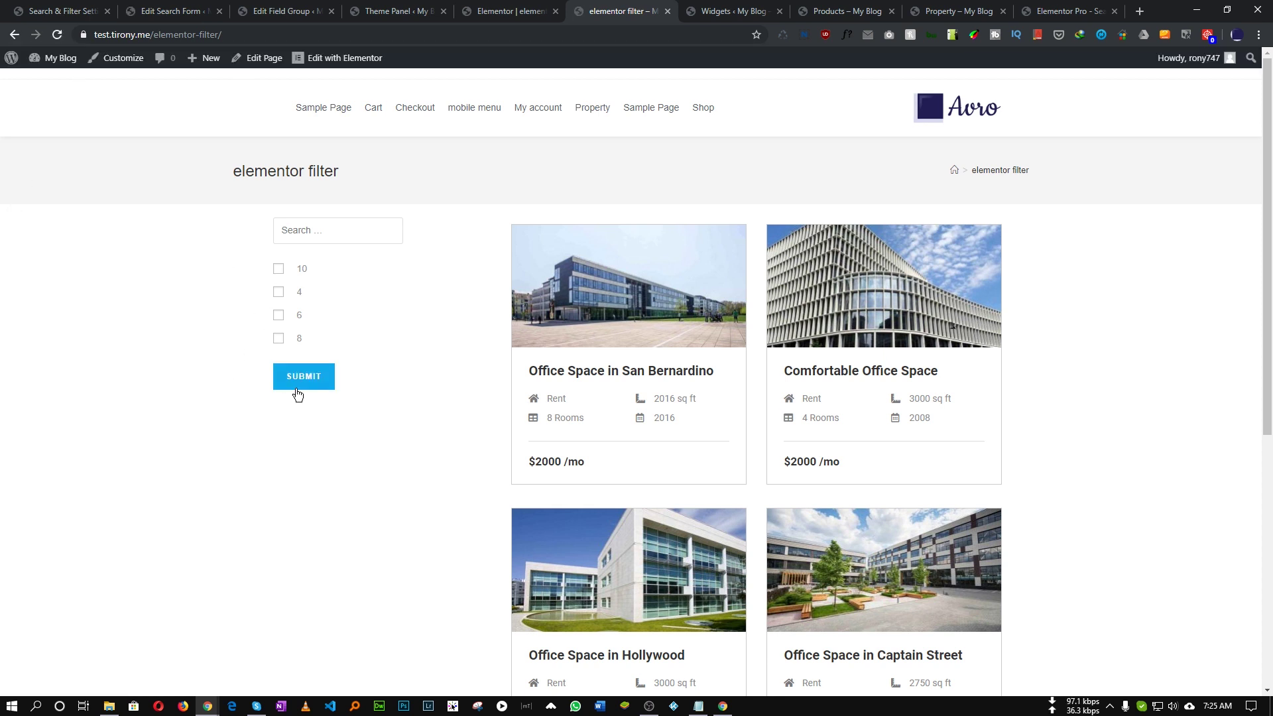